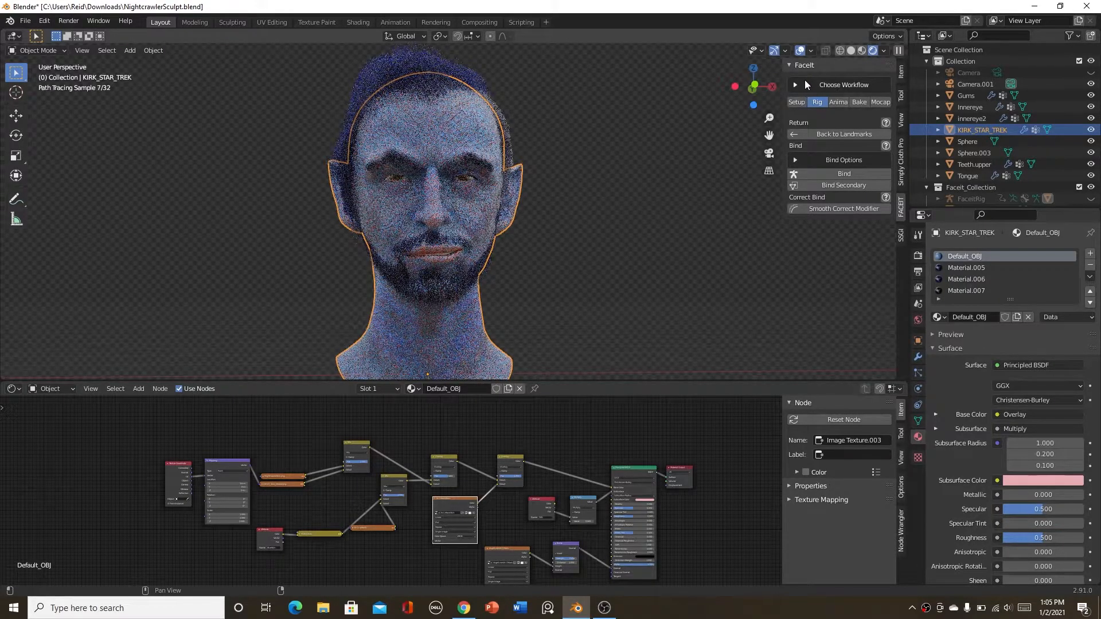
# Switch the viewport to Material Preview shading and hide its sidebar to view the blue head from an angle.
pyautogui.click(862, 50)
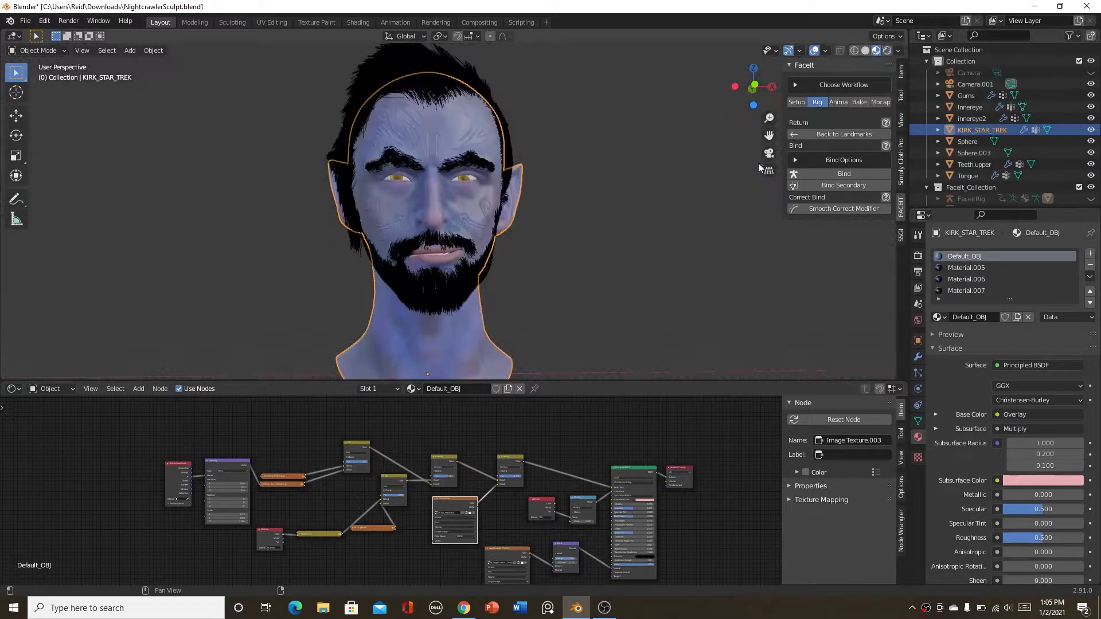
pyautogui.scroll(-3, 424, 560)
pyautogui.scroll(2, 396, 527)
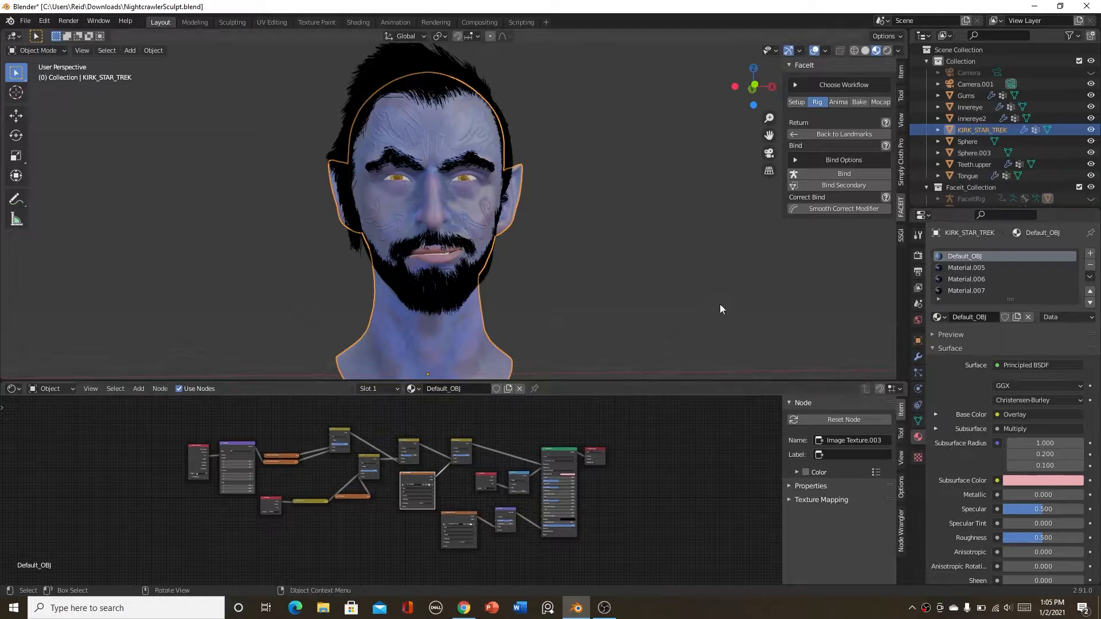
pyautogui.press('n')
pyautogui.scroll(-4, 493, 279)
pyautogui.moveTo(493, 280); pyautogui.dragTo(463, 345, button='middle')
pyautogui.scroll(3, 500, 288)
pyautogui.scroll(2, 496, 288)
pyautogui.scroll(-3, 484, 338)
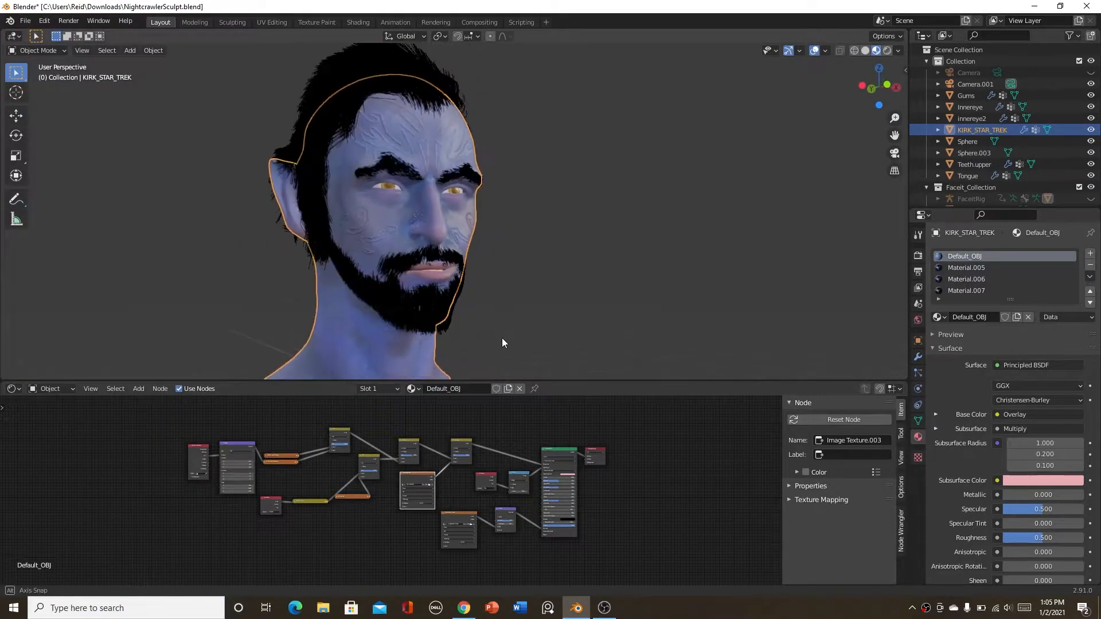
pyautogui.scroll(-1, 369, 527)
# Examine the head's Default_OBJ node tree, from the texture coordinate and image nodes through the mix nodes to the material output.
pyautogui.moveTo(369, 526); pyautogui.dragTo(377, 532, button='middle')
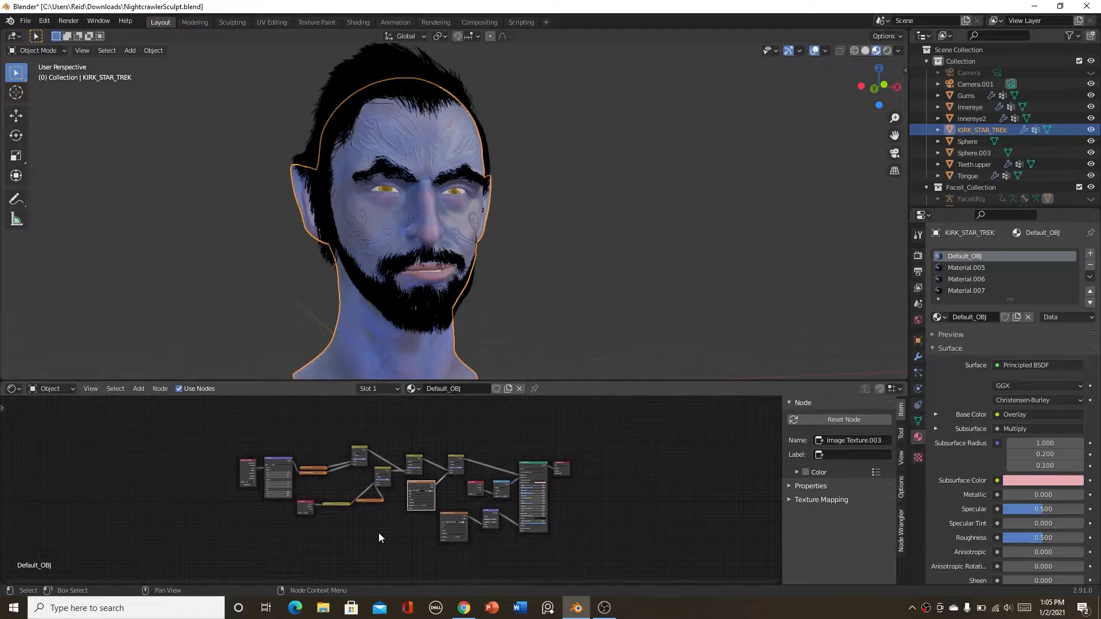
pyautogui.click(381, 531)
pyautogui.scroll(4, 383, 527)
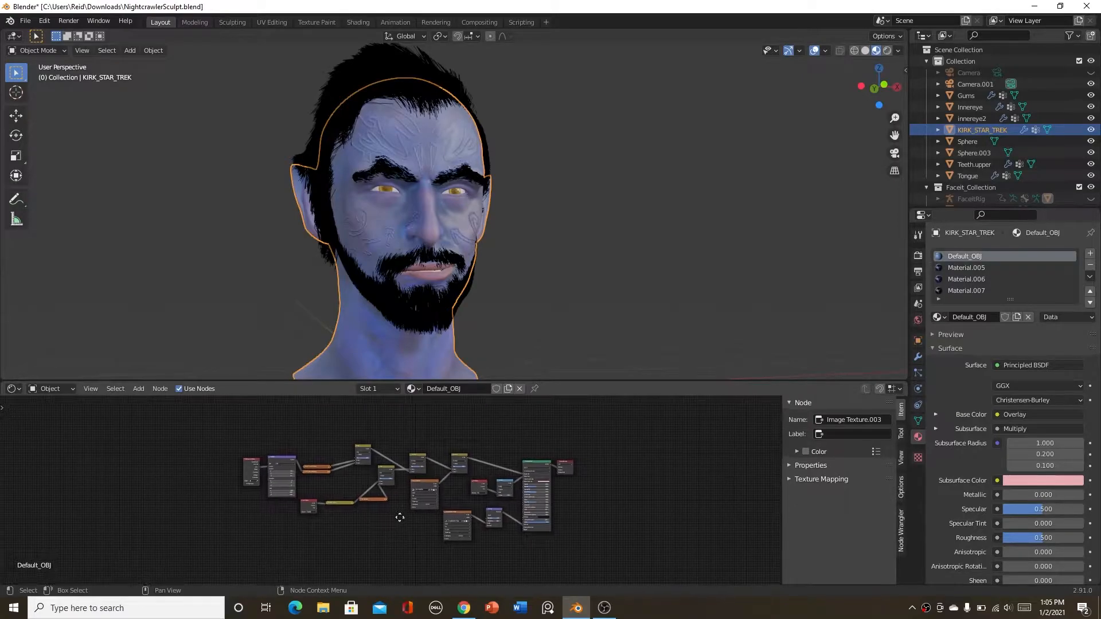
pyautogui.moveTo(413, 530); pyautogui.dragTo(509, 527, button='middle')
pyautogui.scroll(5, 481, 535)
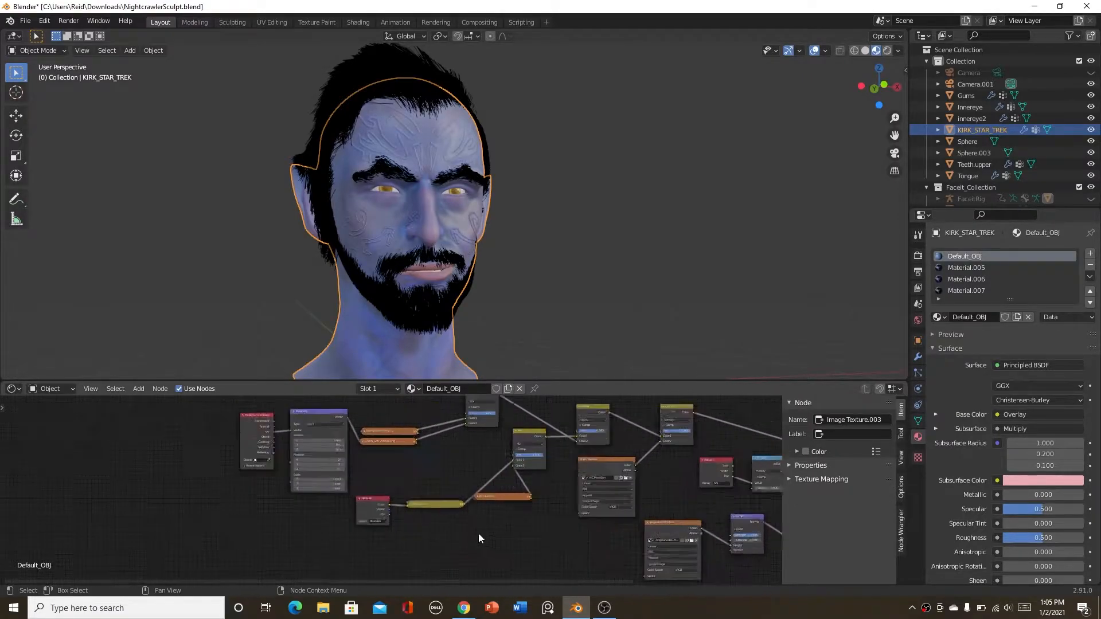
pyautogui.moveTo(418, 525); pyautogui.dragTo(365, 554, button='middle')
pyautogui.scroll(4, 357, 526)
pyautogui.scroll(-2, 370, 490)
pyautogui.moveTo(376, 492); pyautogui.dragTo(349, 514, button='middle')
pyautogui.scroll(-3, 392, 505)
pyautogui.scroll(-3, 425, 522)
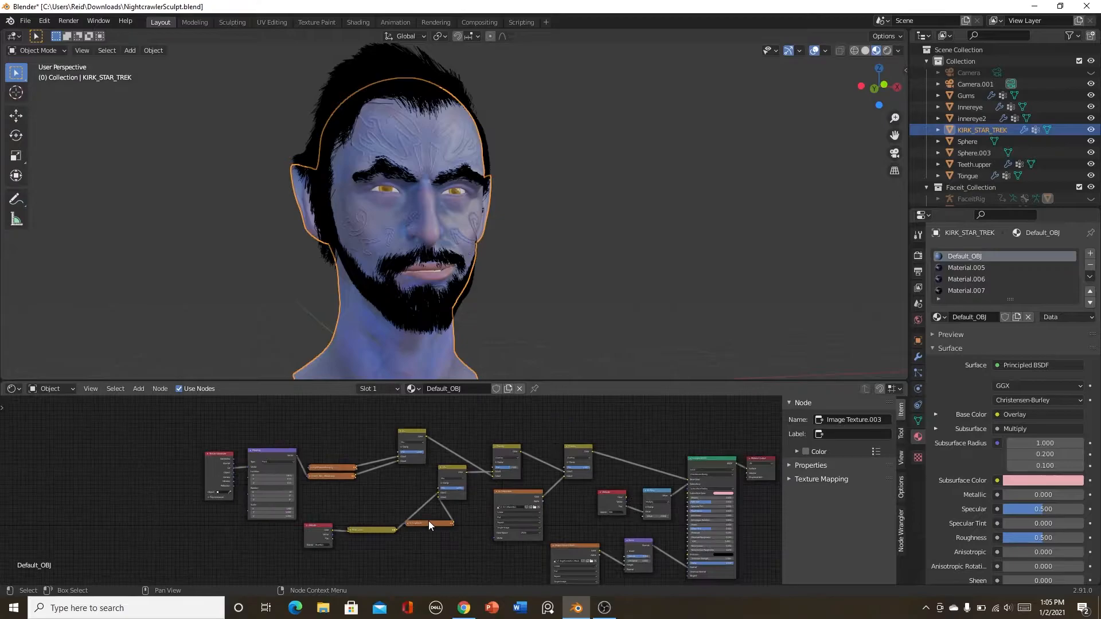
pyautogui.scroll(2, 357, 511)
pyautogui.scroll(-2, 448, 302)
pyautogui.moveTo(439, 299); pyautogui.dragTo(488, 333, button='middle')
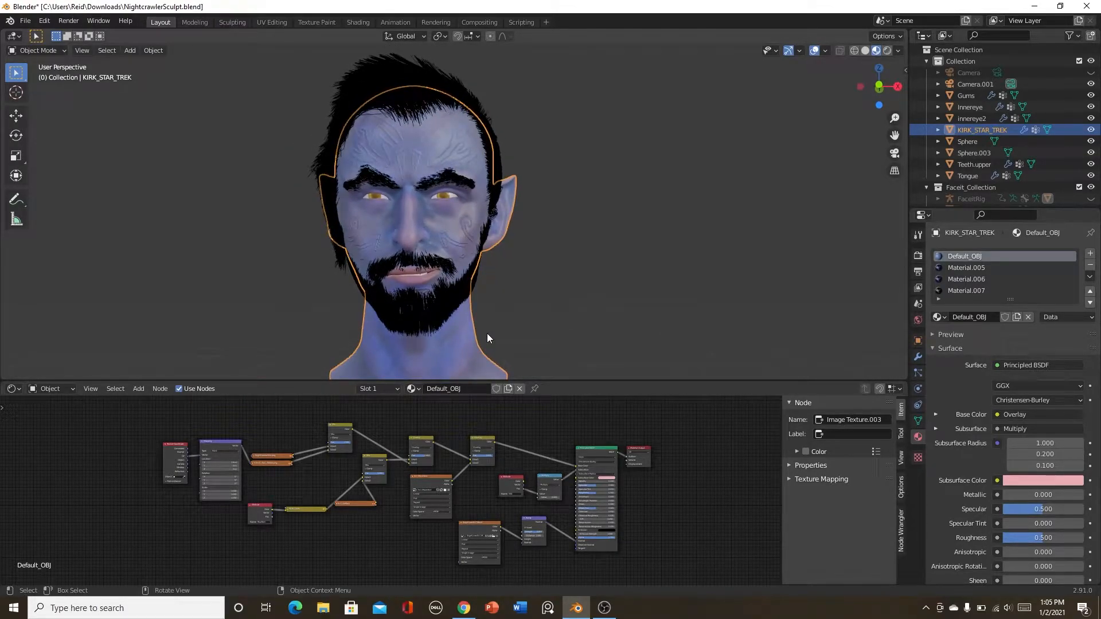
pyautogui.scroll(4, 500, 268)
pyautogui.scroll(-6, 491, 298)
pyautogui.scroll(4, 517, 309)
pyautogui.scroll(-2, 414, 533)
pyautogui.scroll(5, 414, 532)
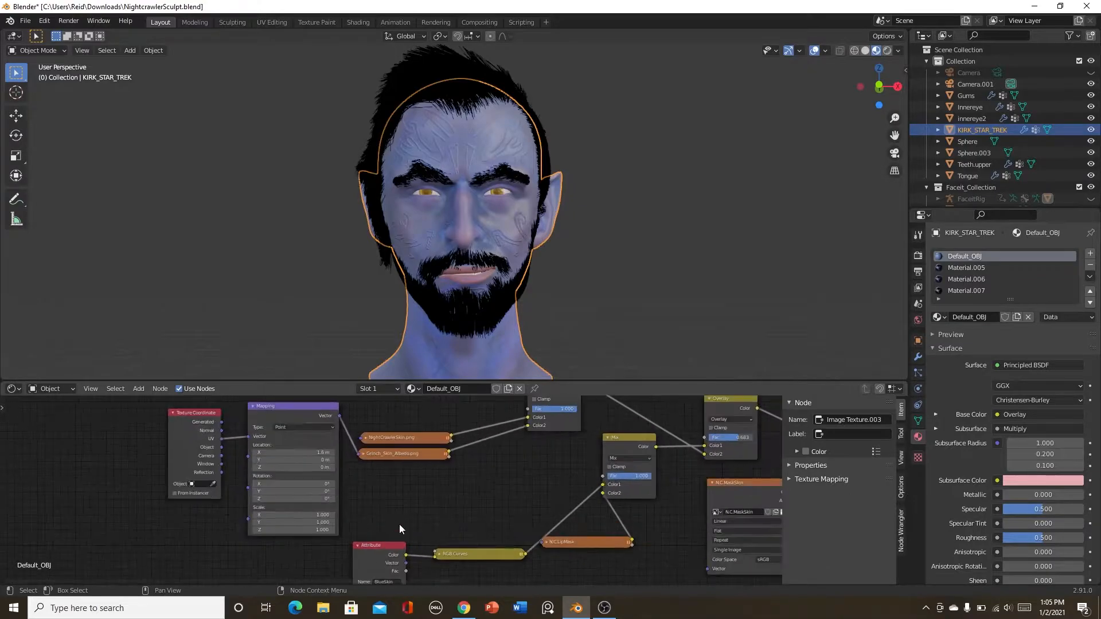
pyautogui.scroll(3, 378, 528)
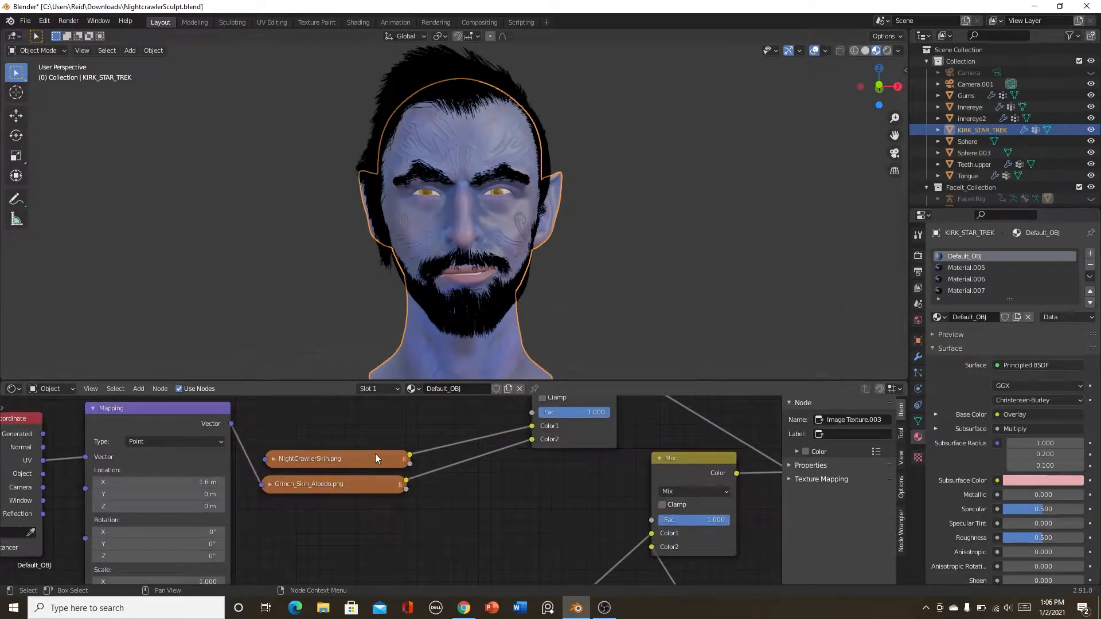
# Preview the NightCrawlerSkin.png image texture on its own on the head through the emission viewer.
pyautogui.click(375, 458)
pyautogui.scroll(-2, 375, 458)
pyautogui.scroll(2, 364, 460)
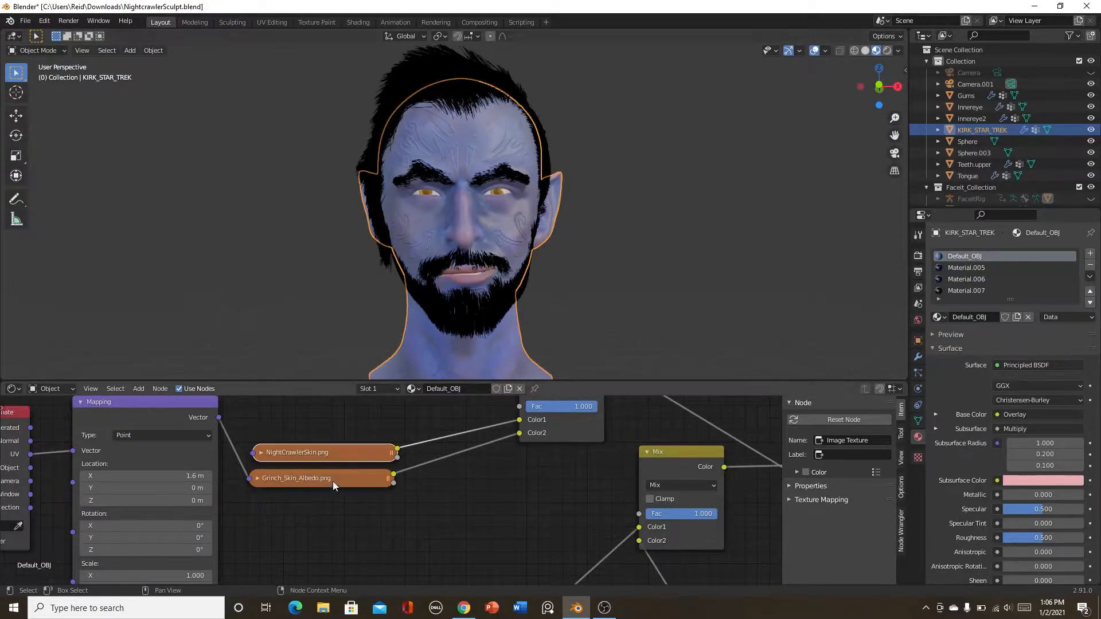
pyautogui.keyDown('ctrl'); pyautogui.keyDown('shift'); pyautogui.click(350, 455); pyautogui.keyUp('shift'); pyautogui.keyUp('ctrl')
pyautogui.scroll(-2, 452, 532)
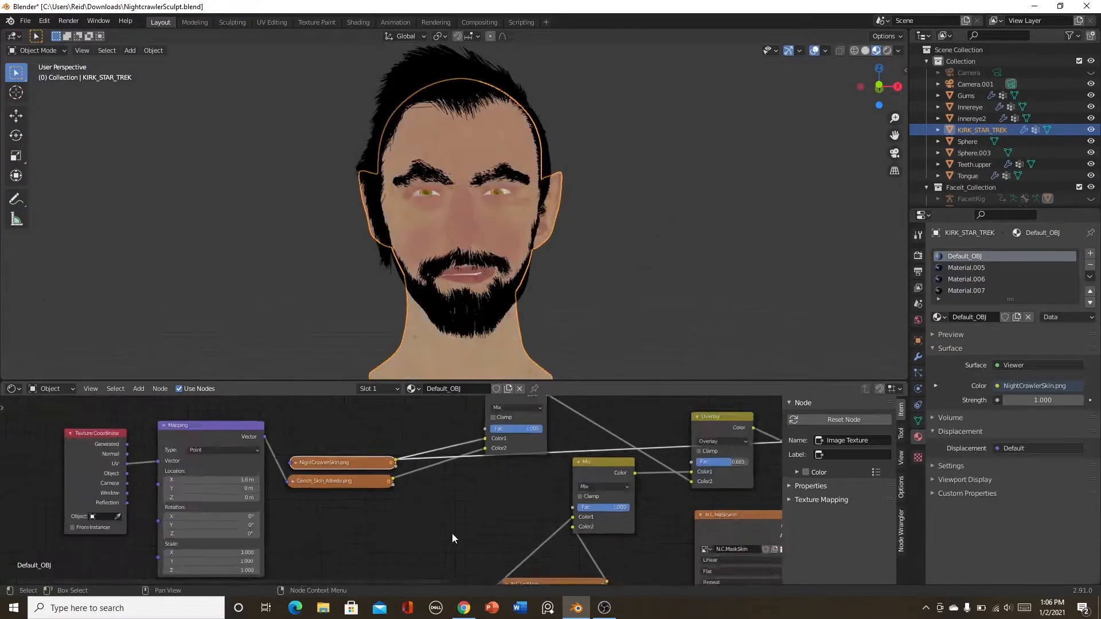
pyautogui.scroll(4, 407, 322)
pyautogui.scroll(-3, 411, 311)
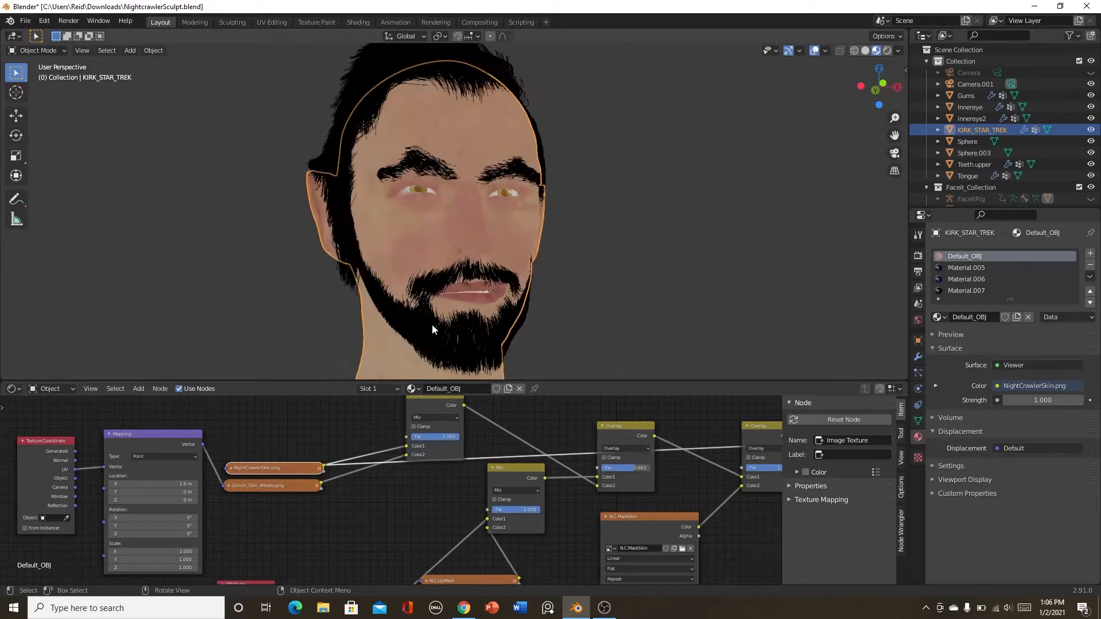
pyautogui.scroll(3, 432, 325)
pyautogui.scroll(-2, 438, 315)
# Preview the Grinch_Skin_Albedo.png image texture on its own on the head.
pyautogui.keyDown('ctrl'); pyautogui.keyDown('shift'); pyautogui.click(288, 483); pyautogui.keyUp('shift'); pyautogui.keyUp('ctrl')
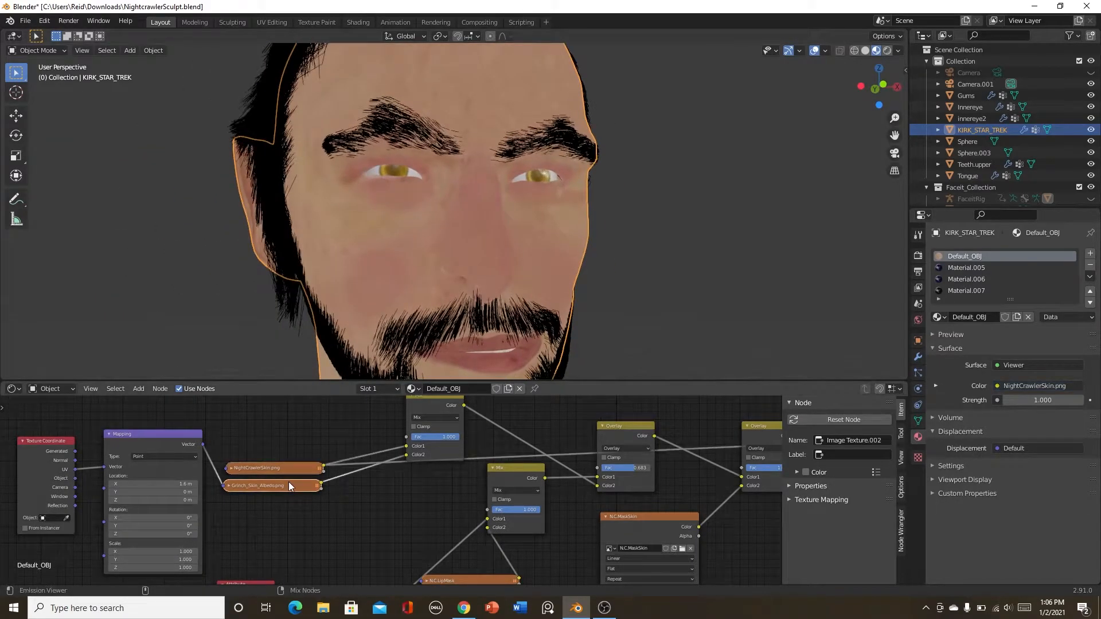
pyautogui.scroll(-2, 390, 507)
pyautogui.moveTo(403, 519); pyautogui.dragTo(373, 486, button='middle')
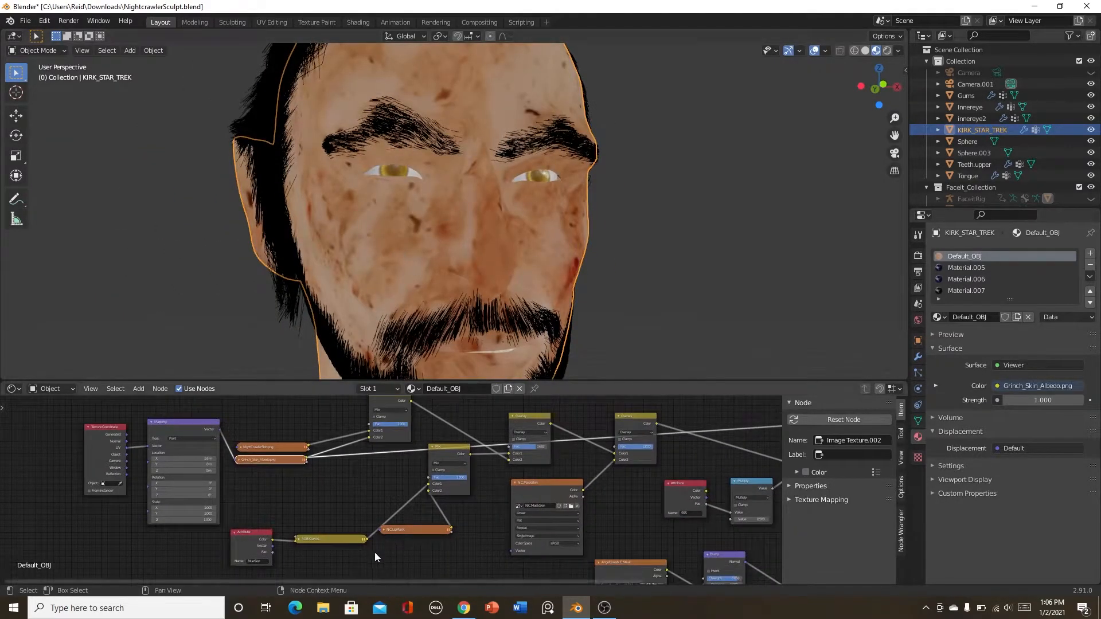
# Preview the RGB Curves output fed by the BlueSkin attribute and the N.C.LipMask texture on the head.
pyautogui.moveTo(374, 553); pyautogui.dragTo(383, 520, button='middle')
pyautogui.scroll(2, 379, 511)
pyautogui.scroll(1, 327, 525)
pyautogui.keyDown('ctrl'); pyautogui.keyDown('shift'); pyautogui.click(329, 515); pyautogui.keyUp('shift'); pyautogui.keyUp('ctrl')
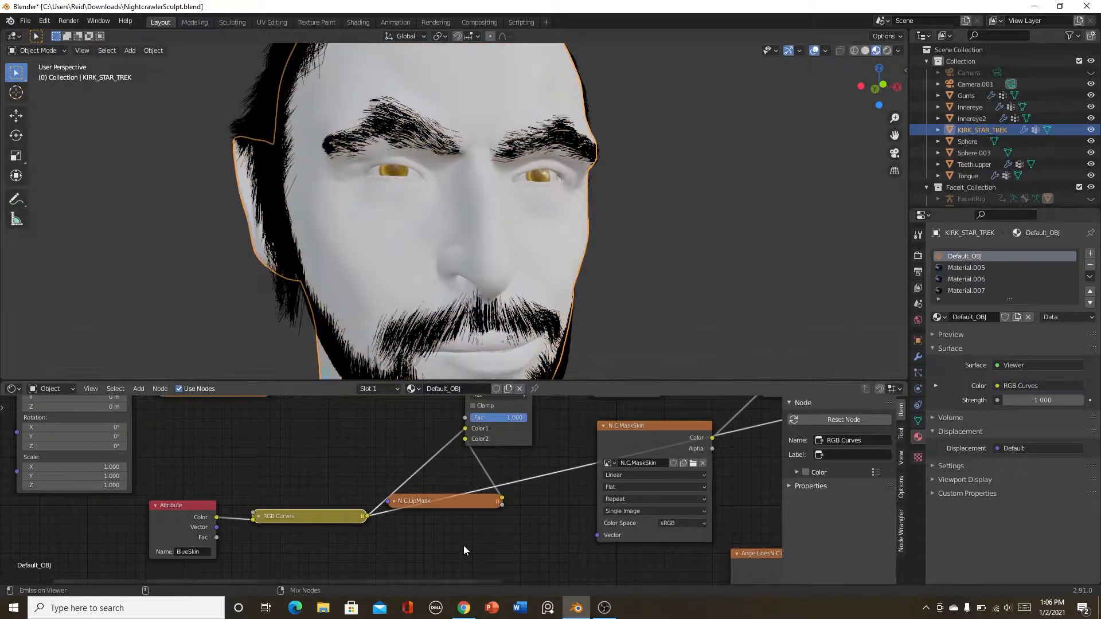
pyautogui.scroll(1, 424, 548)
pyautogui.keyDown('ctrl'); pyautogui.keyDown('shift'); pyautogui.click(411, 514); pyautogui.keyUp('shift'); pyautogui.keyUp('ctrl')
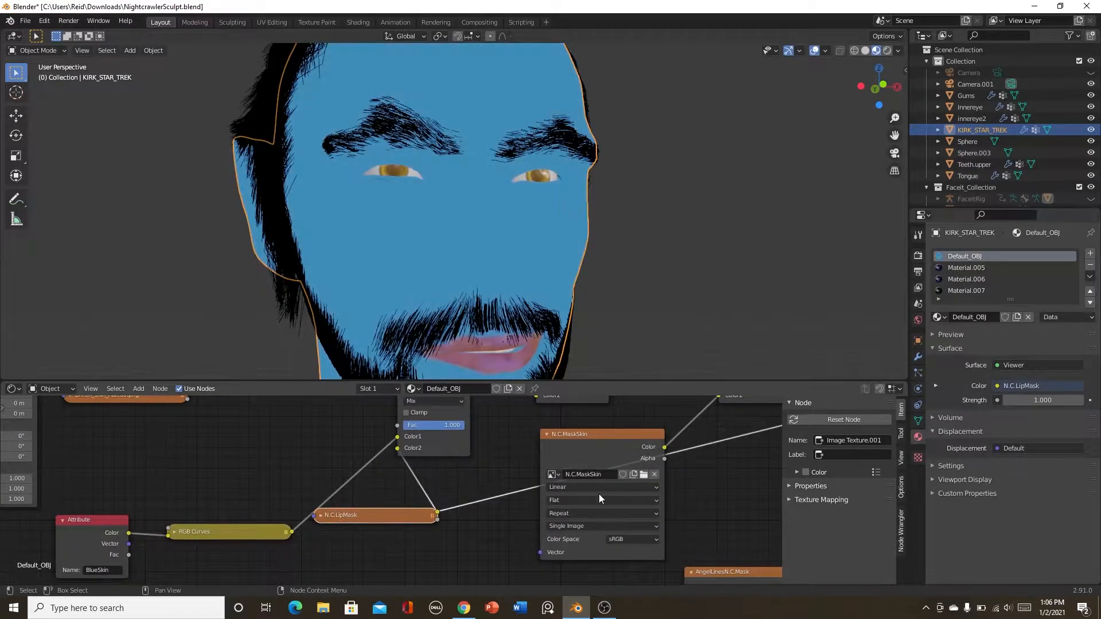
# Preview the N.C.MaskSkin image texture on its own and inspect it across the whole head.
pyautogui.scroll(2, 410, 539)
pyautogui.keyDown('ctrl'); pyautogui.keyDown('shift'); pyautogui.click(414, 525); pyautogui.keyUp('shift'); pyautogui.keyUp('ctrl')
pyautogui.scroll(-2, 440, 474)
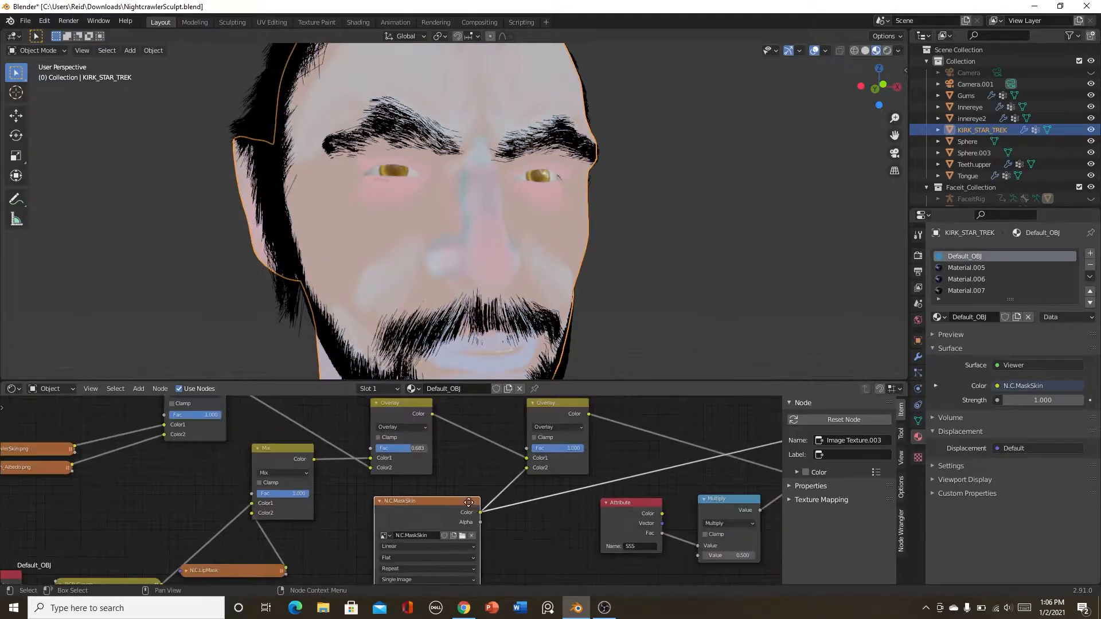
pyautogui.scroll(-3, 574, 252)
pyautogui.moveTo(459, 292); pyautogui.dragTo(493, 293, button='middle')
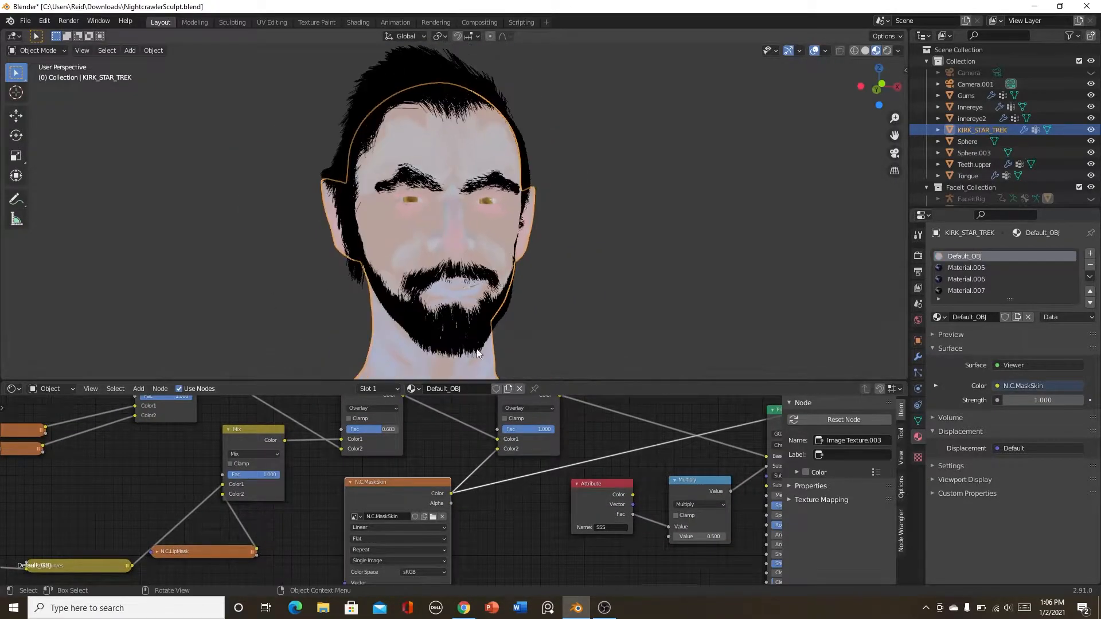
pyautogui.scroll(-4, 475, 494)
pyautogui.scroll(1, 475, 495)
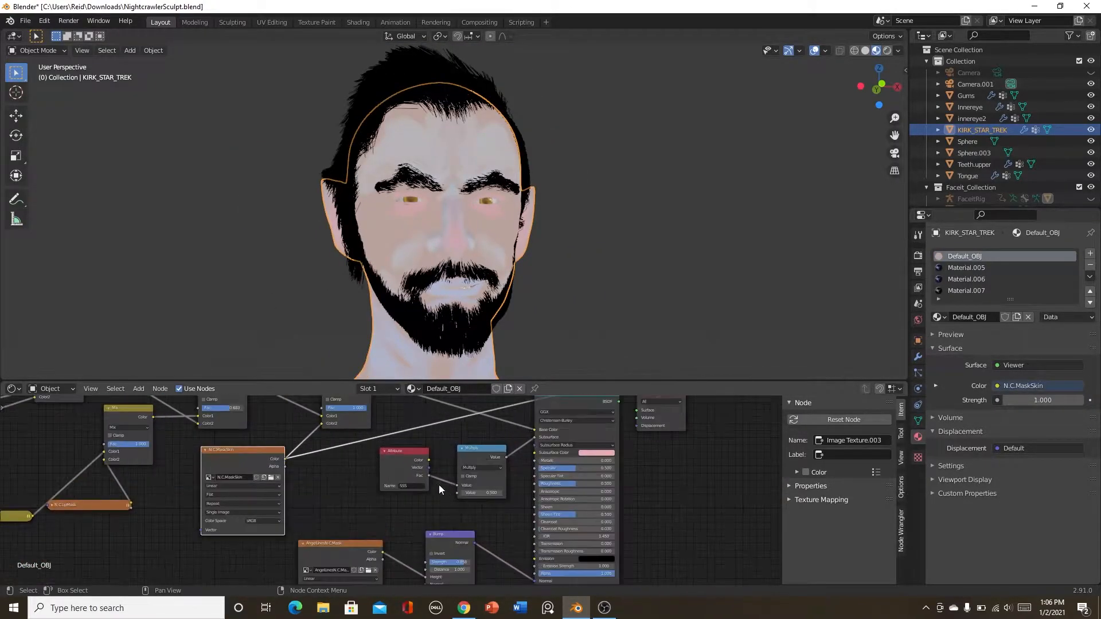
# Preview the AngelLinesN.C.Mask texture and the Bump node it feeds to inspect the carved face lines.
pyautogui.scroll(2, 433, 505)
pyautogui.keyDown('ctrl'); pyautogui.keyDown('shift'); pyautogui.click(323, 497); pyautogui.keyUp('shift'); pyautogui.keyUp('ctrl')
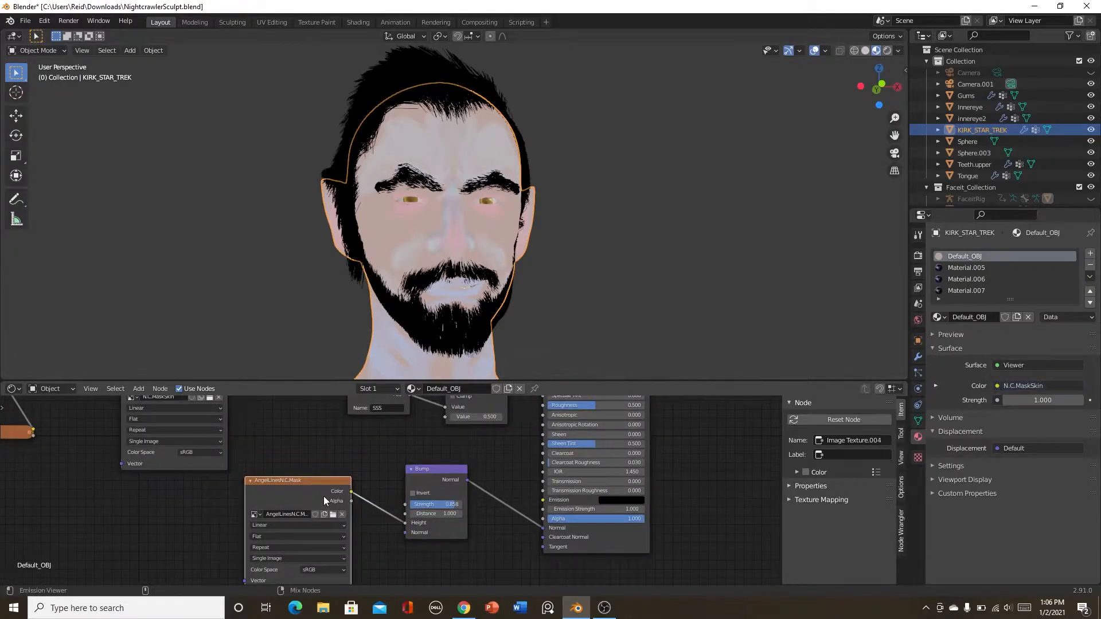
pyautogui.scroll(4, 469, 172)
pyautogui.click(441, 475)
pyautogui.keyDown('ctrl'); pyautogui.keyDown('shift'); pyautogui.click(441, 473); pyautogui.keyUp('shift'); pyautogui.keyUp('ctrl')
pyautogui.moveTo(548, 209); pyautogui.dragTo(555, 289, button='middle')
pyautogui.scroll(-3, 566, 443)
pyautogui.moveTo(564, 427); pyautogui.dragTo(477, 517, button='middle')
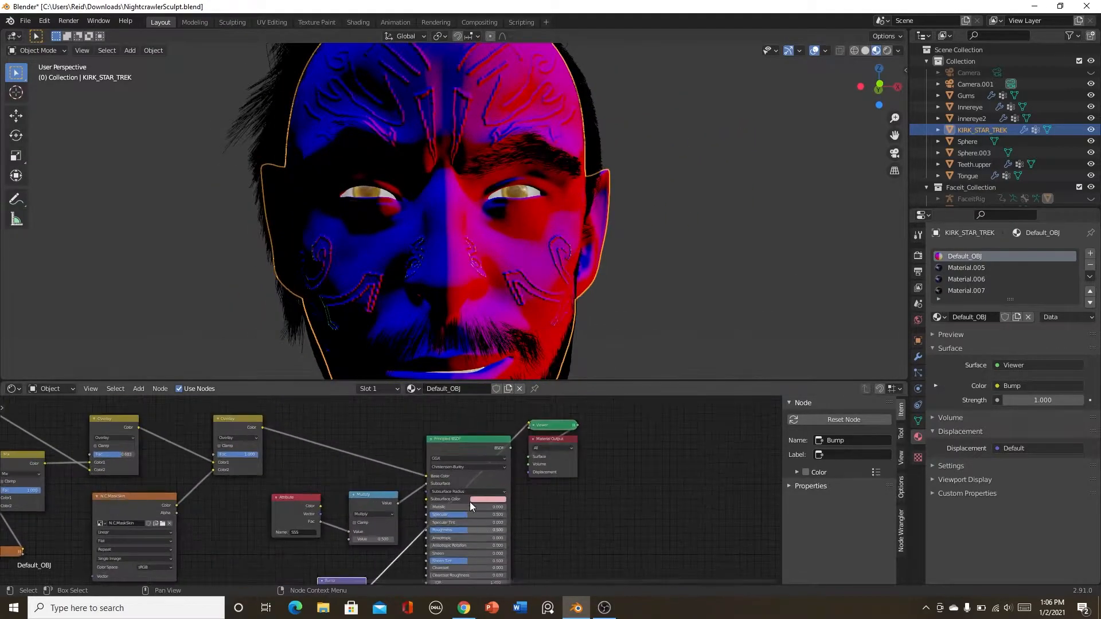
# Route the Principled BSDF back to the Material Output and save NightcrawlerSculpt.blend.
pyautogui.scroll(1, 477, 482)
pyautogui.keyDown('ctrl'); pyautogui.keyDown('shift'); pyautogui.click(478, 446); pyautogui.keyUp('shift'); pyautogui.keyUp('ctrl')
pyautogui.moveTo(521, 330); pyautogui.dragTo(505, 310, button='middle')
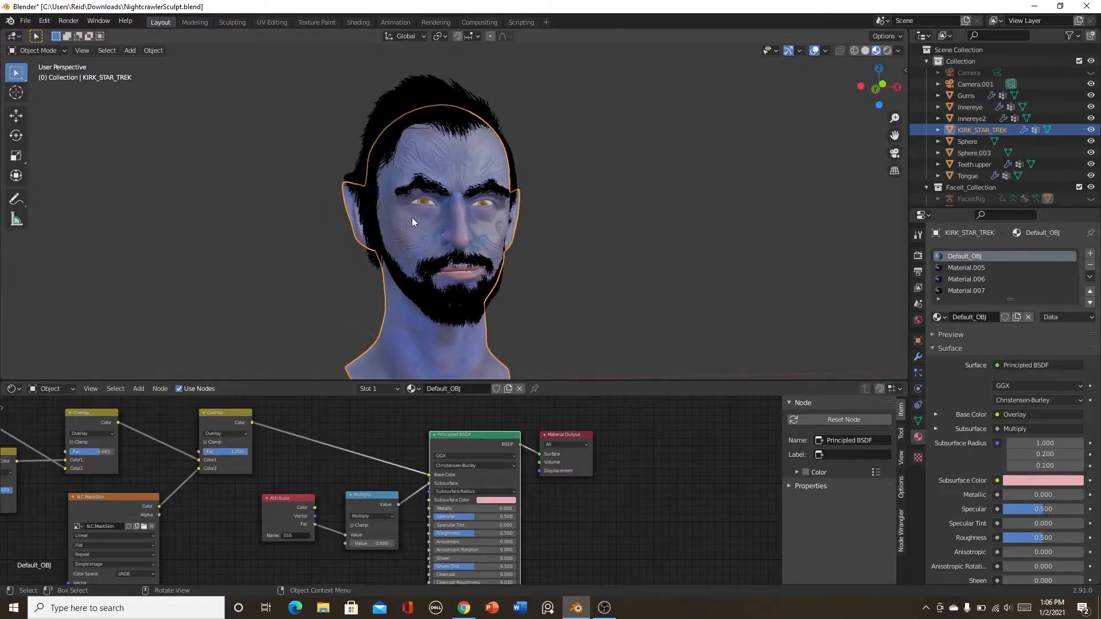
pyautogui.hotkey('ctrl', 's')
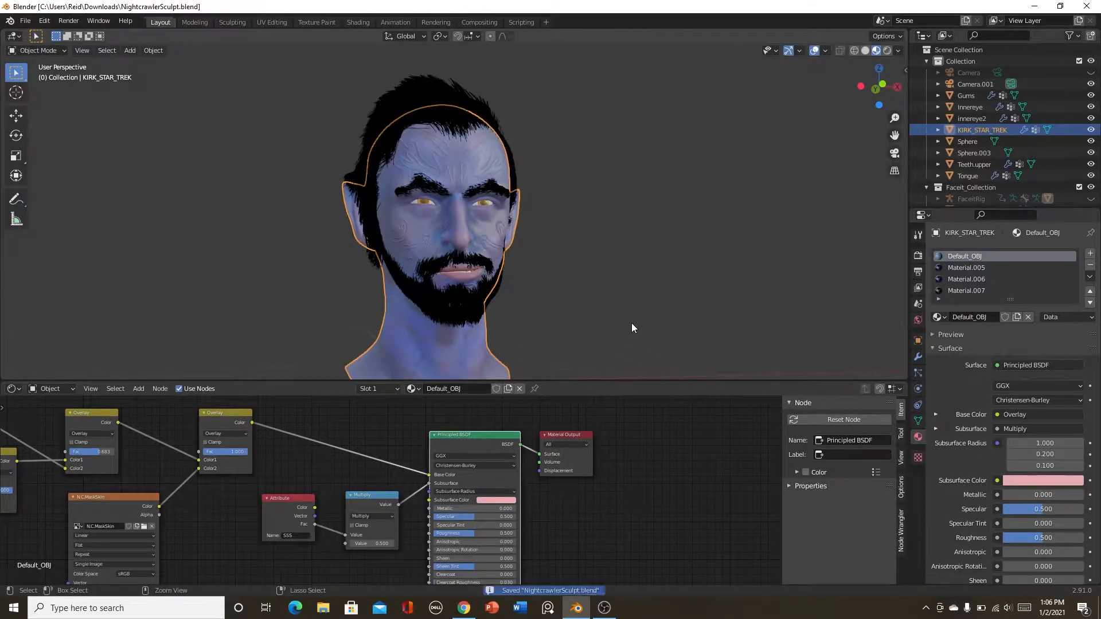
# Open the recent file greenandblue.blend and frame its bald head model.
pyautogui.click(26, 20)
pyautogui.moveTo(47, 56)
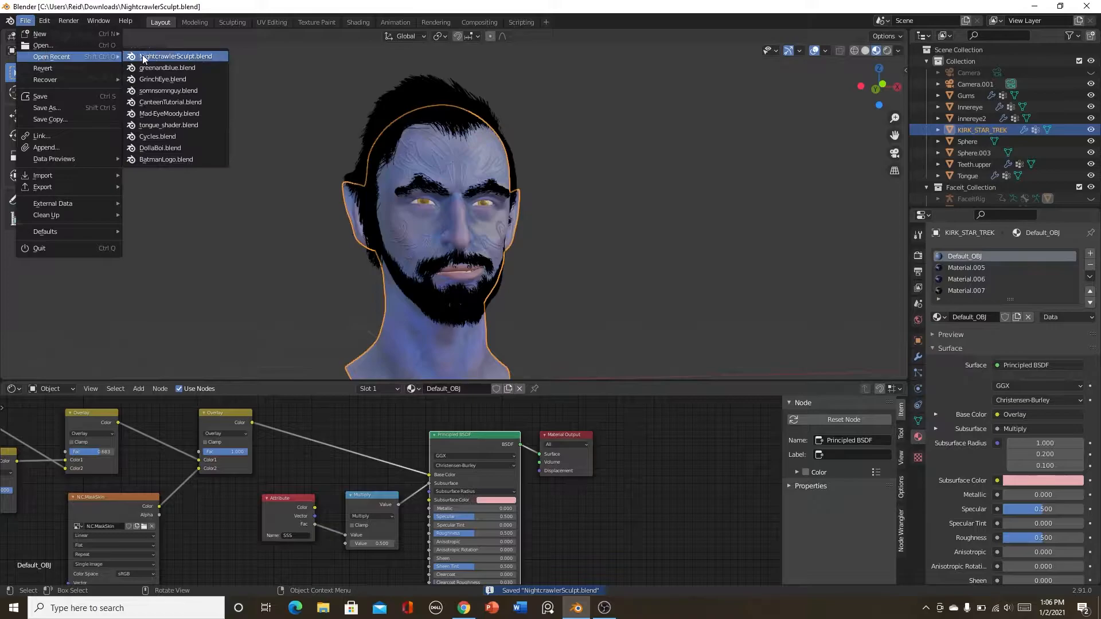
pyautogui.click(176, 67)
pyautogui.scroll(-5, 534, 258)
pyautogui.moveTo(558, 312)
pyautogui.mouseDown(button='middle')
pyautogui.moveTo(610, 325)
pyautogui.moveTo(564, 314)
pyautogui.mouseUp(button='middle')
pyautogui.scroll(4, 563, 312)
pyautogui.click(466, 231)
pyautogui.moveTo(496, 278)
pyautogui.mouseDown(button='middle')
pyautogui.moveTo(525, 284)
pyautogui.moveTo(498, 284)
pyautogui.mouseUp(button='middle')
pyautogui.scroll(3, 529, 291)
pyautogui.scroll(-1, 498, 284)
# Add an Image Texture node to the Default_OBJ material, placed before the Principled BSDF.
pyautogui.moveTo(434, 513); pyautogui.dragTo(480, 525, button='middle')
pyautogui.scroll(1, 542, 508)
pyautogui.scroll(4, 512, 521)
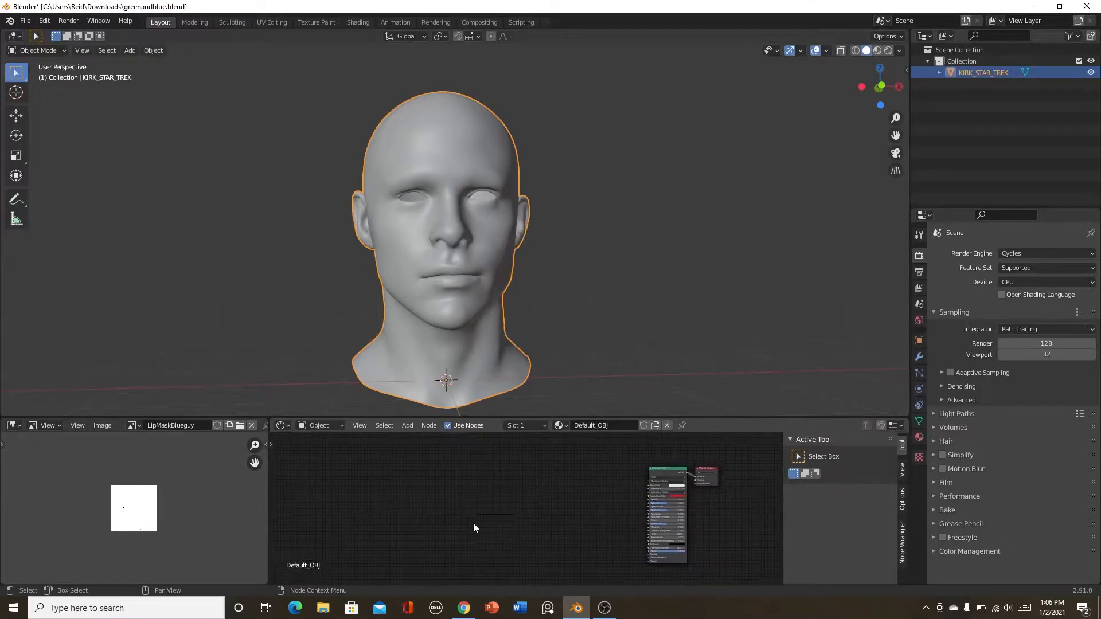
pyautogui.hotkey('shift', 'a')
pyautogui.click(472, 462)
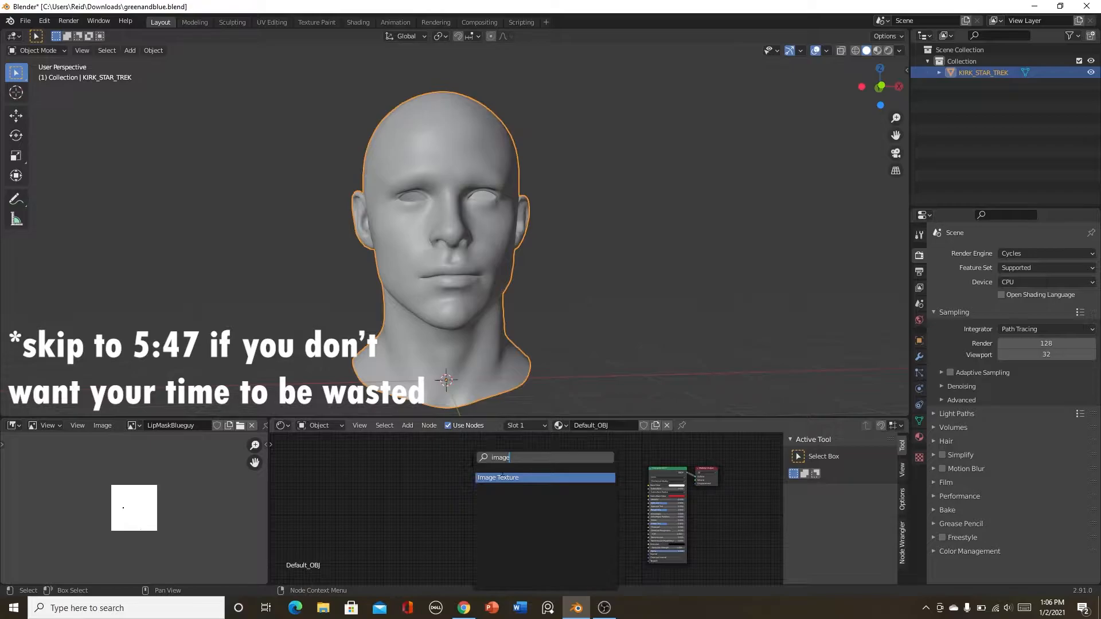
pyautogui.click(500, 476)
pyautogui.click(497, 487)
pyautogui.scroll(4, 579, 494)
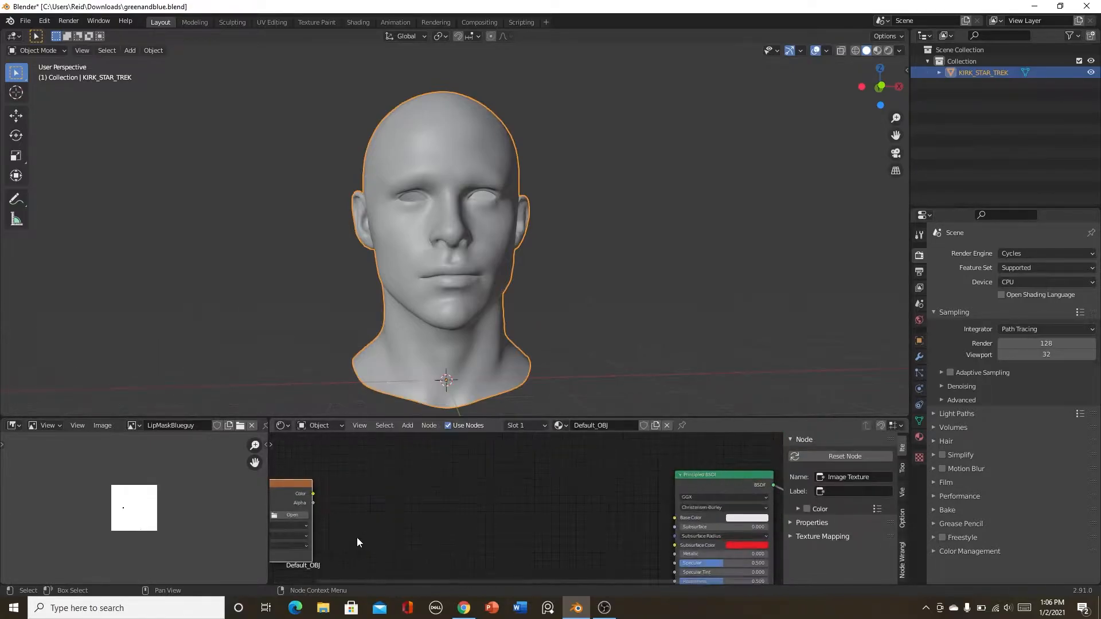
# Load Ralph_Skin.png from the Documents folder into the Image Texture node.
pyautogui.click(284, 516)
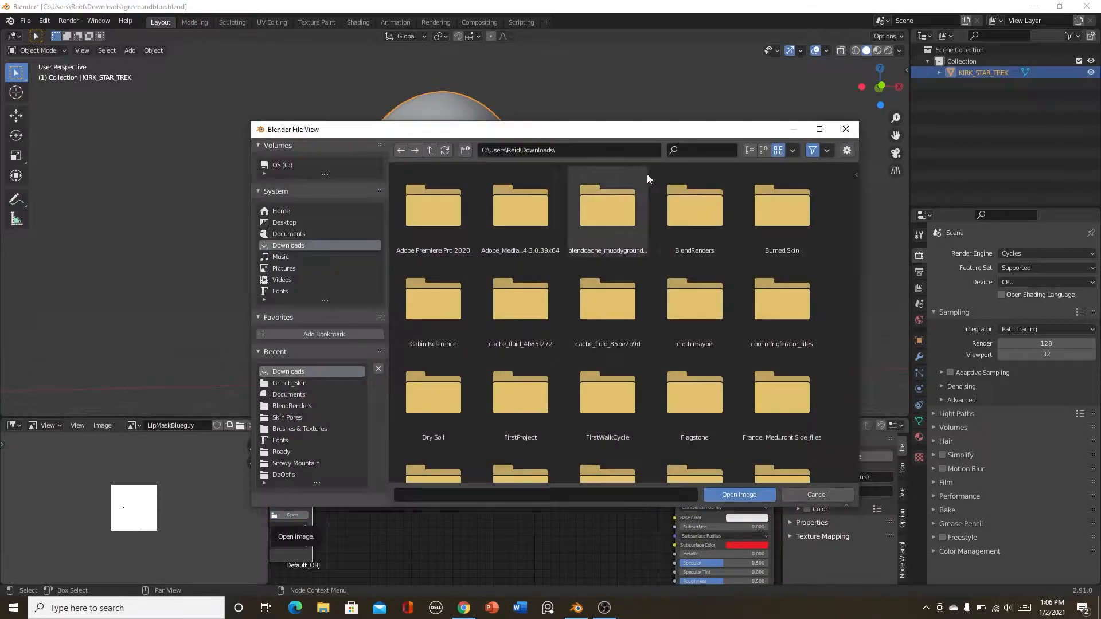
pyautogui.click(344, 236)
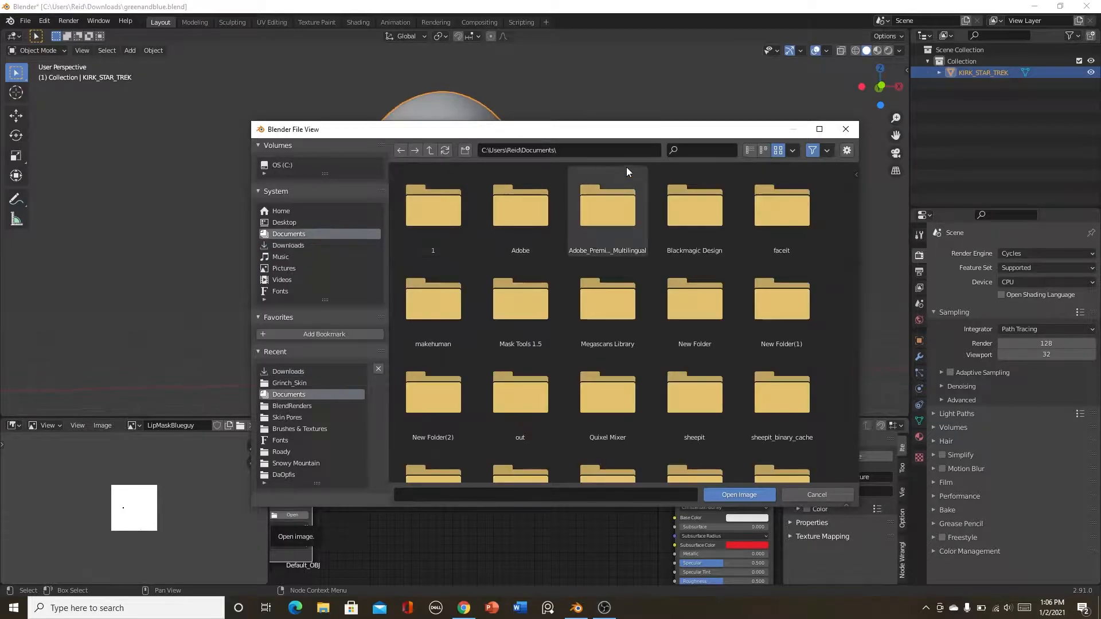
pyautogui.write('ral')
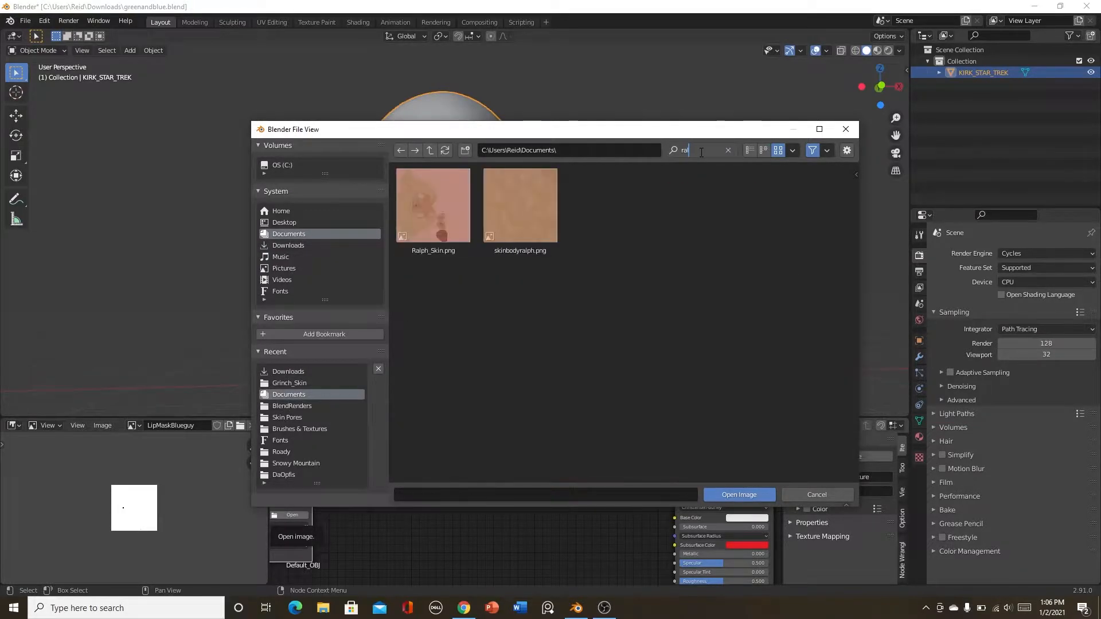
pyautogui.click(442, 217)
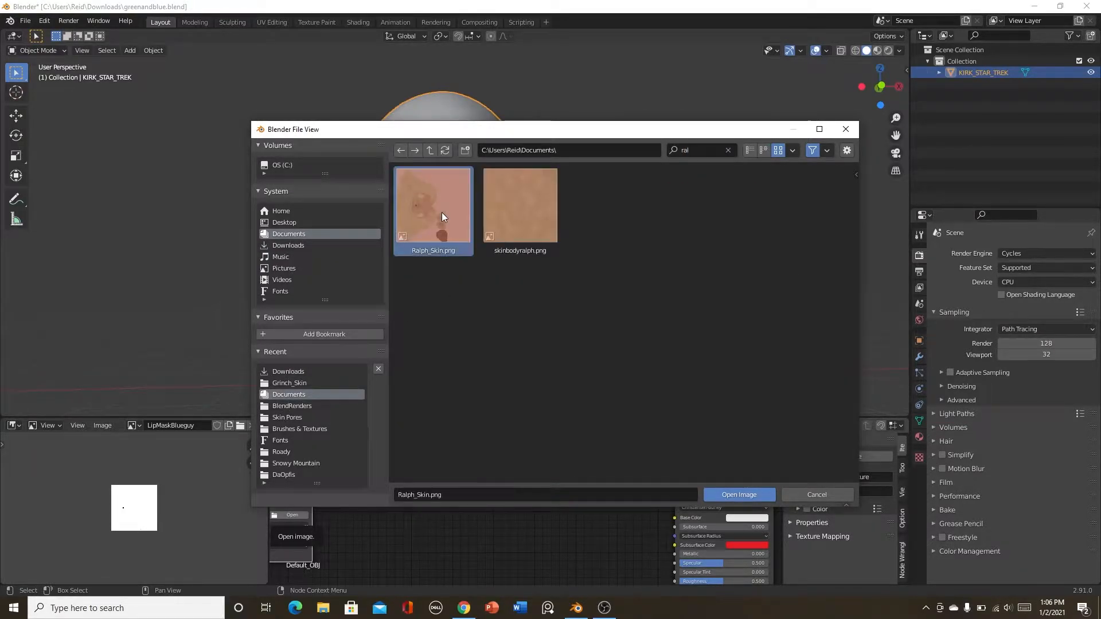
pyautogui.click(731, 495)
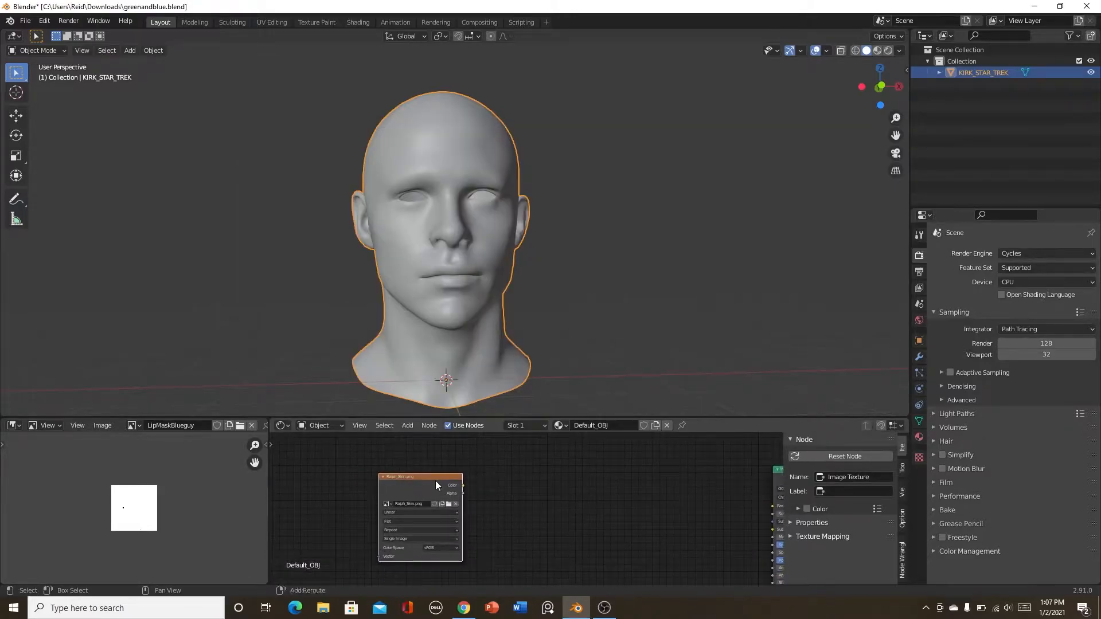
# Connect the Ralph_Skin.png color output to the Principled BSDF's Base Color and show the head in Material Preview shading.
pyautogui.moveTo(462, 486); pyautogui.dragTo(774, 507)
pyautogui.press('Home')
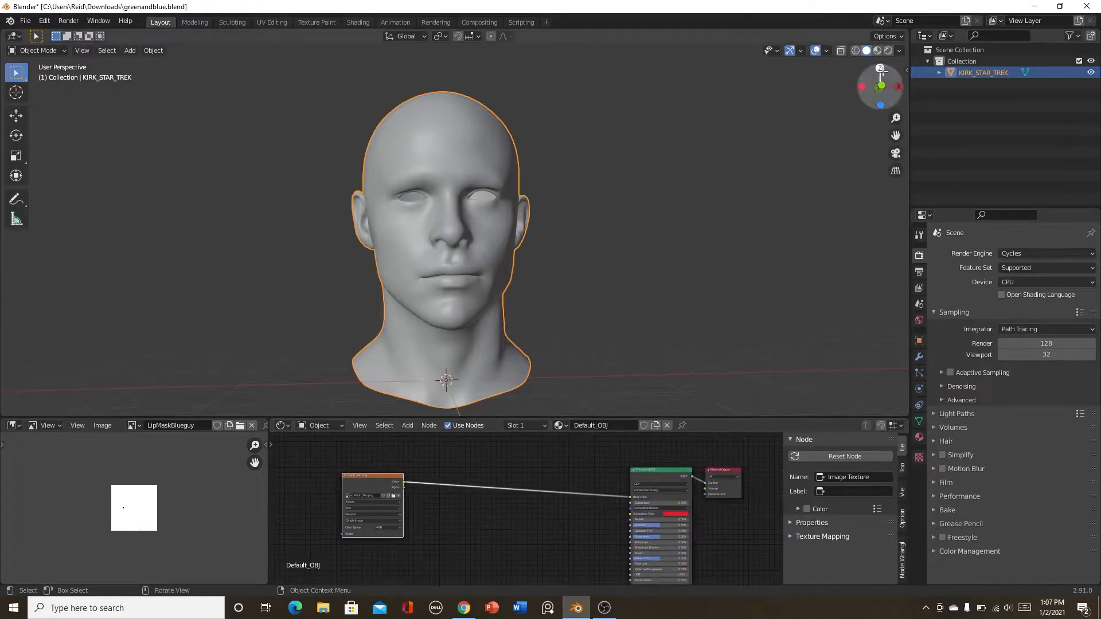
pyautogui.click(876, 51)
pyautogui.scroll(5, 677, 216)
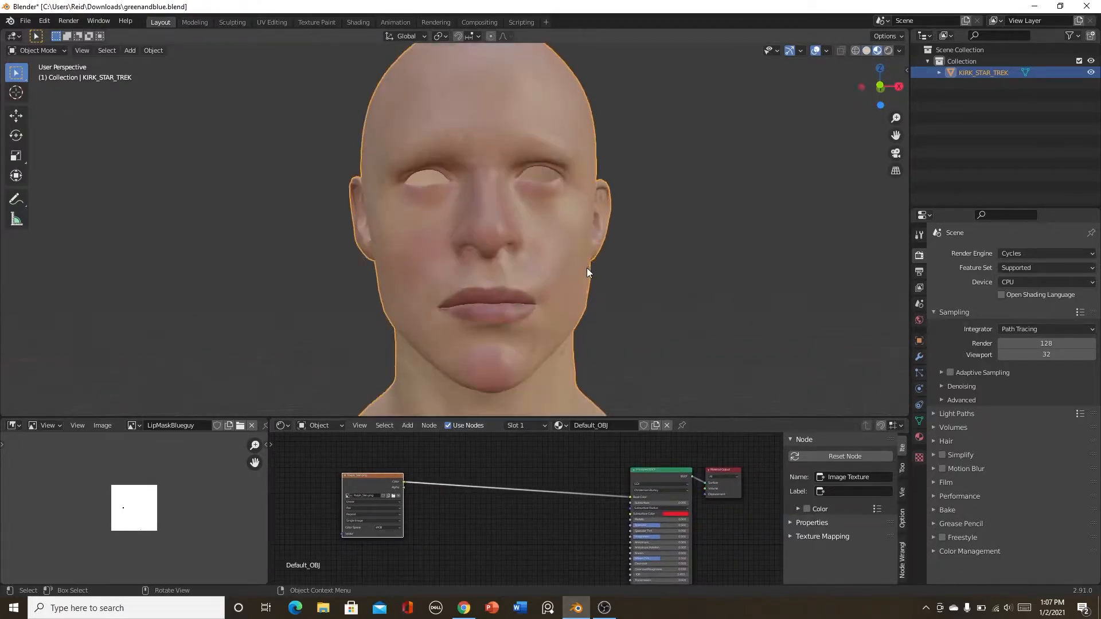
# Examine the Ralph_Skin.png texture on the head's face and its Image Texture node in the Default_OBJ material.
pyautogui.moveTo(560, 510); pyautogui.dragTo(594, 541, button='middle')
pyautogui.scroll(6, 600, 534)
pyautogui.scroll(1, 600, 487)
pyautogui.moveTo(591, 327)
pyautogui.mouseDown(button='middle')
pyautogui.moveTo(556, 323)
pyautogui.moveTo(597, 322)
pyautogui.mouseUp(button='middle')
pyautogui.moveTo(456, 285); pyautogui.dragTo(463, 314, button='middle')
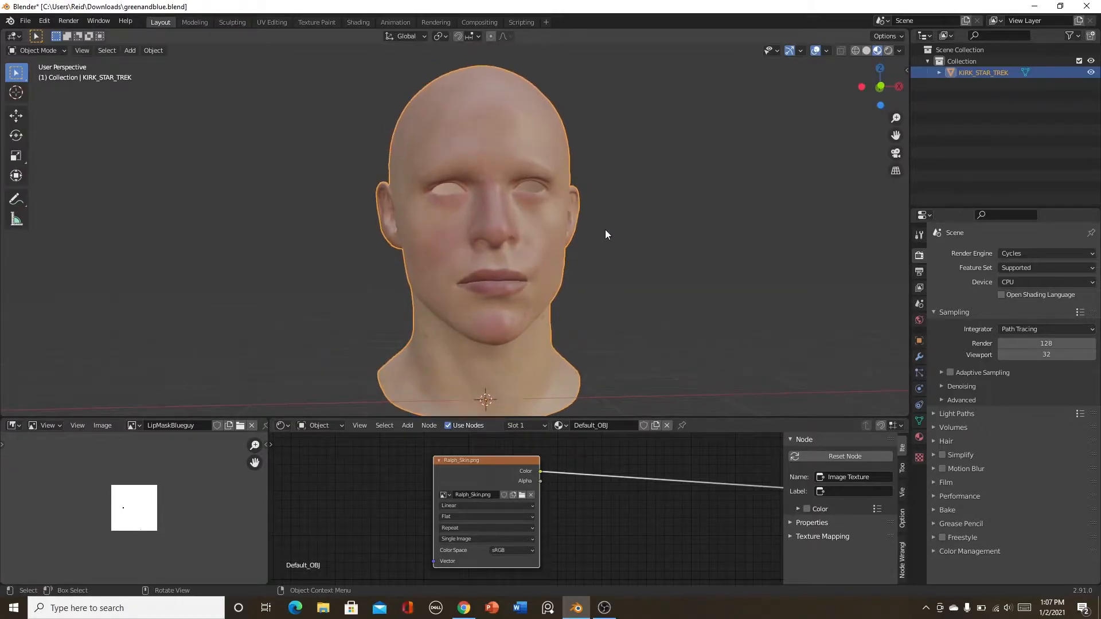
pyautogui.scroll(-3, 627, 506)
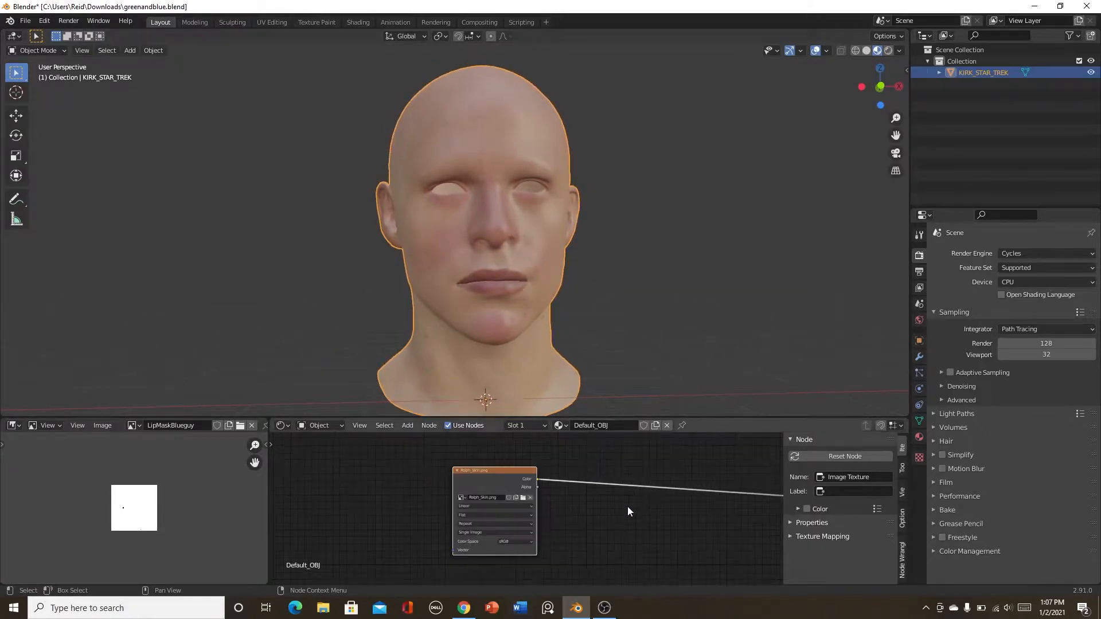
pyautogui.moveTo(591, 485); pyautogui.dragTo(546, 471, button='middle')
pyautogui.scroll(4, 546, 471)
pyautogui.scroll(-1, 524, 480)
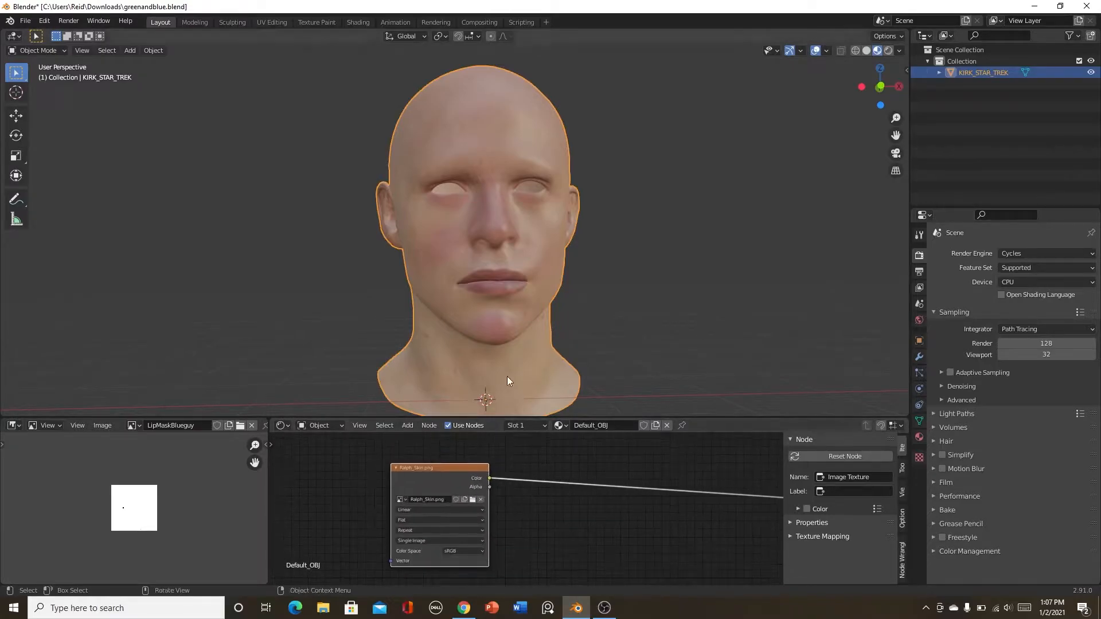
pyautogui.scroll(1, 492, 332)
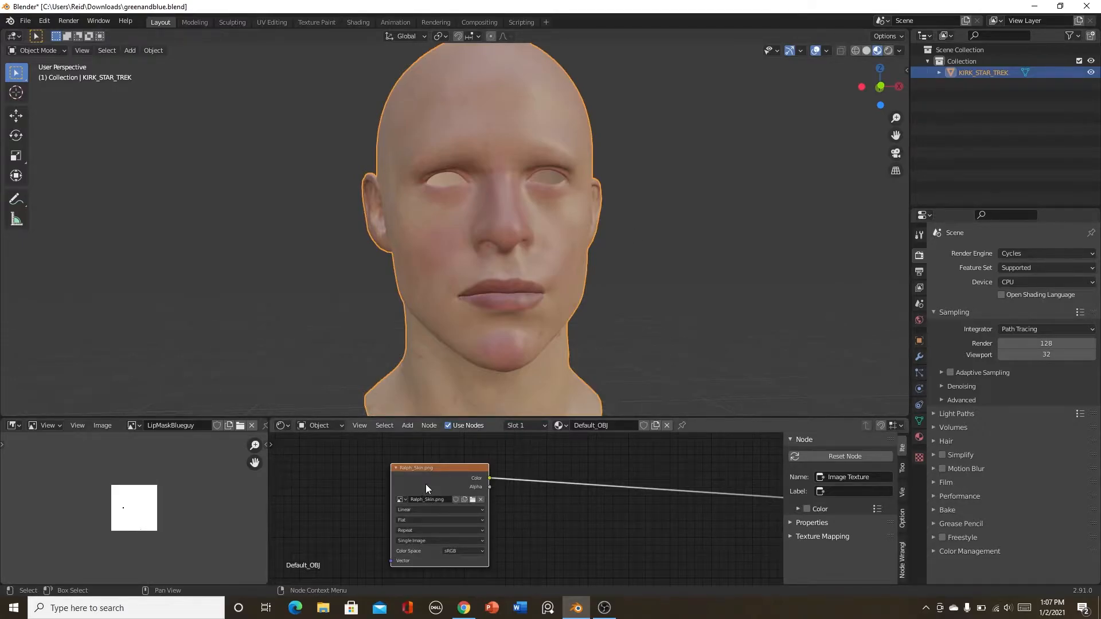
pyautogui.moveTo(490, 279); pyautogui.dragTo(527, 295, button='middle')
# Switch to the Sculpting workspace, select the Snake Hook brush and frame the whole head from the front.
pyautogui.click(232, 22)
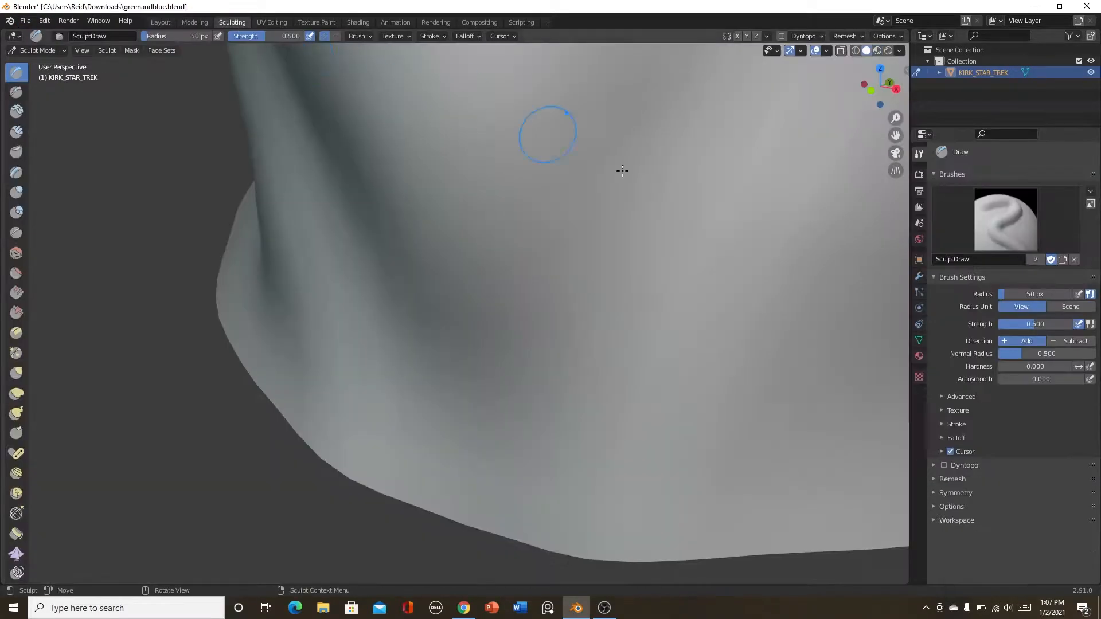
pyautogui.scroll(-5, 462, 98)
pyautogui.scroll(-3, 423, 293)
pyautogui.moveTo(423, 293)
pyautogui.keyDown('shift'); pyautogui.mouseDown(button='middle')
pyautogui.moveTo(399, 452)
pyautogui.moveTo(440, 428)
pyautogui.moveTo(406, 381)
pyautogui.moveTo(538, 406)
pyautogui.moveTo(466, 401)
pyautogui.moveTo(549, 406)
pyautogui.mouseUp(button='middle'); pyautogui.keyUp('shift')
pyautogui.click(26, 419)
pyautogui.scroll(4, 422, 454)
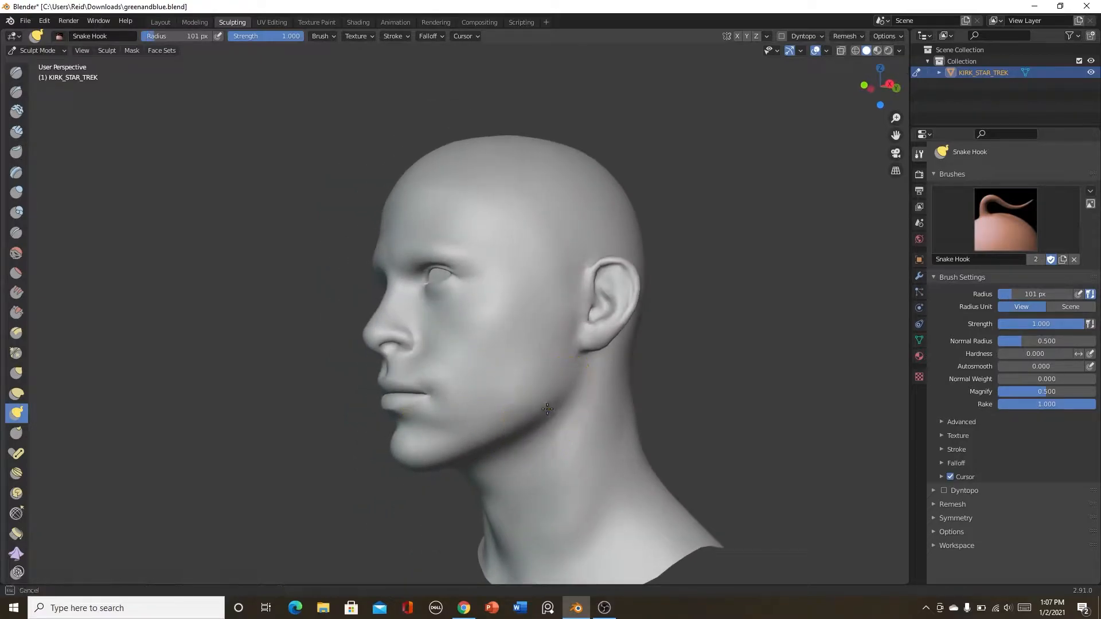
pyautogui.moveTo(522, 427)
pyautogui.mouseDown(button='middle')
pyautogui.moveTo(604, 426)
pyautogui.moveTo(573, 446)
pyautogui.mouseUp(button='middle')
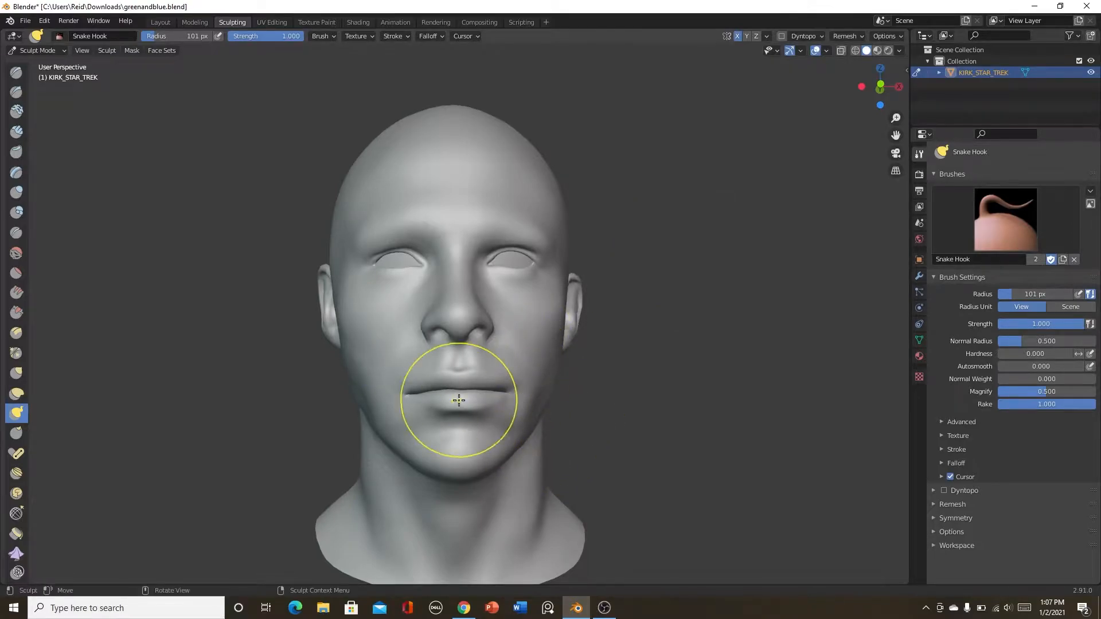
# Pull the head's mouth, chin, nose and ears out of shape with Snake Hook strokes.
pyautogui.moveTo(466, 405); pyautogui.dragTo(466, 384)
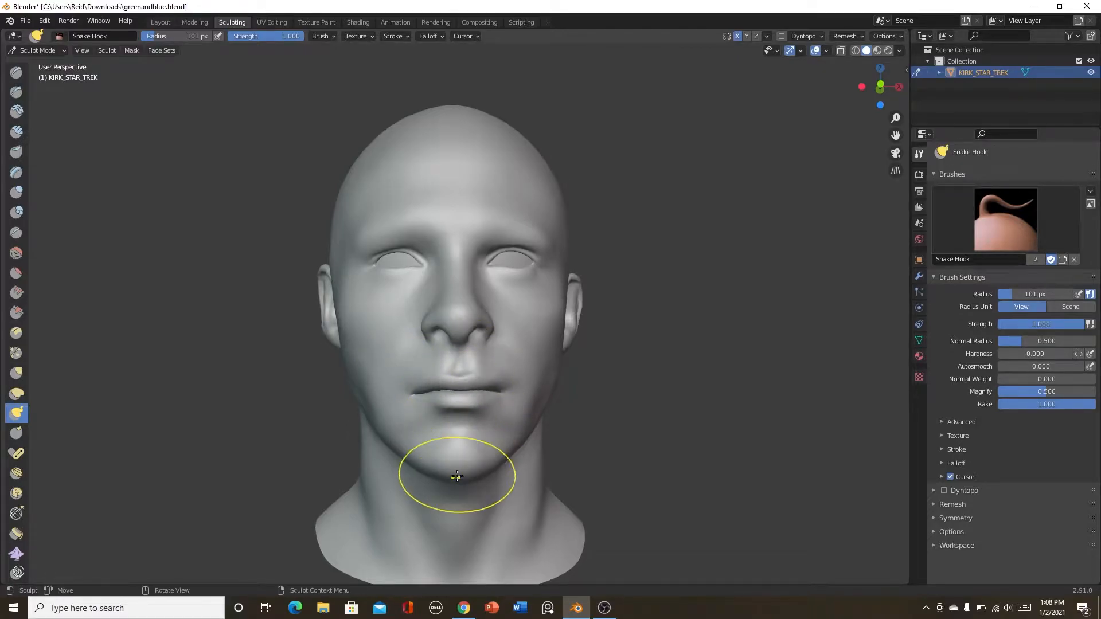
pyautogui.moveTo(427, 465); pyautogui.dragTo(433, 453)
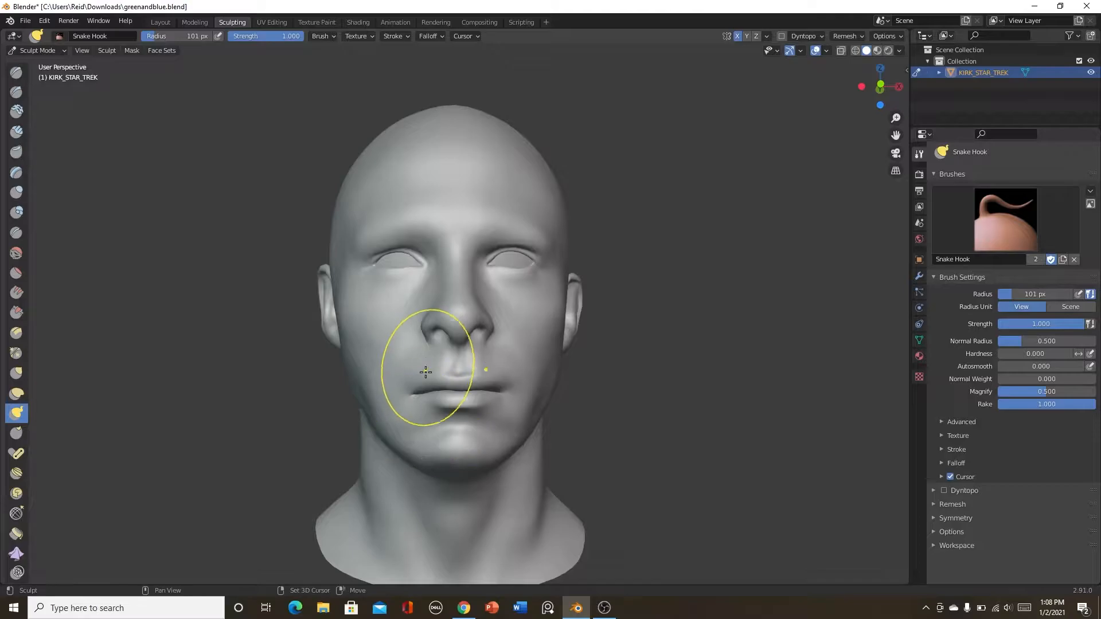
pyautogui.keyDown('shift'); pyautogui.moveTo(427, 370); pyautogui.dragTo(423, 393, button='middle'); pyautogui.keyUp('shift')
pyautogui.moveTo(423, 338); pyautogui.dragTo(444, 327)
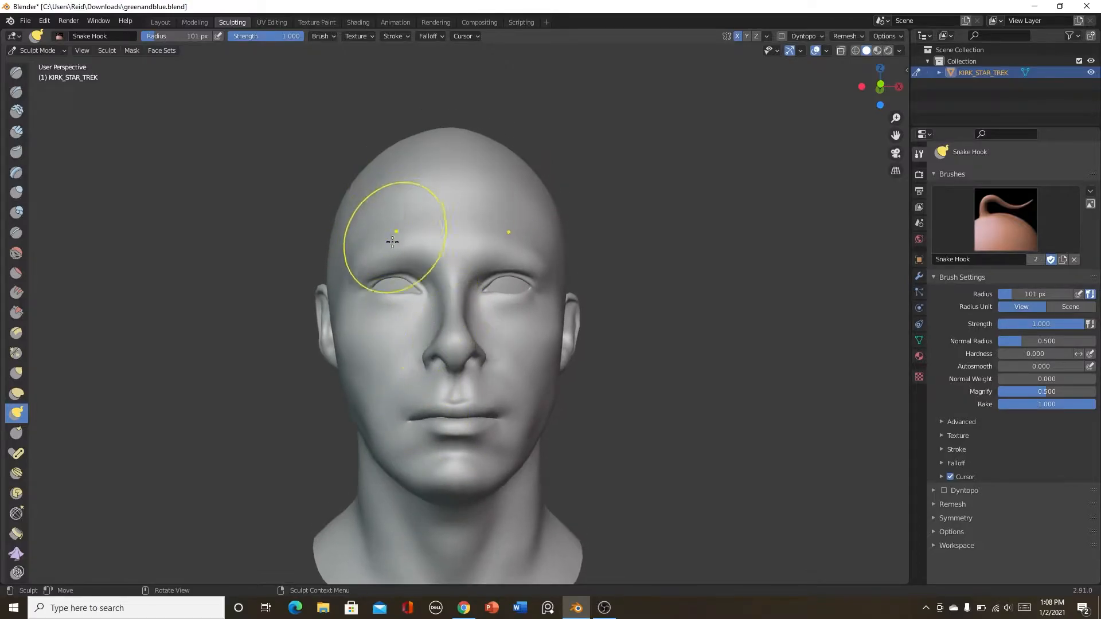
pyautogui.moveTo(367, 302)
pyautogui.mouseDown()
pyautogui.moveTo(360, 322)
pyautogui.moveTo(344, 317)
pyautogui.mouseUp()
pyautogui.scroll(-3, 447, 360)
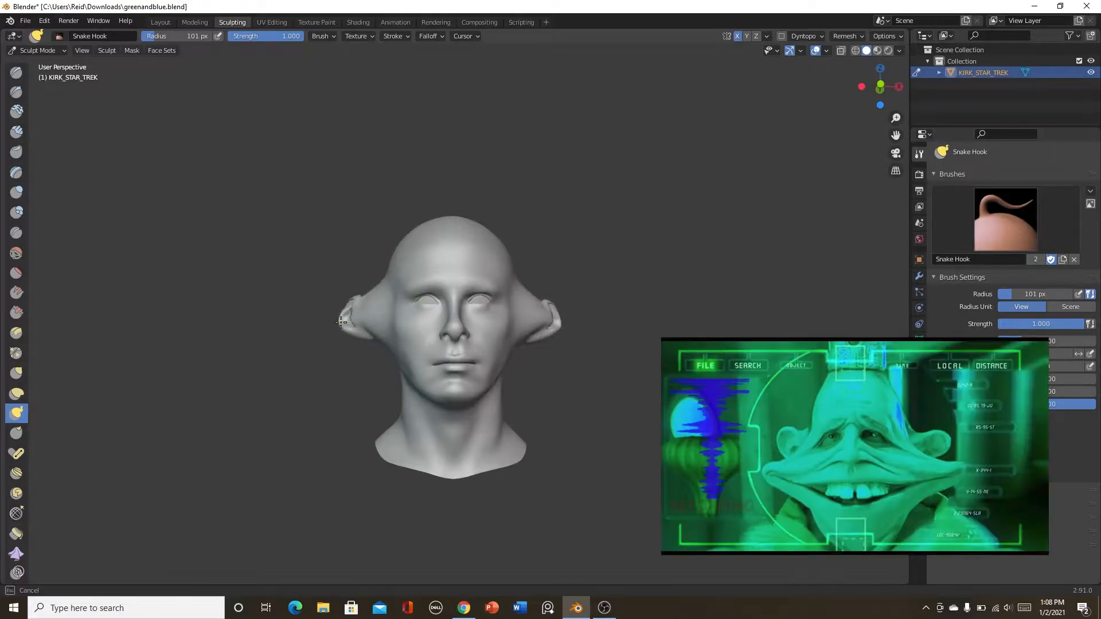
# Return to the Layout workspace, inspect the deformed head with its skin texture, and undo the Snake Hook sculpting.
pyautogui.click(156, 22)
pyautogui.scroll(-2, 525, 226)
pyautogui.moveTo(525, 226); pyautogui.dragTo(573, 177, button='middle')
pyautogui.scroll(4, 517, 274)
pyautogui.scroll(2, 471, 247)
pyautogui.moveTo(470, 244); pyautogui.dragTo(504, 336, button='middle')
pyautogui.scroll(-3, 477, 323)
pyautogui.scroll(-1, 504, 336)
pyautogui.hotkey('ctrl', 'z')
pyautogui.hotkey('ctrl', 'z')
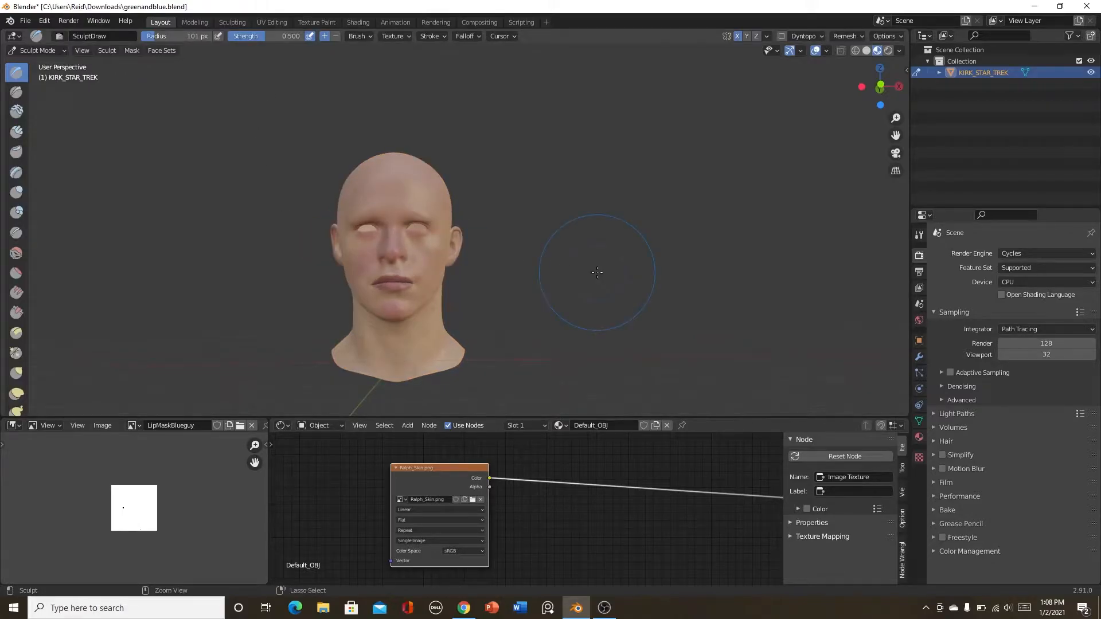
pyautogui.hotkey('ctrl', 'z')
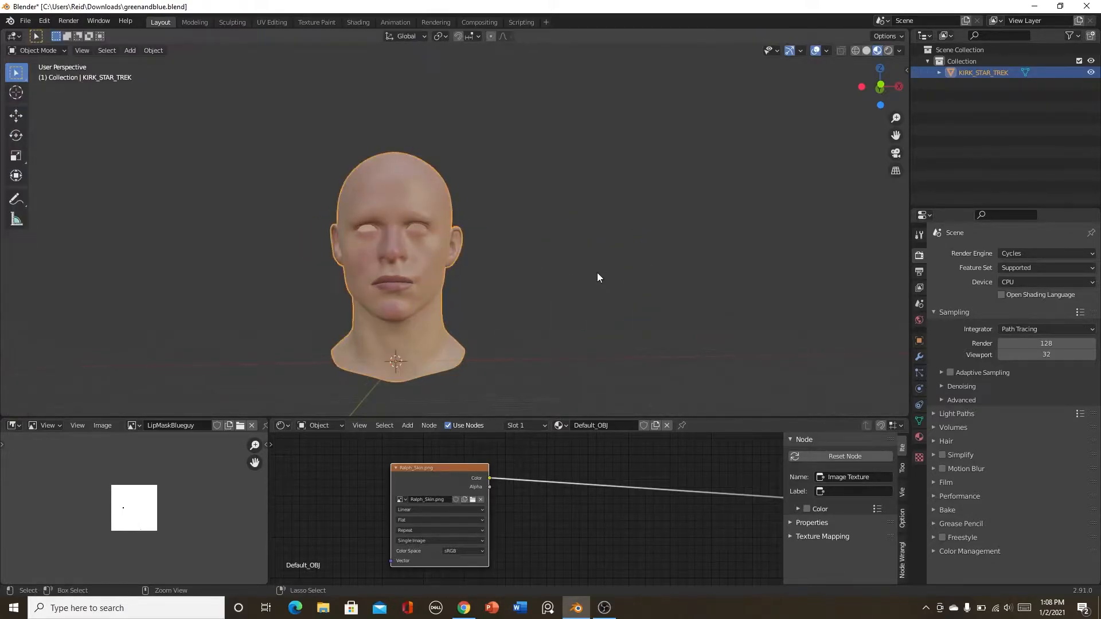
# Replace Ralph_Skin.png in the Image Texture node with the existing TestsKINPaint image.
pyautogui.scroll(-2, 567, 281)
pyautogui.moveTo(574, 284); pyautogui.dragTo(581, 313, button='middle')
pyautogui.scroll(3, 597, 309)
pyautogui.scroll(-7, 573, 513)
pyautogui.scroll(7, 498, 517)
pyautogui.moveTo(573, 515); pyautogui.dragTo(725, 515, button='middle')
pyautogui.scroll(1, 726, 515)
pyautogui.scroll(2, 532, 489)
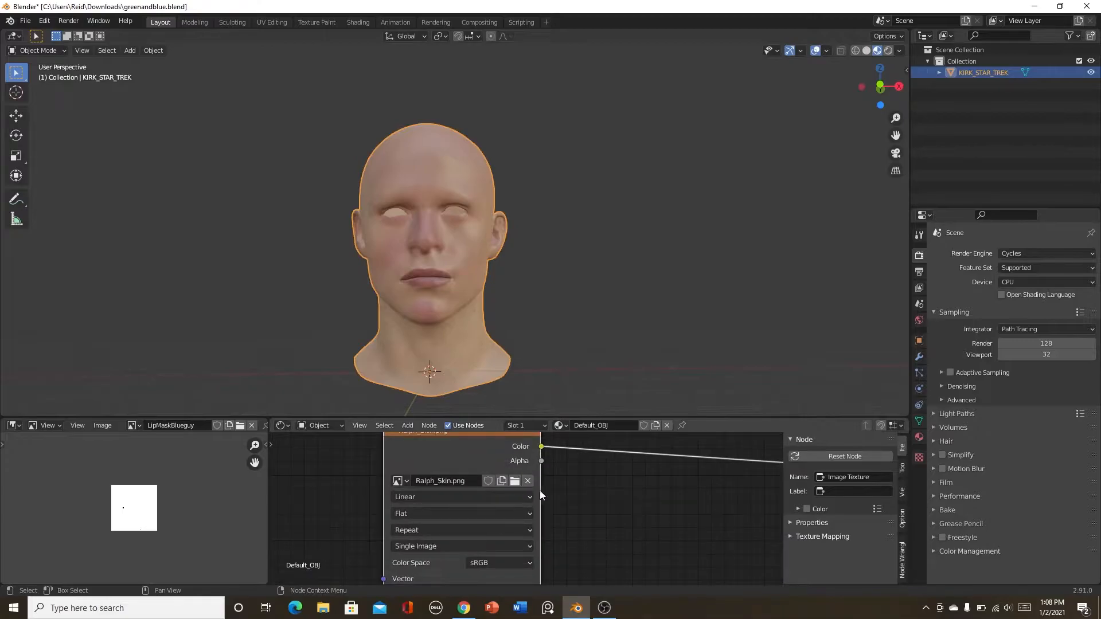
pyautogui.click(527, 482)
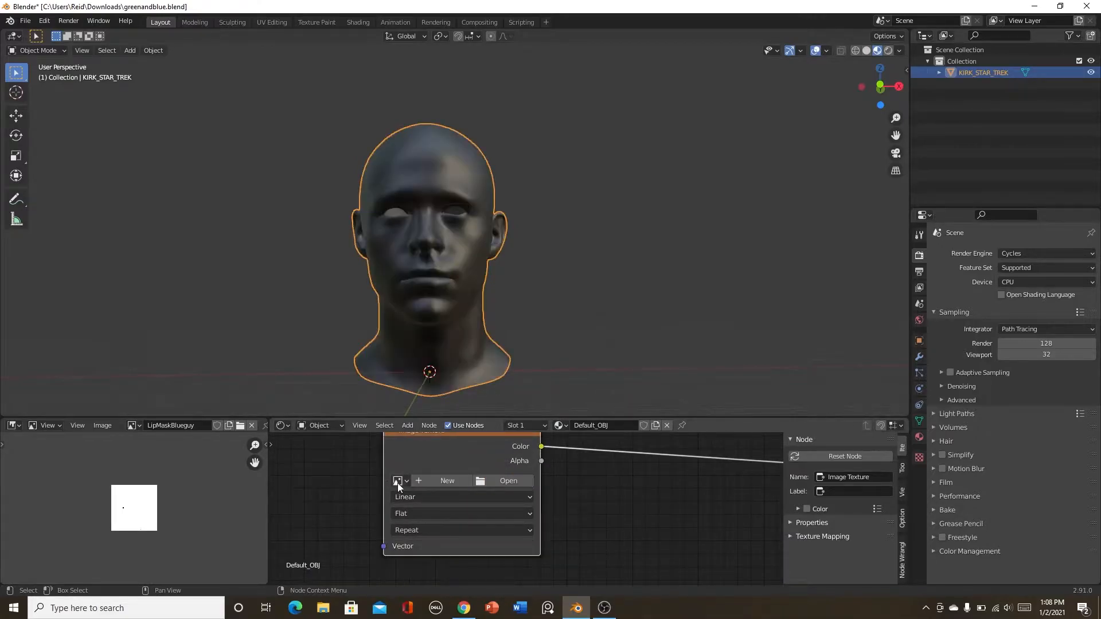
pyautogui.click(397, 482)
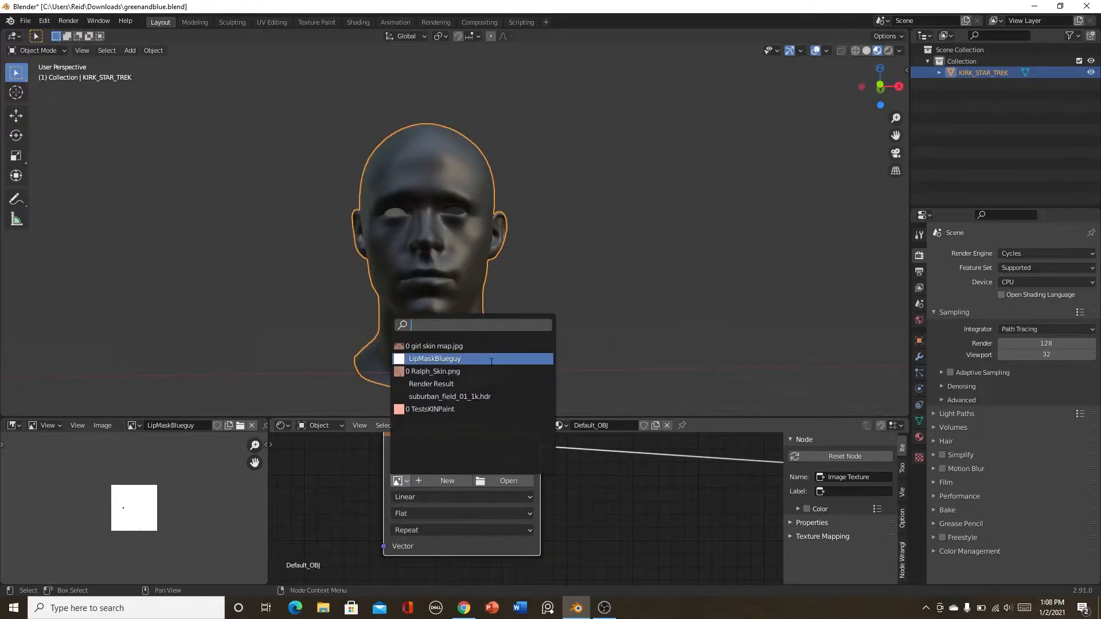
pyautogui.click(484, 409)
# Switch to the Texture Paint workspace and frame the brown patch on the head's cheek.
pyautogui.scroll(-7, 485, 510)
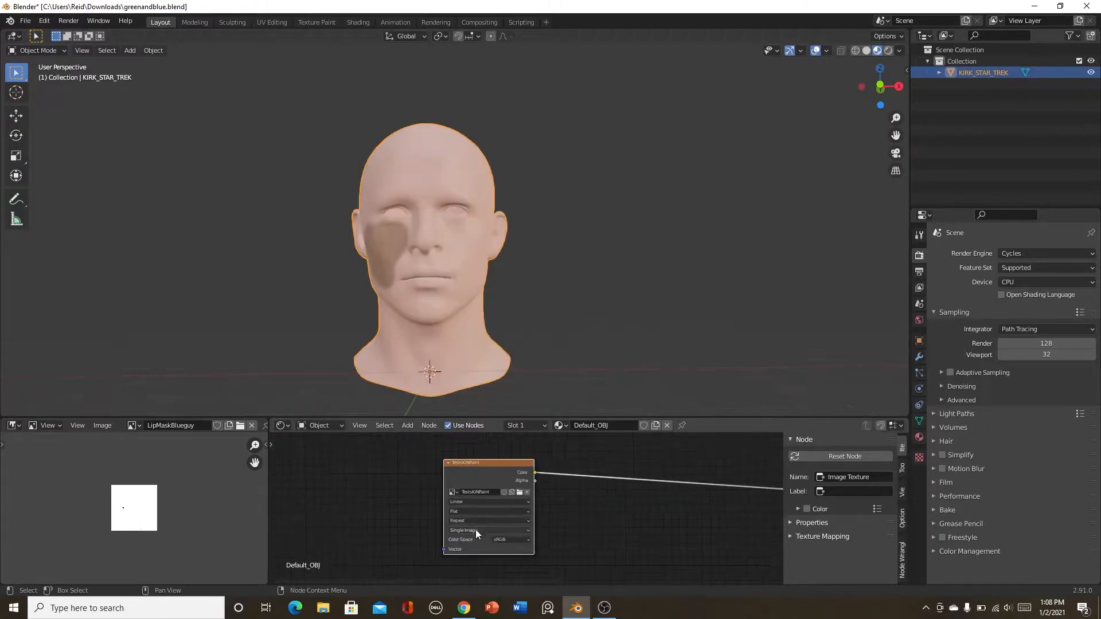
pyautogui.scroll(5, 472, 505)
pyautogui.moveTo(413, 281); pyautogui.dragTo(435, 279, button='middle')
pyautogui.scroll(1, 435, 278)
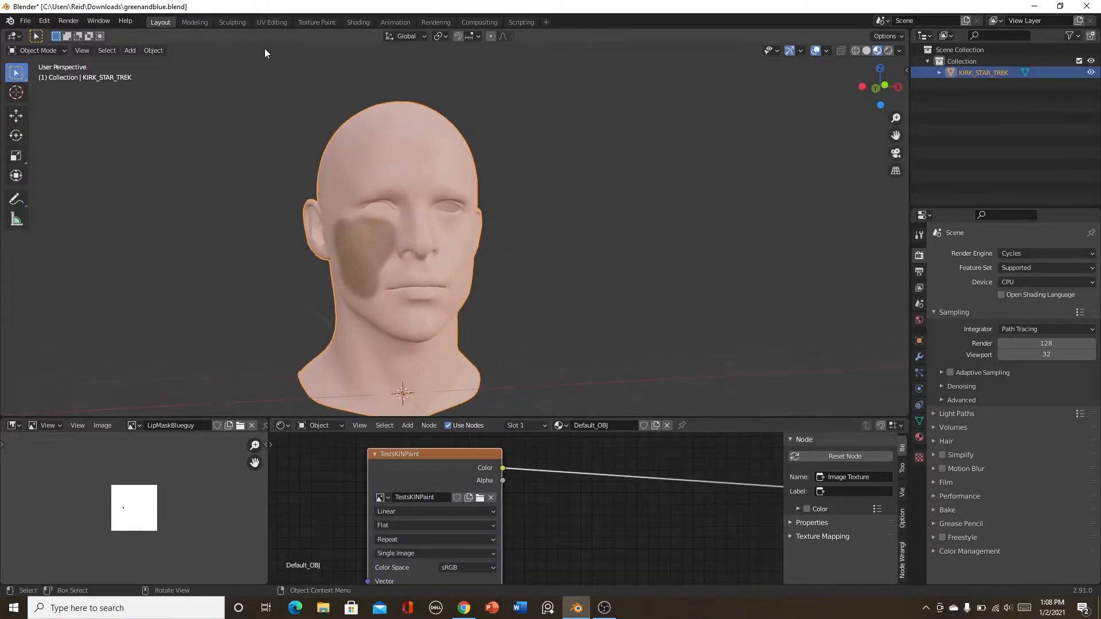
pyautogui.click(316, 22)
pyautogui.moveTo(602, 363); pyautogui.dragTo(627, 388, button='middle')
pyautogui.scroll(3, 625, 390)
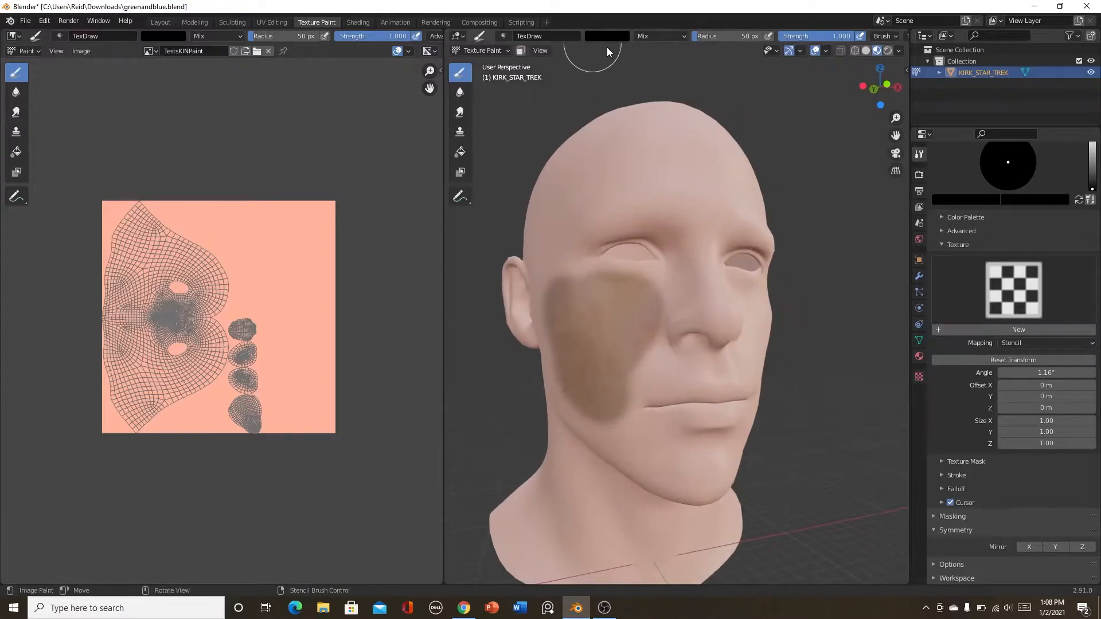
# Sample the pink base color from the TestsKINPaint image and paint over the brown cheek patch with it.
pyautogui.click(609, 36)
pyautogui.moveTo(683, 122); pyautogui.dragTo(683, 49)
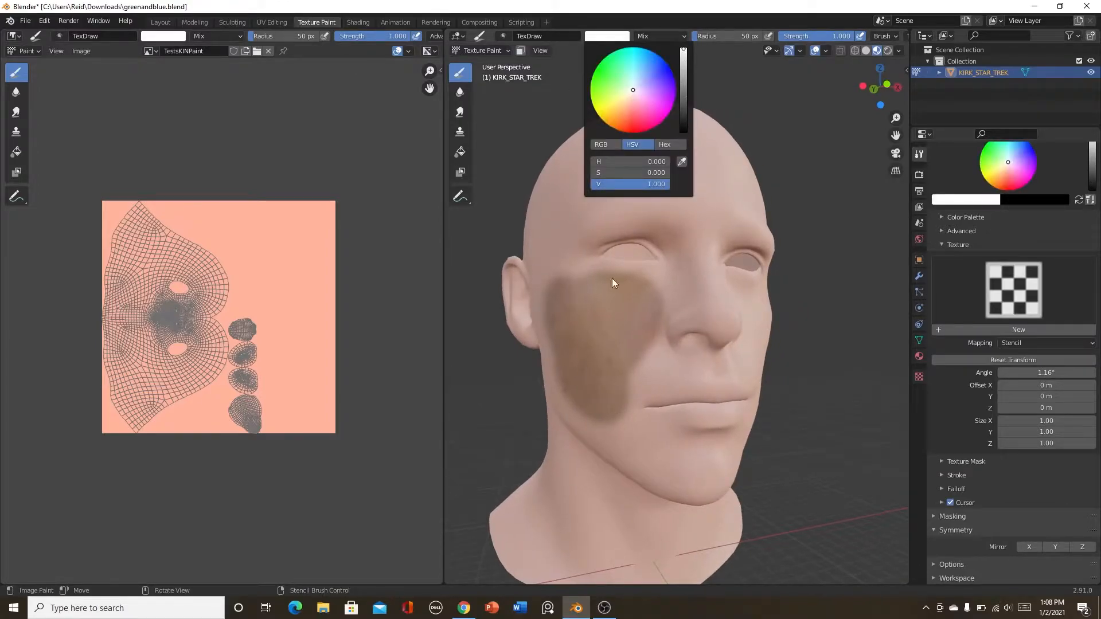
pyautogui.click(614, 36)
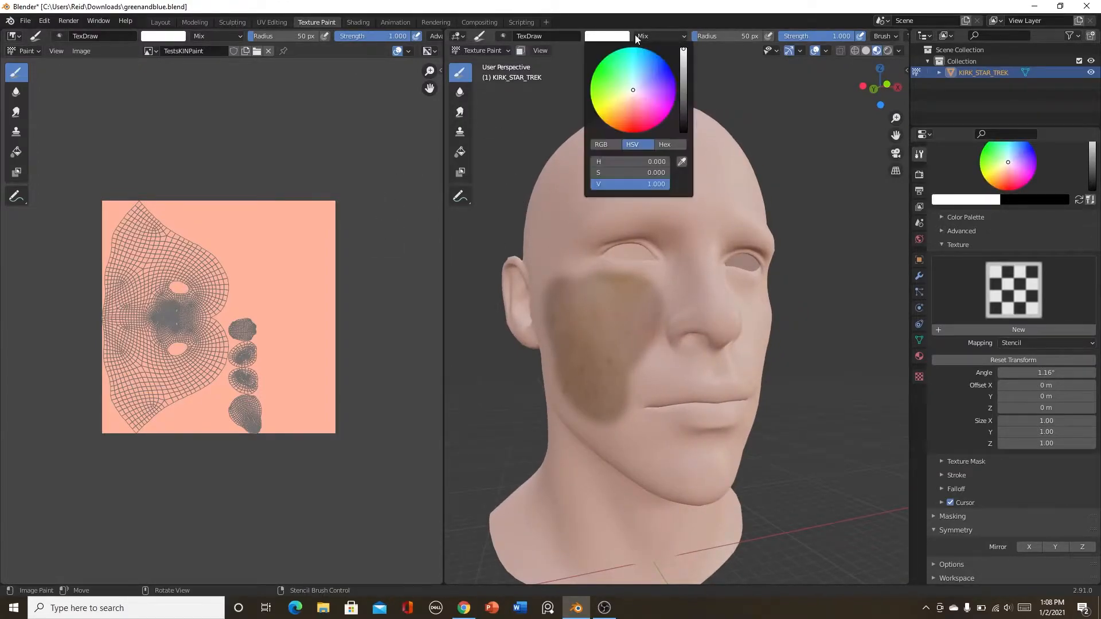
pyautogui.click(682, 161)
pyautogui.click(301, 224)
pyautogui.moveTo(542, 319)
pyautogui.mouseDown()
pyautogui.moveTo(691, 286)
pyautogui.moveTo(731, 315)
pyautogui.moveTo(714, 343)
pyautogui.moveTo(546, 431)
pyautogui.mouseUp()
pyautogui.moveTo(791, 446); pyautogui.dragTo(679, 435, button='middle')
pyautogui.scroll(2, 679, 435)
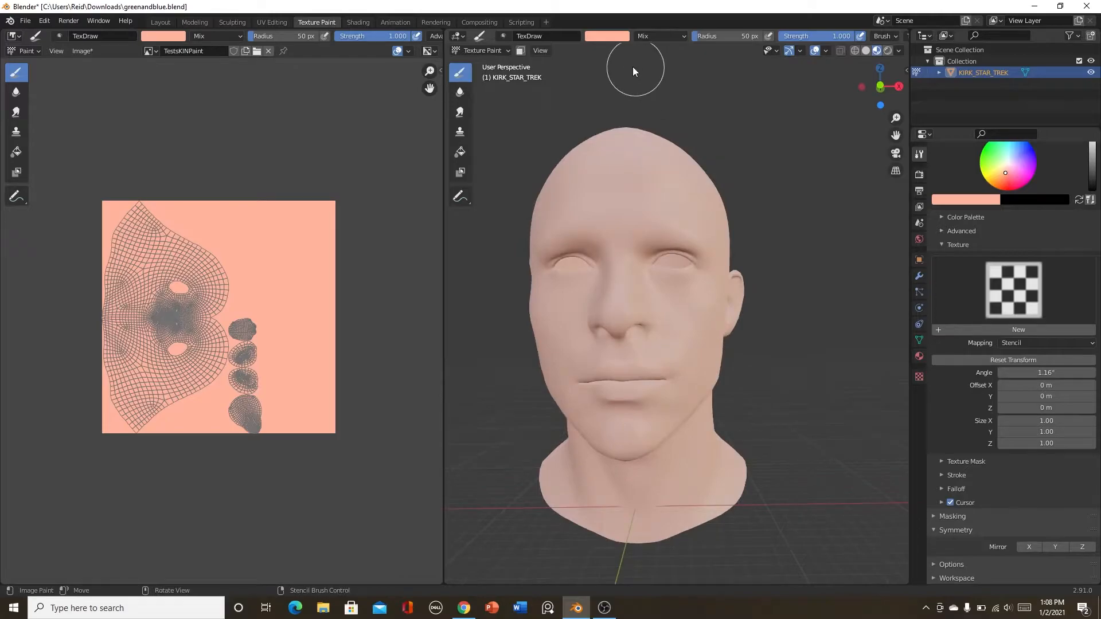
# Set the brush color to white and create a new image texture for the brush.
pyautogui.click(617, 37)
pyautogui.moveTo(635, 170); pyautogui.dragTo(596, 170)
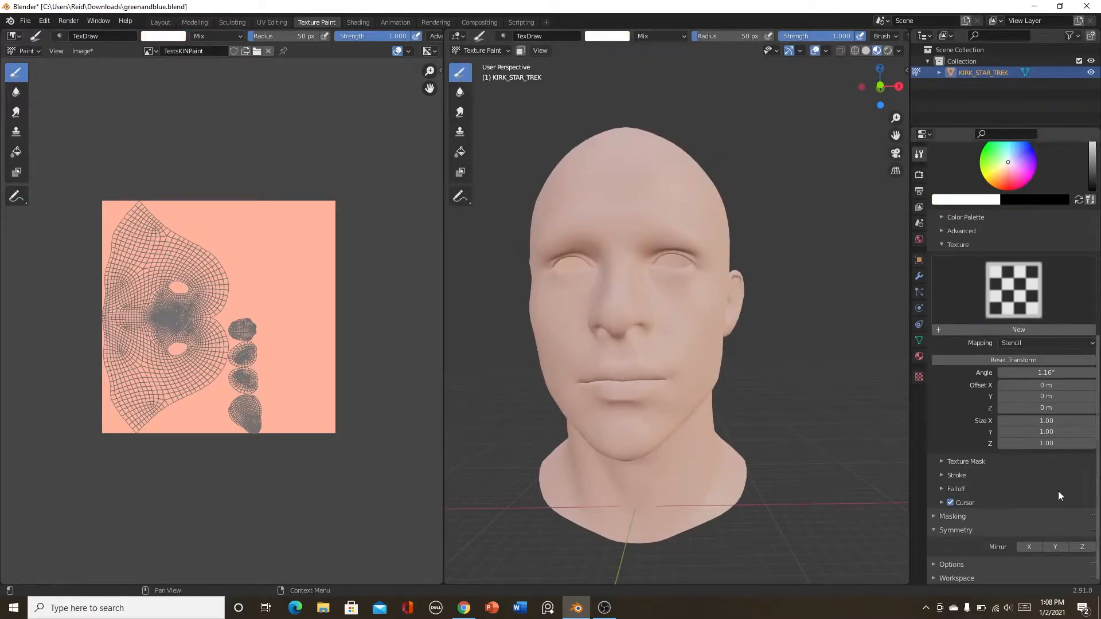
pyautogui.click(918, 377)
pyautogui.click(1053, 193)
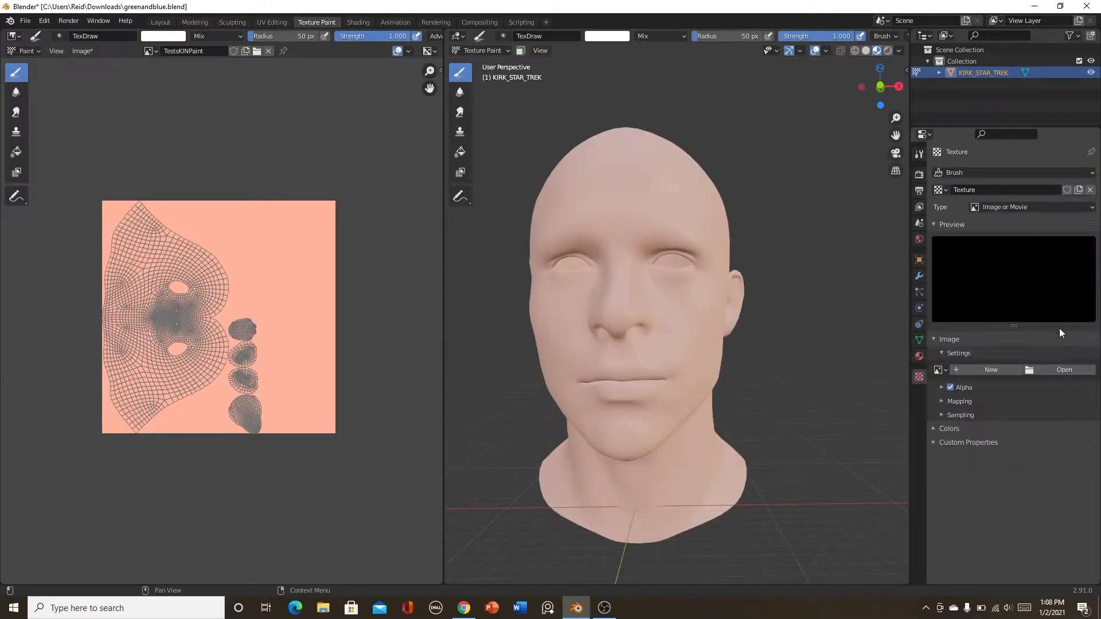
# Load girl skin map.jpg from the Downloads folder into the brush texture.
pyautogui.click(1050, 370)
pyautogui.scroll(-5, 404, 446)
pyautogui.scroll(-15, 499, 370)
pyautogui.scroll(-15, 501, 370)
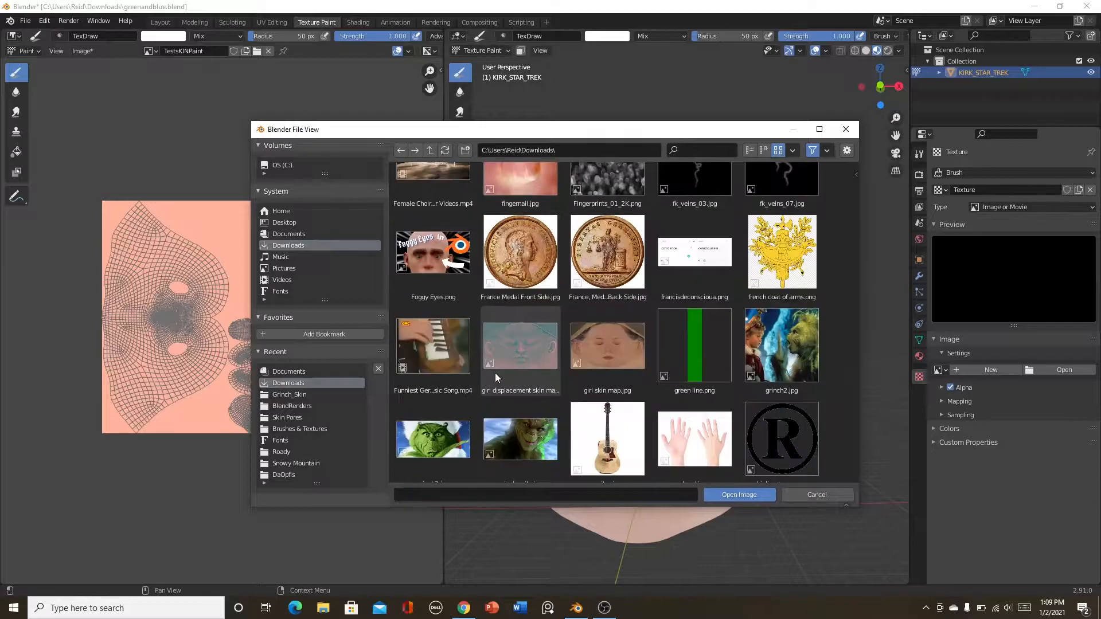
pyautogui.scroll(-4, 496, 373)
pyautogui.click(596, 199)
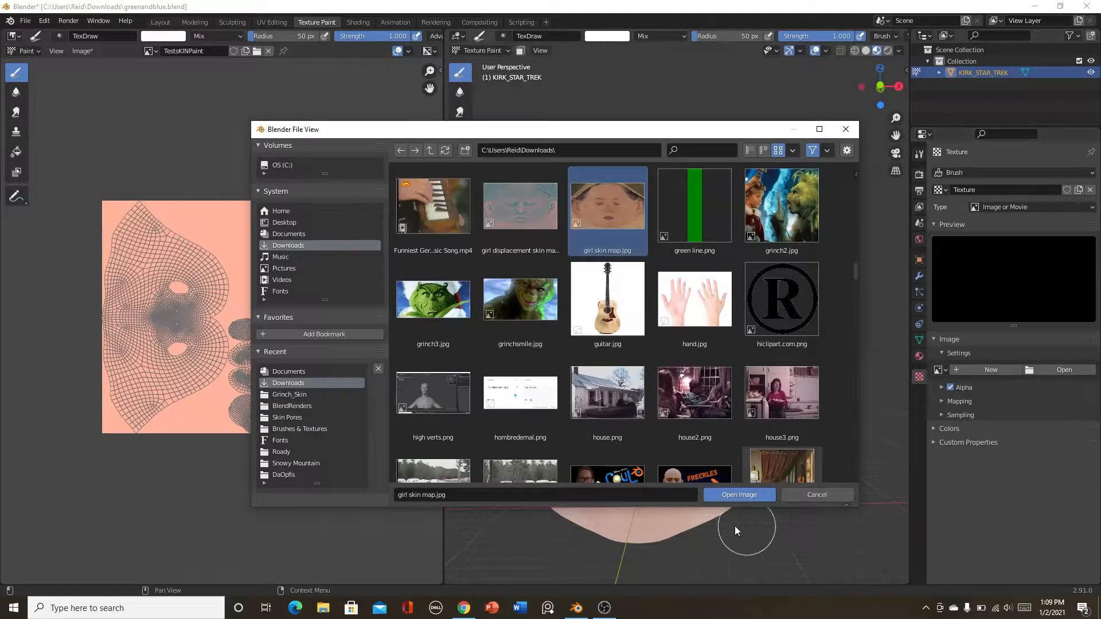
pyautogui.click(737, 494)
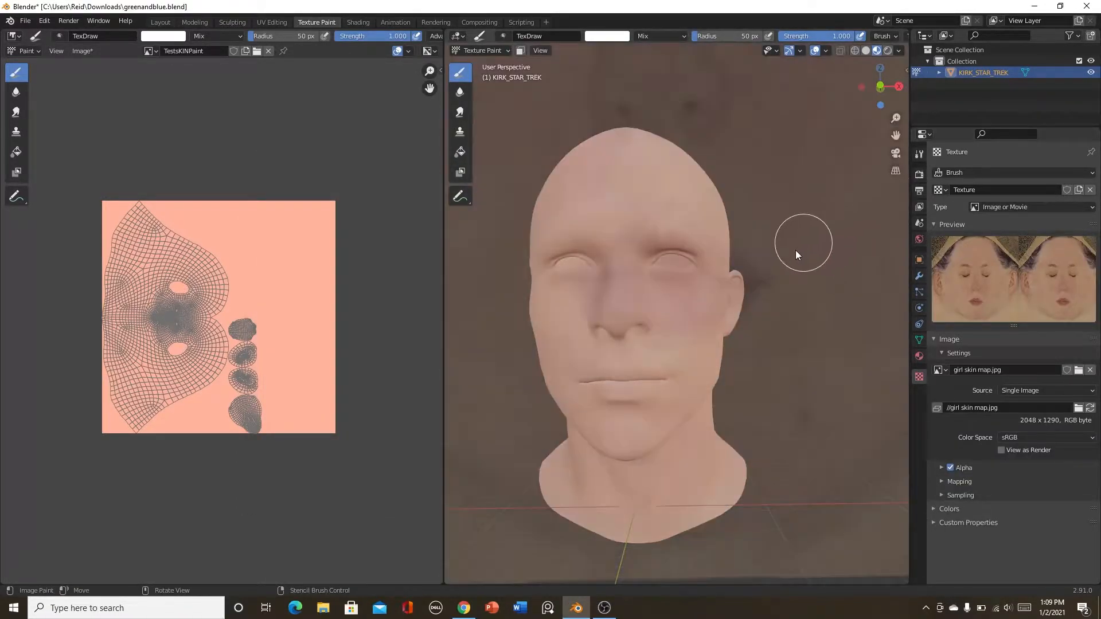
# Scale down and reposition the girl skin map stencil so that the whole face image surrounds the head.
pyautogui.scroll(-3, 797, 250)
pyautogui.moveTo(765, 295); pyautogui.dragTo(782, 300, button='middle')
pyautogui.scroll(-1, 793, 379)
pyautogui.keyDown('shift'); pyautogui.moveTo(804, 451); pyautogui.dragTo(710, 480, button='right'); pyautogui.keyUp('shift')
pyautogui.keyDown('shift'); pyautogui.moveTo(723, 474); pyautogui.dragTo(745, 449, button='middle'); pyautogui.keyUp('shift')
pyautogui.moveTo(748, 438)
pyautogui.mouseDown(button='right')
pyautogui.moveTo(686, 370)
pyautogui.moveTo(659, 302)
pyautogui.moveTo(784, 490)
pyautogui.moveTo(708, 435)
pyautogui.moveTo(746, 432)
pyautogui.mouseUp(button='right')
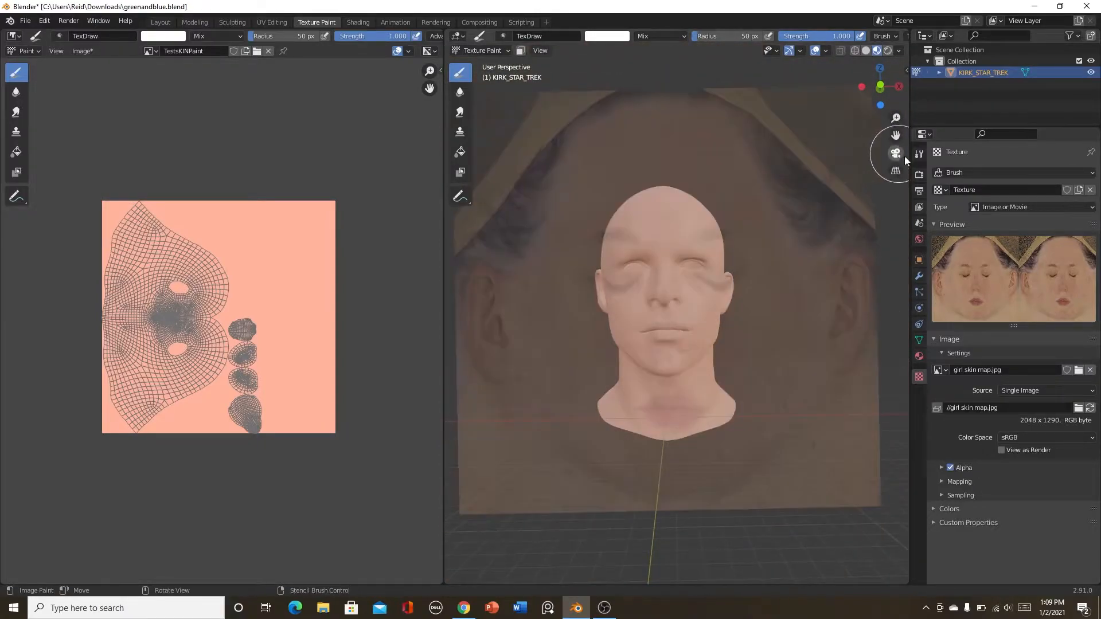
# Change the brush texture's mapping from Stencil to View Plane.
pyautogui.click(919, 154)
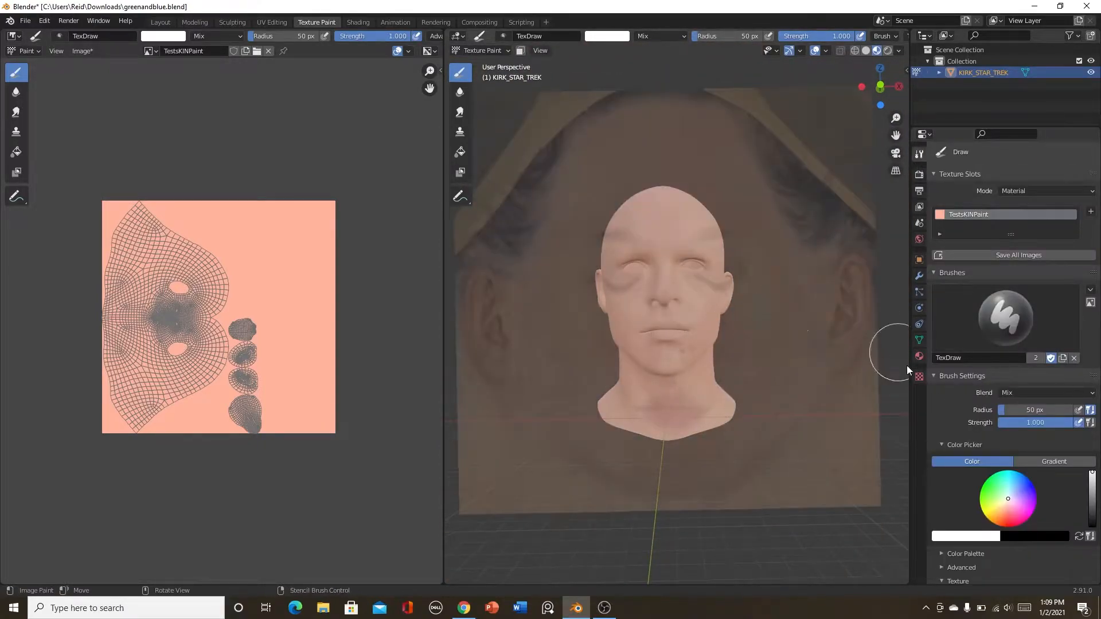
pyautogui.scroll(-5, 1001, 442)
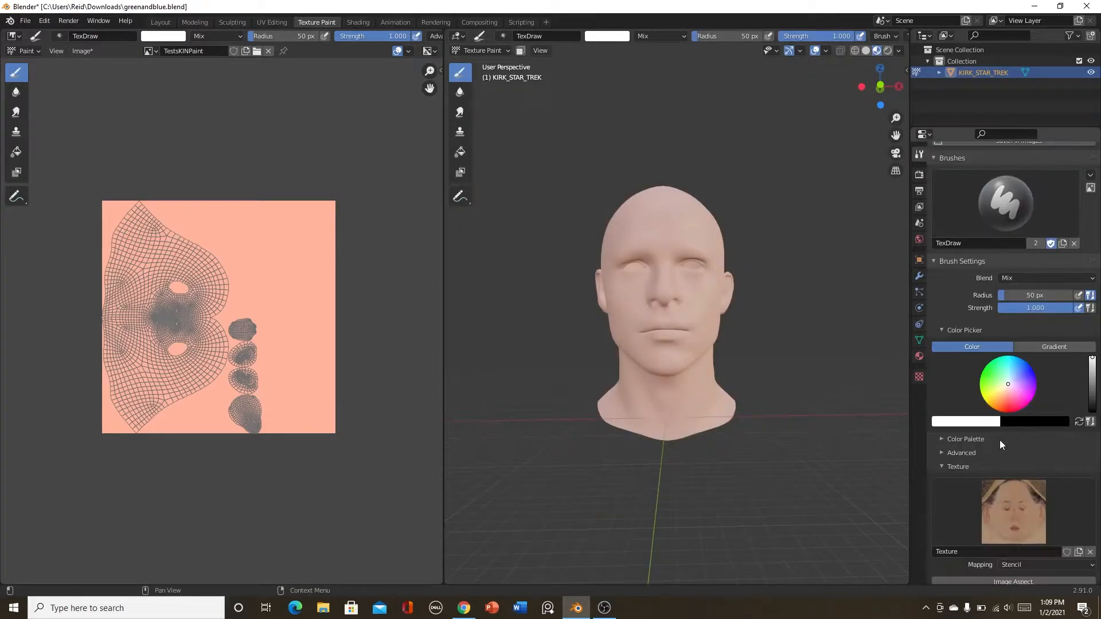
pyautogui.scroll(-6, 997, 442)
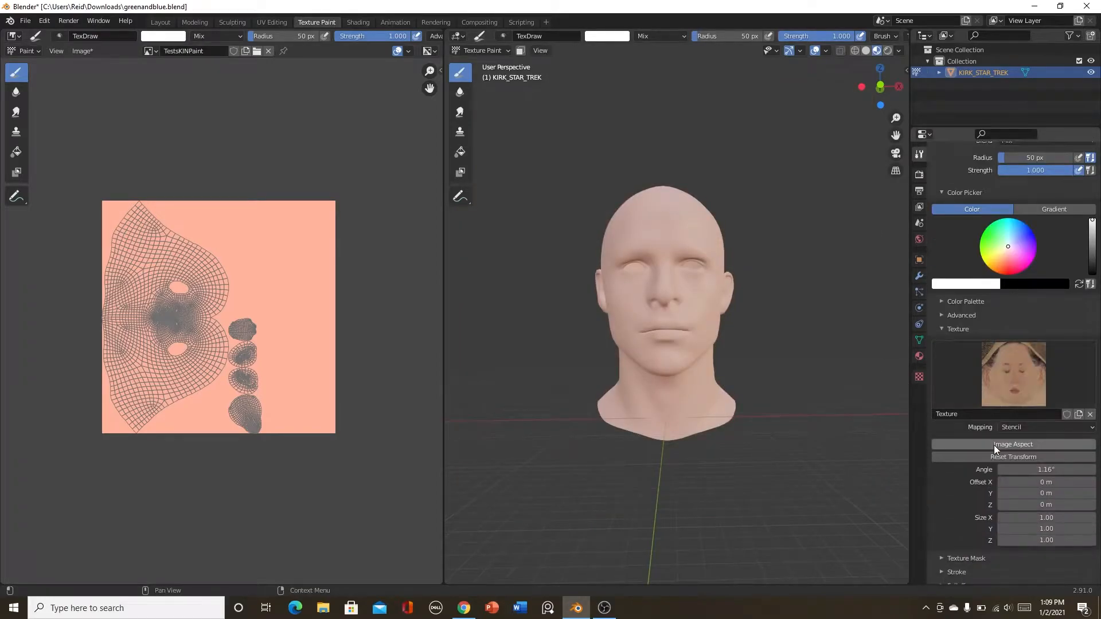
pyautogui.click(1051, 432)
pyautogui.click(1041, 445)
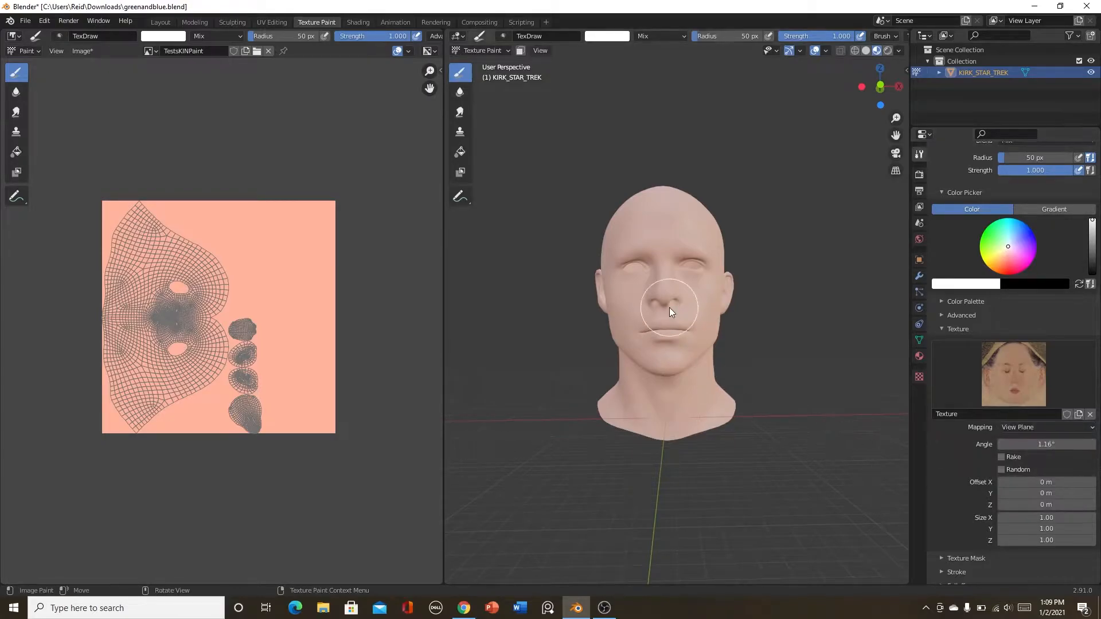
# Paint a winding stroke of the skin map texture across the cheek and mouth and inspect it up close.
pyautogui.scroll(6, 717, 401)
pyautogui.moveTo(649, 283)
pyautogui.mouseDown()
pyautogui.moveTo(763, 292)
pyautogui.moveTo(817, 262)
pyautogui.moveTo(790, 425)
pyautogui.moveTo(668, 414)
pyautogui.mouseUp()
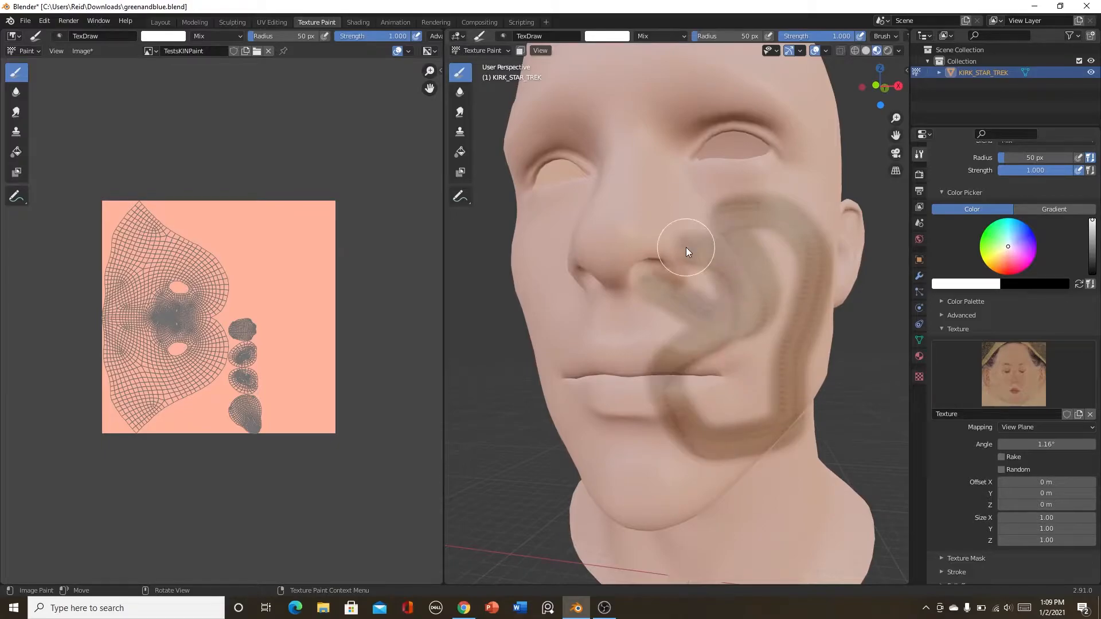
pyautogui.scroll(8, 686, 247)
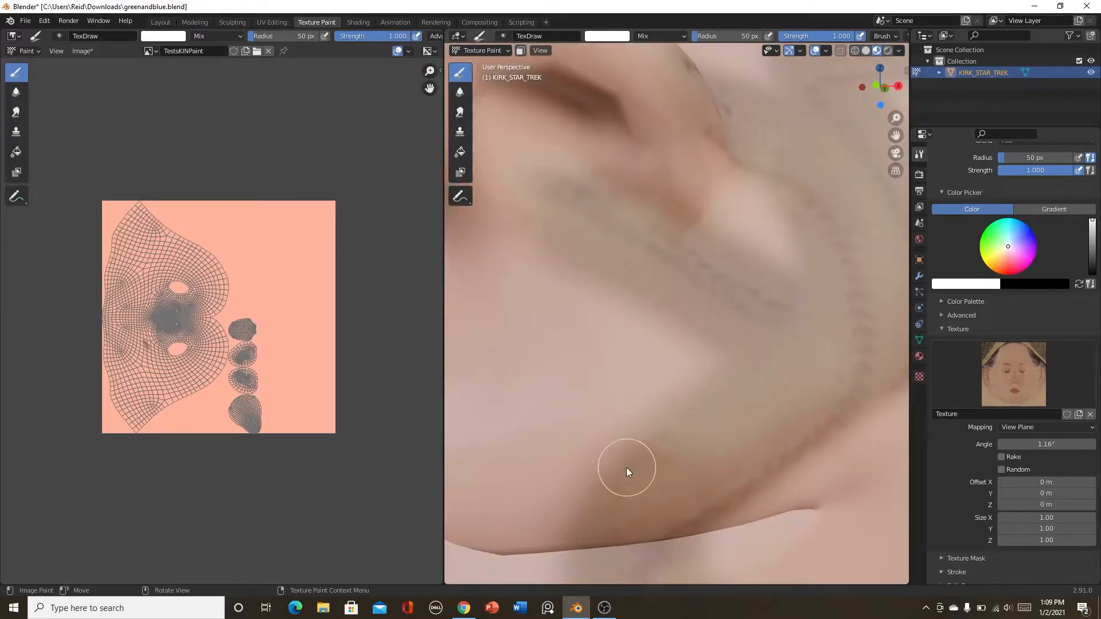
pyautogui.scroll(-8, 631, 476)
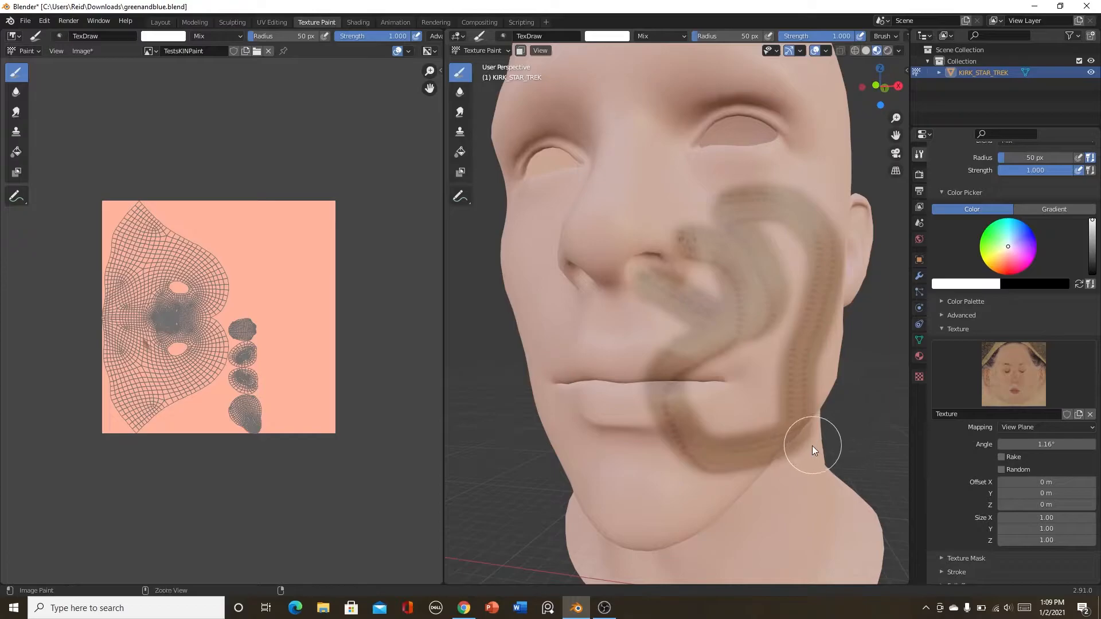
# Undo the winding stroke, enable Random angle for the brush texture, and try another stroke across the face.
pyautogui.hotkey('ctrl', 'z')
pyautogui.moveTo(812, 445)
pyautogui.mouseDown(button='middle')
pyautogui.moveTo(765, 478)
pyautogui.moveTo(787, 480)
pyautogui.moveTo(772, 501)
pyautogui.moveTo(803, 482)
pyautogui.mouseUp(button='middle')
pyautogui.click(1001, 470)
pyautogui.moveTo(628, 323)
pyautogui.mouseDown()
pyautogui.moveTo(709, 333)
pyautogui.moveTo(723, 364)
pyautogui.moveTo(598, 336)
pyautogui.moveTo(689, 349)
pyautogui.moveTo(683, 394)
pyautogui.moveTo(800, 511)
pyautogui.mouseUp()
pyautogui.hotkey('ctrl', 'z')
# Switch the brush texture's mapping back to Stencil and look through the brush's Stroke settings.
pyautogui.click(1014, 428)
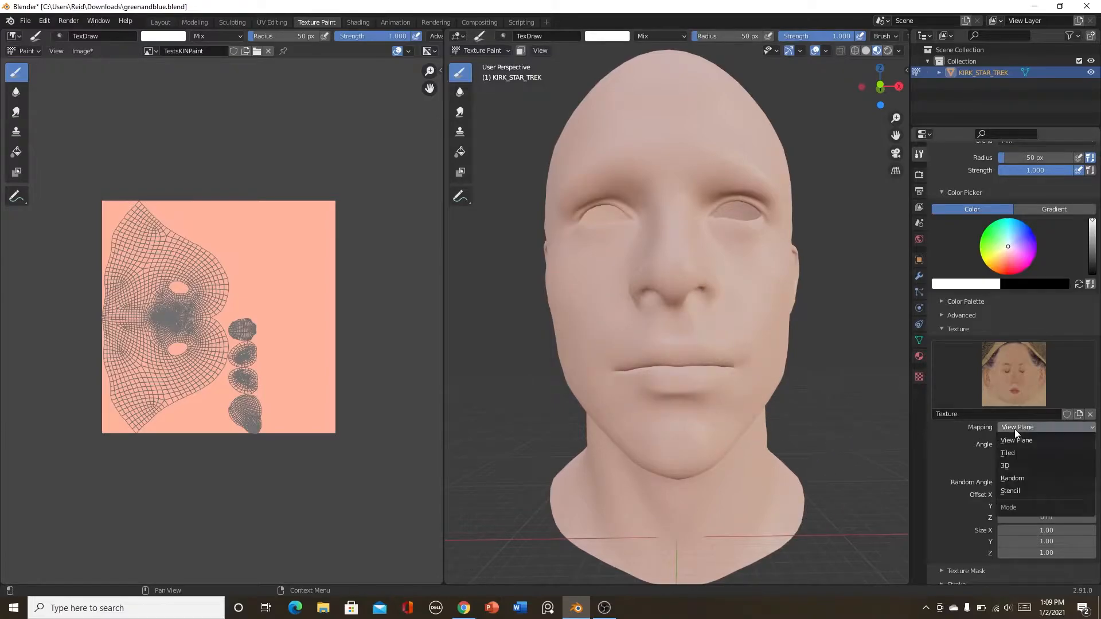
pyautogui.click(1016, 491)
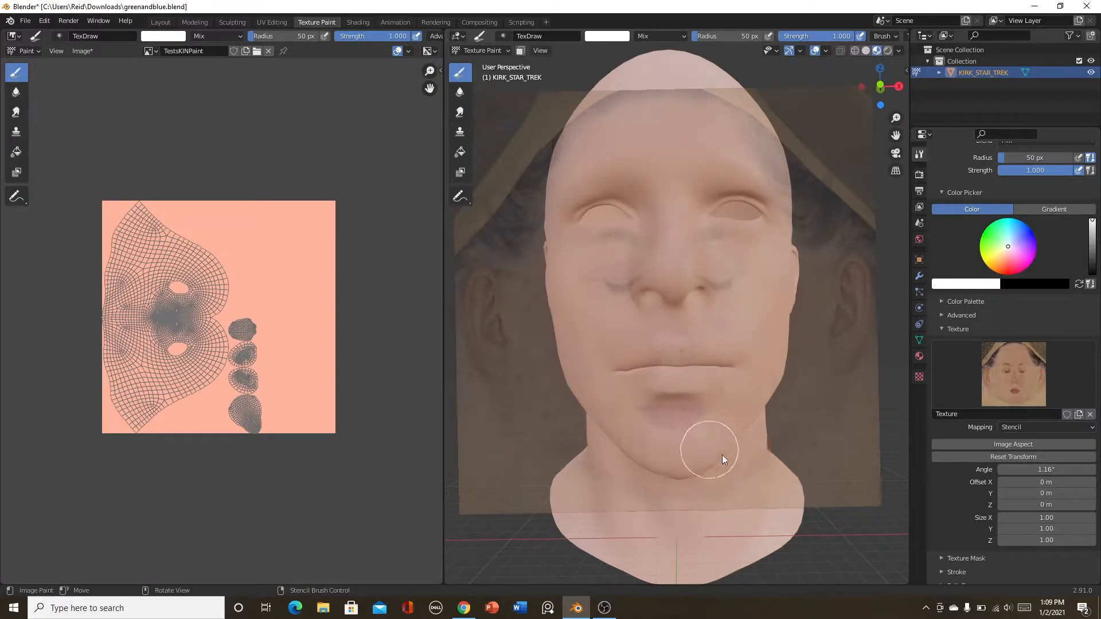
pyautogui.scroll(-5, 1032, 466)
pyautogui.click(955, 472)
pyautogui.scroll(-5, 954, 468)
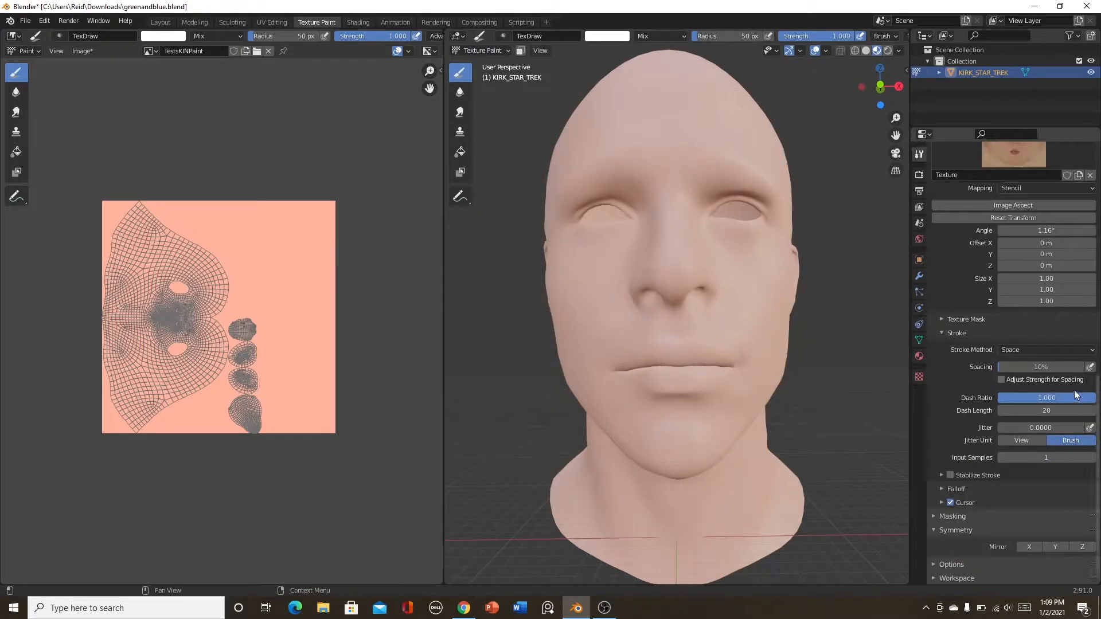
pyautogui.click(958, 334)
# Reposition, rescale and rotate the skin map stencil to an angle of 4.91° over a three-quarter view of the head.
pyautogui.moveTo(659, 473)
pyautogui.mouseDown(button='right')
pyautogui.moveTo(658, 422)
pyautogui.moveTo(750, 423)
pyautogui.moveTo(672, 503)
pyautogui.moveTo(741, 460)
pyautogui.moveTo(787, 401)
pyautogui.moveTo(689, 451)
pyautogui.moveTo(618, 330)
pyautogui.moveTo(793, 476)
pyautogui.moveTo(815, 459)
pyautogui.moveTo(741, 411)
pyautogui.moveTo(843, 326)
pyautogui.moveTo(787, 432)
pyautogui.moveTo(811, 408)
pyautogui.moveTo(796, 417)
pyautogui.moveTo(822, 466)
pyautogui.mouseUp(button='right')
pyautogui.scroll(3, 804, 465)
pyautogui.scroll(-2, 783, 465)
pyautogui.moveTo(783, 464); pyautogui.dragTo(762, 442, button='middle')
pyautogui.scroll(1, 743, 416)
pyautogui.scroll(-1, 747, 419)
pyautogui.keyDown('shift'); pyautogui.moveTo(762, 443); pyautogui.dragTo(752, 446, button='right'); pyautogui.keyUp('shift')
pyautogui.keyDown('ctrl'); pyautogui.moveTo(745, 487); pyautogui.dragTo(761, 477, button='right'); pyautogui.keyUp('ctrl')
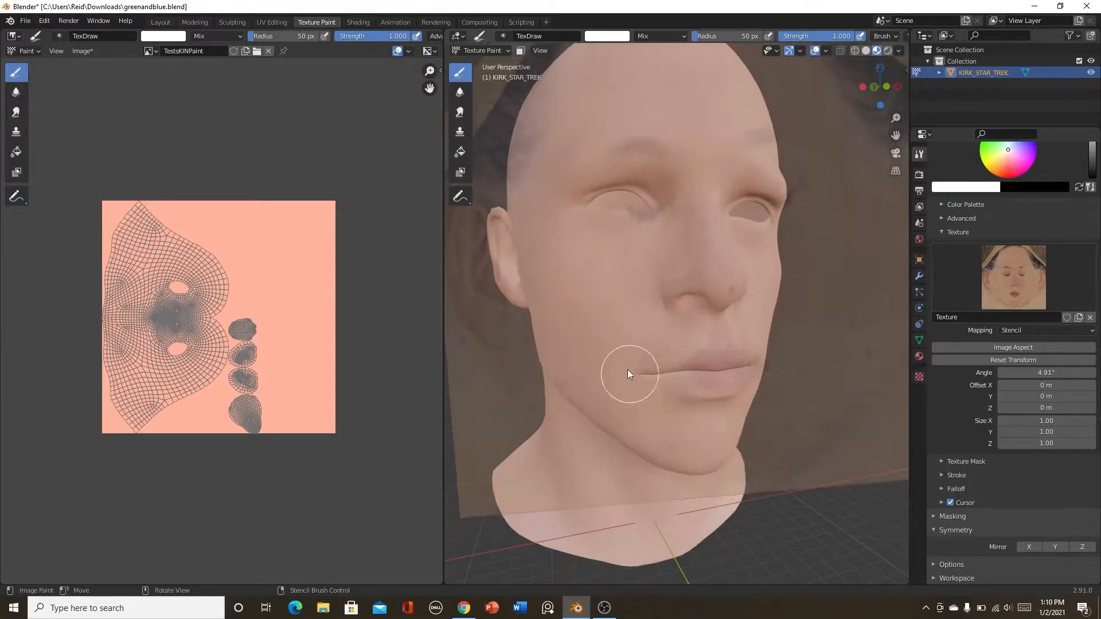
# Paint the stencil's skin texture over the cheek and along the jaw to the chin, and check it from the front.
pyautogui.moveTo(565, 287)
pyautogui.mouseDown()
pyautogui.moveTo(594, 376)
pyautogui.moveTo(578, 327)
pyautogui.mouseUp()
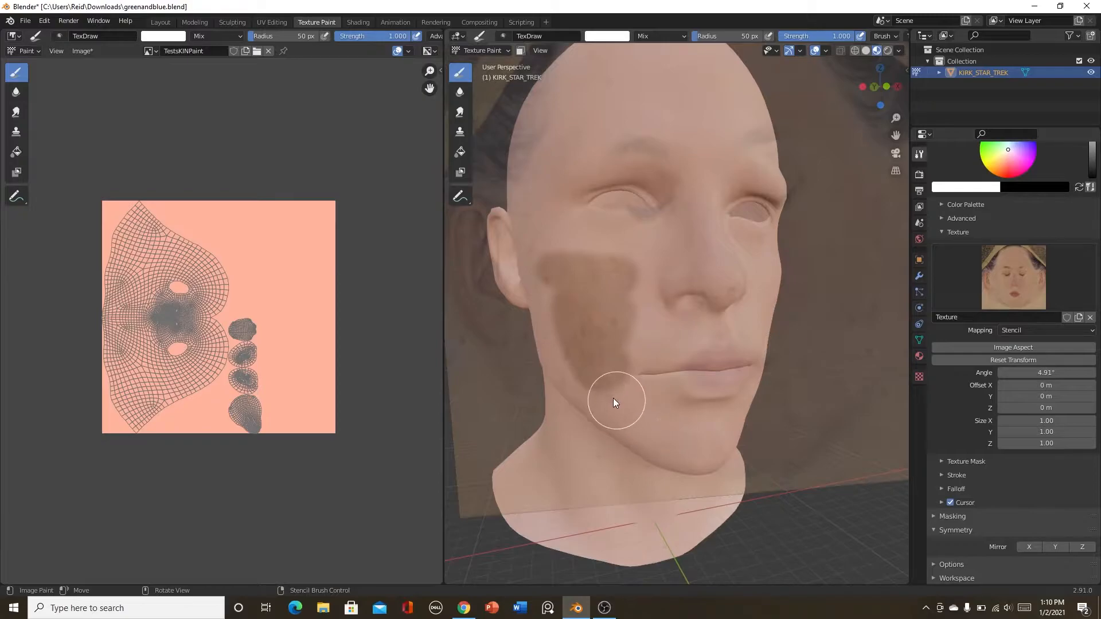
pyautogui.moveTo(694, 436)
pyautogui.mouseDown()
pyautogui.moveTo(601, 387)
pyautogui.moveTo(561, 285)
pyautogui.moveTo(577, 349)
pyautogui.mouseUp()
pyautogui.moveTo(607, 349)
pyautogui.mouseDown(button='middle')
pyautogui.moveTo(576, 391)
pyautogui.moveTo(655, 392)
pyautogui.moveTo(704, 477)
pyautogui.mouseUp(button='middle')
pyautogui.scroll(3, 704, 477)
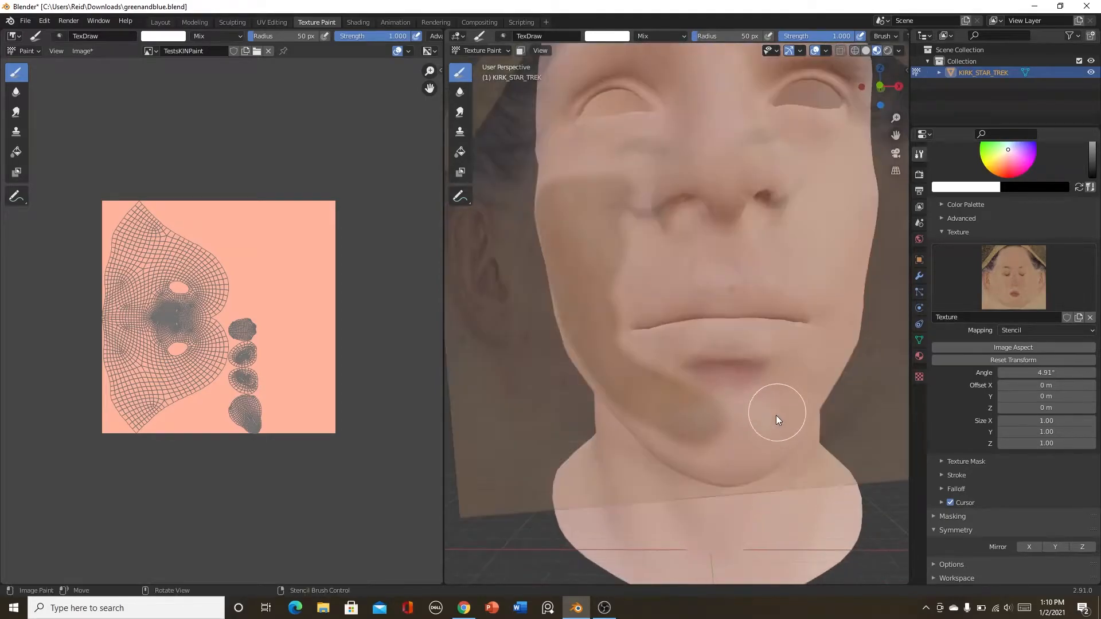
# Scale, move and rotate the stencil to 359° so that its lips line up with the head's mouth.
pyautogui.keyDown('shift'); pyautogui.moveTo(777, 404); pyautogui.dragTo(760, 336, button='right'); pyautogui.keyUp('shift')
pyautogui.scroll(2, 768, 400)
pyautogui.keyDown('shift'); pyautogui.moveTo(769, 400); pyautogui.dragTo(713, 352, button='middle'); pyautogui.keyUp('shift')
pyautogui.keyDown('shift'); pyautogui.moveTo(756, 386); pyautogui.dragTo(797, 518, button='right'); pyautogui.keyUp('shift')
pyautogui.moveTo(769, 403); pyautogui.dragTo(751, 219, button='right')
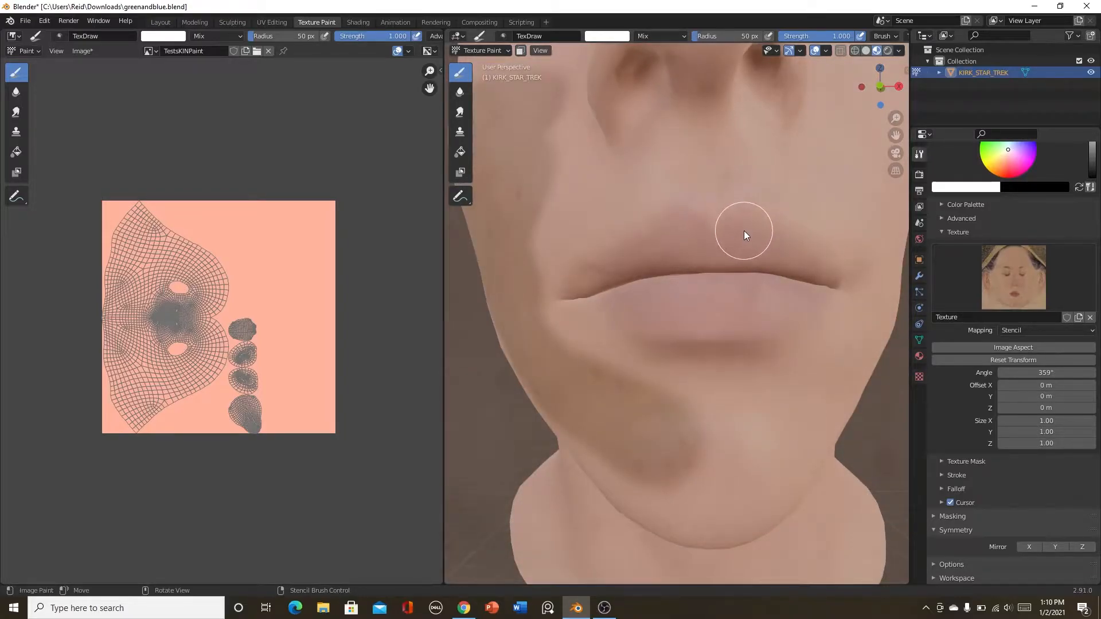
# Paint the stencil's lip texture onto the lower lip and review the painted head from several angles.
pyautogui.moveTo(669, 304)
pyautogui.mouseDown()
pyautogui.moveTo(764, 312)
pyautogui.moveTo(636, 295)
pyautogui.moveTo(782, 303)
pyautogui.moveTo(750, 295)
pyautogui.mouseUp()
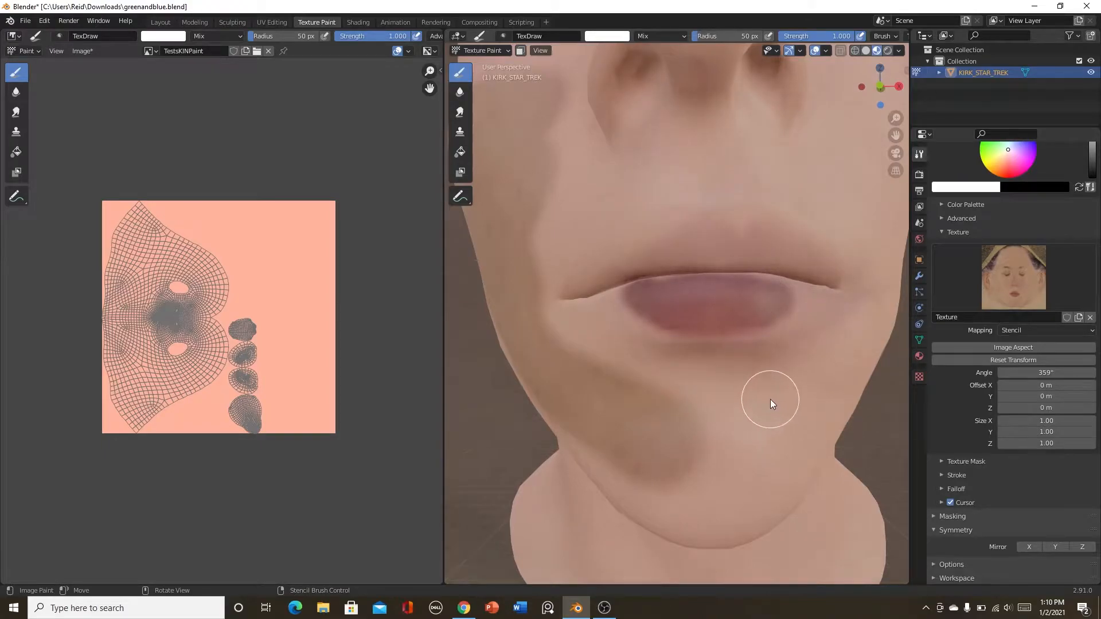
pyautogui.moveTo(762, 308)
pyautogui.mouseDown()
pyautogui.moveTo(743, 303)
pyautogui.moveTo(808, 298)
pyautogui.moveTo(753, 328)
pyautogui.mouseUp()
pyautogui.scroll(-6, 754, 327)
pyautogui.moveTo(620, 422); pyautogui.dragTo(708, 271, button='middle')
pyautogui.moveTo(537, 296); pyautogui.dragTo(770, 499, button='middle')
pyautogui.scroll(-4, 730, 423)
pyautogui.scroll(5, 734, 484)
pyautogui.moveTo(649, 504); pyautogui.dragTo(688, 482, button='middle')
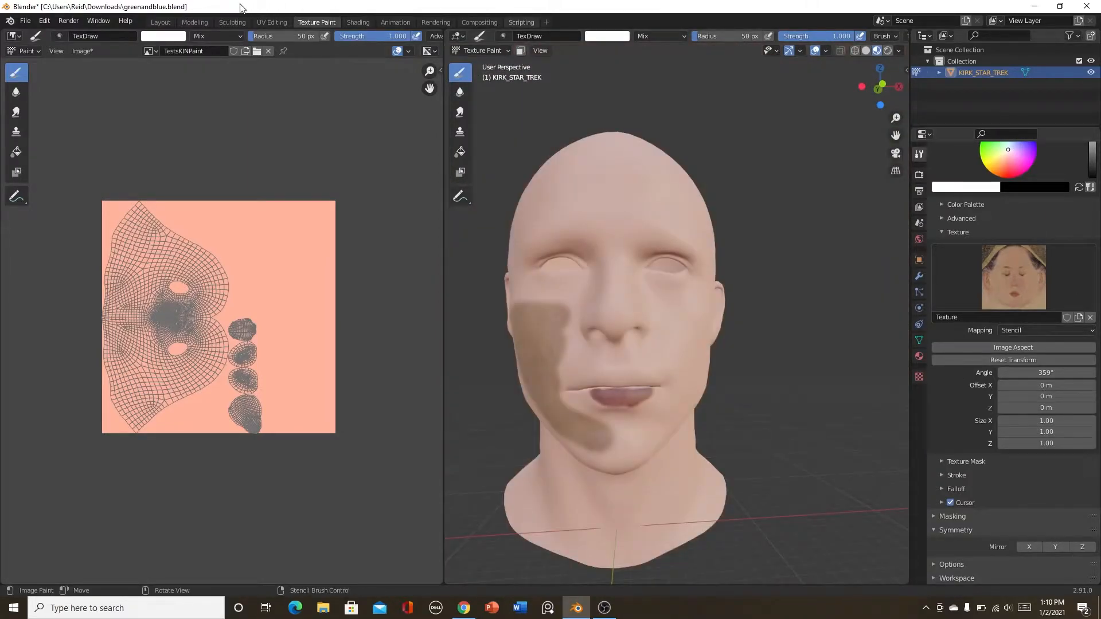
# In the Layout workspace, replace the TestsKINPaint image in the Image Texture node with Ralph_Skin.png and view the head.
pyautogui.click(161, 21)
pyautogui.moveTo(479, 221)
pyautogui.mouseDown(button='middle')
pyautogui.moveTo(493, 288)
pyautogui.moveTo(477, 289)
pyautogui.mouseUp(button='middle')
pyautogui.scroll(4, 477, 289)
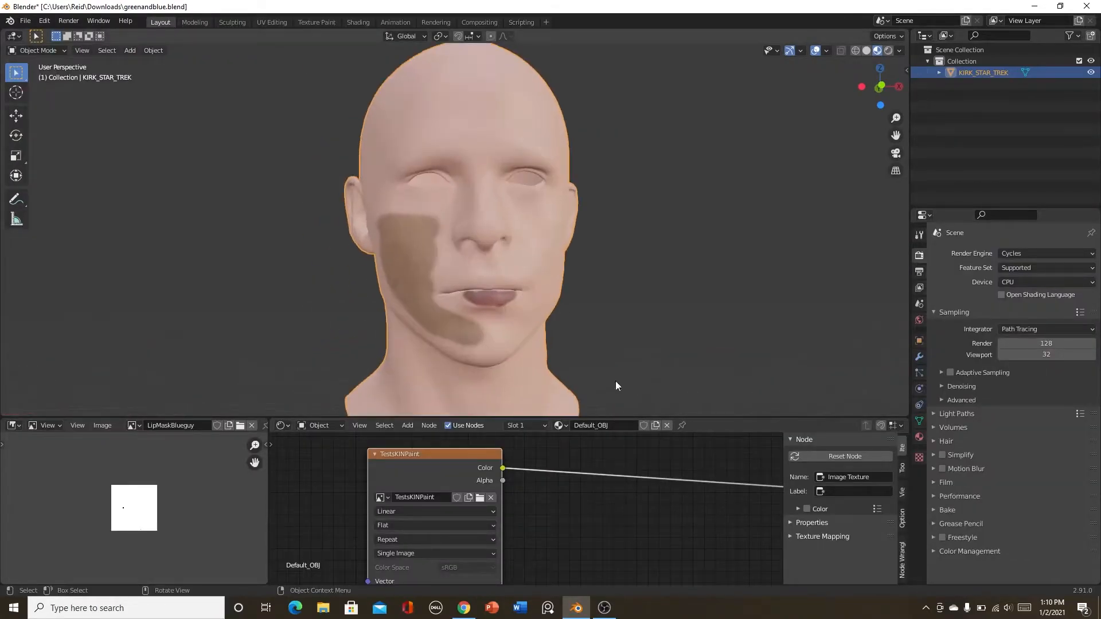
pyautogui.scroll(-3, 554, 392)
pyautogui.scroll(-3, 476, 527)
pyautogui.scroll(6, 474, 528)
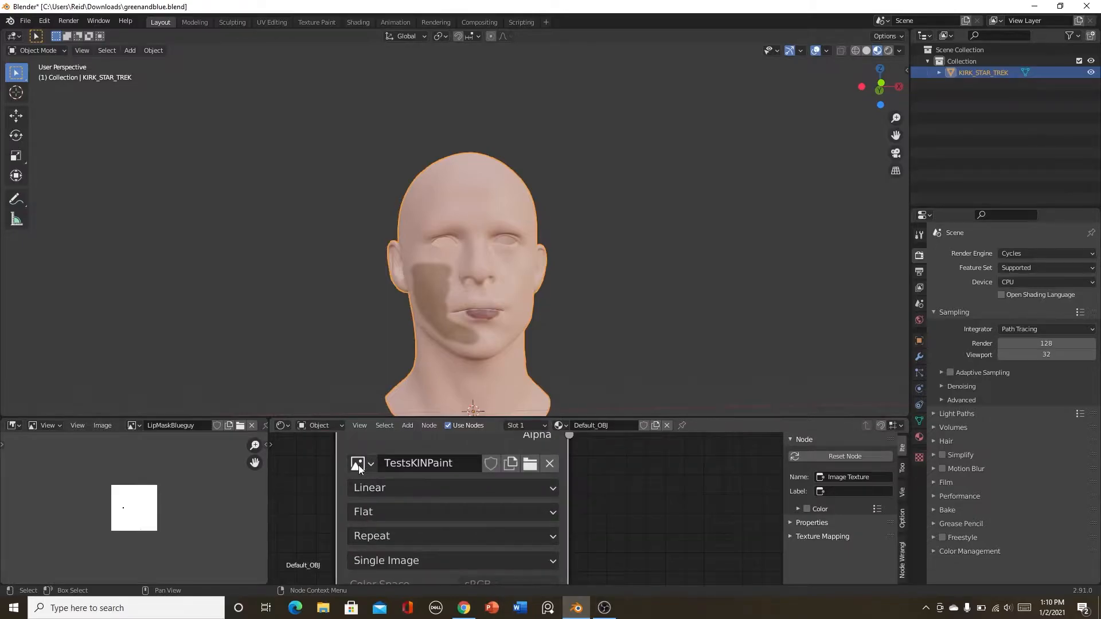
pyautogui.click(358, 464)
pyautogui.click(429, 297)
pyautogui.scroll(-4, 545, 549)
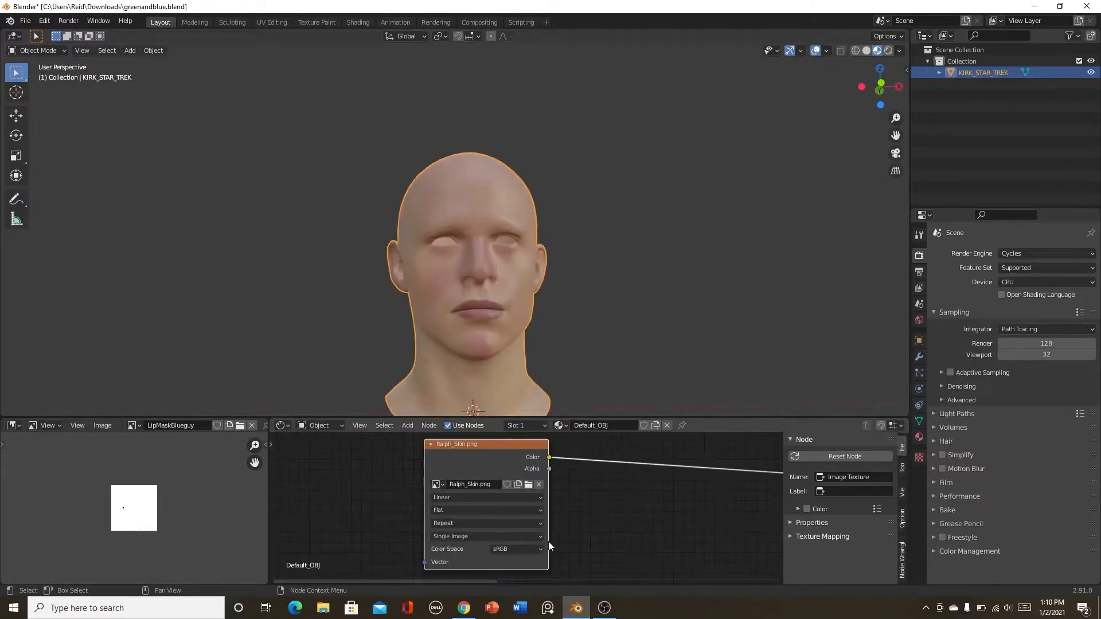
pyautogui.scroll(-5, 545, 548)
pyautogui.scroll(1, 559, 325)
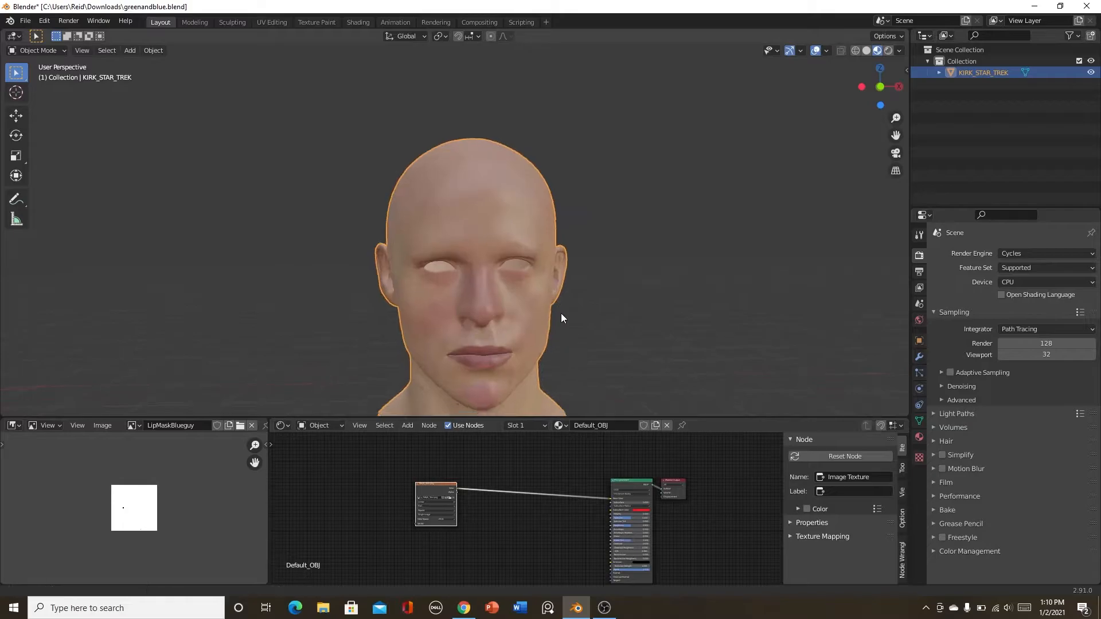
pyautogui.moveTo(559, 327); pyautogui.dragTo(563, 285, button='middle')
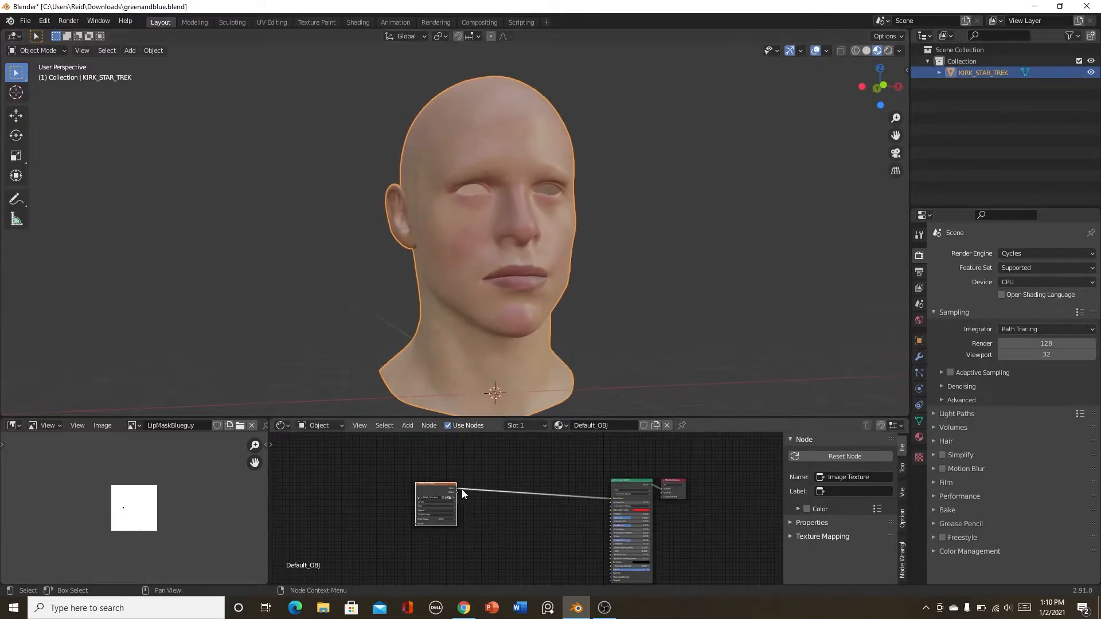
# Rearrange the shader node view and collapse the Ralph_Skin.png image texture node.
pyautogui.scroll(-1, 519, 523)
pyautogui.scroll(6, 521, 521)
pyautogui.moveTo(555, 504); pyautogui.dragTo(474, 541, button='middle')
pyautogui.moveTo(297, 525); pyautogui.dragTo(294, 469)
pyautogui.scroll(-4, 311, 473)
pyautogui.moveTo(363, 502); pyautogui.dragTo(479, 541, button='middle')
pyautogui.scroll(7, 479, 542)
pyautogui.click(401, 527)
pyautogui.moveTo(401, 527); pyautogui.dragTo(379, 551)
pyautogui.scroll(-4, 505, 540)
pyautogui.moveTo(521, 539); pyautogui.dragTo(517, 475, button='middle')
pyautogui.scroll(7, 482, 508)
pyautogui.moveTo(474, 508); pyautogui.dragTo(581, 531, button='middle')
pyautogui.scroll(2, 582, 534)
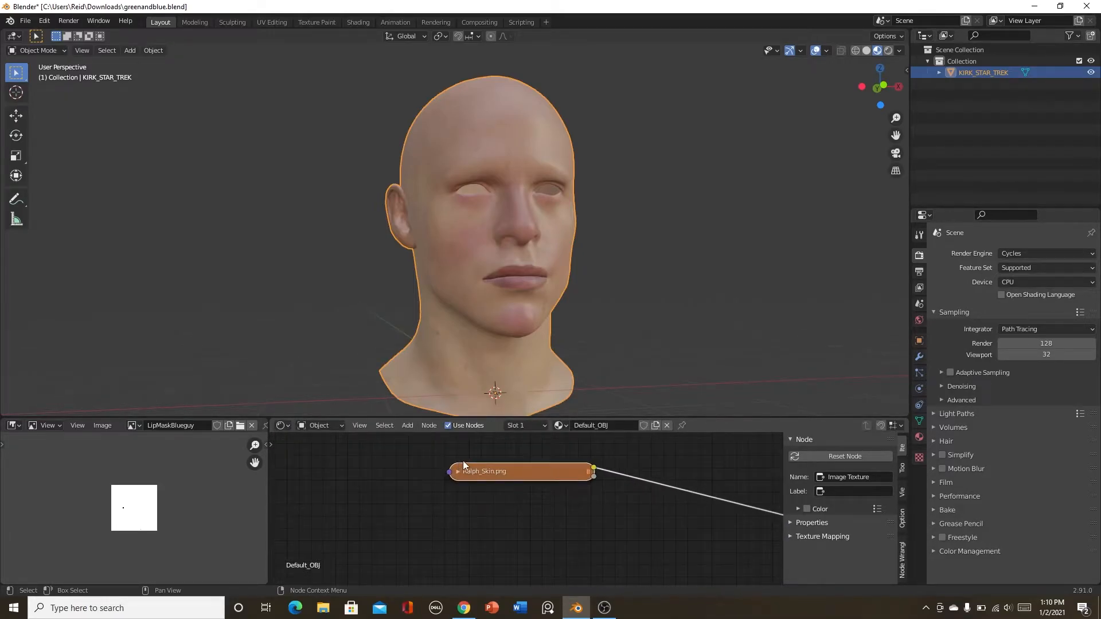
# Duplicate the Ralph_Skin.png node, place the copy below the original, and expand it.
pyautogui.moveTo(493, 518); pyautogui.dragTo(450, 542, button='middle')
pyautogui.scroll(1, 450, 542)
pyautogui.hotkey('shift', 'd')
pyautogui.click(483, 526)
pyautogui.click(407, 526)
pyautogui.moveTo(406, 579); pyautogui.dragTo(419, 513, button='middle')
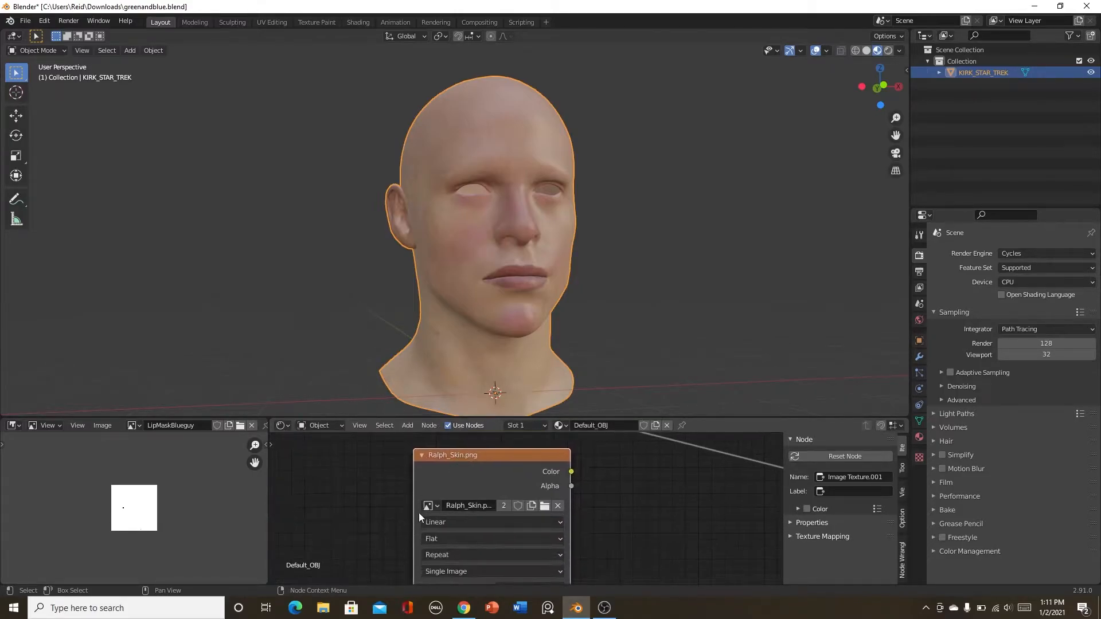
# Load Grinch_Skin_Albedo.png from the Grinch_Skin folder in Downloads into the duplicated image texture node.
pyautogui.click(545, 506)
pyautogui.click(311, 246)
pyautogui.click(692, 146)
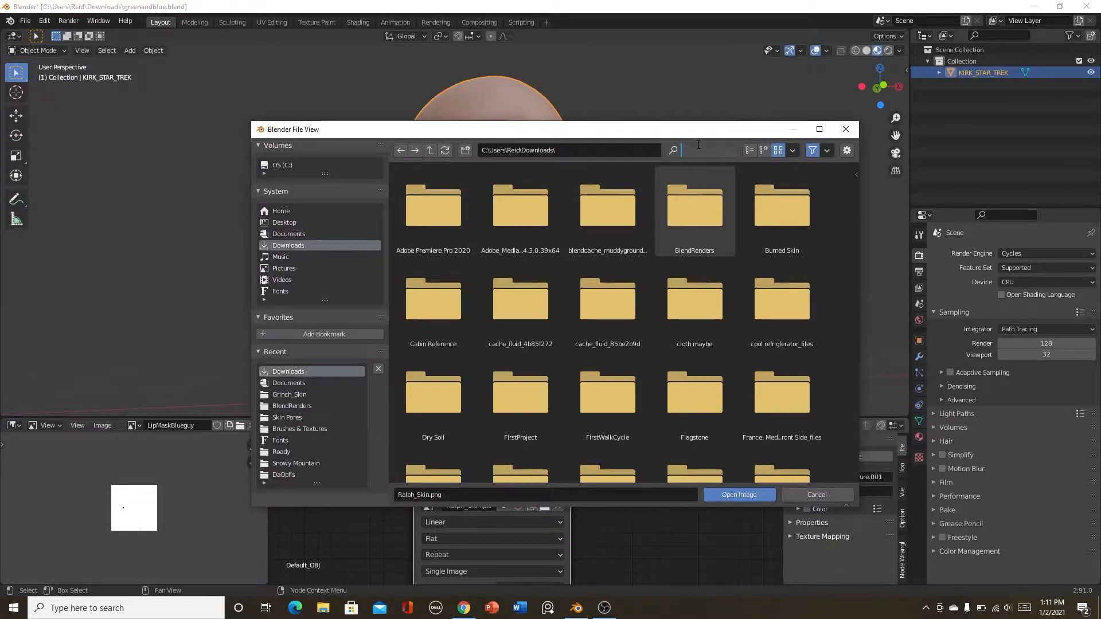
pyautogui.write('grinch')
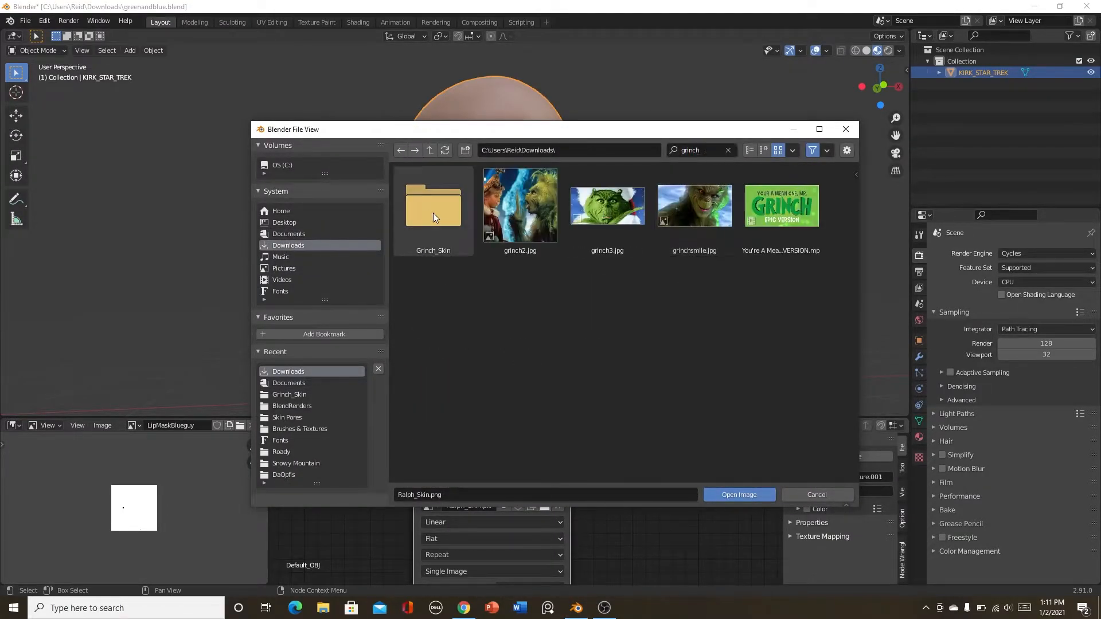
pyautogui.click(439, 229)
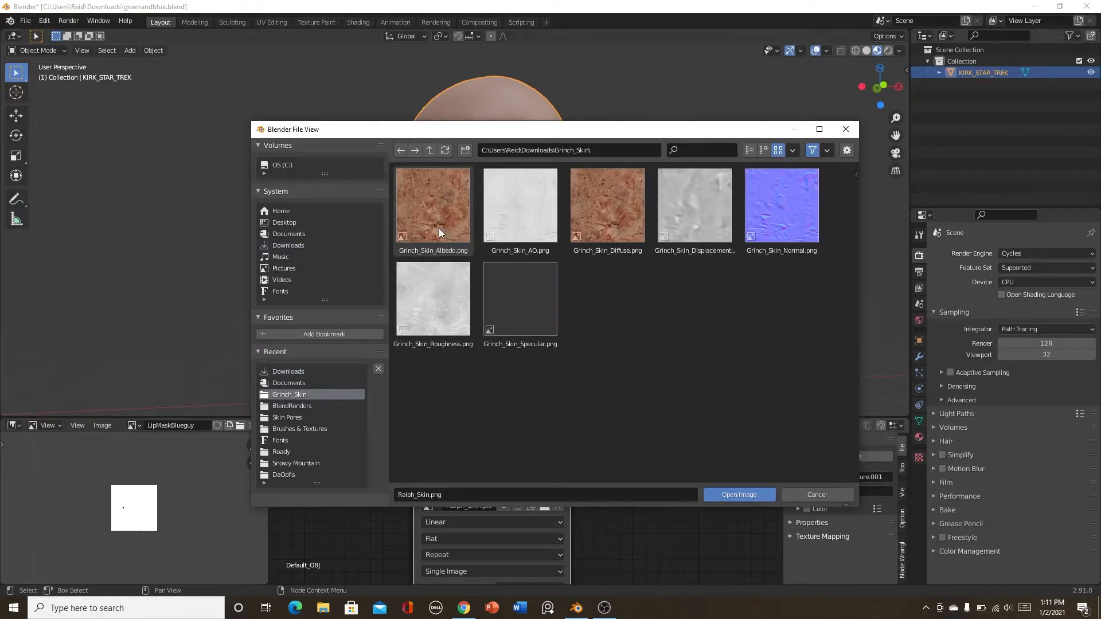
pyautogui.click(423, 242)
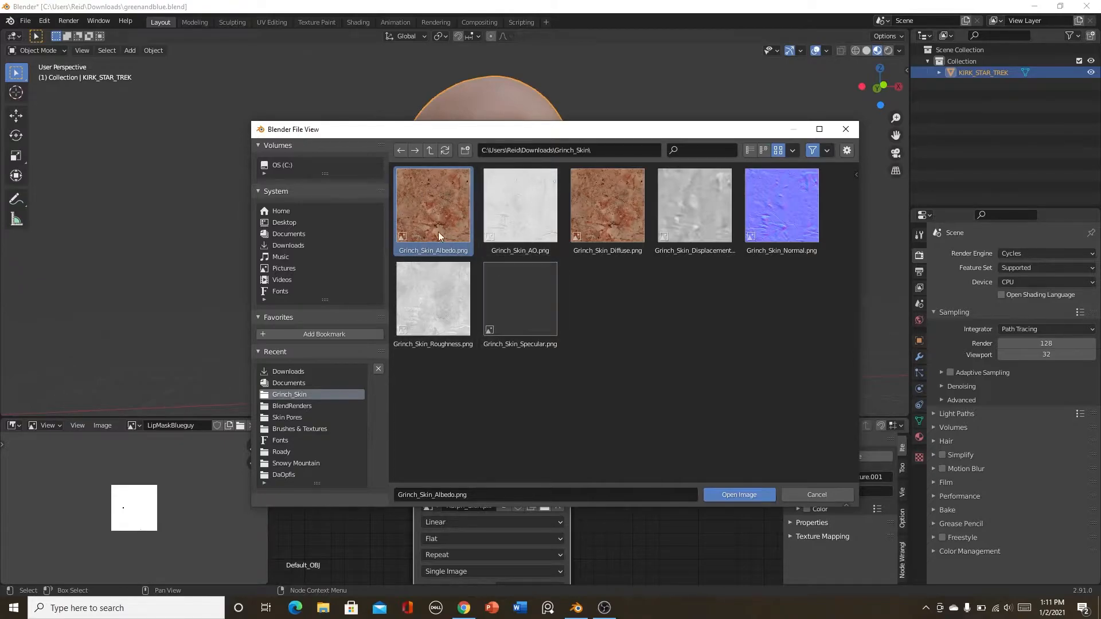
pyautogui.click(736, 494)
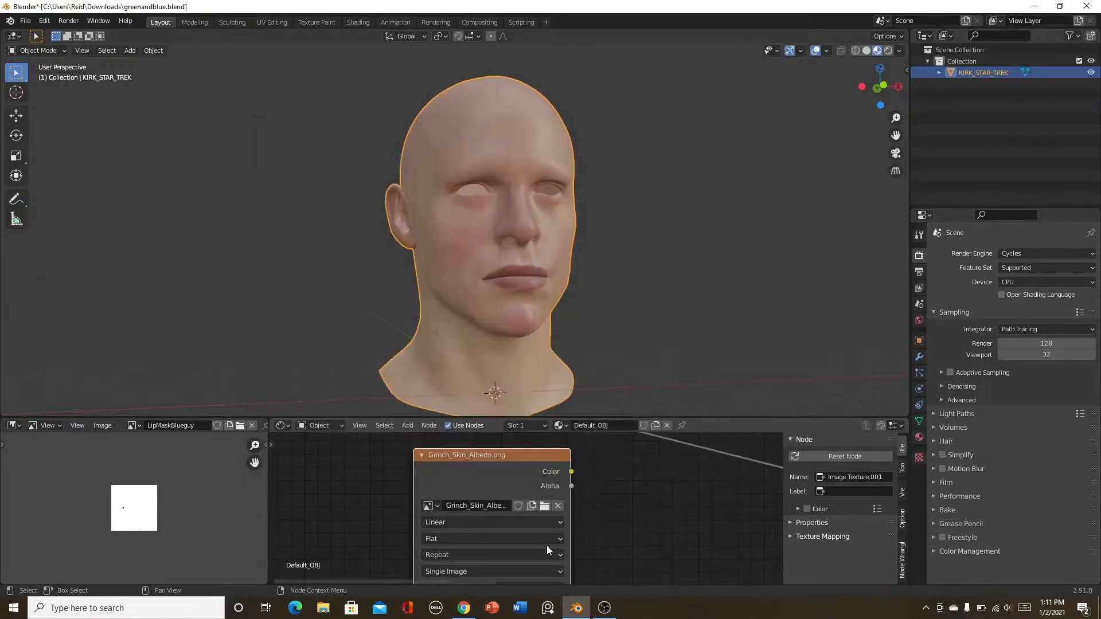
pyautogui.scroll(-3, 553, 546)
pyautogui.scroll(-6, 504, 537)
pyautogui.moveTo(503, 539); pyautogui.dragTo(499, 518, button='middle')
pyautogui.scroll(6, 531, 512)
pyautogui.scroll(3, 532, 495)
pyautogui.moveTo(549, 479); pyautogui.dragTo(553, 483, button='middle')
pyautogui.scroll(-2, 553, 482)
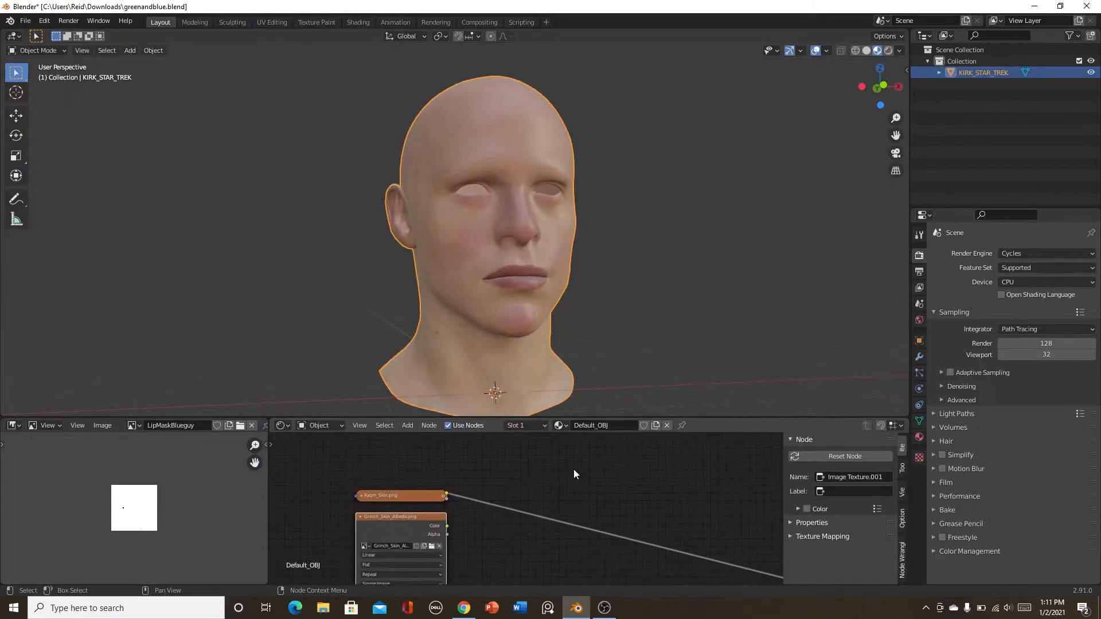
pyautogui.hotkey('shift', 'a')
pyautogui.click(556, 463)
pyautogui.write('m')
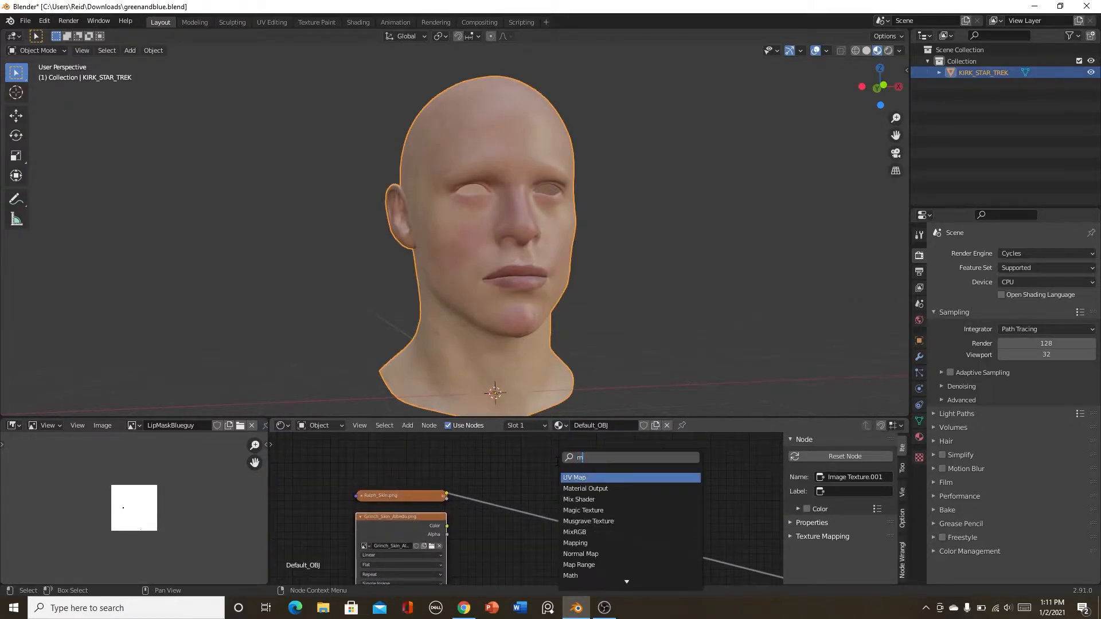
pyautogui.write('ix')
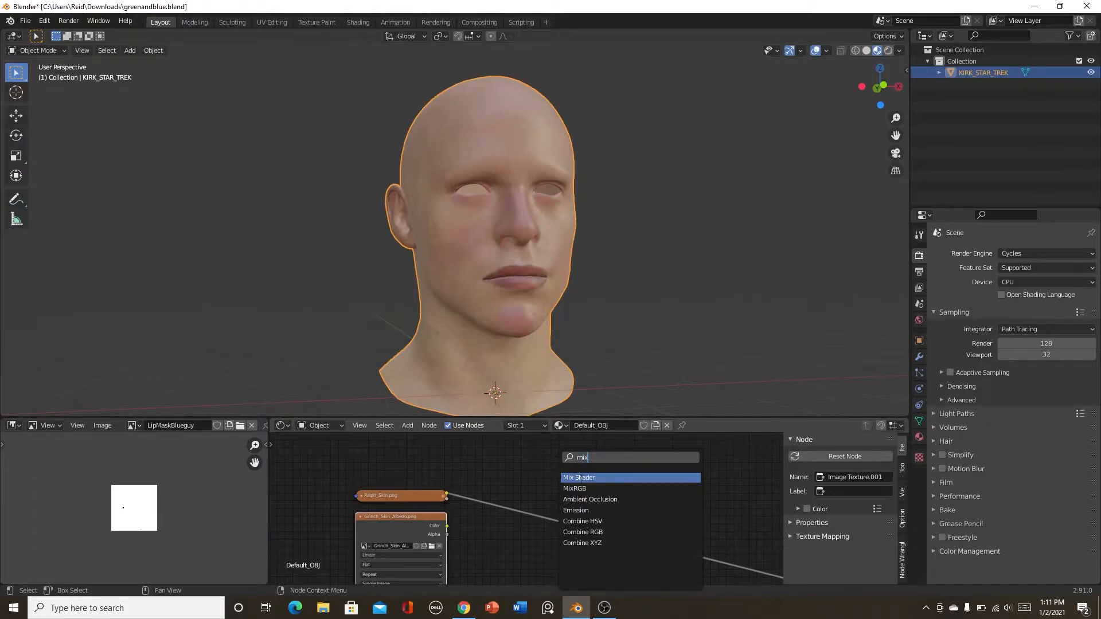
pyautogui.click(590, 499)
pyautogui.click(617, 454)
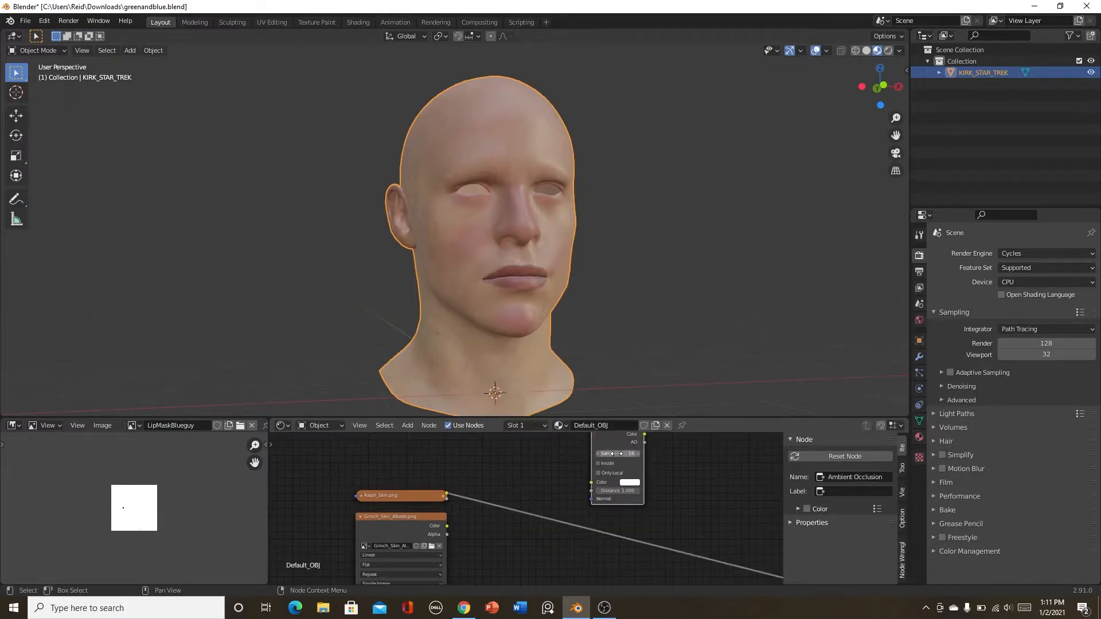
pyautogui.hotkey('ctrl', 'z')
# Insert a MixRGB node after the Ralph_Skin.png node and connect the Grinch_Skin_Albedo.png color to its Color2 input.
pyautogui.hotkey('shift', 'a')
pyautogui.click(562, 466)
pyautogui.write('rgb')
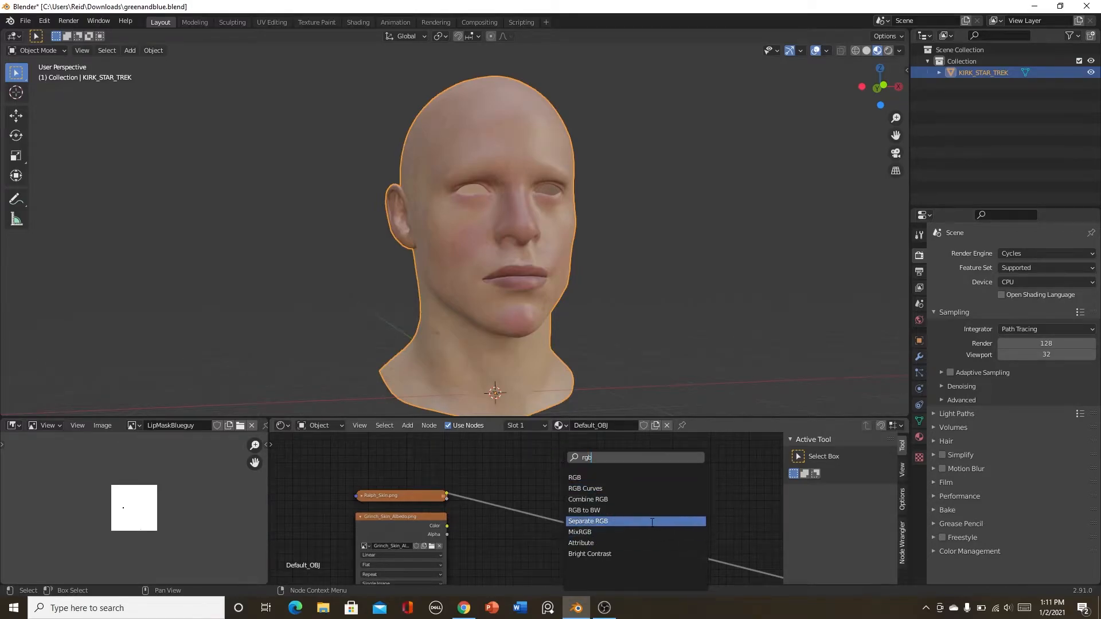
pyautogui.click(653, 532)
pyautogui.click(576, 529)
pyautogui.scroll(2, 416, 540)
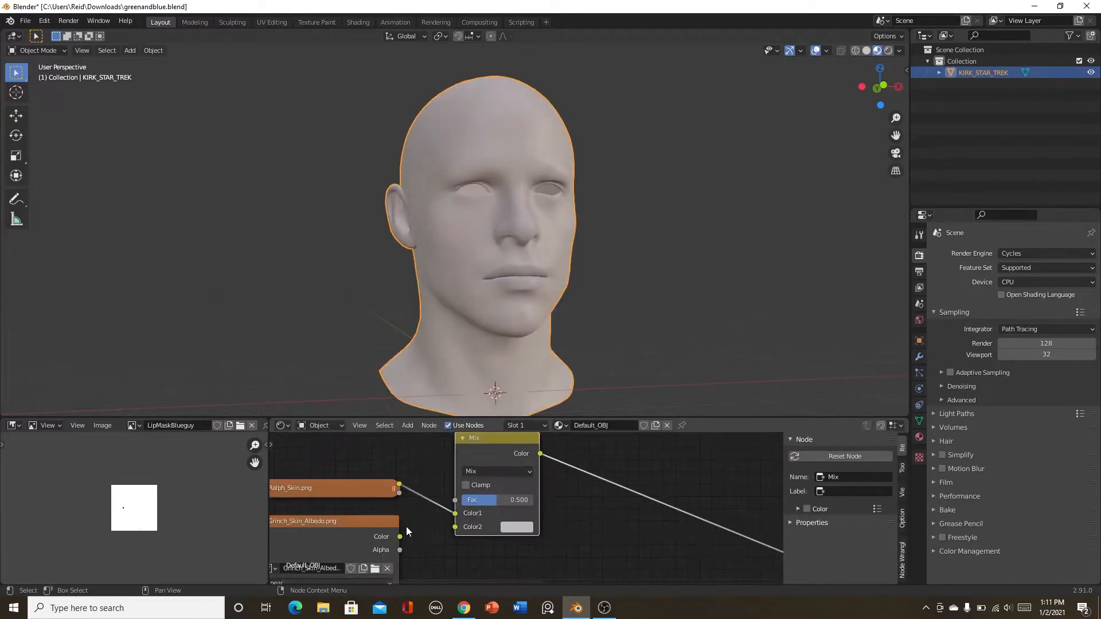
pyautogui.moveTo(400, 537)
pyautogui.mouseDown()
pyautogui.moveTo(471, 521)
pyautogui.moveTo(455, 527)
pyautogui.mouseUp()
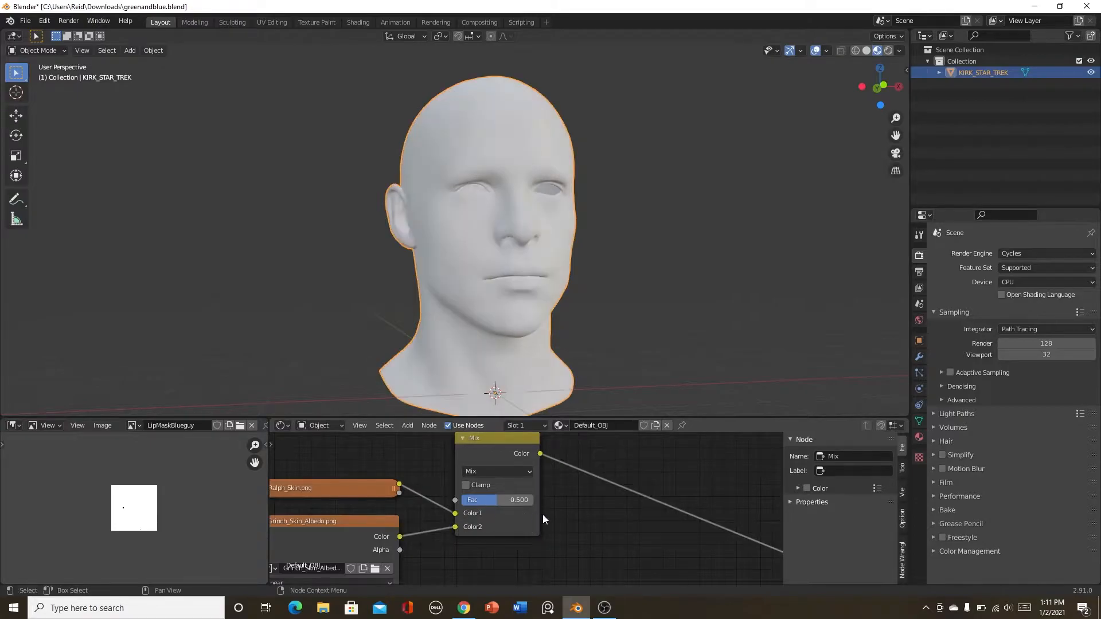
# Set the Mix node's blending mode to Overlay and inspect the blended skin on the face.
pyautogui.scroll(2, 543, 538)
pyautogui.click(485, 487)
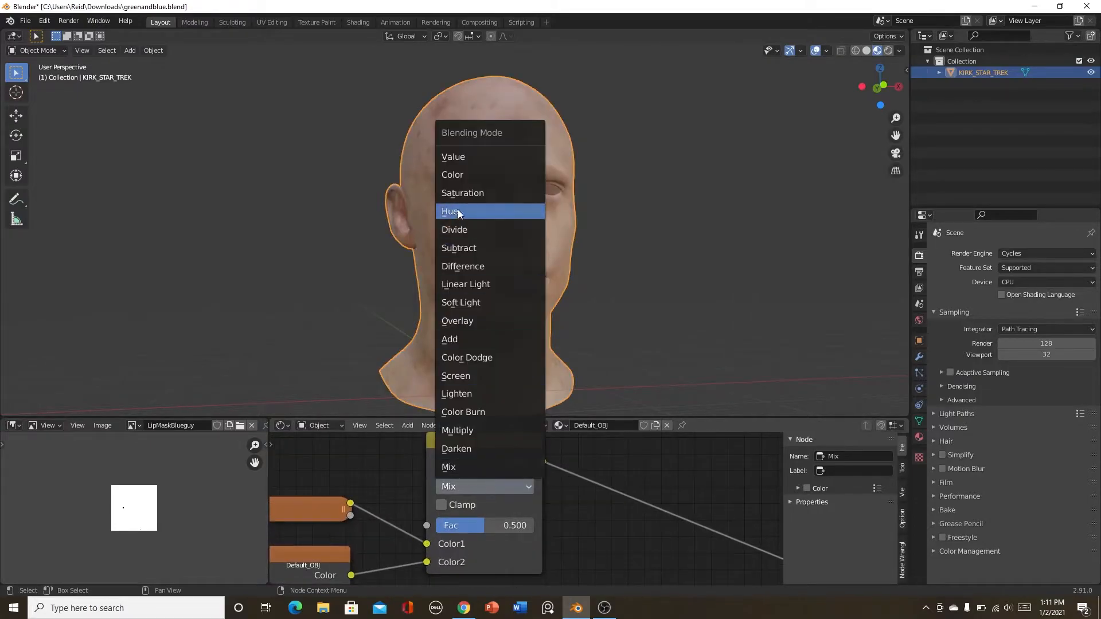
pyautogui.click(491, 320)
pyautogui.moveTo(527, 480); pyautogui.dragTo(535, 457, button='middle')
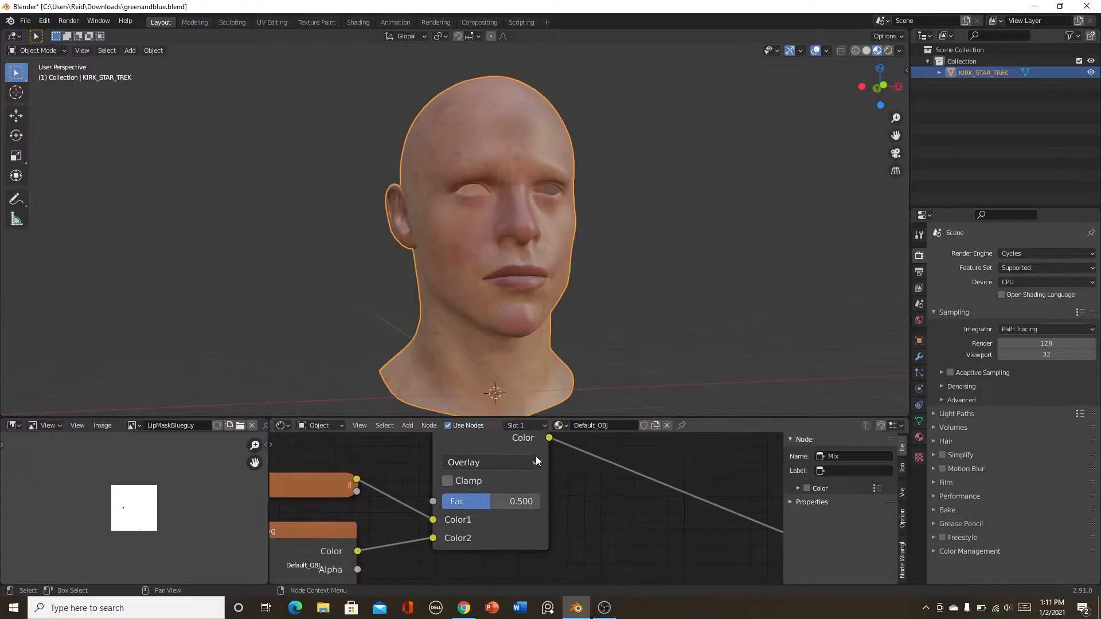
pyautogui.moveTo(590, 239); pyautogui.dragTo(560, 294, button='middle')
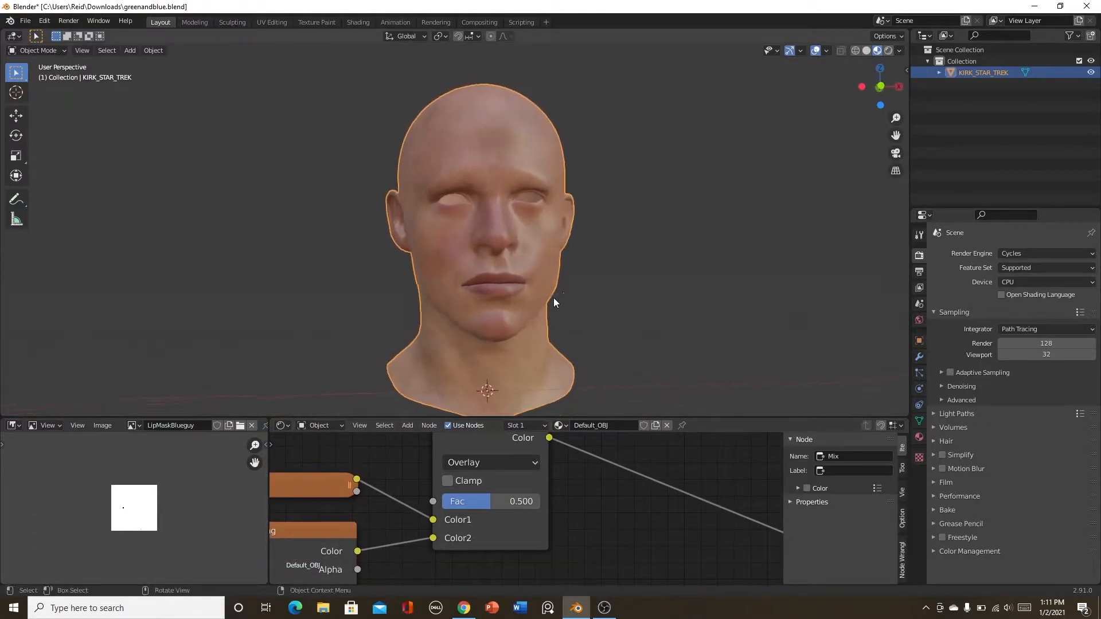
pyautogui.scroll(-1, 560, 294)
pyautogui.scroll(4, 524, 473)
pyautogui.moveTo(480, 277); pyautogui.dragTo(477, 153, button='middle')
pyautogui.scroll(5, 519, 278)
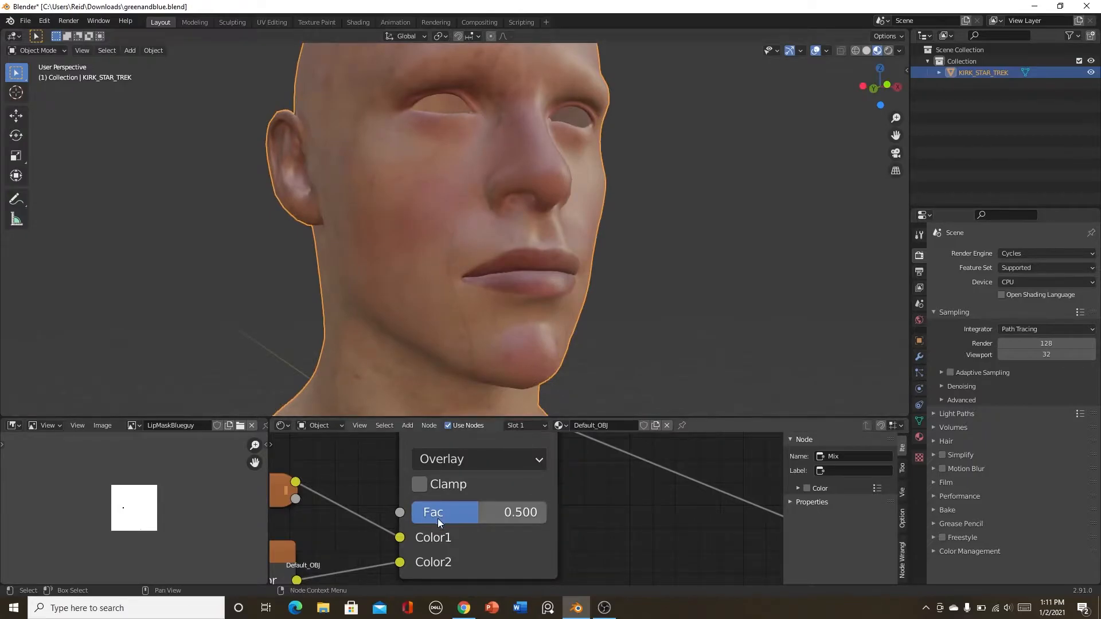
# Add Texture Coordinate and Mapping nodes to the Grinch_Skin_Albedo.png image texture node.
pyautogui.scroll(-10, 438, 519)
pyautogui.moveTo(354, 525); pyautogui.dragTo(517, 507, button='middle')
pyautogui.scroll(5, 504, 492)
pyautogui.click(505, 494)
pyautogui.hotkey('ctrl', 't')
# Set the Mapping node's Location X to 1.3 m and inspect the shifted texture on the face.
pyautogui.scroll(1, 504, 502)
pyautogui.click(477, 503)
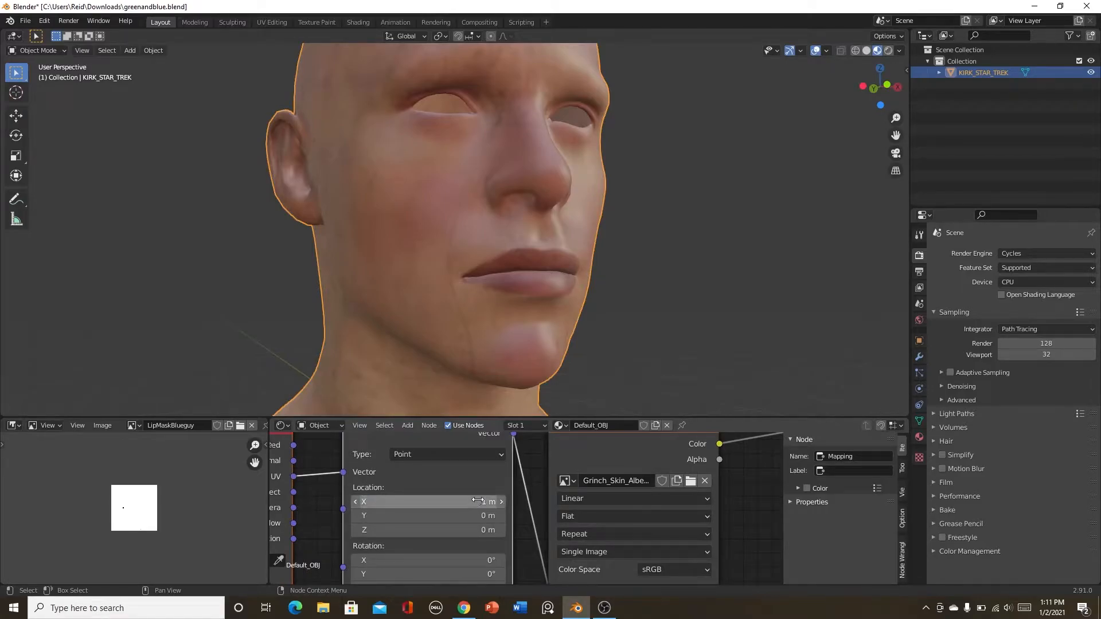
pyautogui.click(478, 501)
pyautogui.write('1.3')
pyautogui.press('Return')
pyautogui.moveTo(504, 116); pyautogui.dragTo(490, 238, button='middle')
pyautogui.scroll(-4, 645, 486)
pyautogui.scroll(4, 577, 313)
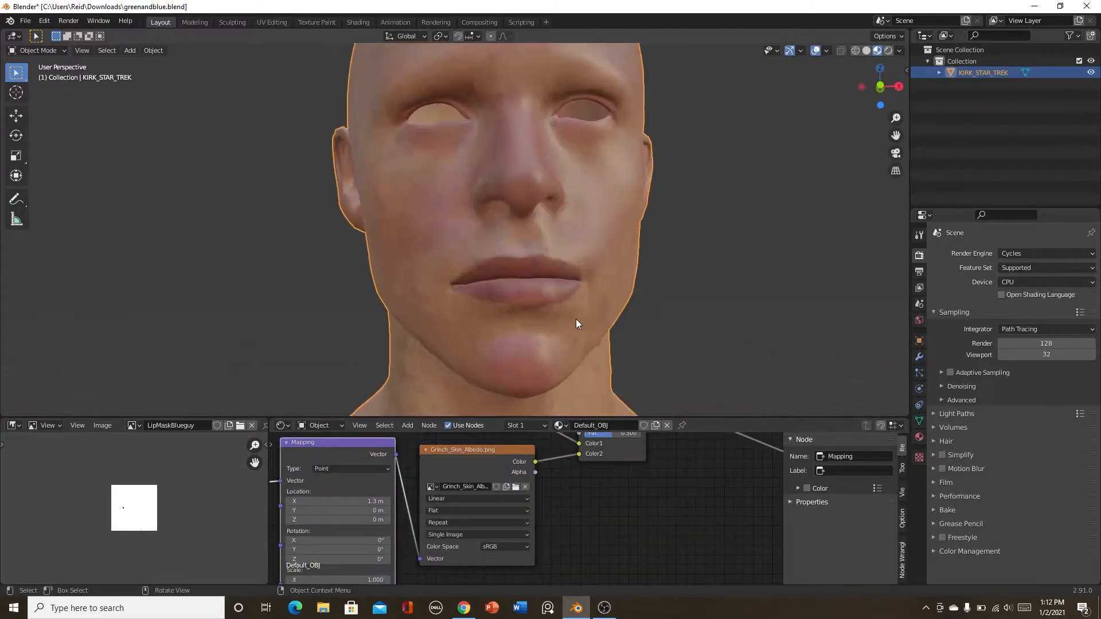
pyautogui.scroll(-3, 576, 320)
pyautogui.keyDown('shift'); pyautogui.moveTo(576, 321); pyautogui.dragTo(512, 342, button='middle'); pyautogui.keyUp('shift')
pyautogui.scroll(-4, 524, 482)
pyautogui.moveTo(578, 459); pyautogui.dragTo(538, 505, button='middle')
pyautogui.scroll(4, 538, 506)
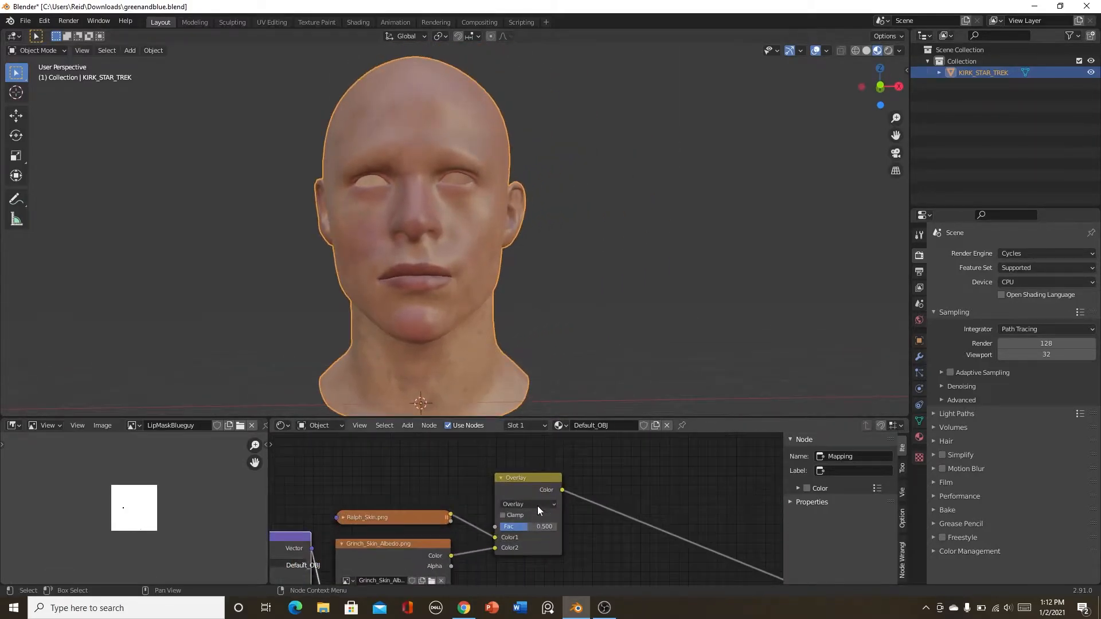
# Preview the Ralph_Skin.png texture alone on the head and examine the painted face from several angles.
pyautogui.click(384, 518)
pyautogui.keyDown('ctrl'); pyautogui.keyDown('shift'); pyautogui.click(384, 517); pyautogui.keyUp('shift'); pyautogui.keyUp('ctrl')
pyautogui.moveTo(464, 387); pyautogui.dragTo(526, 312, button='middle')
pyautogui.scroll(2, 520, 302)
pyautogui.scroll(-2, 502, 301)
pyautogui.scroll(5, 463, 202)
pyautogui.keyDown('shift'); pyautogui.moveTo(464, 202); pyautogui.dragTo(544, 237, button='middle'); pyautogui.keyUp('shift')
pyautogui.scroll(-1, 505, 345)
pyautogui.scroll(2, 527, 345)
pyautogui.scroll(-4, 470, 263)
pyautogui.scroll(-3, 470, 263)
pyautogui.scroll(-2, 592, 524)
pyautogui.moveTo(597, 521); pyautogui.dragTo(699, 420, button='middle')
pyautogui.moveTo(600, 495); pyautogui.dragTo(513, 571, button='middle')
pyautogui.scroll(6, 472, 527)
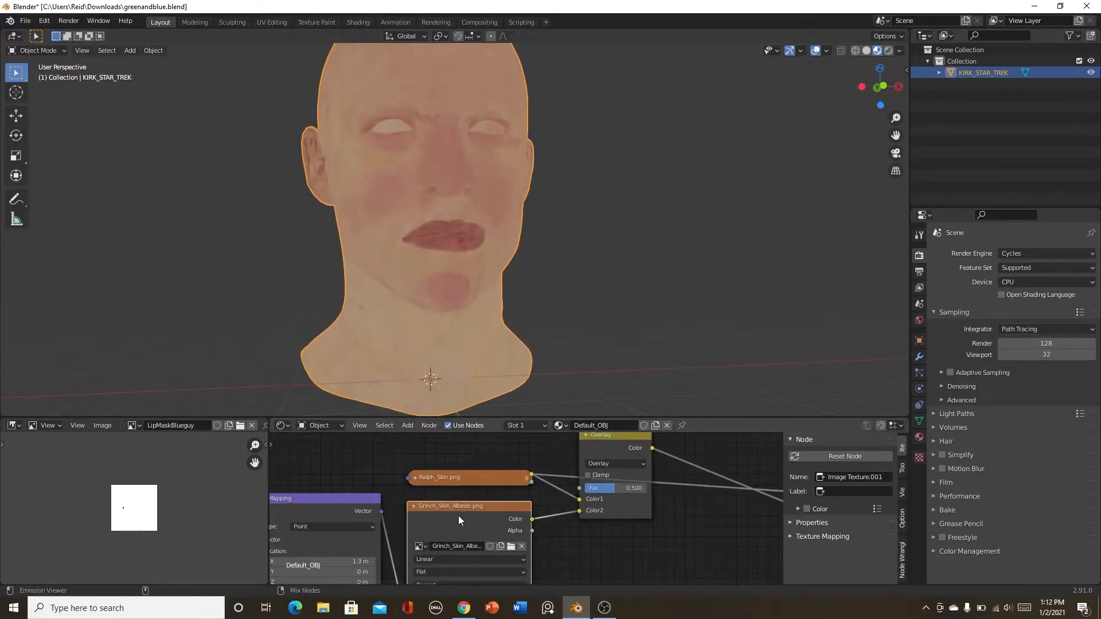
# Preview the Grinch_Skin_Albedo.png texture alone and the Overlay mix output to compare their skin detail on the face.
pyautogui.keyDown('ctrl'); pyautogui.keyDown('shift'); pyautogui.click(459, 516); pyautogui.keyUp('shift'); pyautogui.keyUp('ctrl')
pyautogui.moveTo(491, 277); pyautogui.dragTo(308, 134, button='middle')
pyautogui.scroll(3, 596, 233)
pyautogui.keyDown('ctrl'); pyautogui.keyDown('shift'); pyautogui.click(611, 439); pyautogui.keyUp('shift'); pyautogui.keyUp('ctrl')
pyautogui.moveTo(703, 477); pyautogui.dragTo(319, 479, button='middle')
pyautogui.scroll(-2, 480, 330)
pyautogui.moveTo(481, 330); pyautogui.dragTo(424, 188, button='middle')
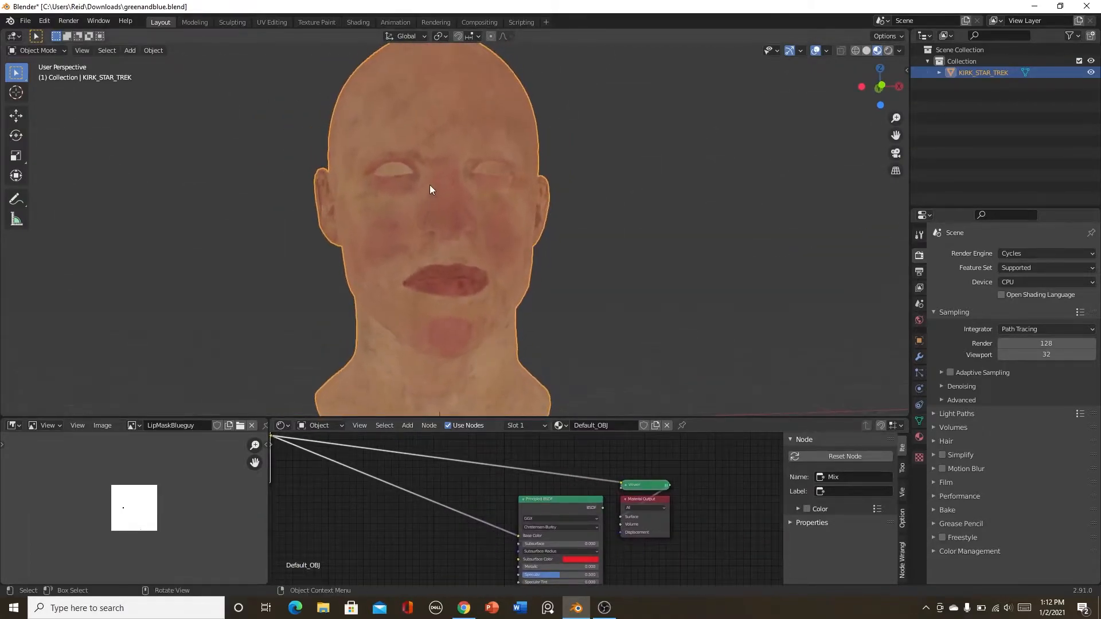
# Preview the Principled BSDF output to view the fully shaded head.
pyautogui.keyDown('ctrl'); pyautogui.keyDown('shift'); pyautogui.click(572, 511); pyautogui.keyUp('shift'); pyautogui.keyUp('ctrl')
pyautogui.scroll(-2, 494, 254)
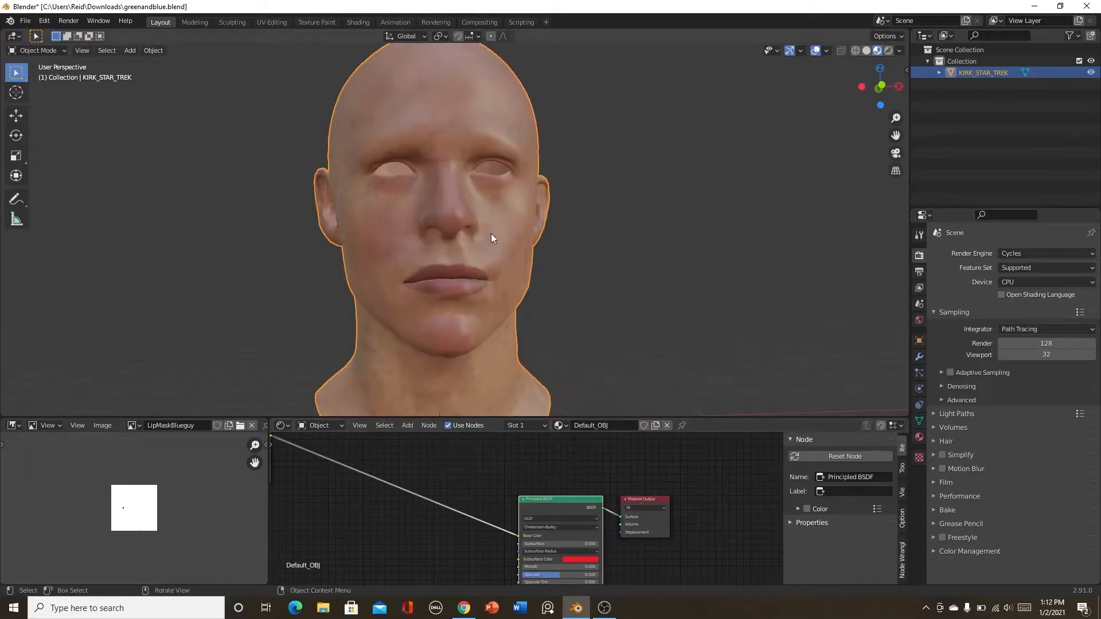
pyautogui.scroll(-10, 519, 515)
# Collapse the Grinch_Skin_Albedo.png, Mapping and Texture Coordinate nodes to tidy the node graph.
pyautogui.moveTo(466, 525); pyautogui.dragTo(560, 510, button='middle')
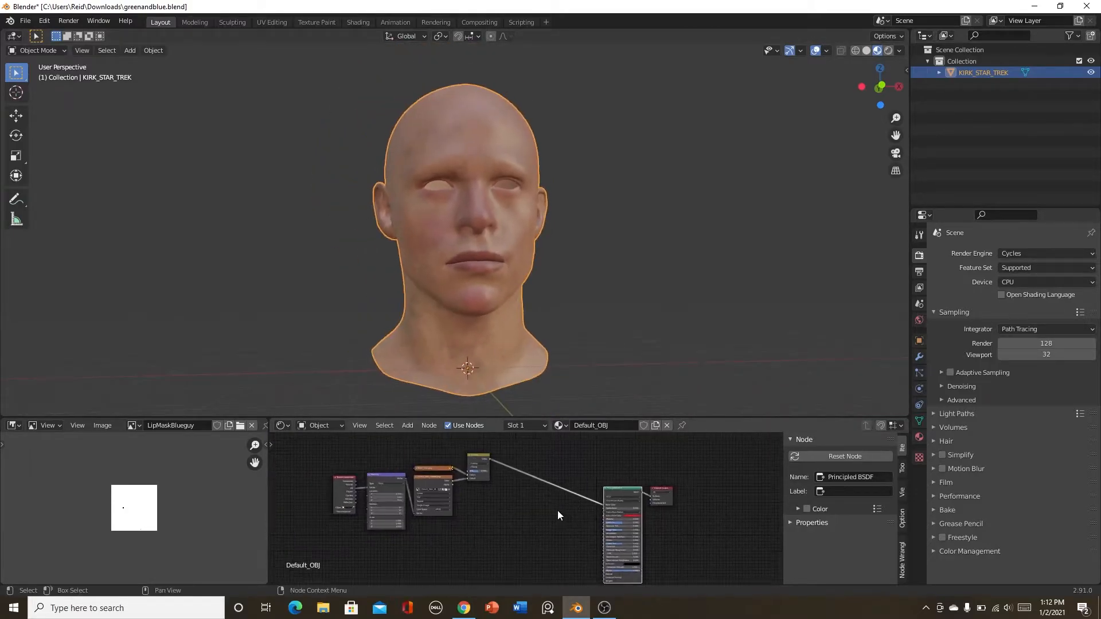
pyautogui.scroll(7, 525, 508)
pyautogui.click(336, 453)
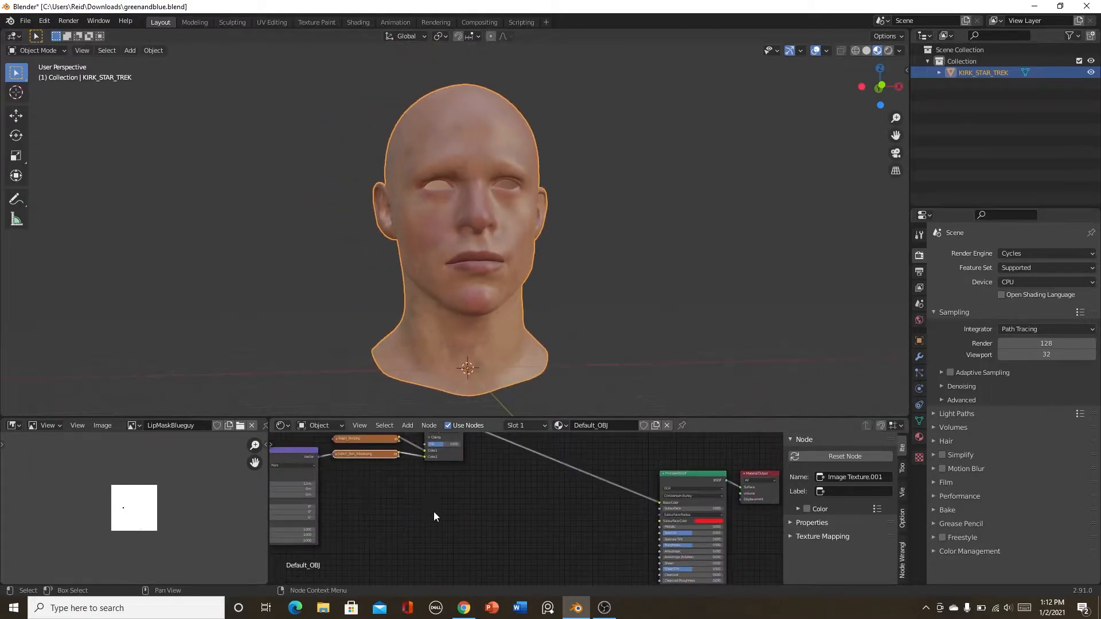
pyautogui.moveTo(431, 510); pyautogui.dragTo(640, 531, button='middle')
pyautogui.scroll(3, 531, 498)
pyautogui.click(451, 464)
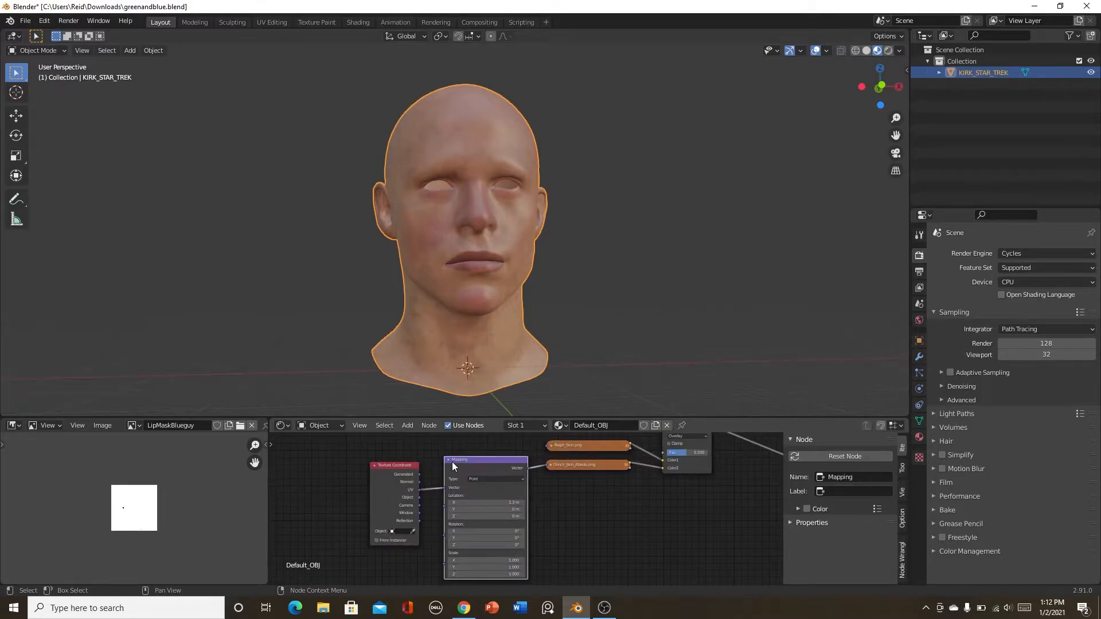
pyautogui.click(448, 460)
pyautogui.click(373, 465)
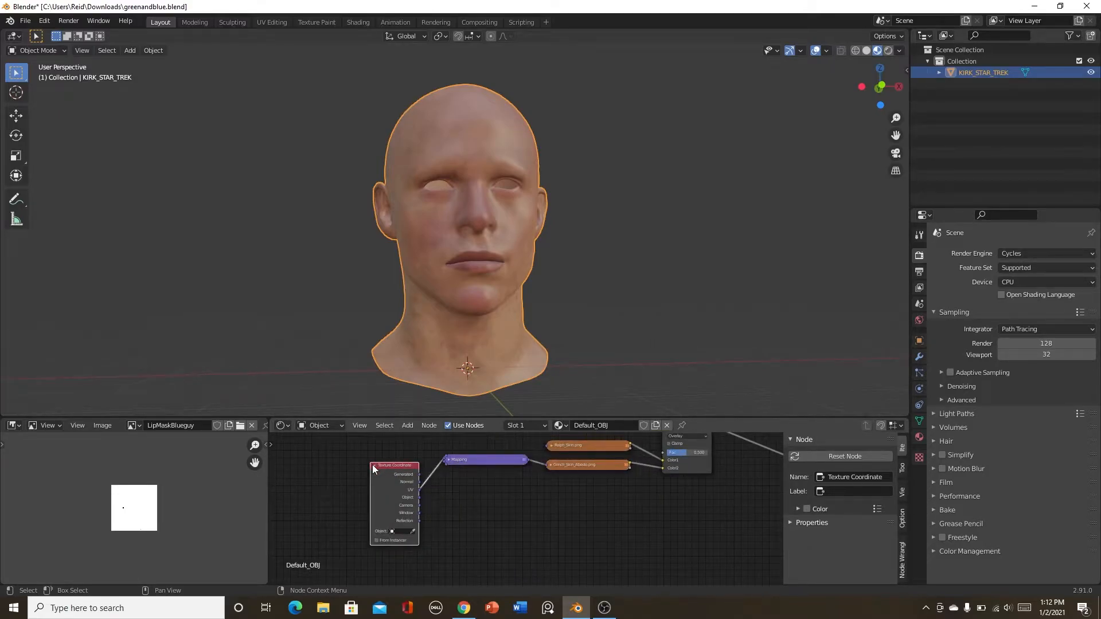
pyautogui.click(373, 465)
pyautogui.scroll(-8, 556, 517)
# Add an RGB node and place it below the collapsed image texture nodes.
pyautogui.scroll(4, 556, 518)
pyautogui.moveTo(616, 517); pyautogui.dragTo(498, 502, button='middle')
pyautogui.hotkey('shift', 'a')
pyautogui.click(463, 462)
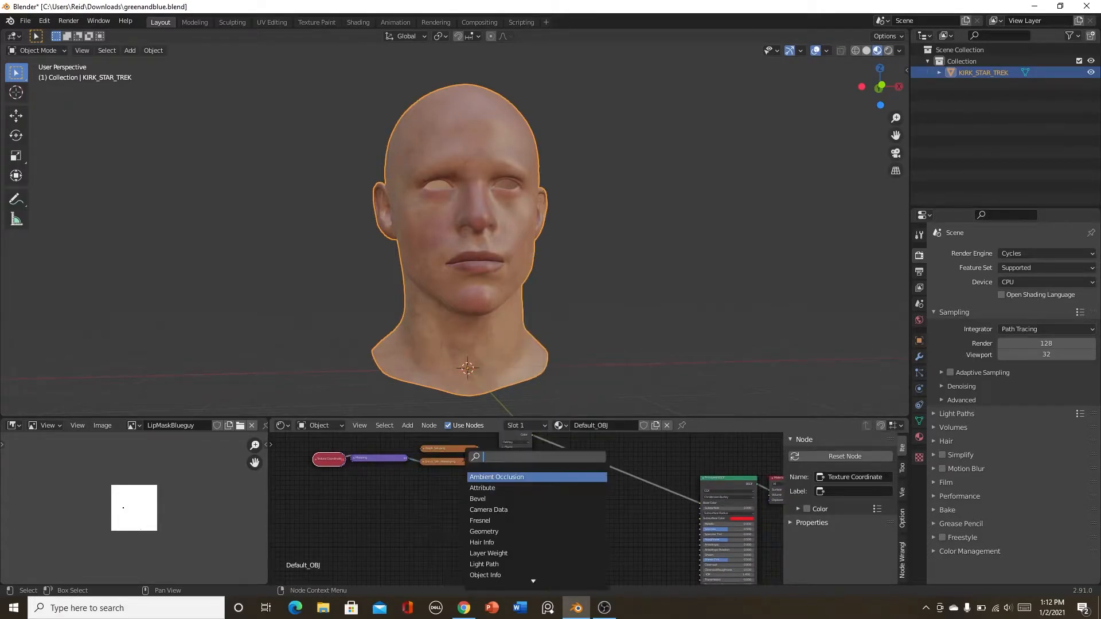
pyautogui.write('rgb')
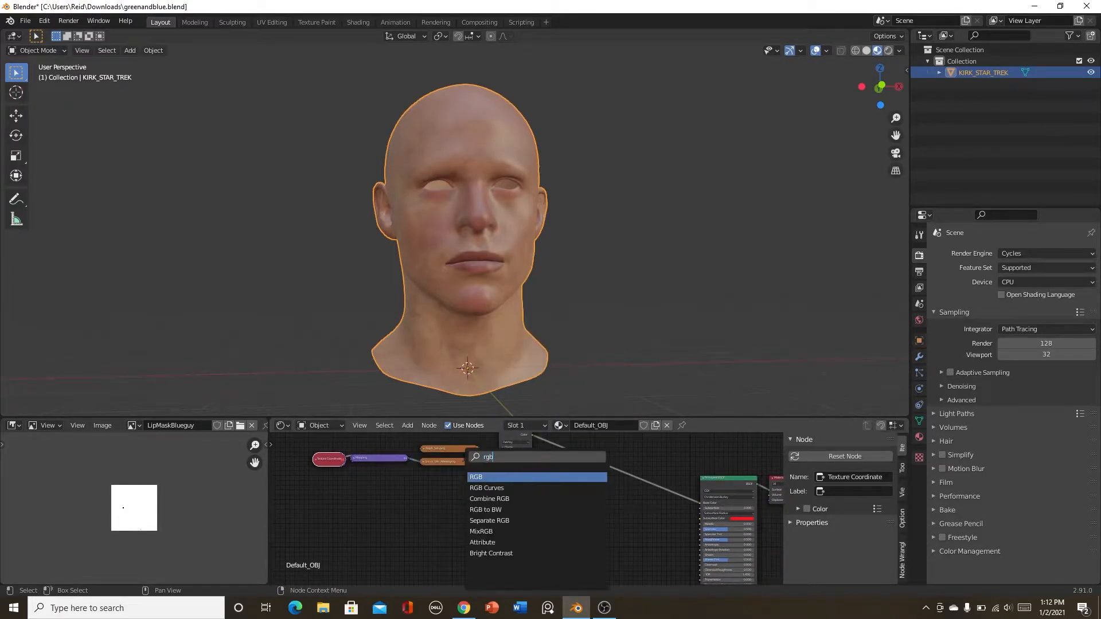
pyautogui.press('Return')
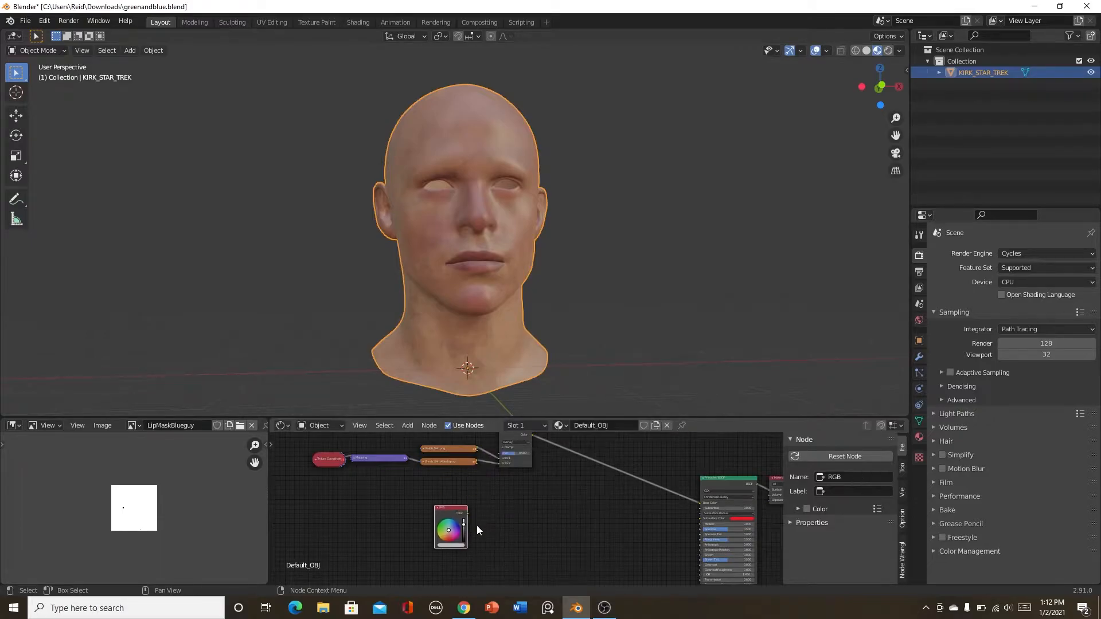
pyautogui.click(477, 525)
# Set the RGB node's color to light blue.
pyautogui.scroll(3, 478, 527)
pyautogui.moveTo(478, 536); pyautogui.dragTo(574, 493, button='middle')
pyautogui.scroll(6, 565, 496)
pyautogui.moveTo(431, 508); pyautogui.dragTo(439, 491)
pyautogui.scroll(-9, 565, 516)
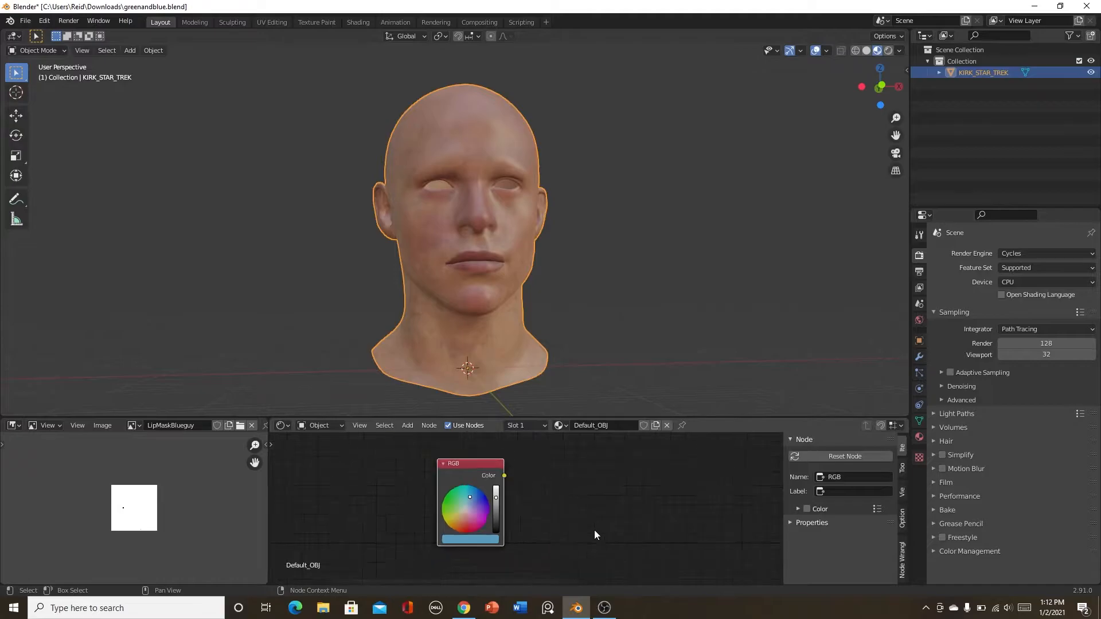
pyautogui.moveTo(539, 509); pyautogui.dragTo(439, 527, button='middle')
pyautogui.scroll(7, 432, 527)
pyautogui.moveTo(399, 524)
pyautogui.mouseDown()
pyautogui.moveTo(399, 548)
pyautogui.moveTo(399, 520)
pyautogui.mouseUp()
pyautogui.scroll(-7, 550, 508)
# Add a second MixRGB node beside the RGB node.
pyautogui.moveTo(556, 506); pyautogui.dragTo(521, 530, button='middle')
pyautogui.hotkey('shift', 'a')
pyautogui.click(490, 462)
pyautogui.write('m')
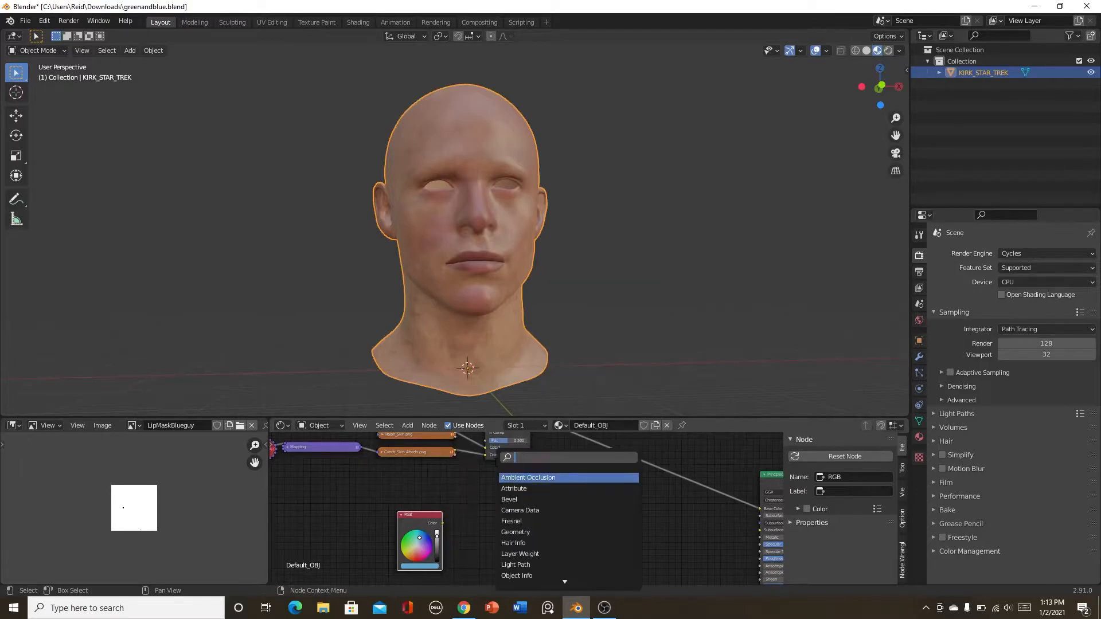
pyautogui.write('ix')
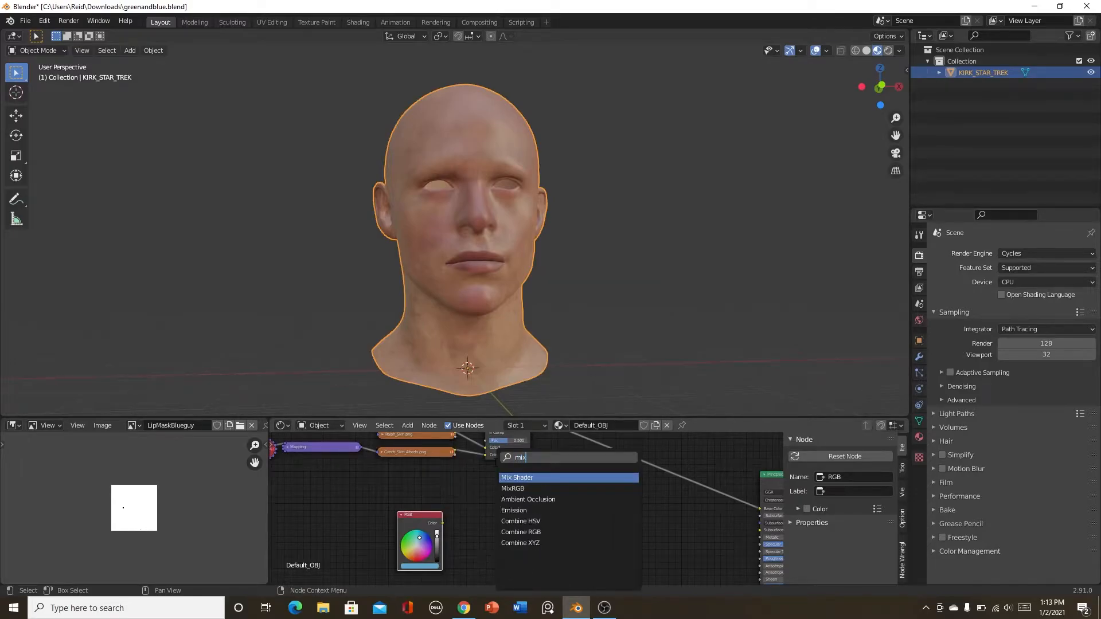
pyautogui.click(524, 478)
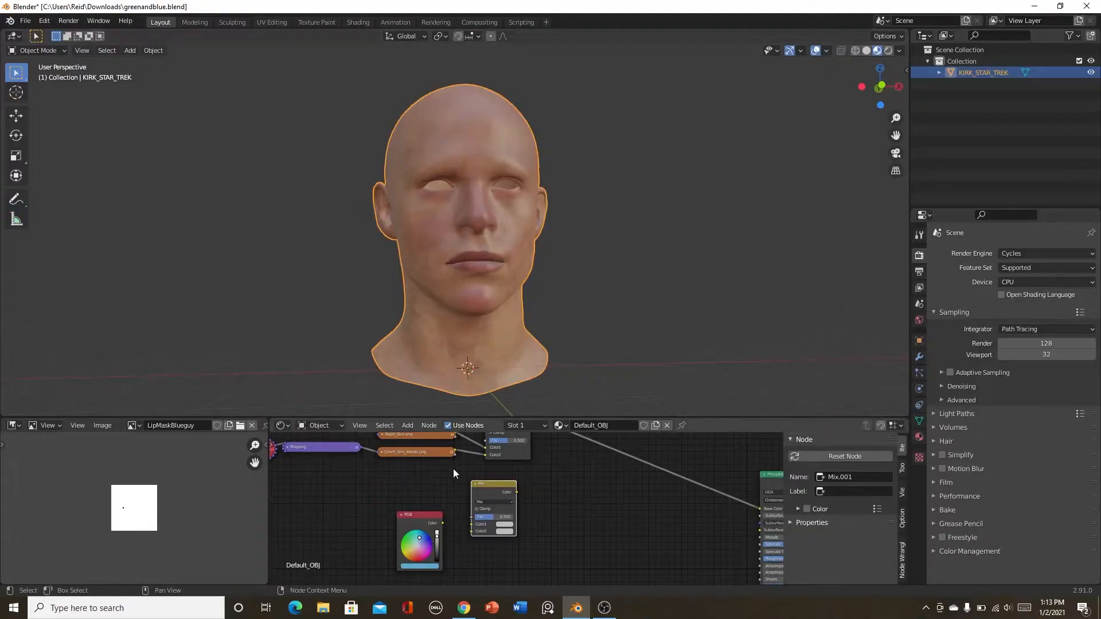
# Connect the RGB node's color to Color1 of the new Mix node and space the nodes apart.
pyautogui.moveTo(417, 524); pyautogui.dragTo(448, 529)
pyautogui.scroll(1, 432, 511)
pyautogui.scroll(2, 432, 511)
pyautogui.moveTo(318, 504); pyautogui.dragTo(289, 458)
pyautogui.scroll(-1, 465, 509)
pyautogui.scroll(-5, 465, 513)
pyautogui.moveTo(475, 534); pyautogui.dragTo(528, 514, button='middle')
pyautogui.scroll(3, 525, 510)
pyautogui.scroll(-5, 619, 497)
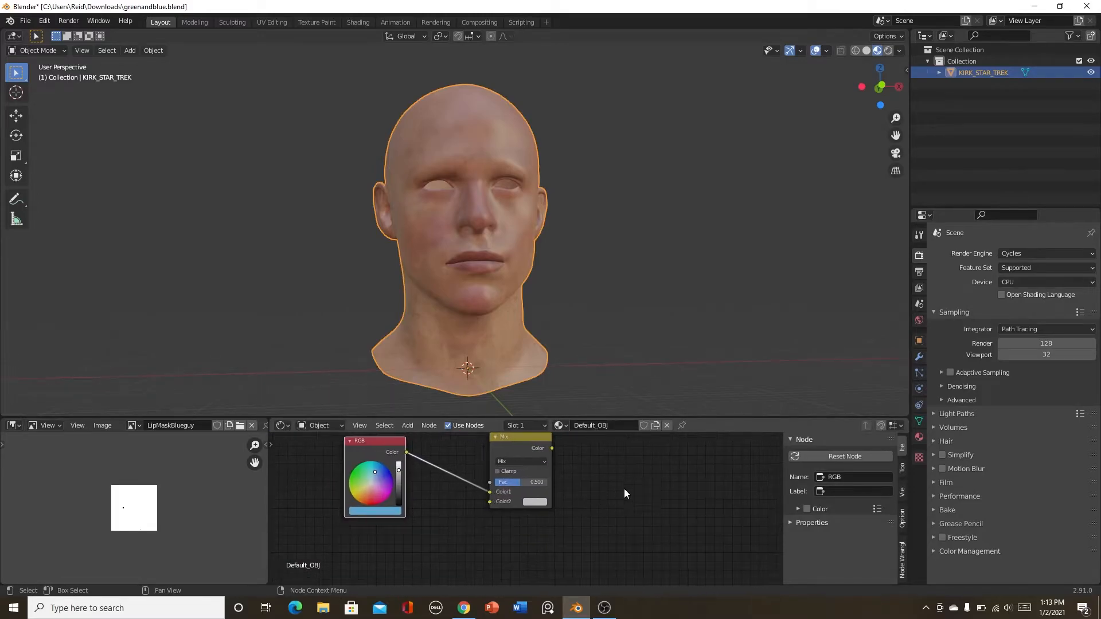
# Duplicate the Grinch_Skin_Albedo.png image texture node, place the copy below the RGB node and expand it.
pyautogui.scroll(3, 492, 514)
pyautogui.moveTo(493, 513); pyautogui.dragTo(500, 534, button='middle')
pyautogui.scroll(3, 498, 543)
pyautogui.scroll(-1, 505, 537)
pyautogui.scroll(1, 485, 462)
pyautogui.click(486, 463)
pyautogui.hotkey('shift', 'd')
pyautogui.click(490, 568)
pyautogui.scroll(6, 504, 486)
pyautogui.moveTo(498, 555); pyautogui.dragTo(479, 491, button='middle')
pyautogui.click(439, 496)
pyautogui.scroll(3, 519, 502)
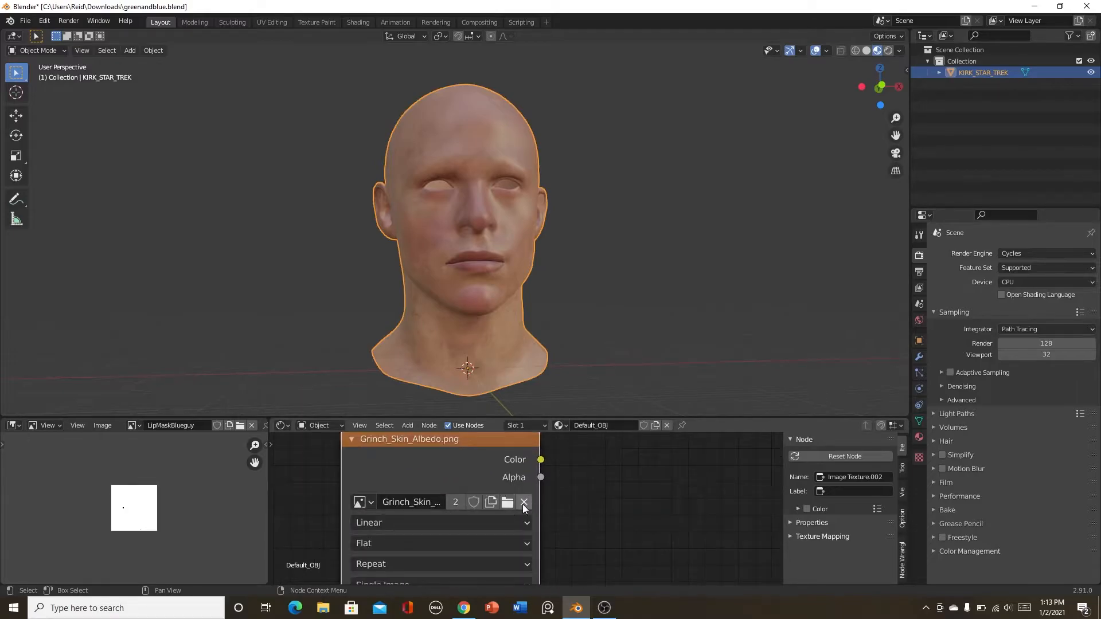
# Replace the duplicated node's image with a new white 1024 × 1024 px image named BlueSkinLipMask.
pyautogui.click(523, 503)
pyautogui.click(430, 505)
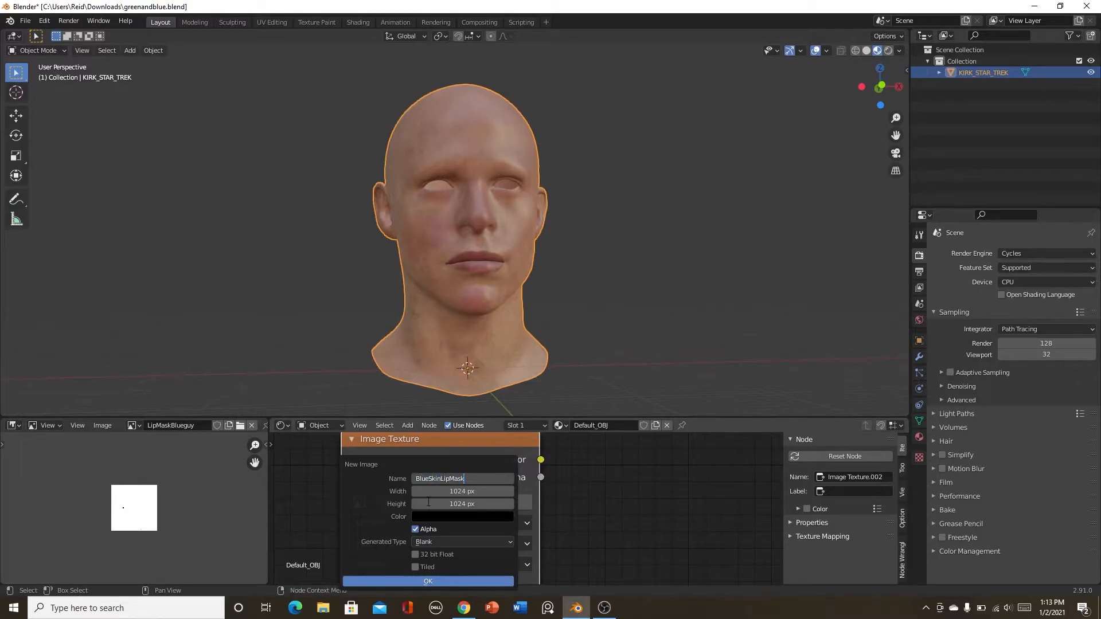
pyautogui.click(442, 515)
pyautogui.moveTo(510, 416); pyautogui.dragTo(514, 362)
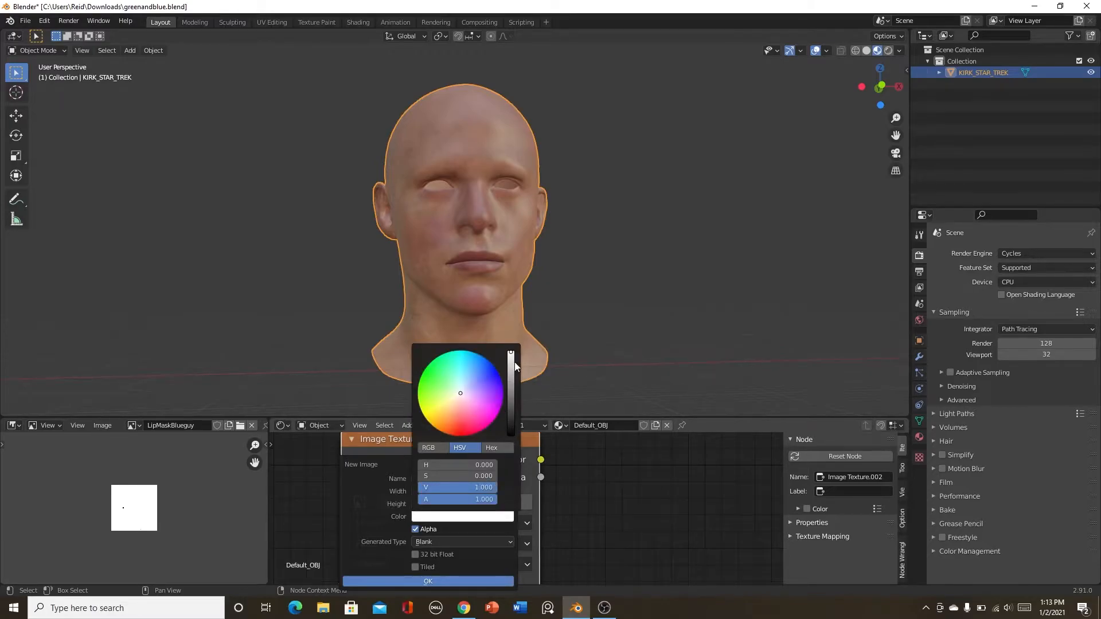
pyautogui.click(441, 584)
pyautogui.scroll(-4, 588, 499)
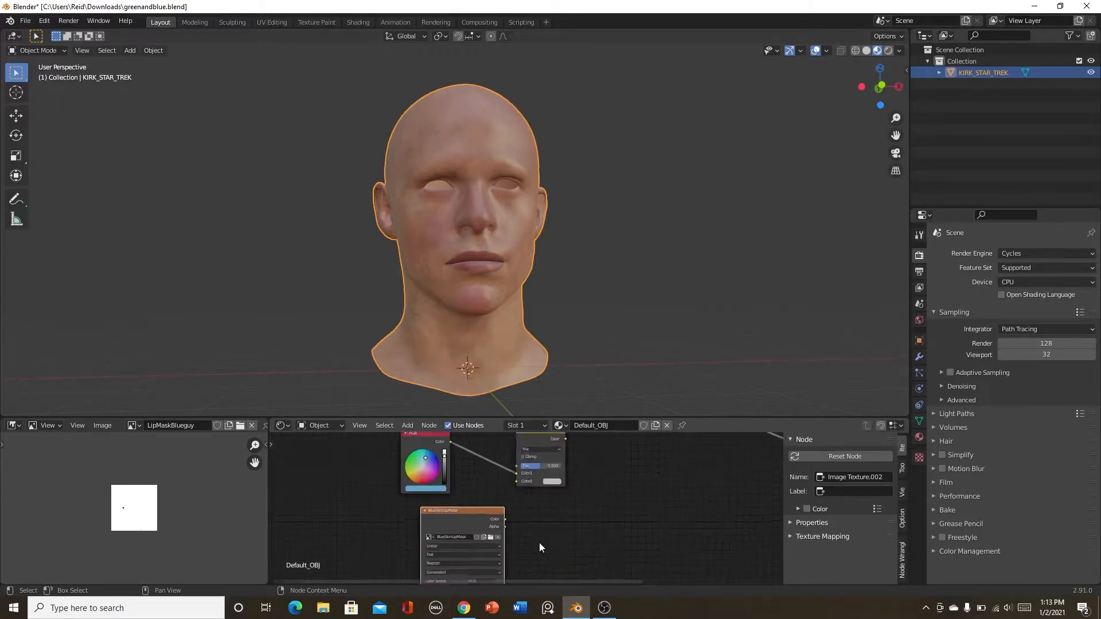
# Connect the BlueSkinLipMask texture's color to Color2 of the new Mix node.
pyautogui.scroll(2, 540, 545)
pyautogui.moveTo(517, 462); pyautogui.dragTo(517, 462)
pyautogui.scroll(-5, 502, 525)
pyautogui.moveTo(502, 526); pyautogui.dragTo(529, 518, button='middle')
pyautogui.scroll(6, 528, 518)
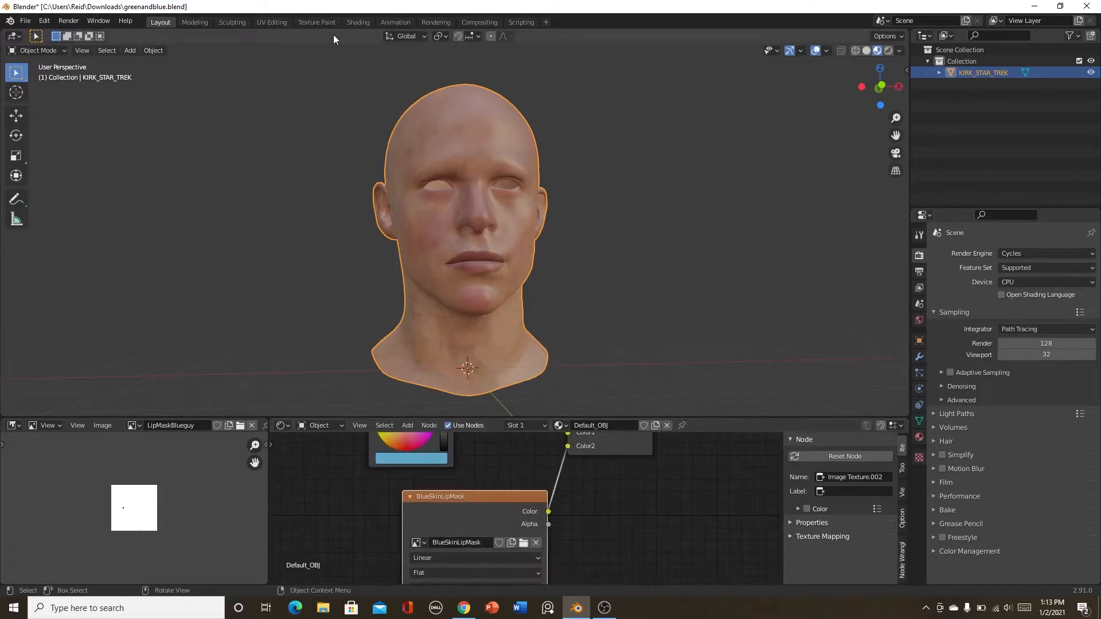
# Display the BlueSkinLipMask image in the Layout workspace's image editor.
pyautogui.click(317, 21)
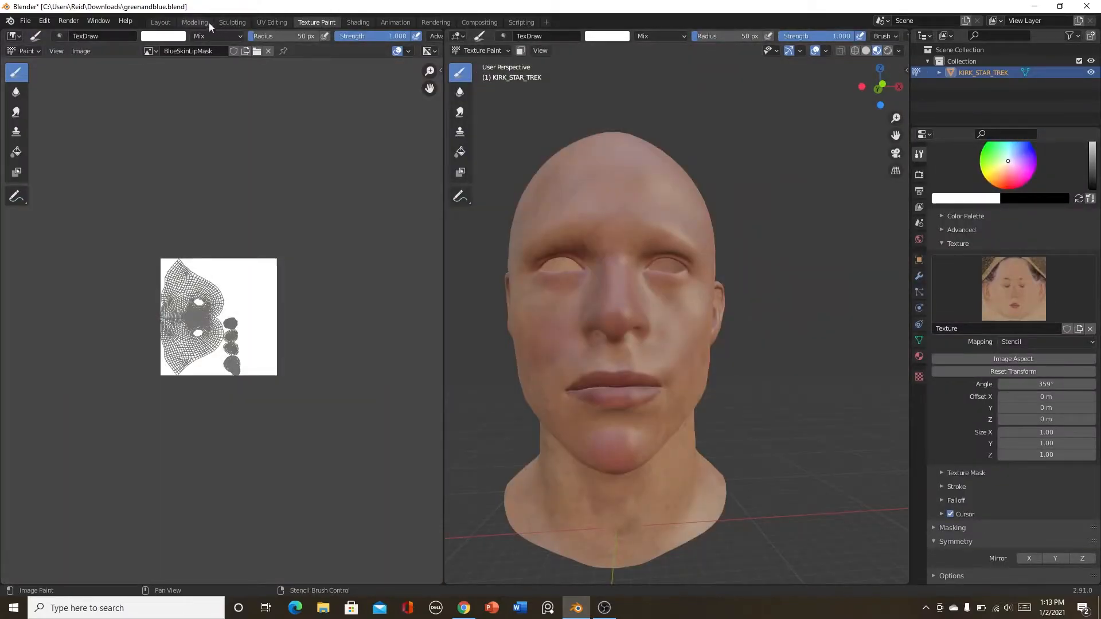
pyautogui.click(160, 22)
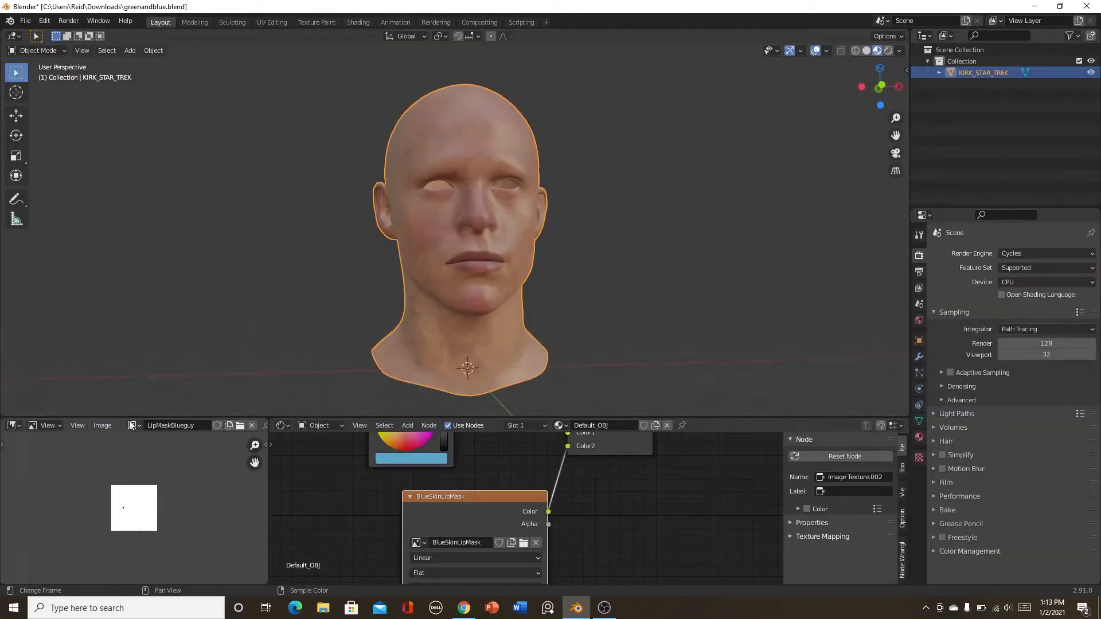
pyautogui.scroll(5, 442, 301)
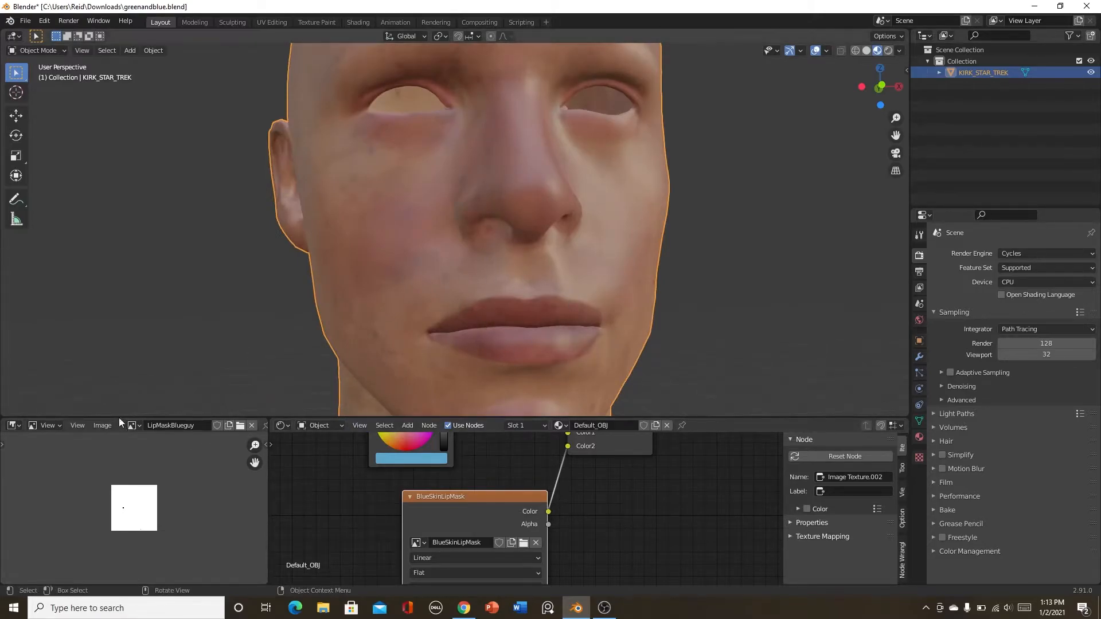
pyautogui.click(133, 425)
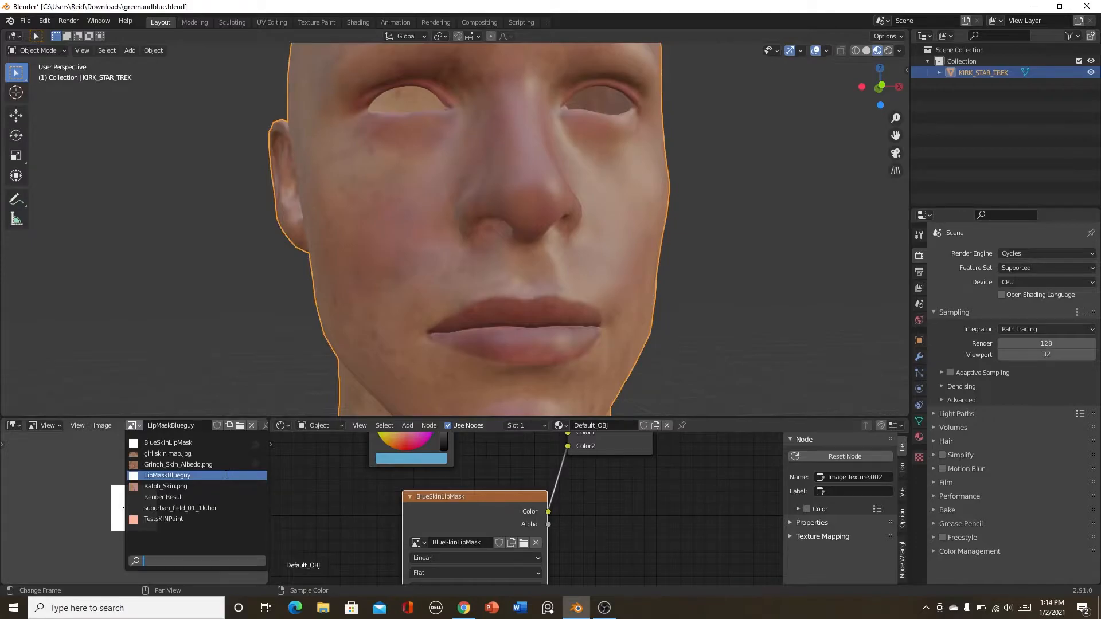
pyautogui.click(225, 442)
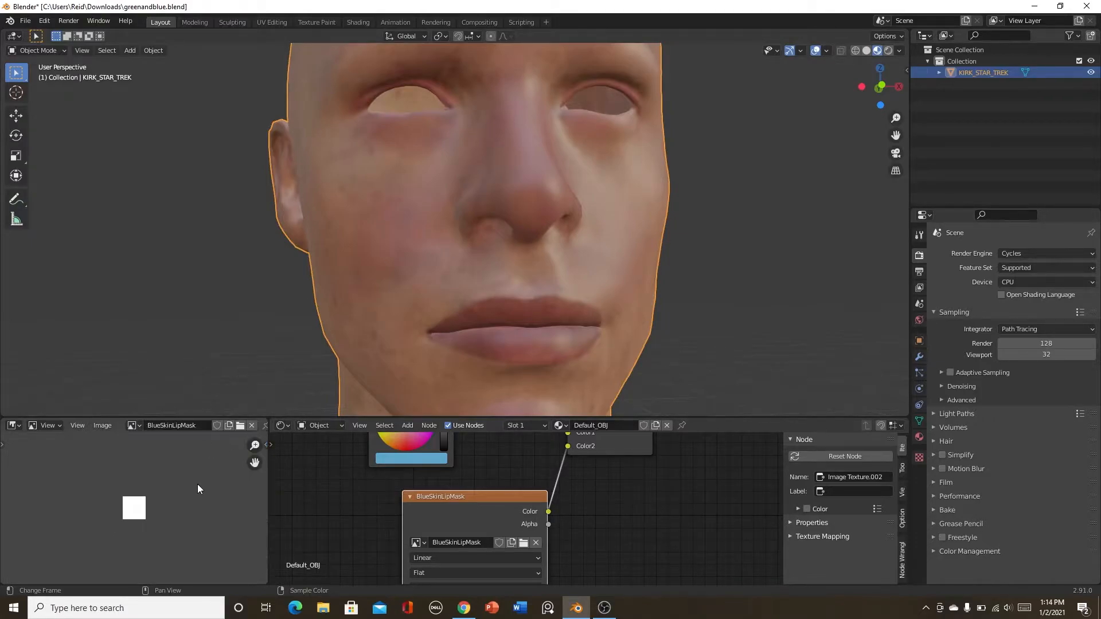
pyautogui.scroll(5, 156, 510)
# Save the mask image as BlueSkinLipMask.png in the Downloads folder.
pyautogui.click(100, 426)
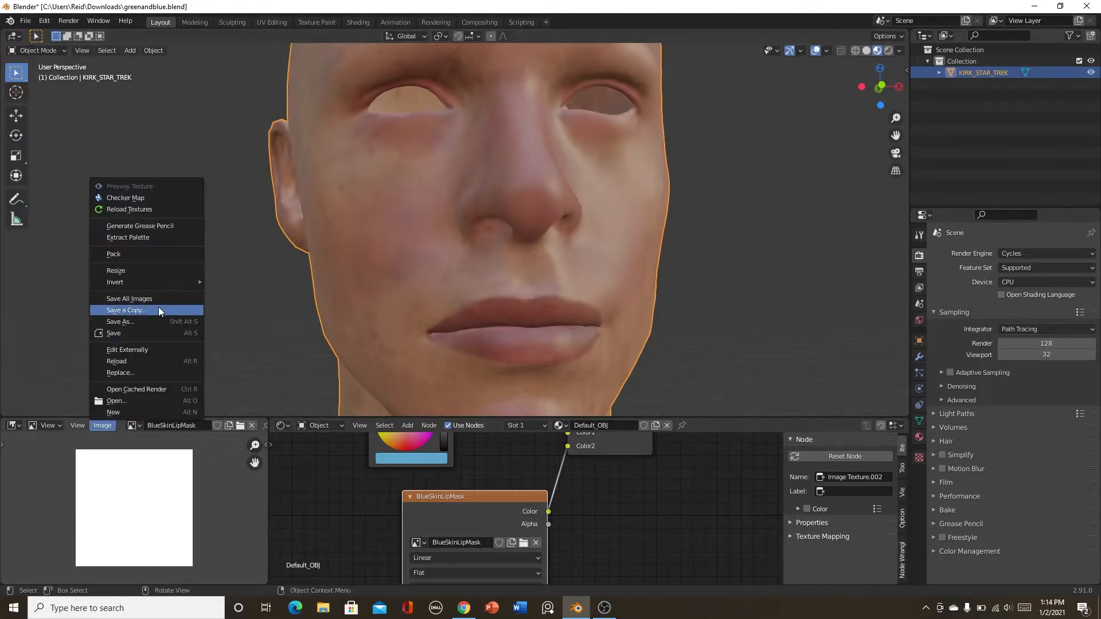
pyautogui.click(159, 310)
pyautogui.click(846, 129)
pyautogui.click(102, 425)
pyautogui.click(132, 322)
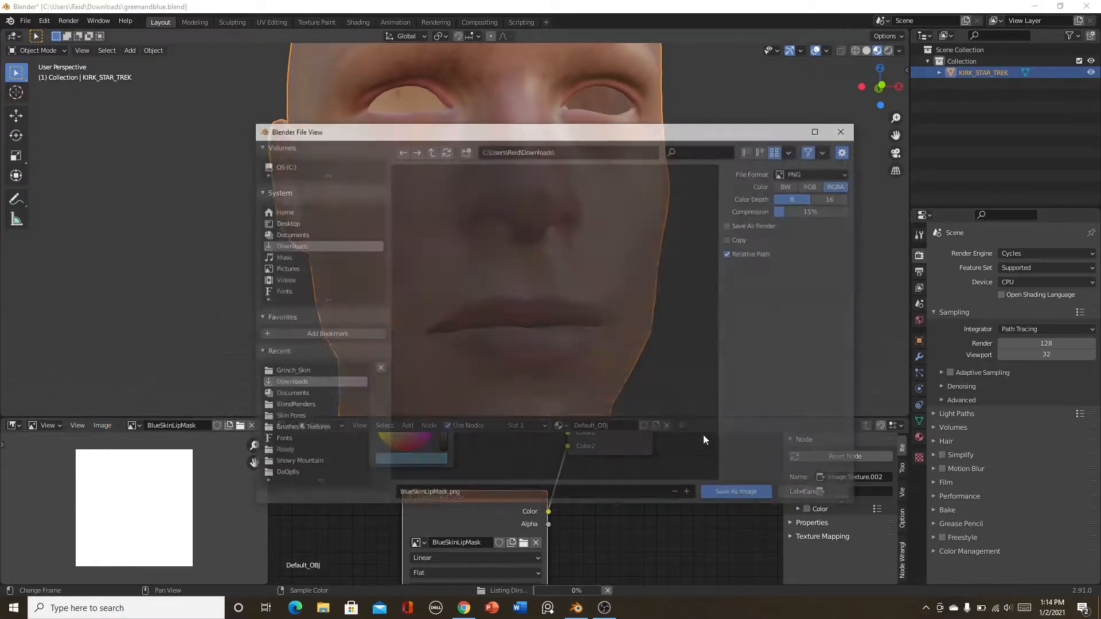
pyautogui.click(758, 492)
# Switch to the Texture Paint workspace and show the head in solid shading, framed on the mouth.
pyautogui.scroll(-4, 497, 508)
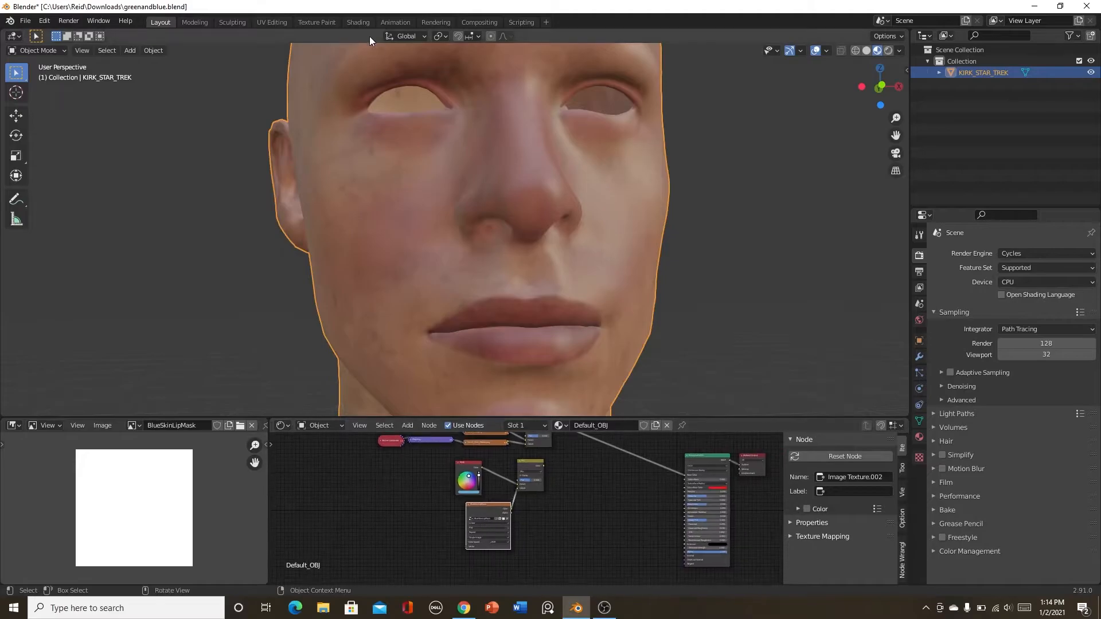
pyautogui.click(317, 22)
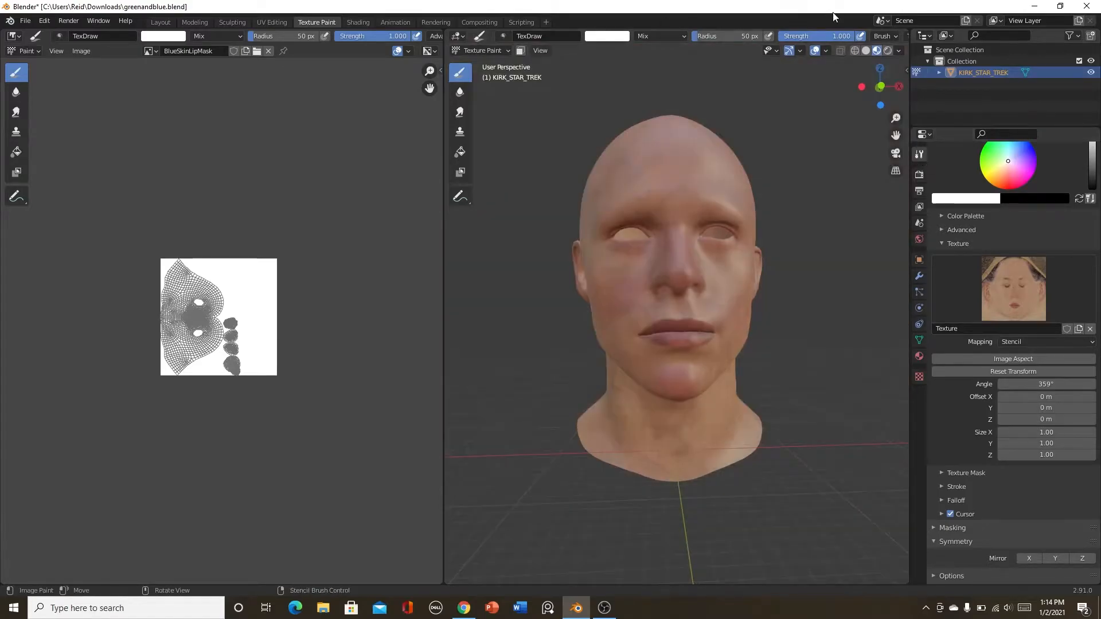
pyautogui.click(867, 51)
pyautogui.scroll(5, 718, 397)
pyautogui.keyDown('shift'); pyautogui.moveTo(717, 396); pyautogui.dragTo(707, 305, button='middle'); pyautogui.keyUp('shift')
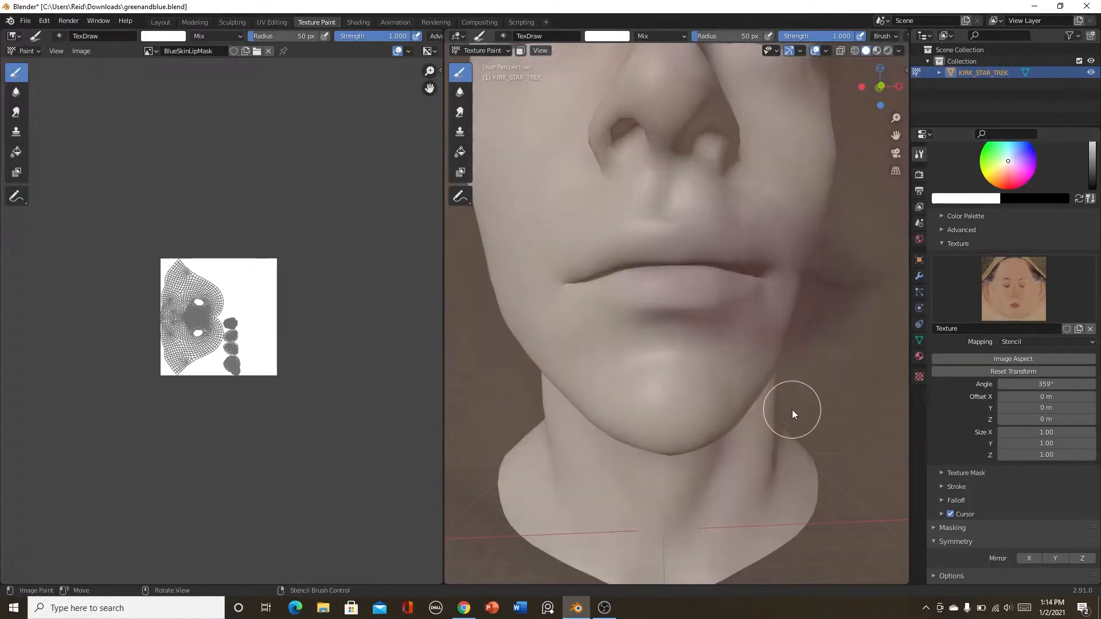
# Rotate the brush's stencil texture to 1.58°, then scale and move it so its lip area covers the head's lower lip.
pyautogui.scroll(5, 700, 463)
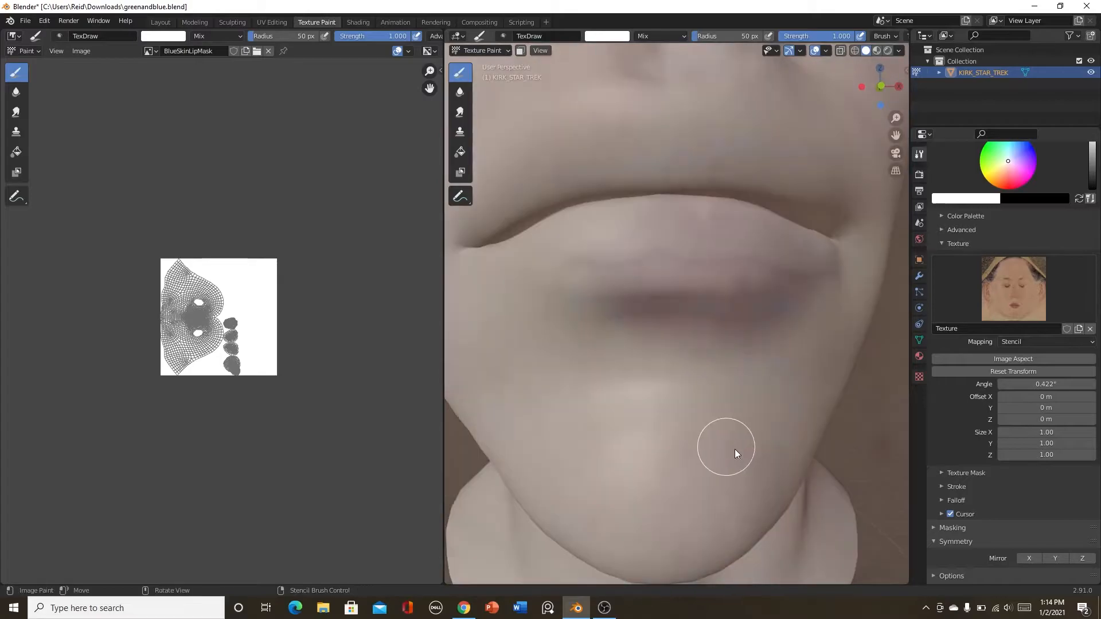
pyautogui.keyDown('ctrl'); pyautogui.moveTo(705, 410); pyautogui.dragTo(738, 560, button='right'); pyautogui.keyUp('ctrl')
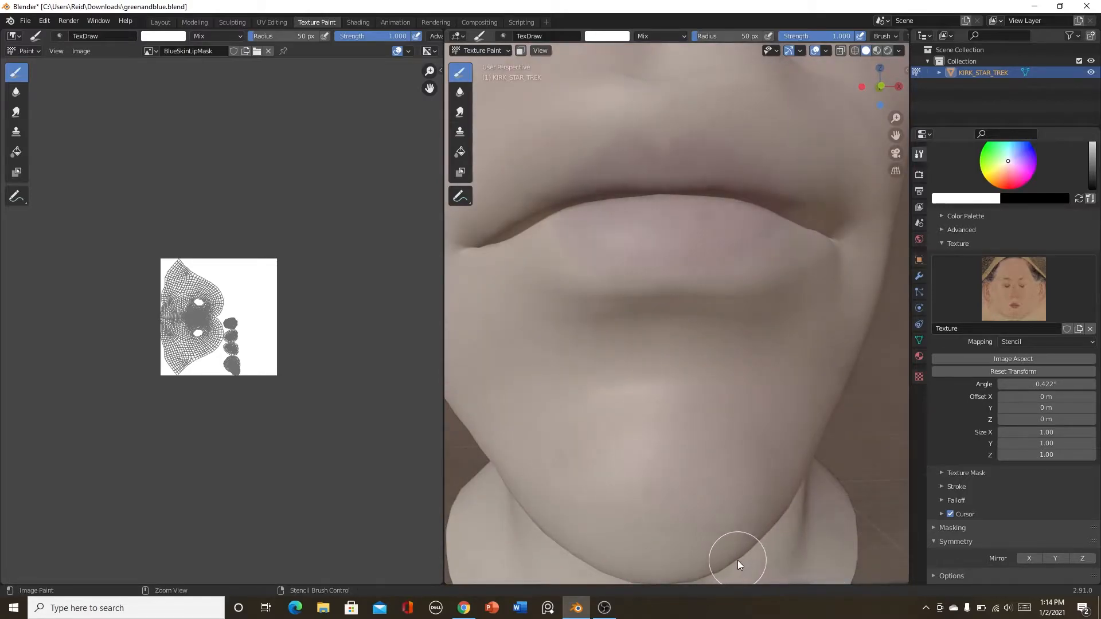
pyautogui.keyDown('shift'); pyautogui.moveTo(654, 336); pyautogui.dragTo(773, 618, button='right'); pyautogui.keyUp('shift')
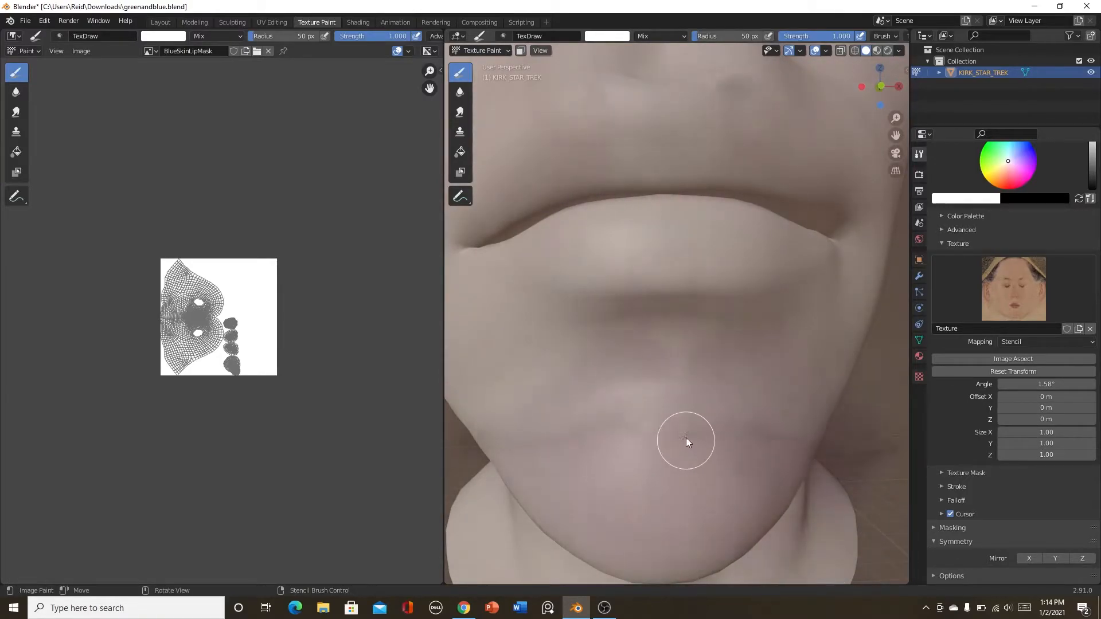
pyautogui.moveTo(686, 443); pyautogui.dragTo(668, 165, button='right')
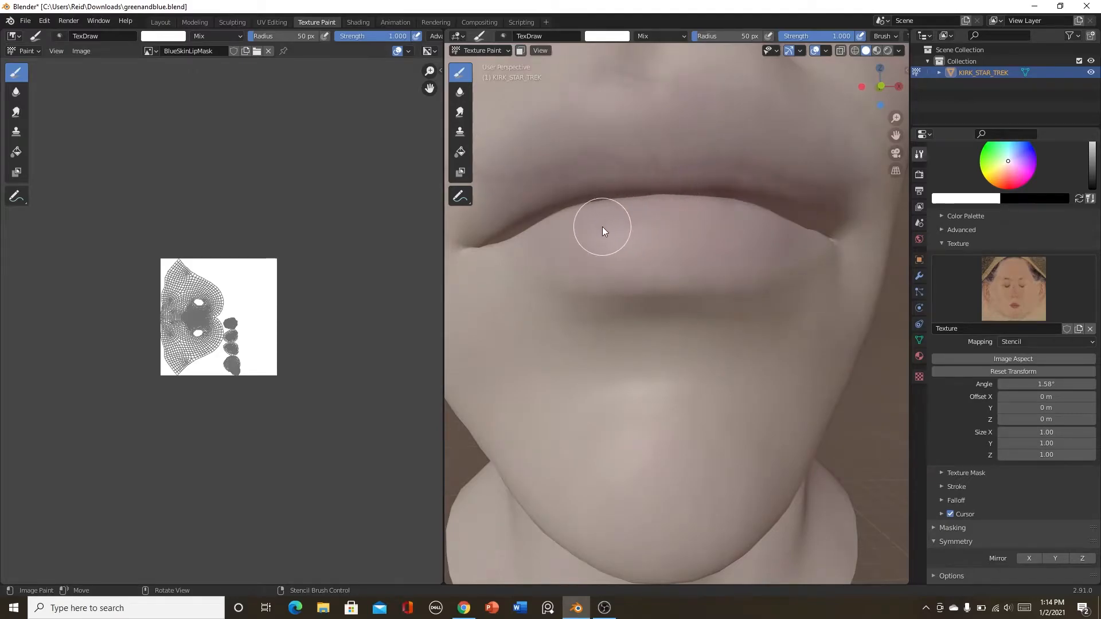
# Paint the stencil's red lip color across the lower lip, from its center out toward the mouth corners.
pyautogui.moveTo(658, 246); pyautogui.dragTo(631, 261)
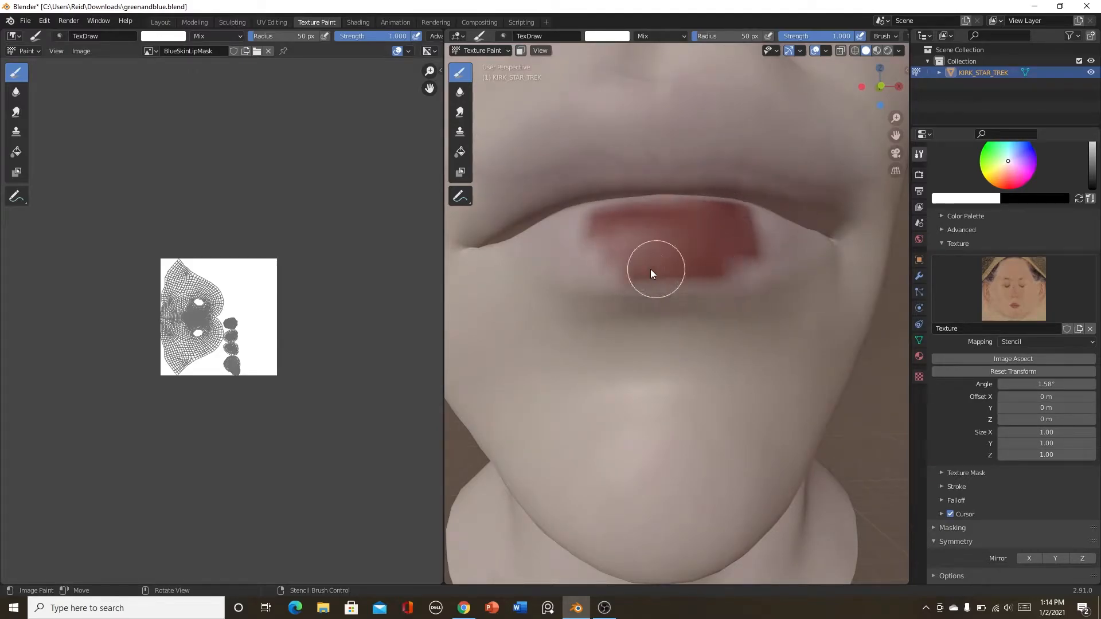
pyautogui.moveTo(614, 224)
pyautogui.mouseDown(button='middle')
pyautogui.moveTo(659, 291)
pyautogui.moveTo(669, 383)
pyautogui.mouseUp(button='middle')
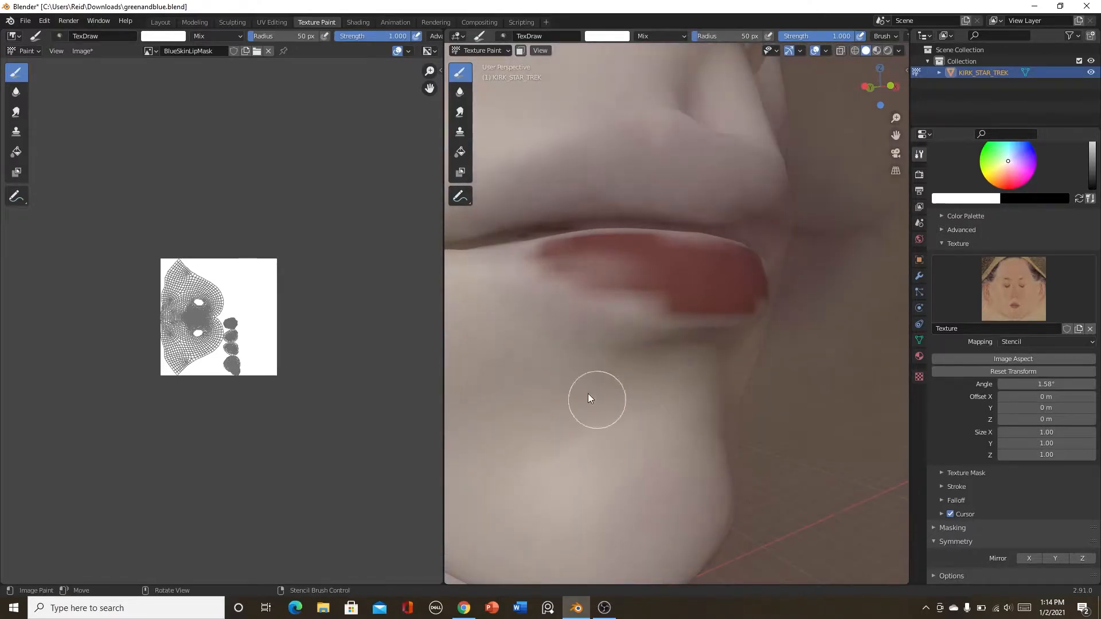
pyautogui.moveTo(683, 300)
pyautogui.mouseDown(button='middle')
pyautogui.moveTo(610, 311)
pyautogui.moveTo(681, 348)
pyautogui.moveTo(622, 347)
pyautogui.moveTo(623, 356)
pyautogui.mouseUp(button='middle')
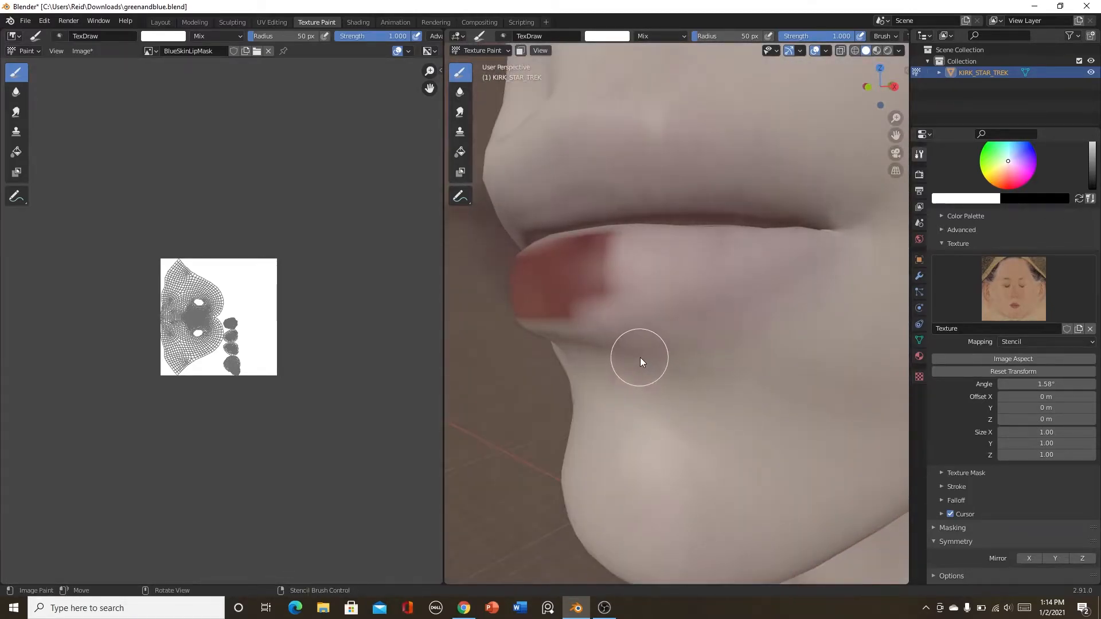
pyautogui.moveTo(587, 287); pyautogui.dragTo(692, 277)
pyautogui.moveTo(564, 308)
pyautogui.mouseDown()
pyautogui.moveTo(790, 264)
pyautogui.moveTo(591, 264)
pyautogui.moveTo(618, 235)
pyautogui.mouseUp()
# Fill the unpainted gaps along the upper edge of the lower lip with the stencil's lip color.
pyautogui.scroll(-4, 623, 270)
pyautogui.moveTo(623, 278); pyautogui.dragTo(684, 276, button='middle')
pyautogui.scroll(3, 711, 317)
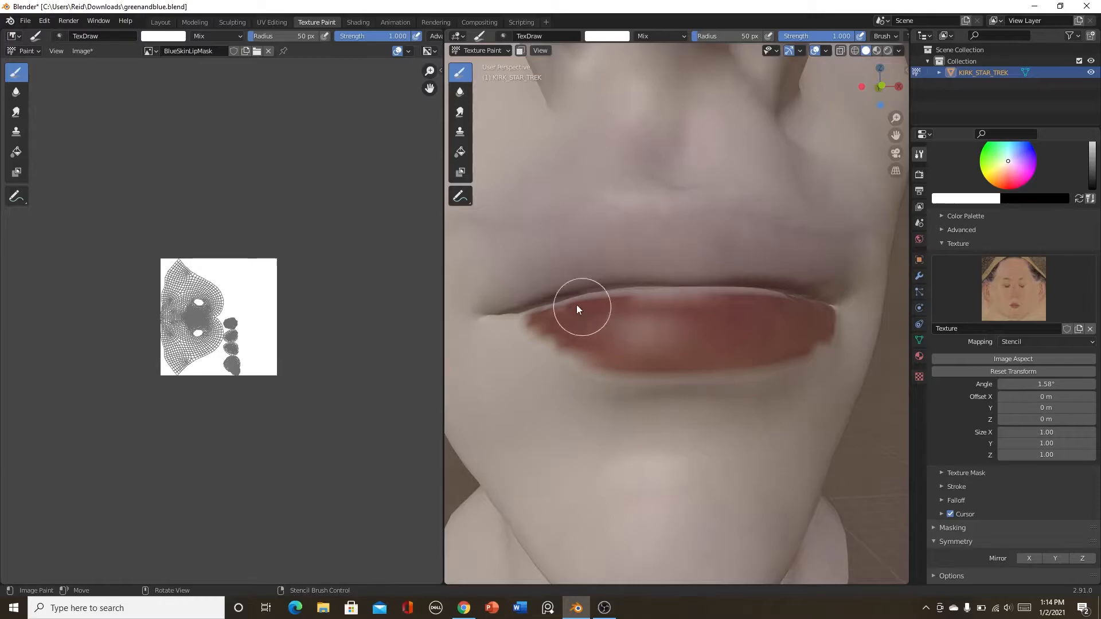
pyautogui.moveTo(576, 306); pyautogui.dragTo(753, 295)
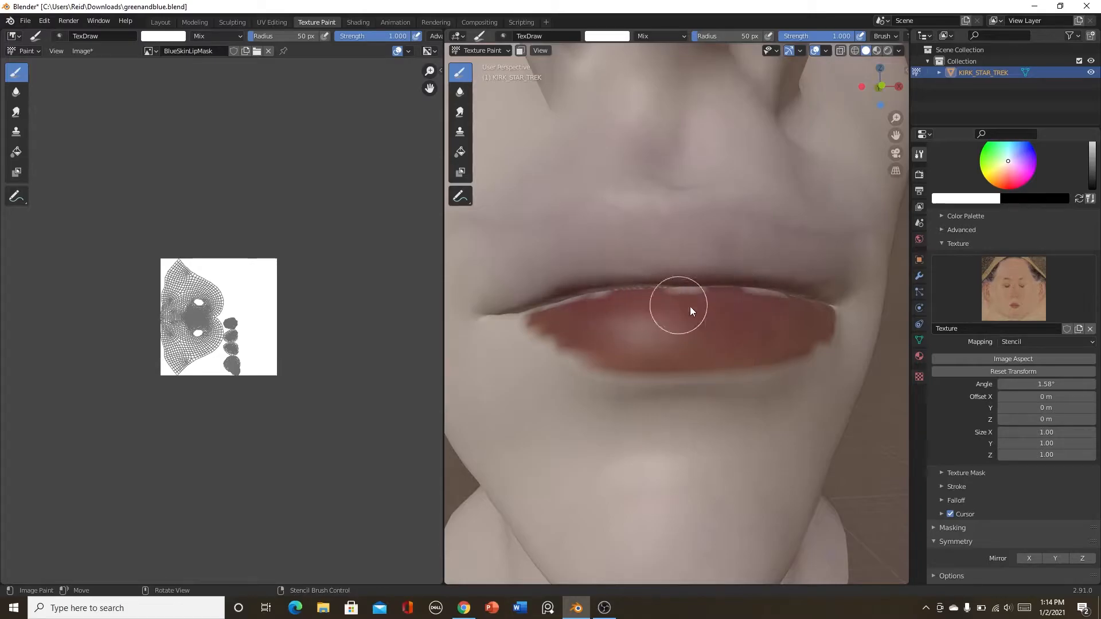
pyautogui.moveTo(686, 297); pyautogui.dragTo(693, 338, button='middle')
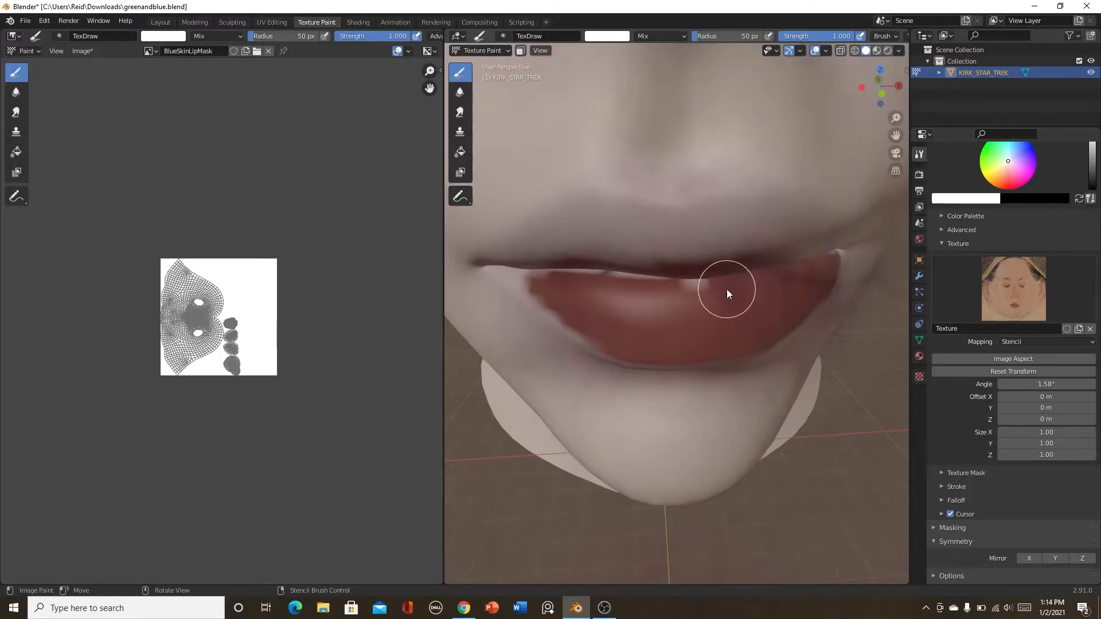
# Paint the whole upper lip with the stencil's red lip color out to both mouth corners.
pyautogui.moveTo(652, 308); pyautogui.dragTo(674, 340, button='middle')
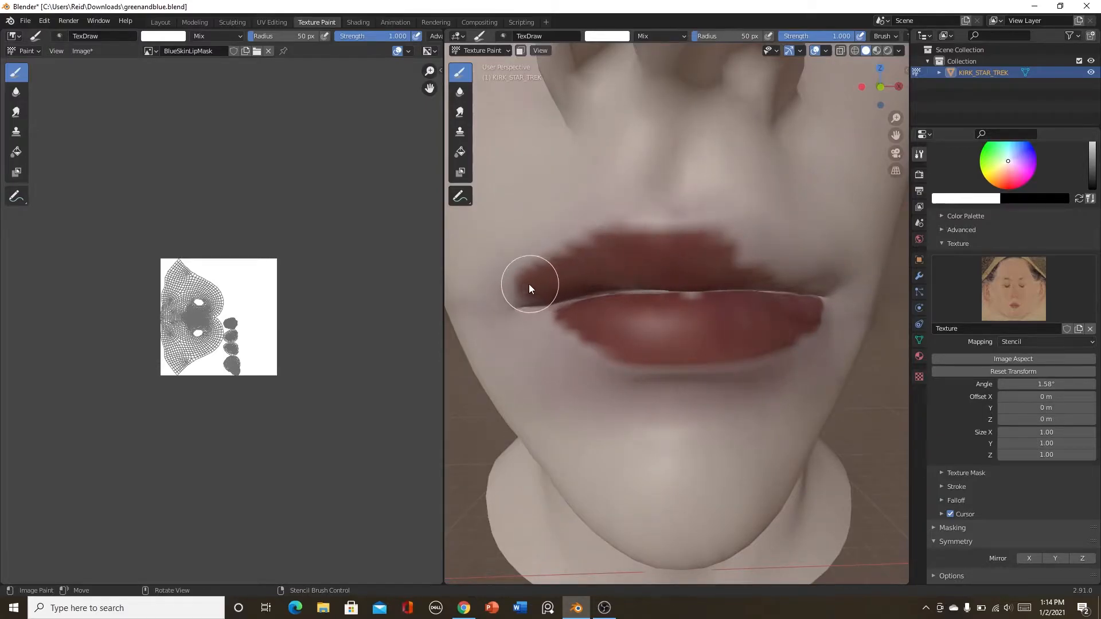
pyautogui.moveTo(530, 284); pyautogui.dragTo(594, 234)
pyautogui.scroll(-8, 675, 328)
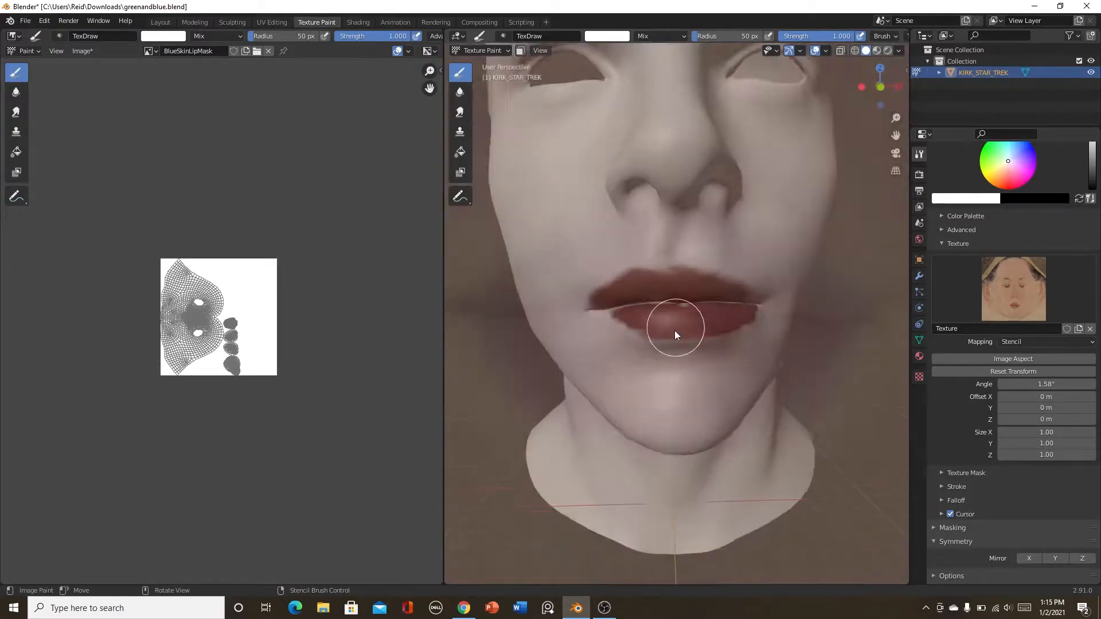
pyautogui.scroll(8, 709, 378)
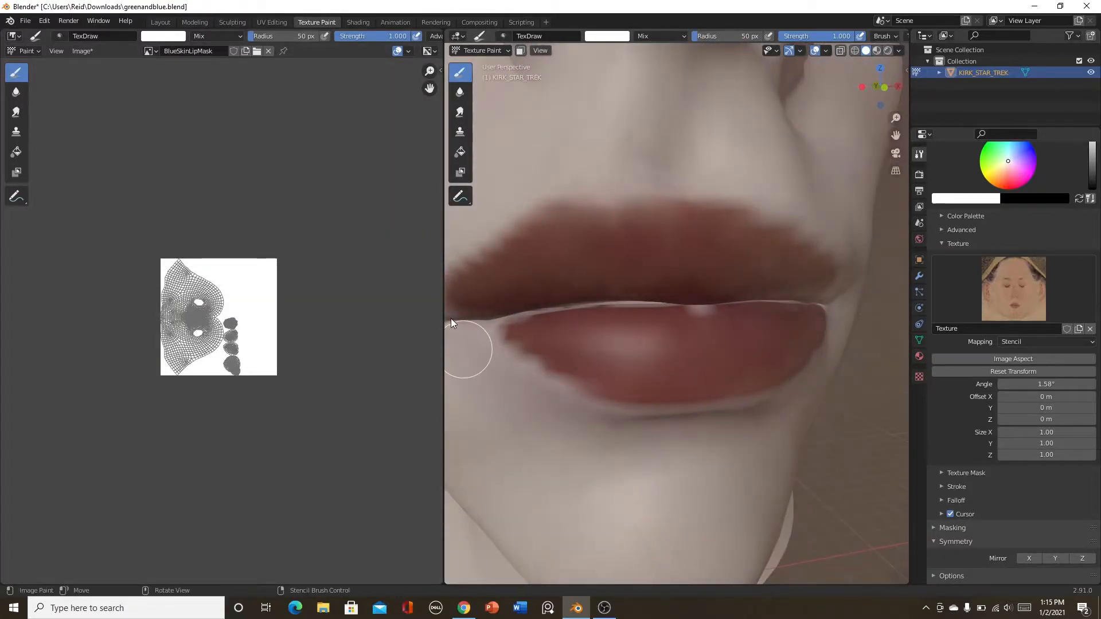
pyautogui.scroll(-5, 687, 415)
pyautogui.moveTo(687, 415); pyautogui.dragTo(654, 410, button='middle')
# Save the painted BlueSkinLipMask image and return to the Layout workspace.
pyautogui.click(82, 50)
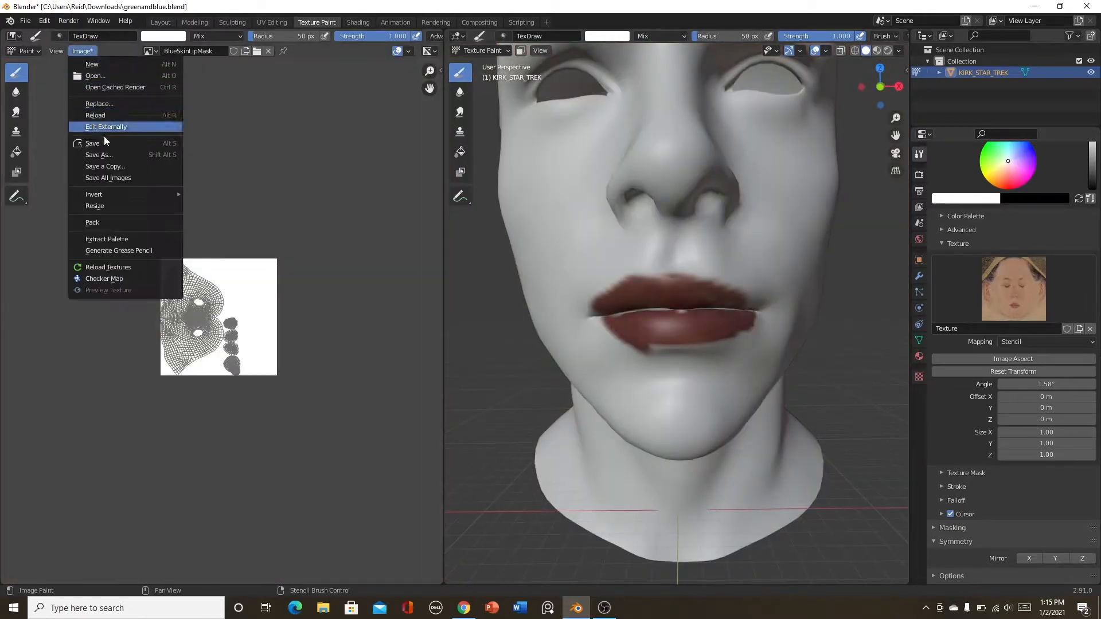
pyautogui.click(104, 143)
pyautogui.click(160, 22)
# Add a MixRGB node on the link between the skin textures' Overlay node and the Principled BSDF.
pyautogui.scroll(-4, 512, 295)
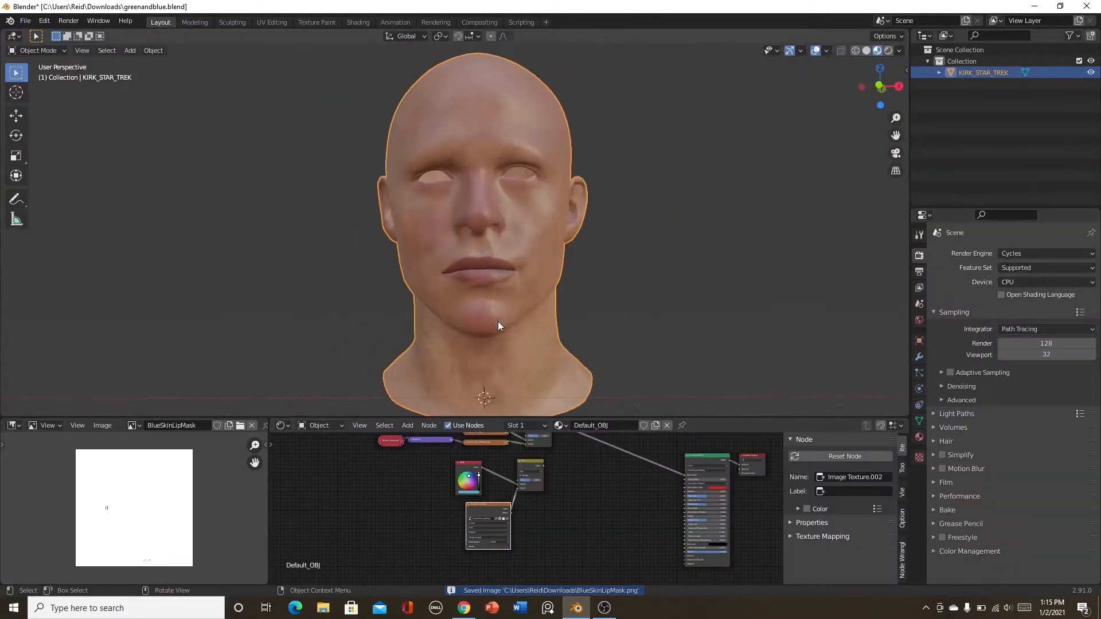
pyautogui.scroll(-2, 586, 467)
pyautogui.scroll(4, 524, 513)
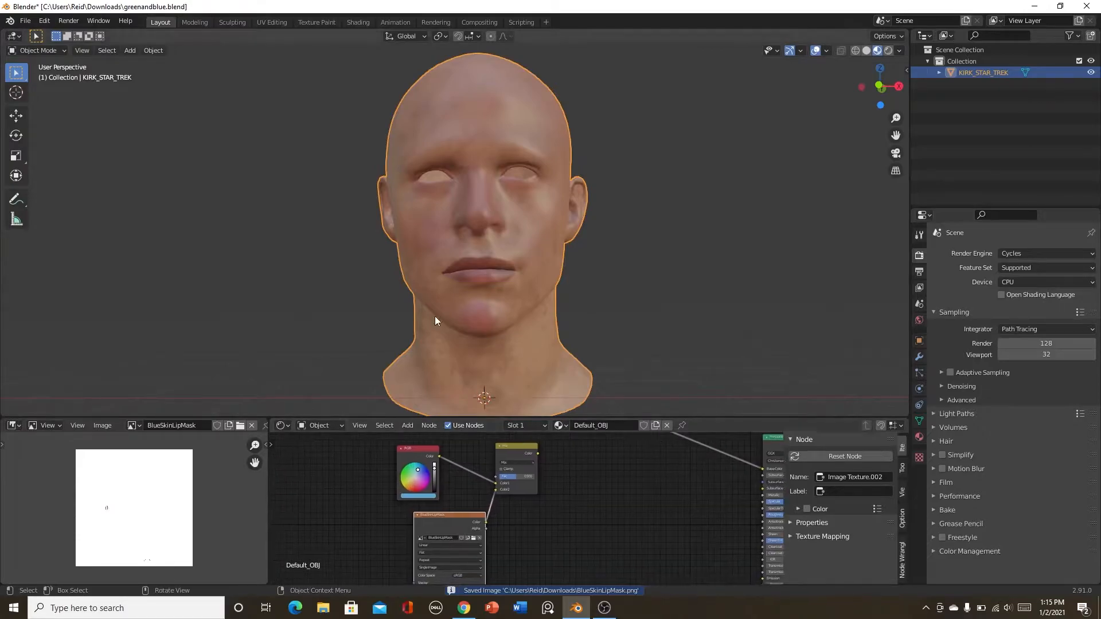
pyautogui.scroll(6, 516, 523)
pyautogui.scroll(-9, 495, 546)
pyautogui.scroll(5, 569, 506)
pyautogui.scroll(-3, 503, 526)
pyautogui.scroll(1, 538, 474)
pyautogui.hotkey('shift', 'a')
pyautogui.click(583, 469)
pyautogui.write('mix')
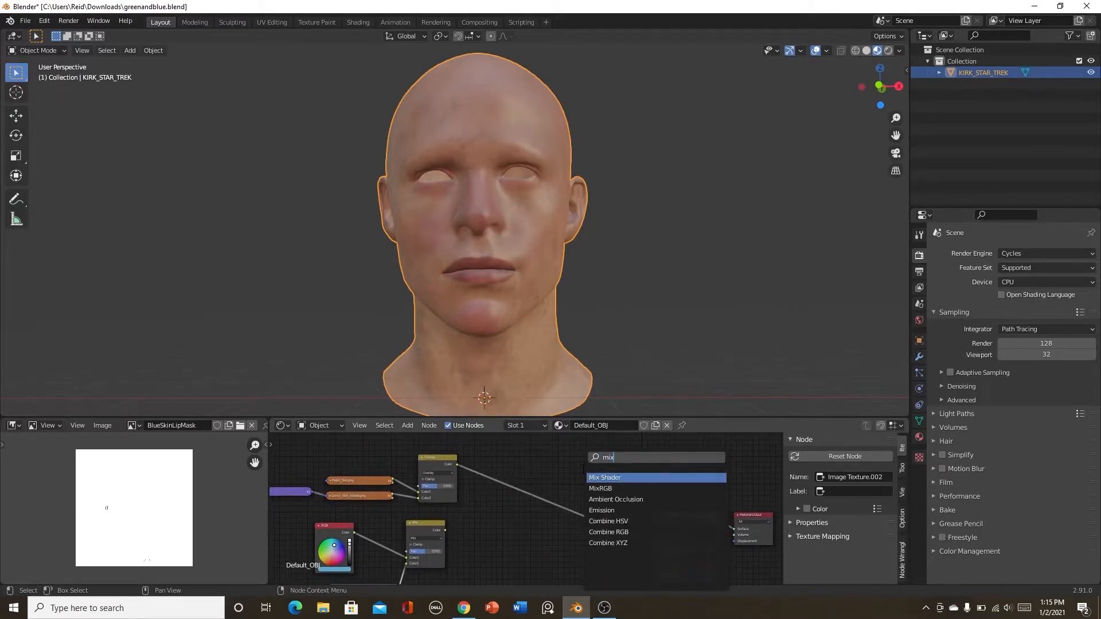
pyautogui.click(608, 489)
pyautogui.click(538, 489)
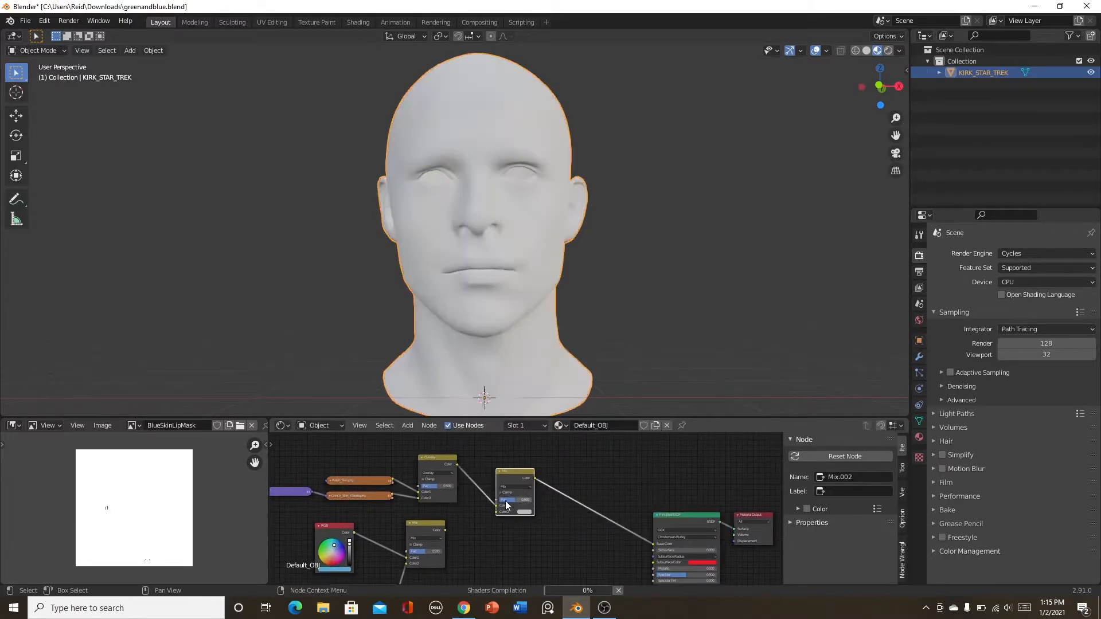
# Connect the blue color and lip mask Mix node's output to Color2 of the new Mix node, and collapse the BlueSkinLipMask node.
pyautogui.scroll(8, 526, 508)
pyautogui.moveTo(363, 552); pyautogui.dragTo(466, 515)
pyautogui.scroll(-5, 497, 555)
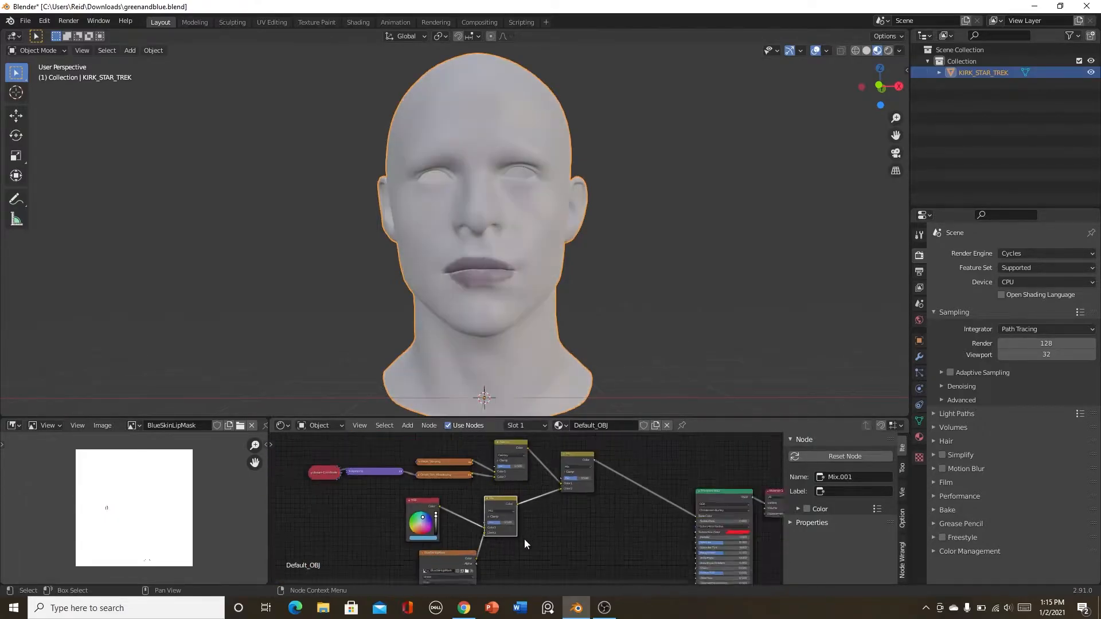
pyautogui.scroll(5, 504, 516)
pyautogui.click(334, 465)
pyautogui.click(334, 464)
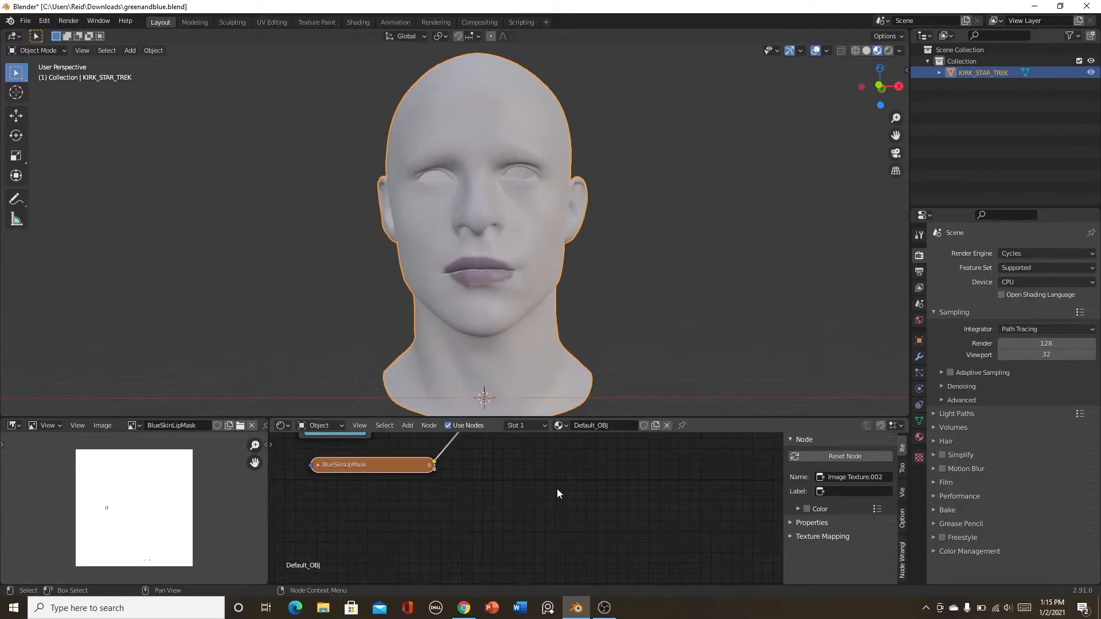
# Set the blending mode of the blue color and lip mask Mix node to Overlay and adjust its factor.
pyautogui.scroll(-4, 551, 487)
pyautogui.scroll(6, 480, 548)
pyautogui.moveTo(503, 490); pyautogui.dragTo(581, 429, button='middle')
pyautogui.scroll(-3, 535, 503)
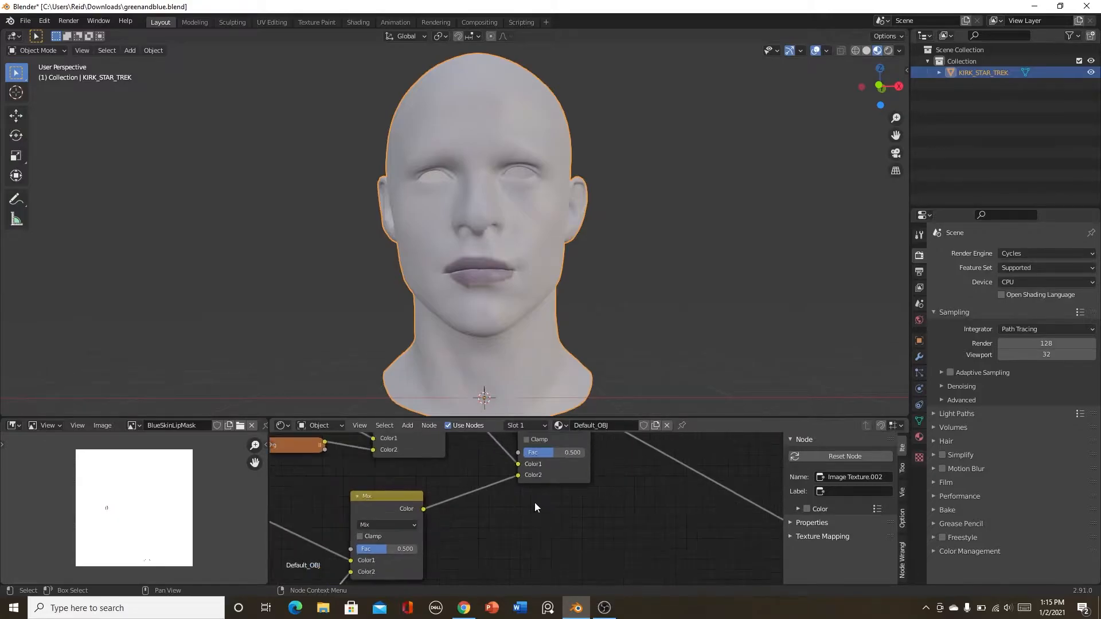
pyautogui.moveTo(505, 509); pyautogui.dragTo(561, 473, button='middle')
pyautogui.scroll(5, 562, 472)
pyautogui.click(411, 475)
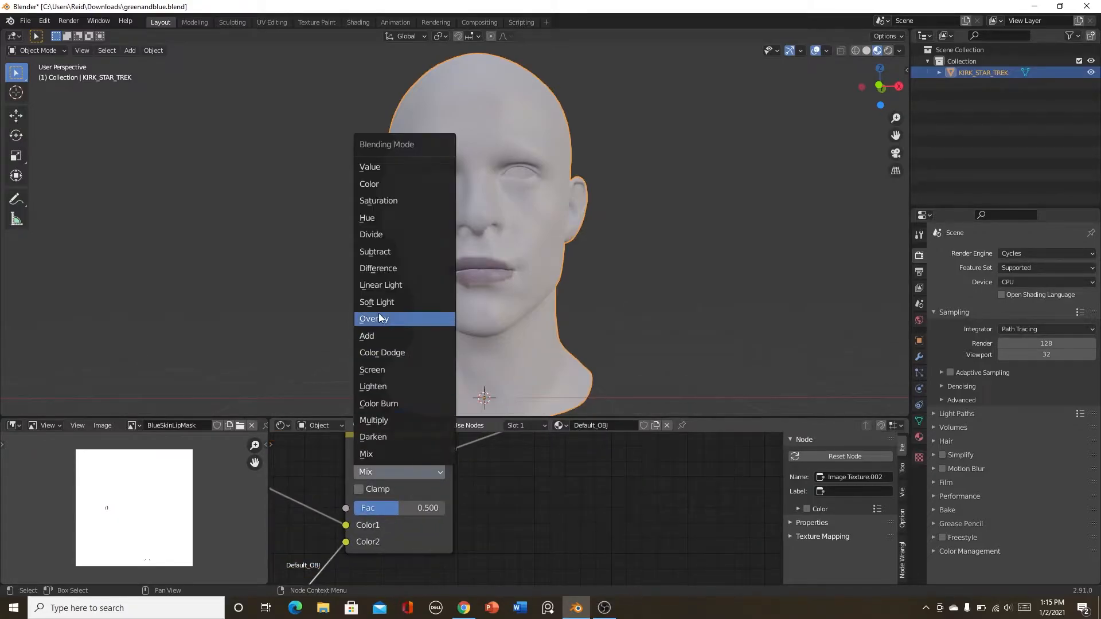
pyautogui.click(373, 319)
pyautogui.moveTo(510, 526)
pyautogui.mouseDown(button='middle')
pyautogui.moveTo(562, 516)
pyautogui.moveTo(586, 529)
pyautogui.mouseUp(button='middle')
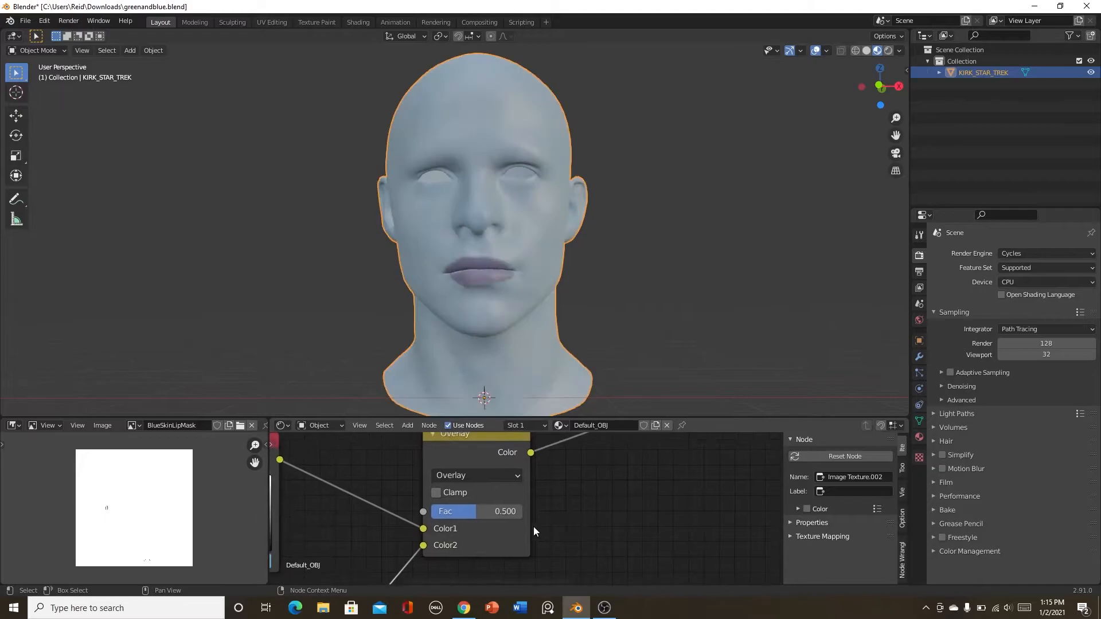
pyautogui.scroll(3, 543, 523)
pyautogui.moveTo(465, 512); pyautogui.dragTo(475, 512)
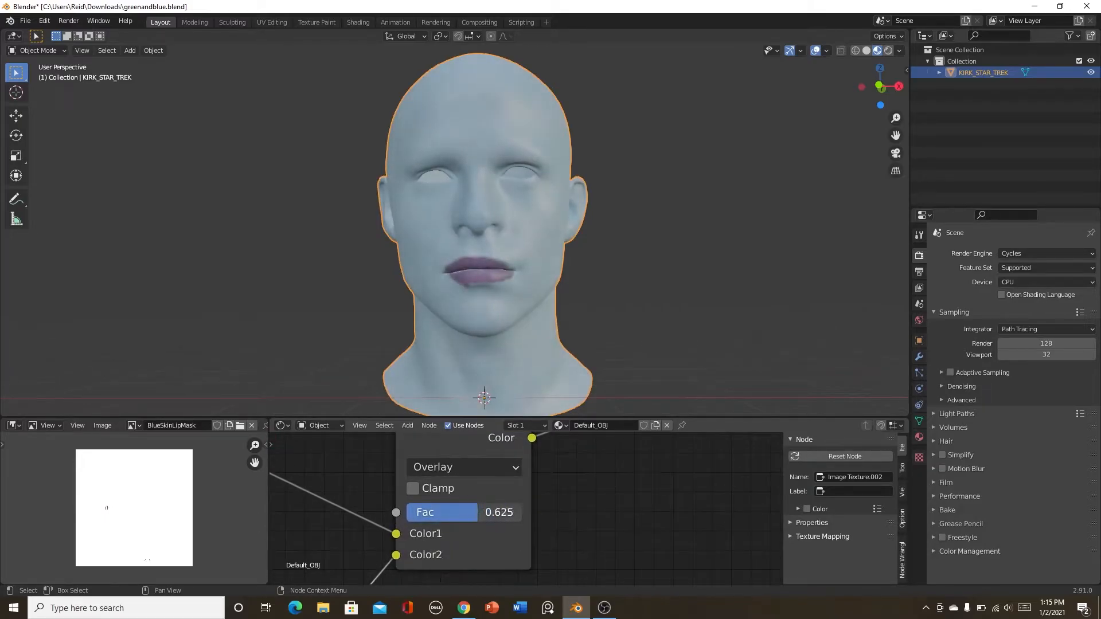
# Set the factor of the final Mix node to 0.483 and check the blend on the head.
pyautogui.scroll(-5, 625, 498)
pyautogui.moveTo(629, 495); pyautogui.dragTo(512, 576, button='middle')
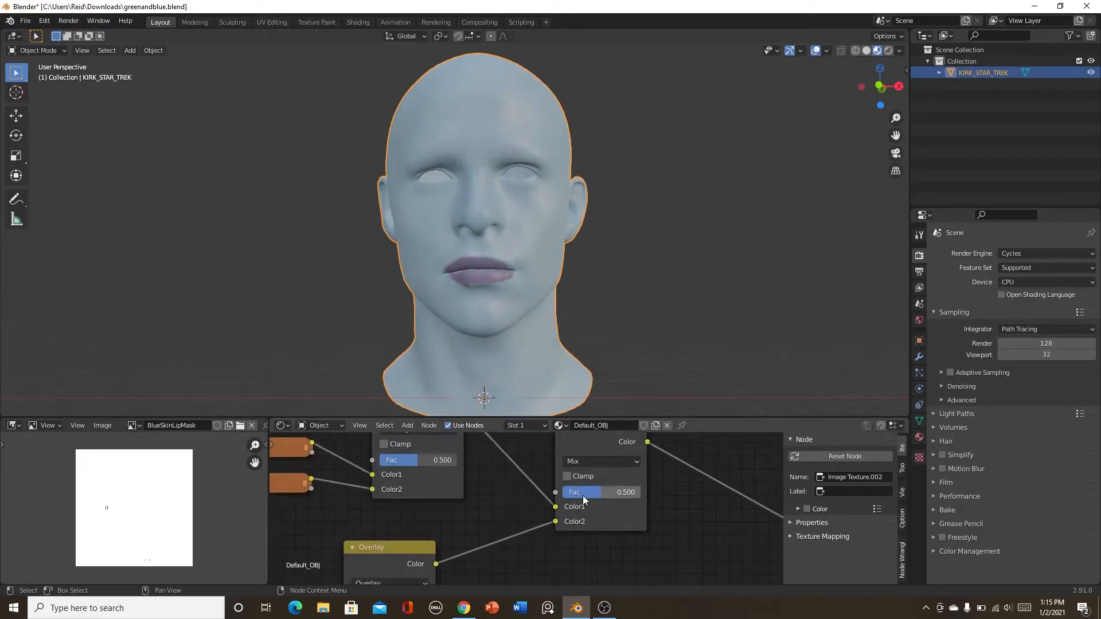
pyautogui.moveTo(594, 493)
pyautogui.mouseDown()
pyautogui.moveTo(634, 493)
pyautogui.moveTo(595, 494)
pyautogui.mouseUp()
pyautogui.scroll(-5, 563, 305)
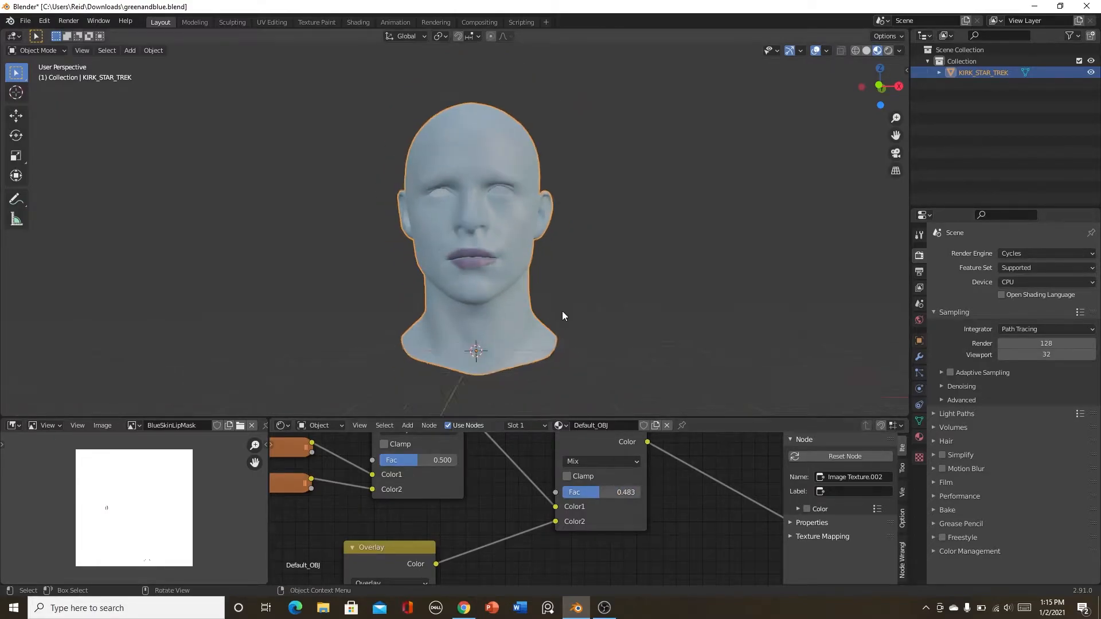
pyautogui.scroll(6, 524, 333)
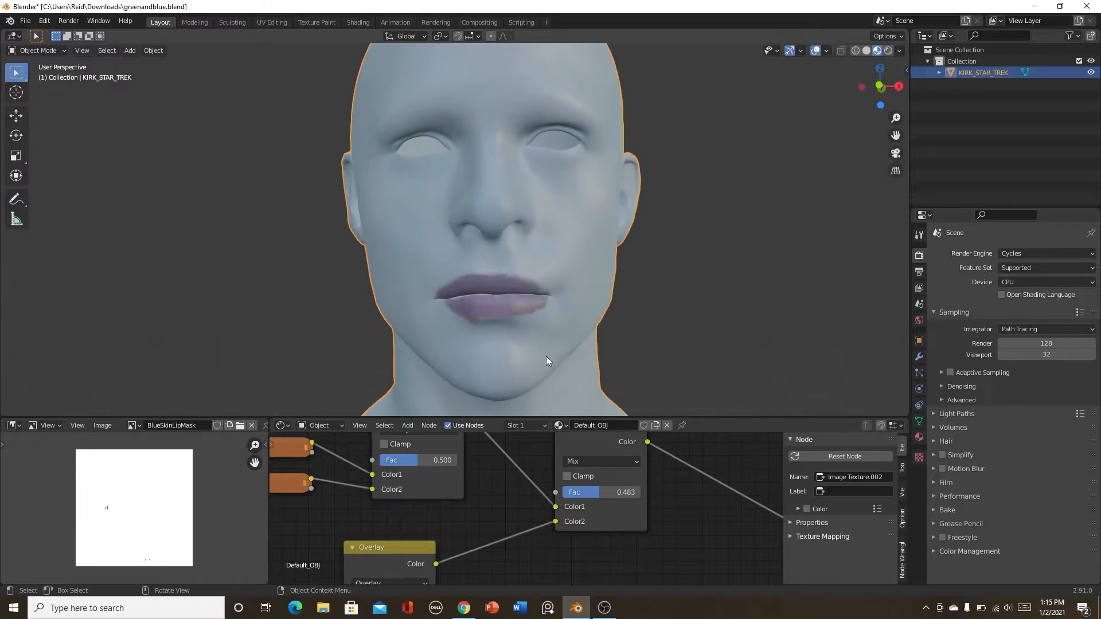
# Set the factor of the Overlay node that combines the two skin textures to 0.875.
pyautogui.scroll(-6, 520, 536)
pyautogui.scroll(2, 555, 494)
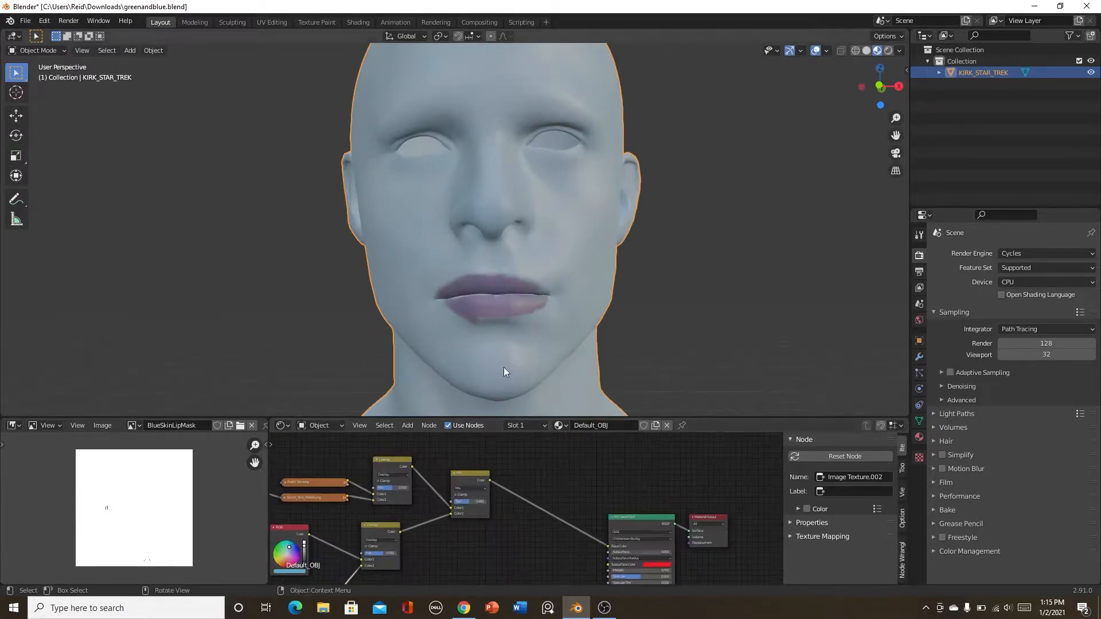
pyautogui.moveTo(503, 409); pyautogui.dragTo(517, 237, button='middle')
pyautogui.scroll(4, 449, 464)
pyautogui.scroll(3, 449, 465)
pyautogui.moveTo(459, 462); pyautogui.dragTo(431, 526, button='middle')
pyautogui.scroll(5, 465, 499)
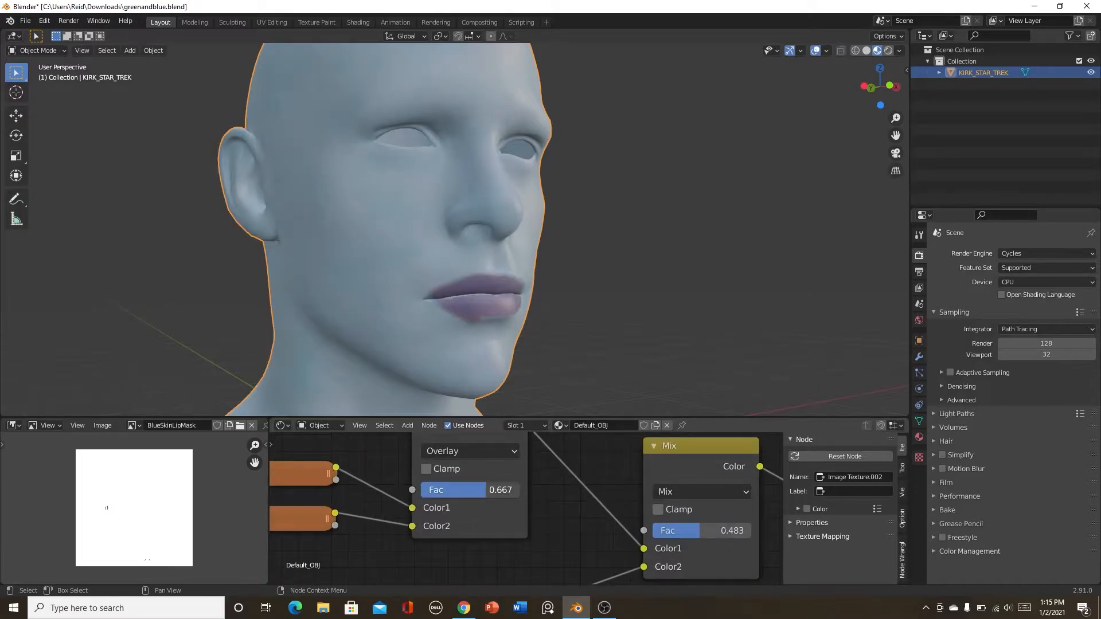
pyautogui.moveTo(515, 491); pyautogui.dragTo(507, 490)
pyautogui.scroll(-4, 625, 310)
pyautogui.moveTo(642, 294); pyautogui.dragTo(603, 297, button='middle')
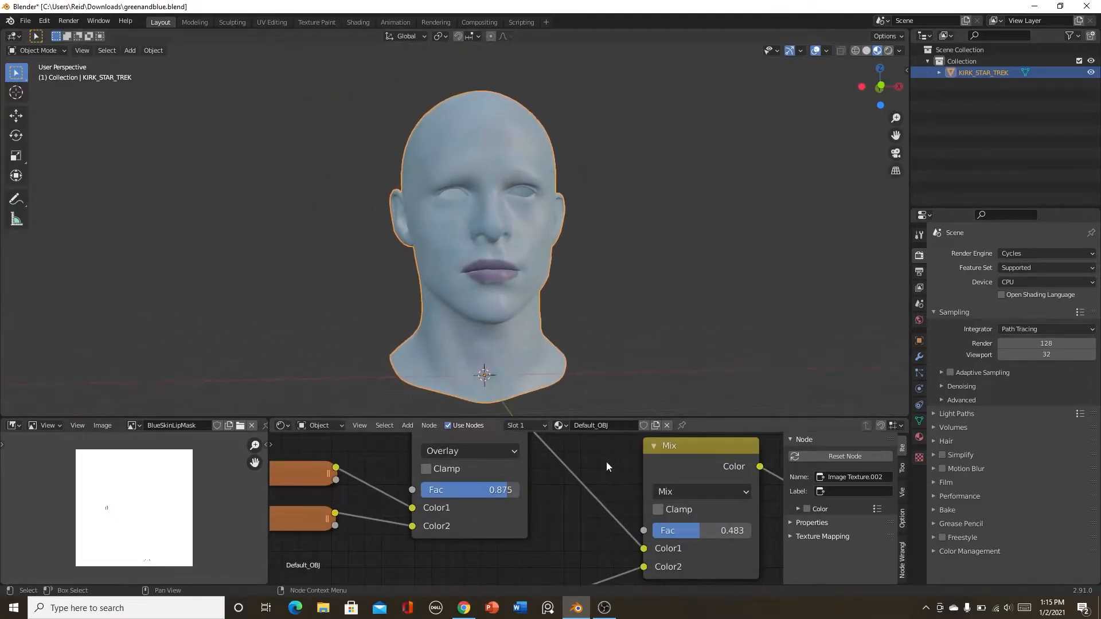
# Change the final Mix node's blending mode to Overlay and set its factor to 0.733.
pyautogui.scroll(-7, 628, 464)
pyautogui.moveTo(645, 467); pyautogui.dragTo(485, 475, button='middle')
pyautogui.scroll(3, 508, 494)
pyautogui.click(482, 476)
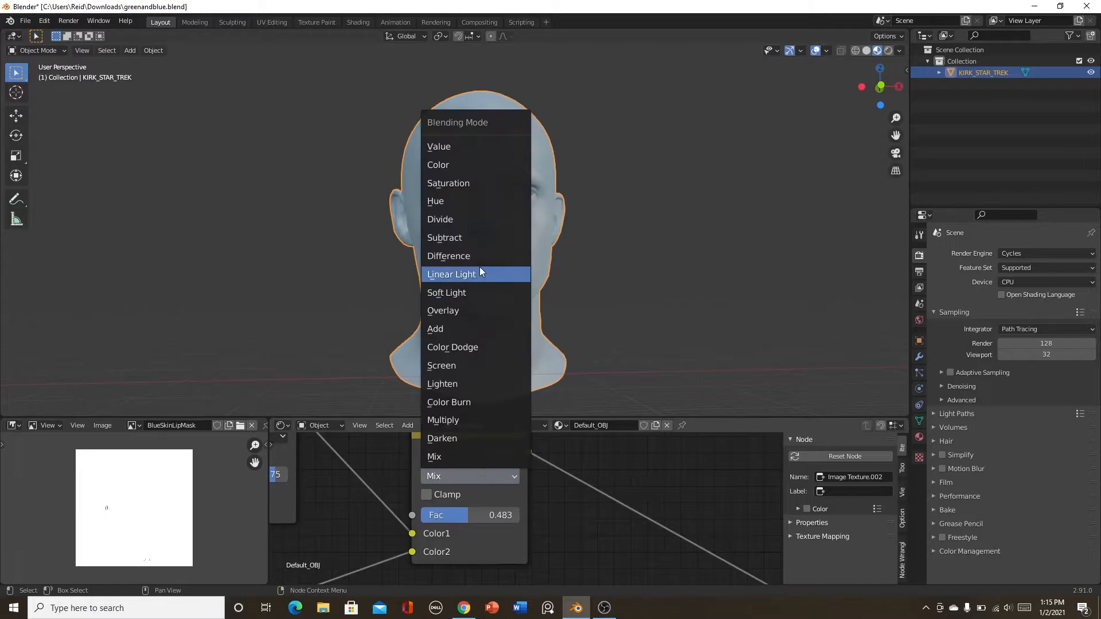
pyautogui.click(473, 311)
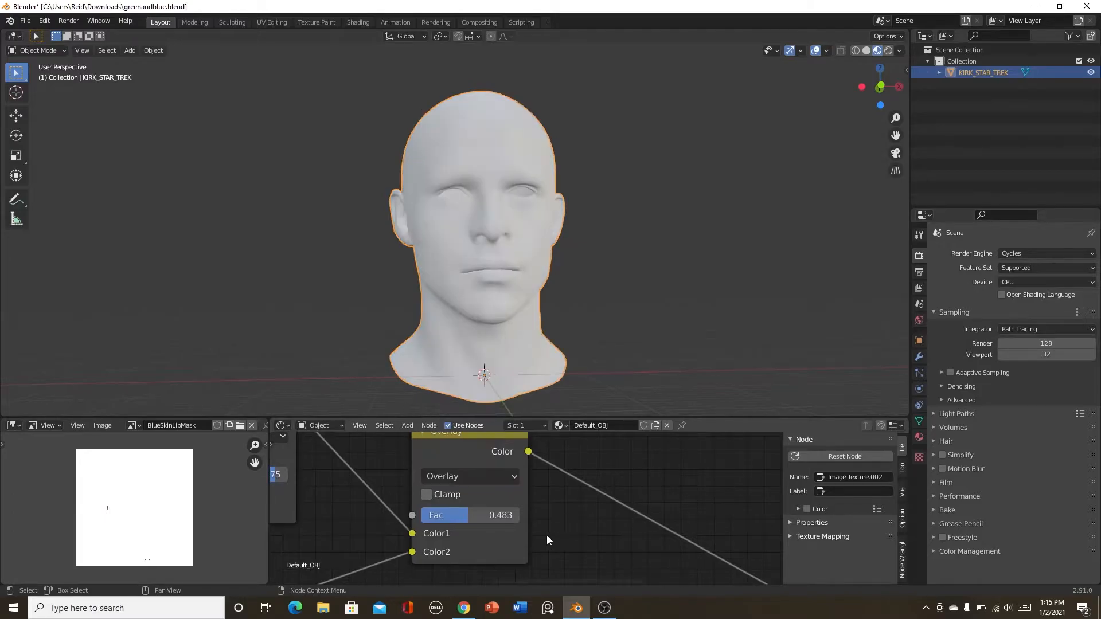
pyautogui.scroll(3, 507, 513)
pyautogui.moveTo(507, 505)
pyautogui.mouseDown()
pyautogui.moveTo(487, 505)
pyautogui.moveTo(560, 505)
pyautogui.mouseUp()
pyautogui.moveTo(479, 504); pyautogui.dragTo(580, 506, button='middle')
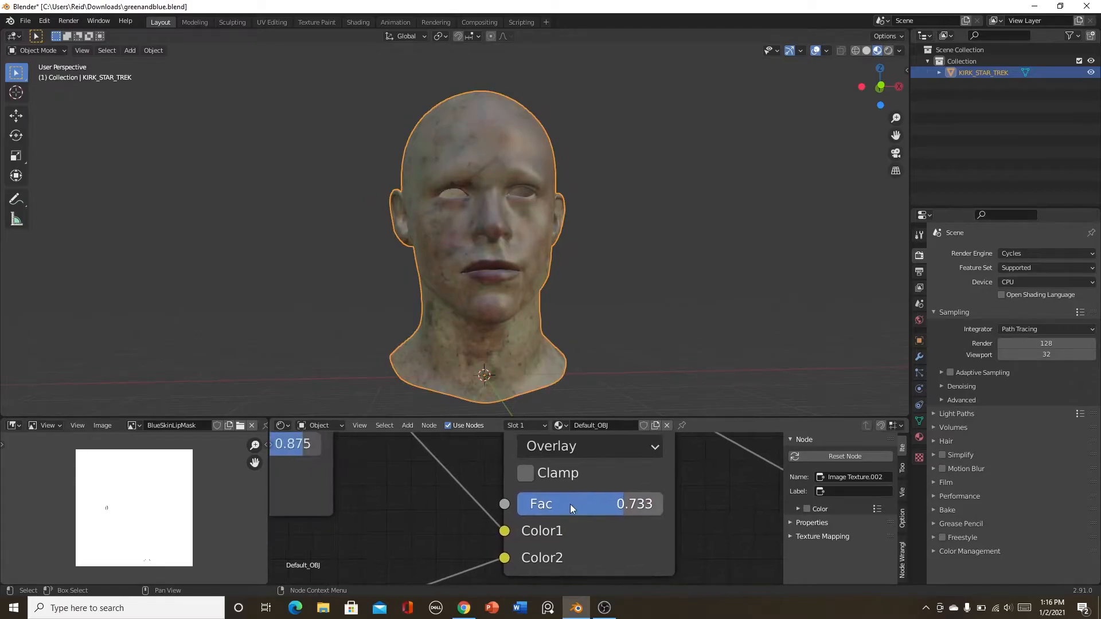
# Swap the Color1 and Color2 inputs of the final Overlay node and set its factor to 0.717.
pyautogui.moveTo(507, 532); pyautogui.dragTo(509, 555)
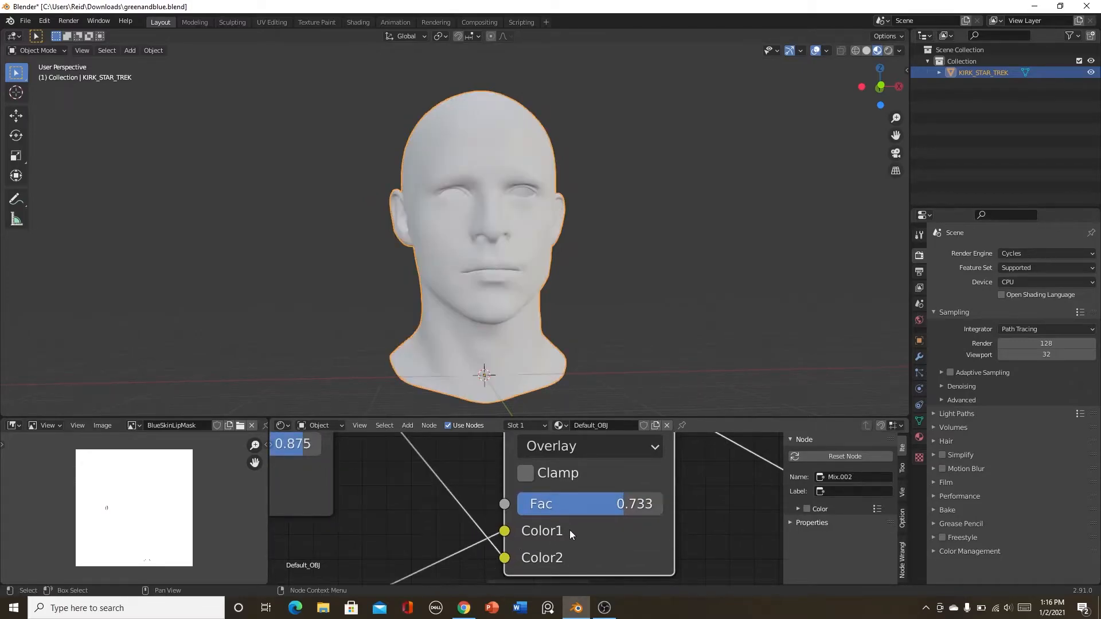
pyautogui.moveTo(576, 534); pyautogui.dragTo(495, 534, button='middle')
pyautogui.moveTo(539, 504)
pyautogui.mouseDown()
pyautogui.moveTo(578, 503)
pyautogui.moveTo(505, 504)
pyautogui.moveTo(556, 504)
pyautogui.moveTo(530, 504)
pyautogui.moveTo(540, 504)
pyautogui.mouseUp()
pyautogui.scroll(-10, 523, 509)
pyautogui.scroll(7, 477, 509)
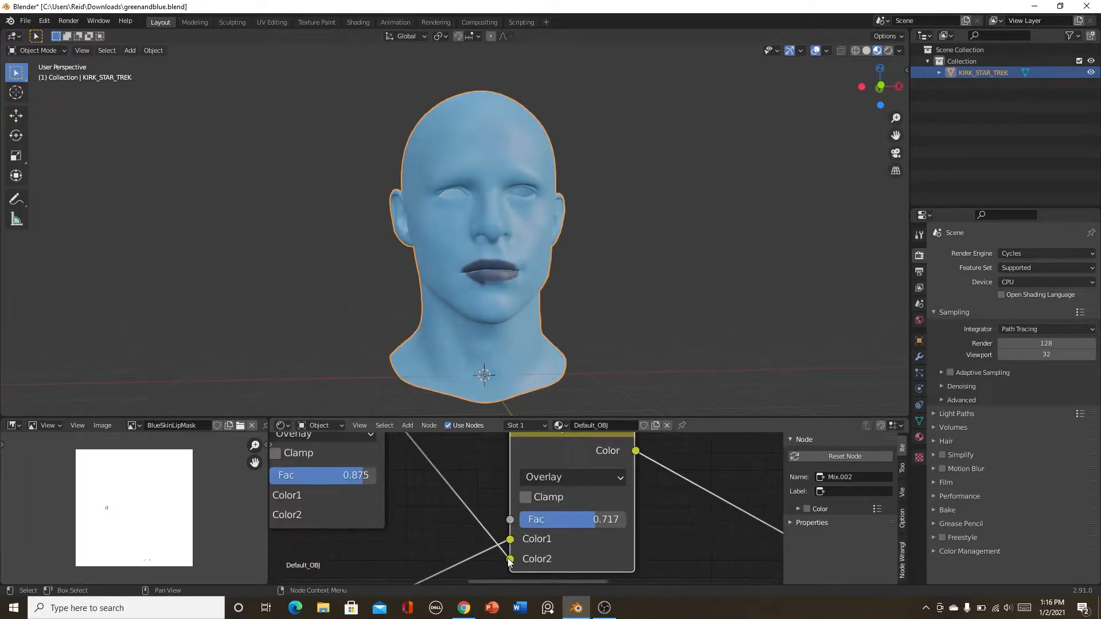
# Change the final Overlay node's blending mode to Mix and set its factor to 0.650.
pyautogui.click(573, 477)
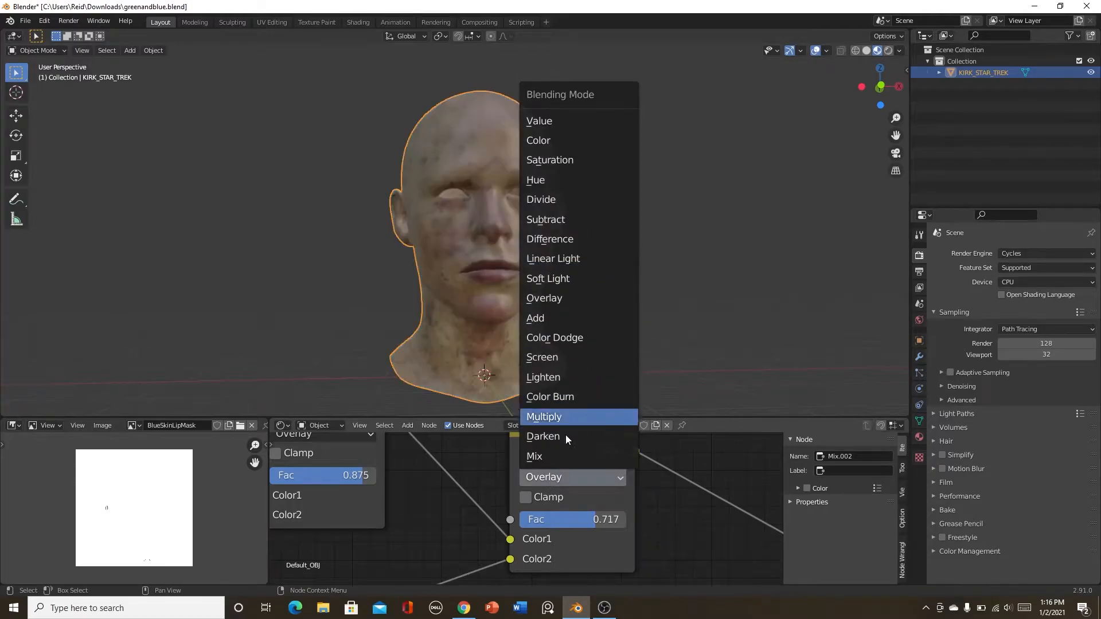
pyautogui.click(555, 458)
pyautogui.scroll(2, 558, 526)
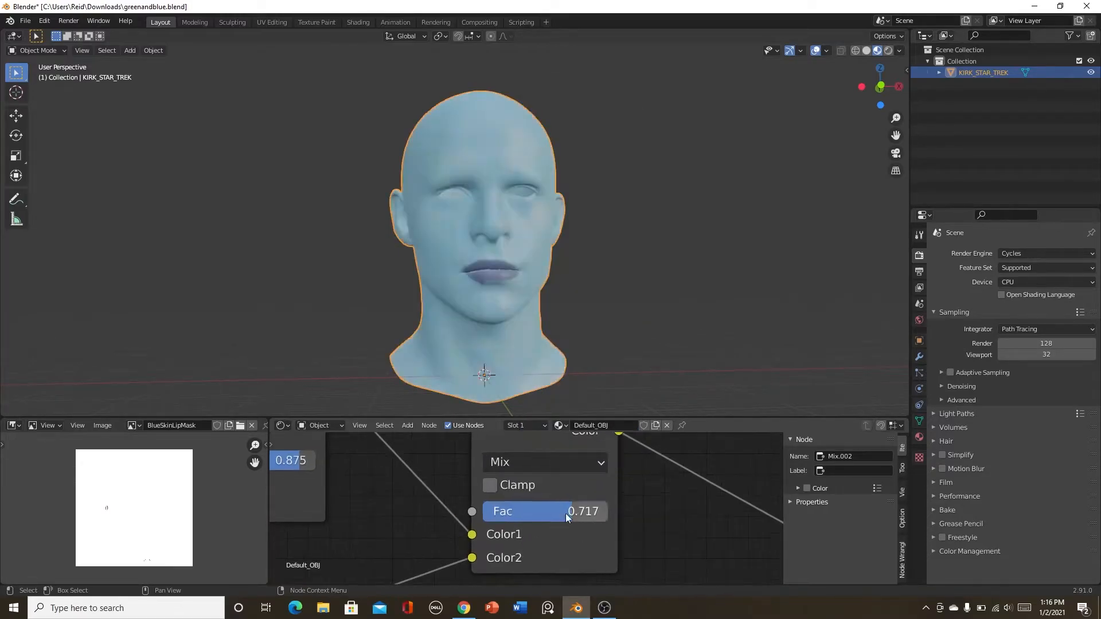
pyautogui.moveTo(568, 505); pyautogui.dragTo(550, 505)
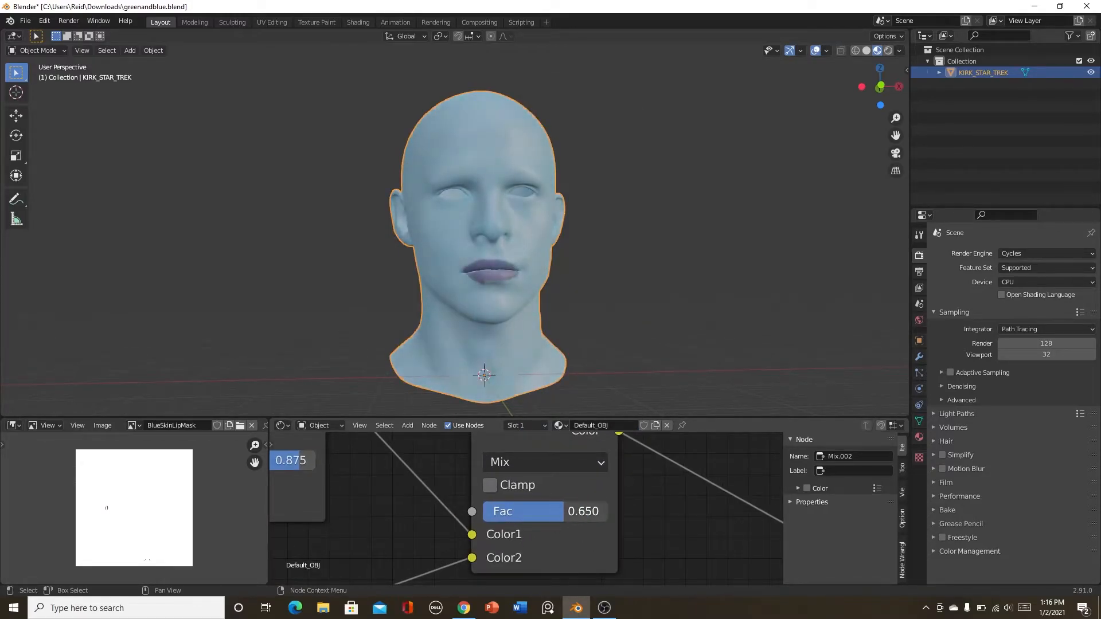
pyautogui.scroll(-5, 607, 499)
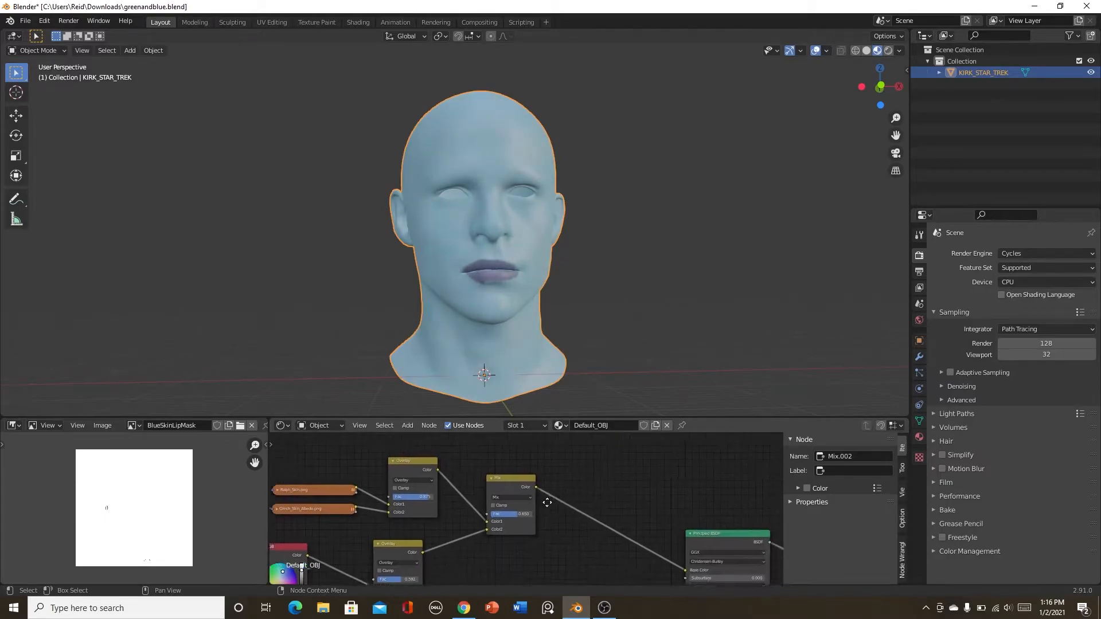
# Insert a MixRGB node on the link between the final Mix node and the Principled BSDF's Base Color.
pyautogui.hotkey('shift', 'a')
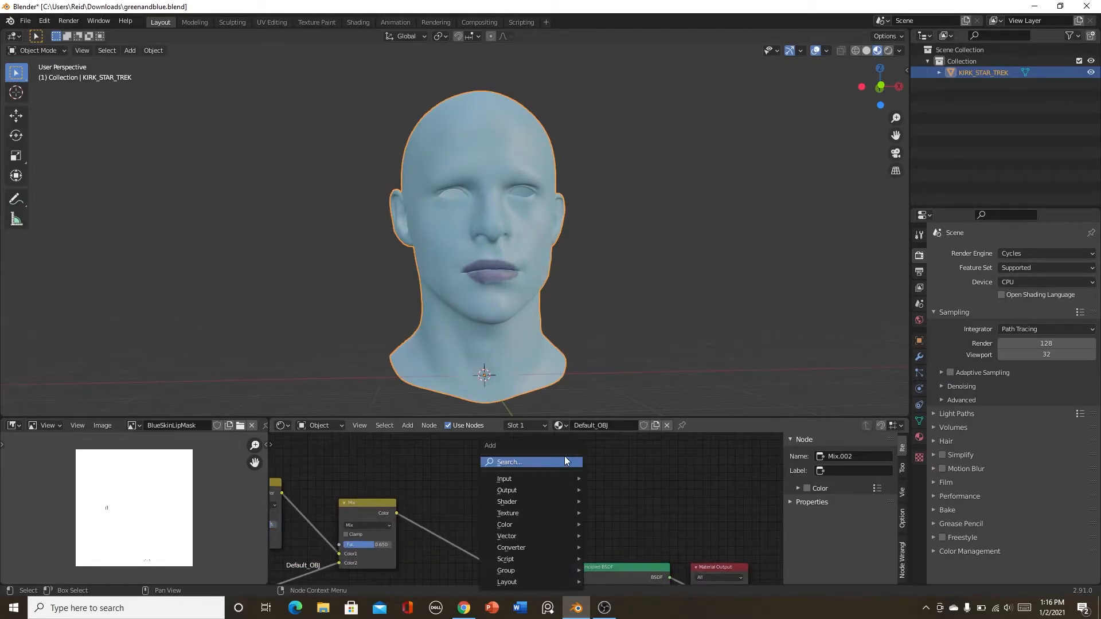
pyautogui.click(566, 463)
pyautogui.write('mix')
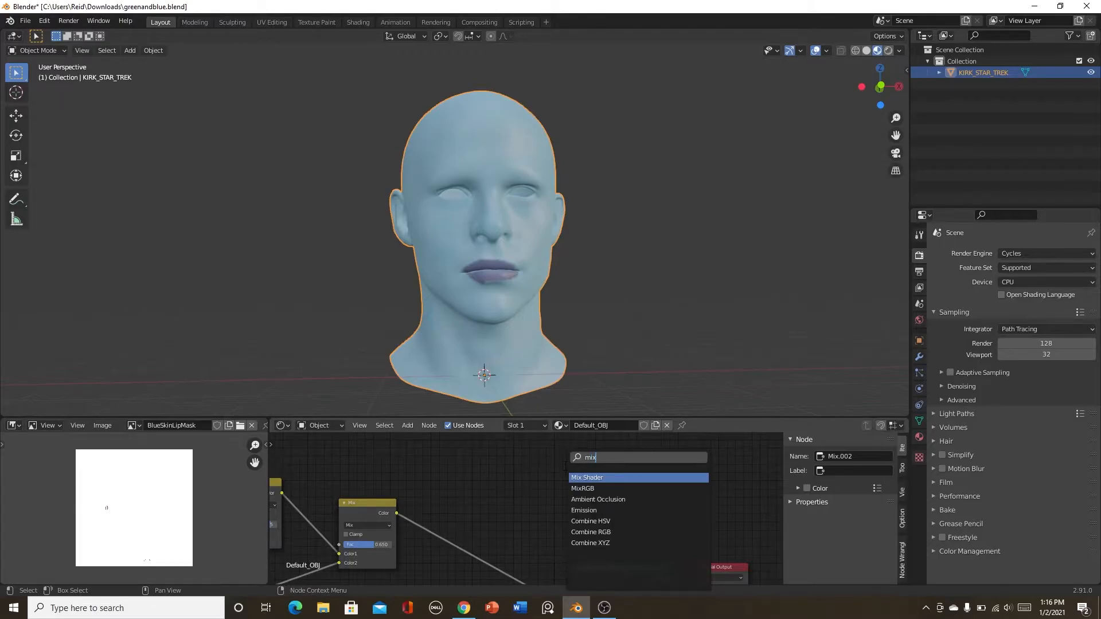
pyautogui.press('Down')
pyautogui.press('Return')
pyautogui.click(555, 522)
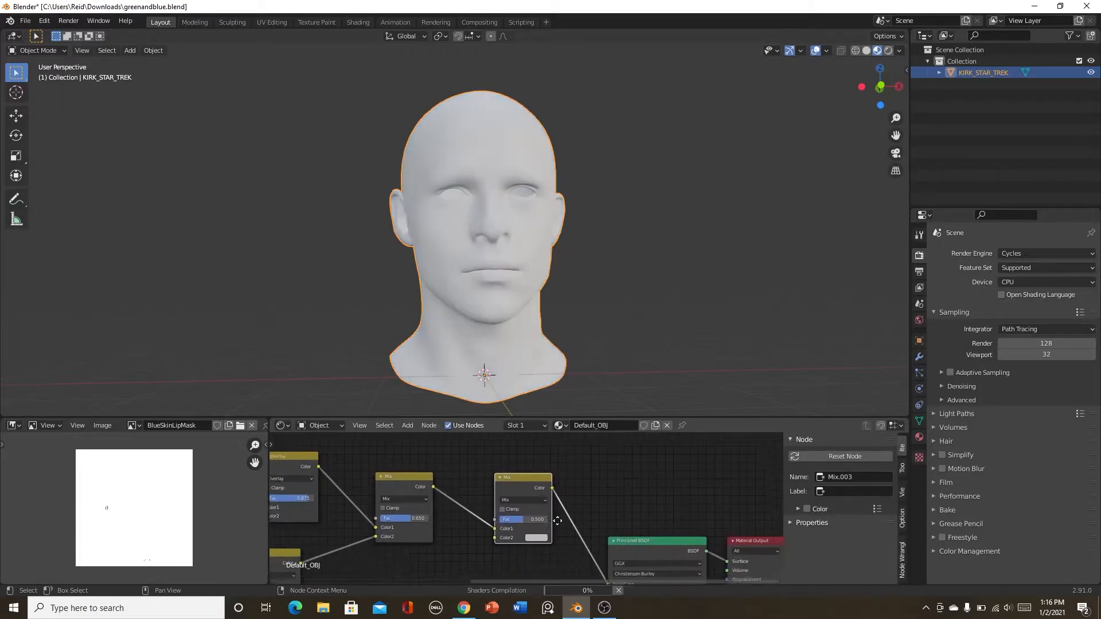
pyautogui.moveTo(554, 522); pyautogui.dragTo(574, 515, button='middle')
pyautogui.scroll(1, 574, 515)
pyautogui.scroll(-2, 524, 339)
pyautogui.moveTo(525, 340)
pyautogui.mouseDown(button='middle')
pyautogui.moveTo(500, 344)
pyautogui.moveTo(521, 336)
pyautogui.moveTo(512, 348)
pyautogui.mouseUp(button='middle')
pyautogui.scroll(3, 501, 344)
pyautogui.scroll(-1, 520, 336)
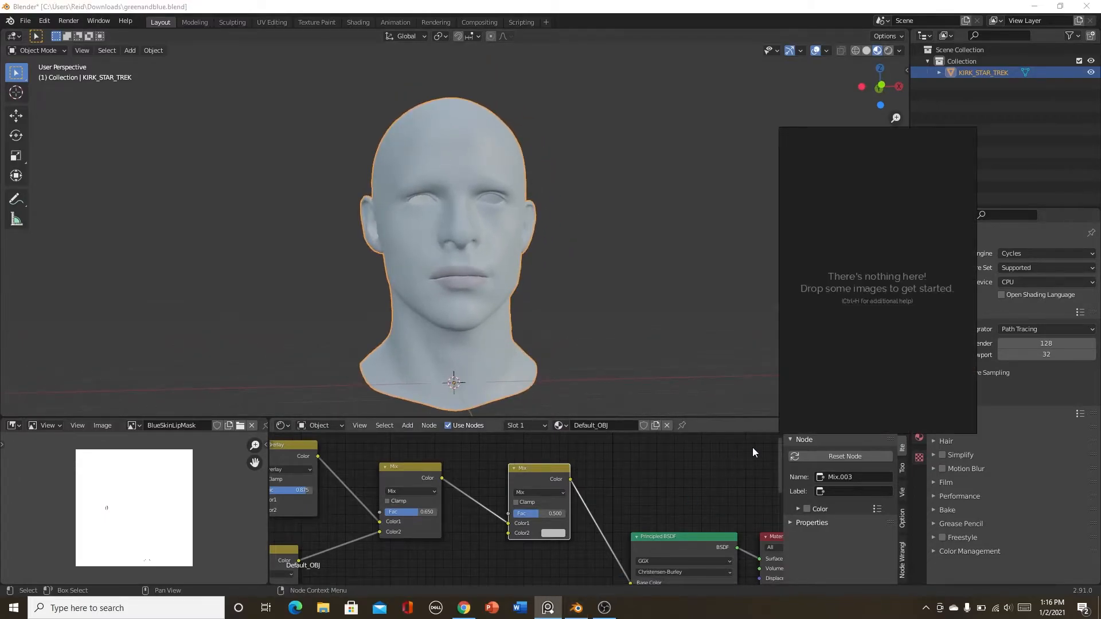
# Switch to PureRef, move its empty window next to the head, and enable always on top.
pyautogui.moveTo(831, 384); pyautogui.dragTo(719, 366)
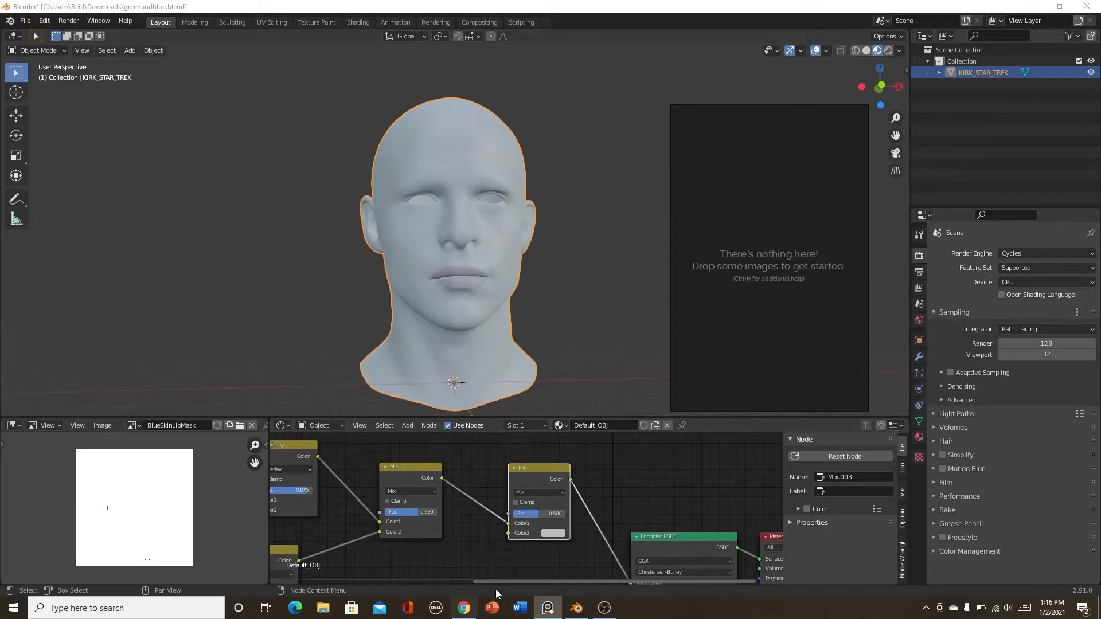
pyautogui.moveTo(549, 613)
pyautogui.click(581, 584)
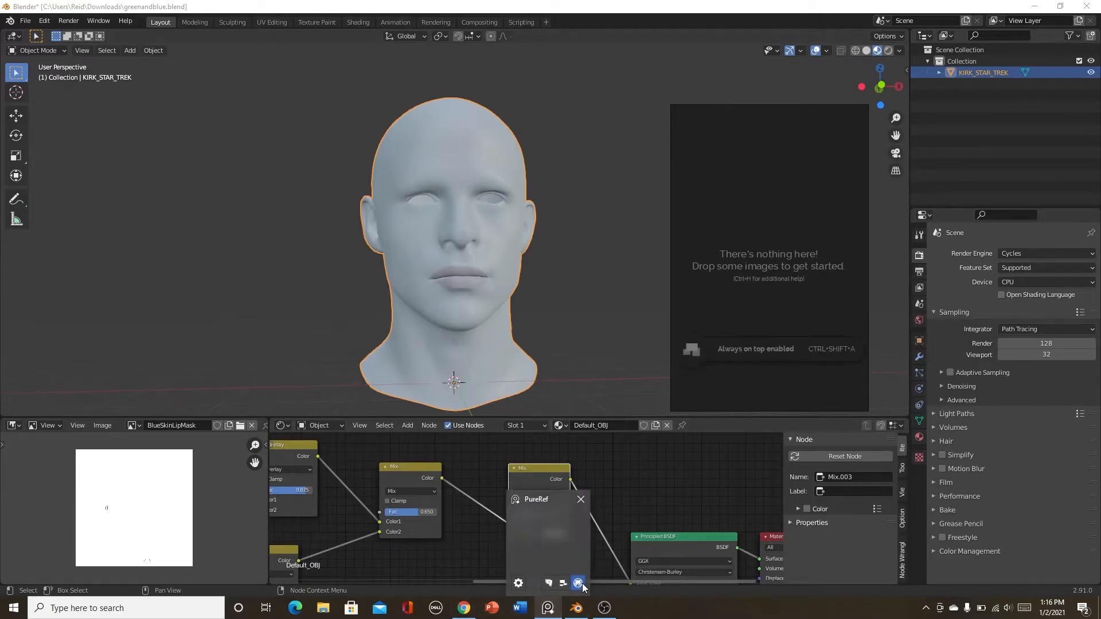
# Load the nightcrawler JPG from the Downloads folder into the PureRef window and close File Explorer.
pyautogui.click(324, 609)
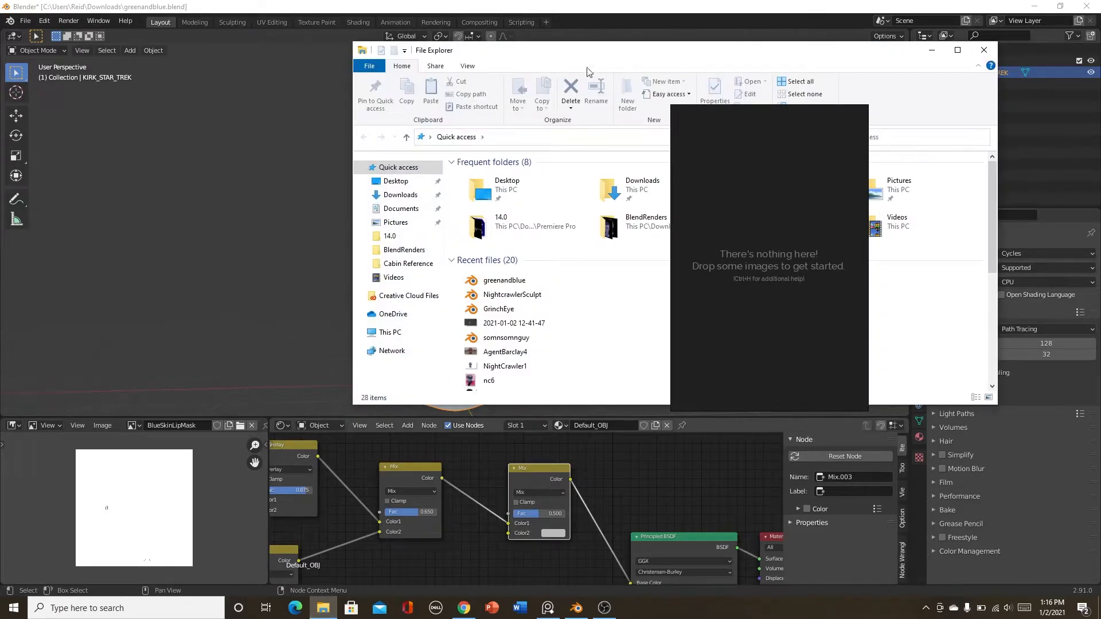
pyautogui.moveTo(523, 52); pyautogui.dragTo(268, 72)
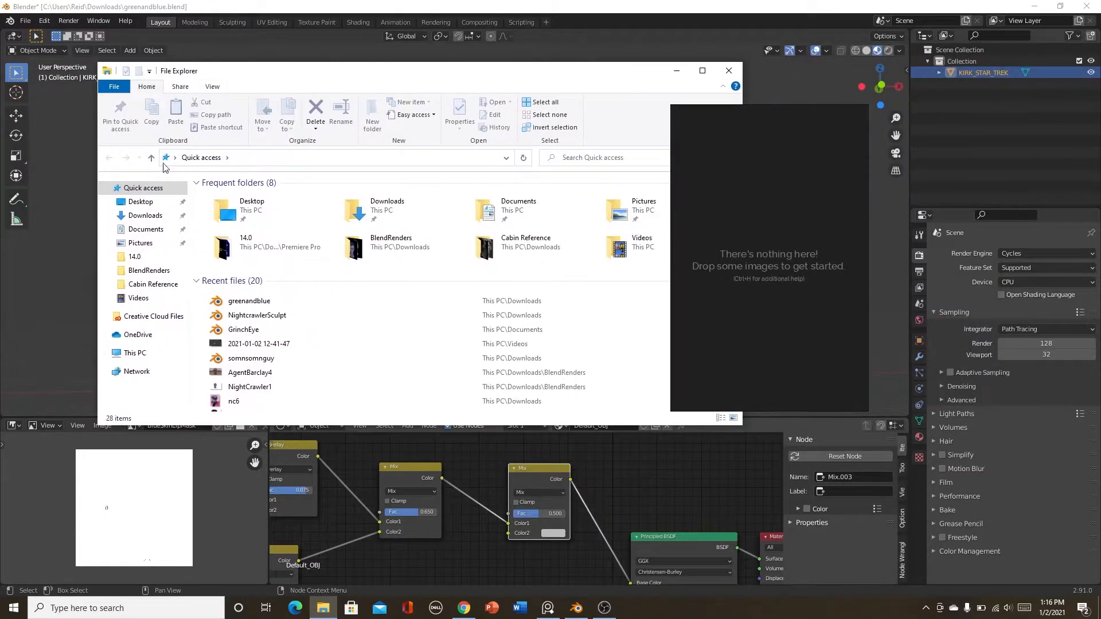
pyautogui.click(146, 216)
pyautogui.scroll(-4, 418, 278)
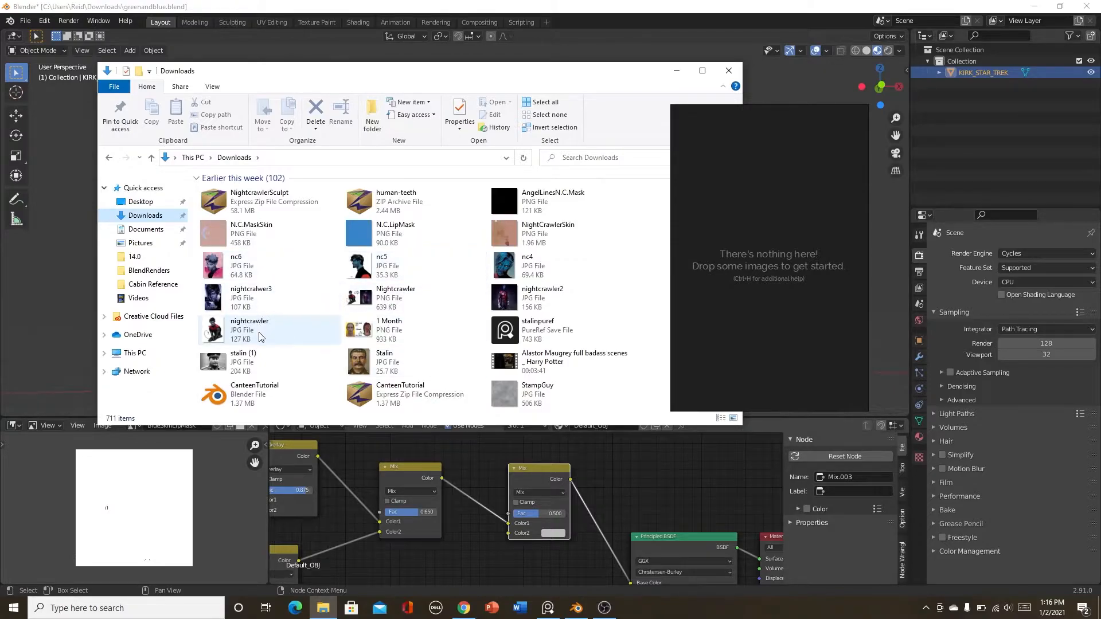
pyautogui.moveTo(259, 332); pyautogui.dragTo(775, 263)
pyautogui.moveTo(762, 253); pyautogui.dragTo(769, 360, button='middle')
pyautogui.scroll(2, 781, 319)
pyautogui.moveTo(738, 271); pyautogui.dragTo(741, 313, button='middle')
pyautogui.click(729, 71)
# Place the reference window beside the head and frame the character's head and shoulders in it.
pyautogui.moveTo(786, 312); pyautogui.dragTo(746, 301, button='right')
pyautogui.scroll(-2, 756, 322)
pyautogui.scroll(4, 748, 314)
pyautogui.moveTo(720, 274)
pyautogui.mouseDown(button='middle')
pyautogui.moveTo(737, 308)
pyautogui.moveTo(710, 265)
pyautogui.mouseUp(button='middle')
pyautogui.scroll(2, 685, 136)
pyautogui.scroll(-1, 732, 286)
pyautogui.scroll(-1, 712, 299)
pyautogui.moveTo(673, 200); pyautogui.dragTo(698, 226, button='middle')
pyautogui.scroll(-2, 712, 253)
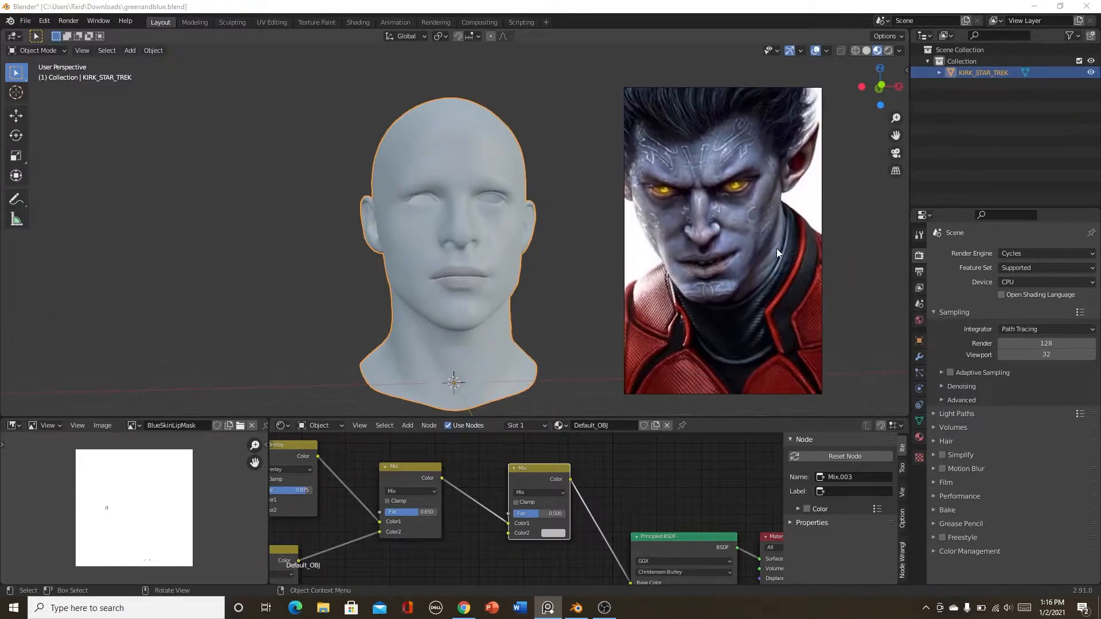
pyautogui.scroll(-1, 749, 304)
pyautogui.moveTo(750, 304); pyautogui.dragTo(765, 314, button='middle')
pyautogui.scroll(1, 769, 310)
pyautogui.scroll(-1, 768, 310)
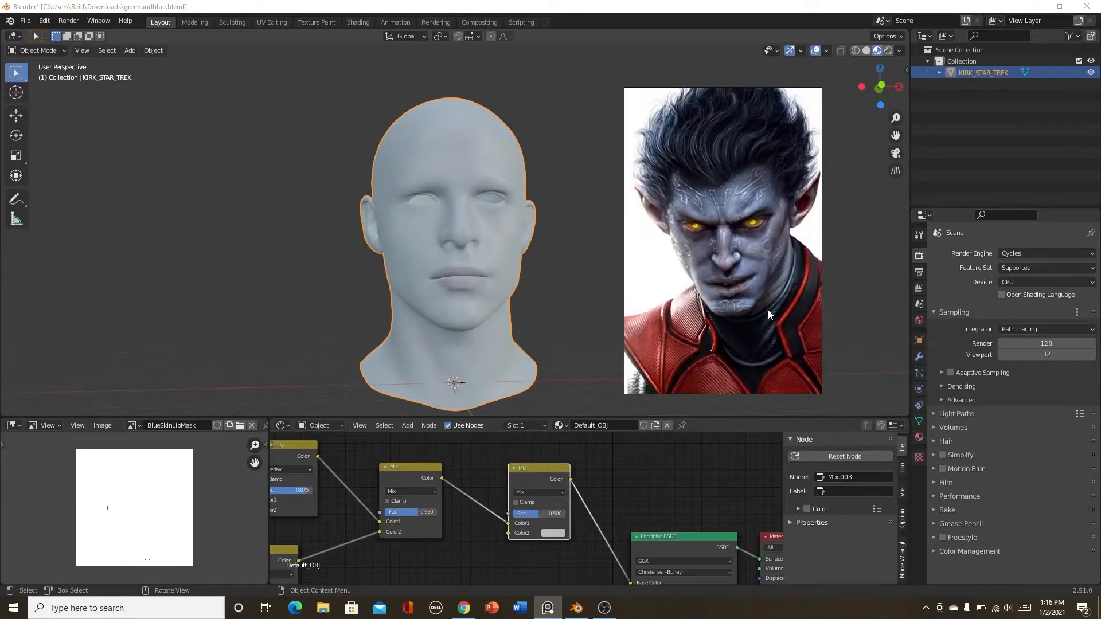
# Widen the reference window and recenter the portrait inside it.
pyautogui.moveTo(823, 293); pyautogui.dragTo(854, 294)
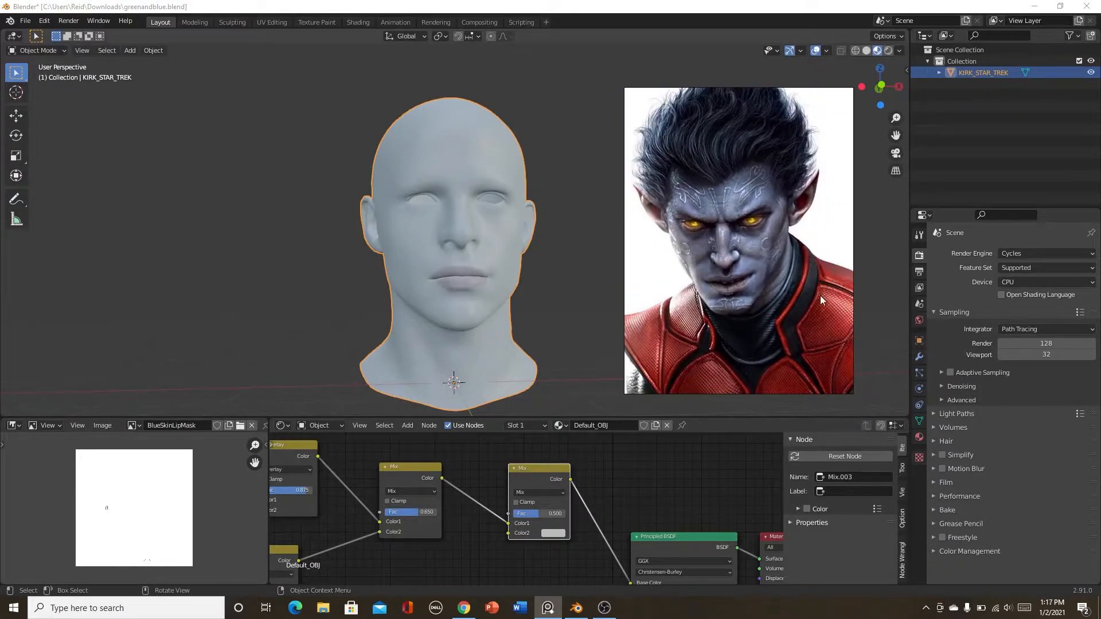
pyautogui.scroll(-1, 801, 300)
pyautogui.moveTo(801, 299); pyautogui.dragTo(811, 314, button='middle')
pyautogui.scroll(1, 808, 315)
pyautogui.scroll(-2, 599, 541)
# Set the newly inserted Mix node's blending mode to Overlay.
pyautogui.moveTo(598, 541)
pyautogui.mouseDown(button='middle')
pyautogui.moveTo(563, 526)
pyautogui.moveTo(589, 552)
pyautogui.mouseUp(button='middle')
pyautogui.scroll(3, 516, 550)
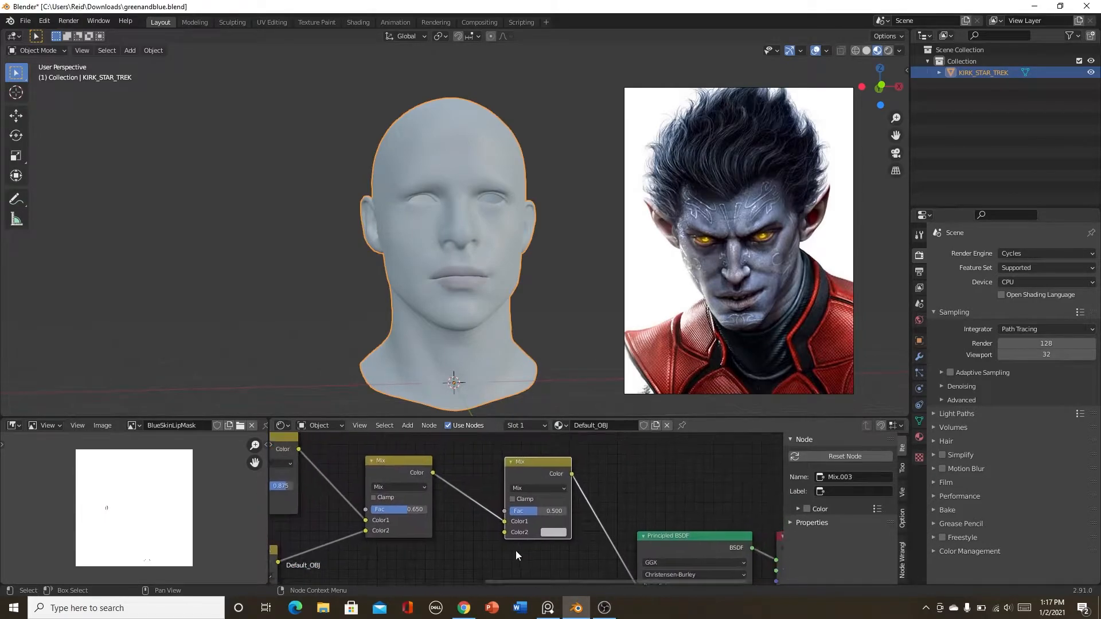
pyautogui.click(535, 480)
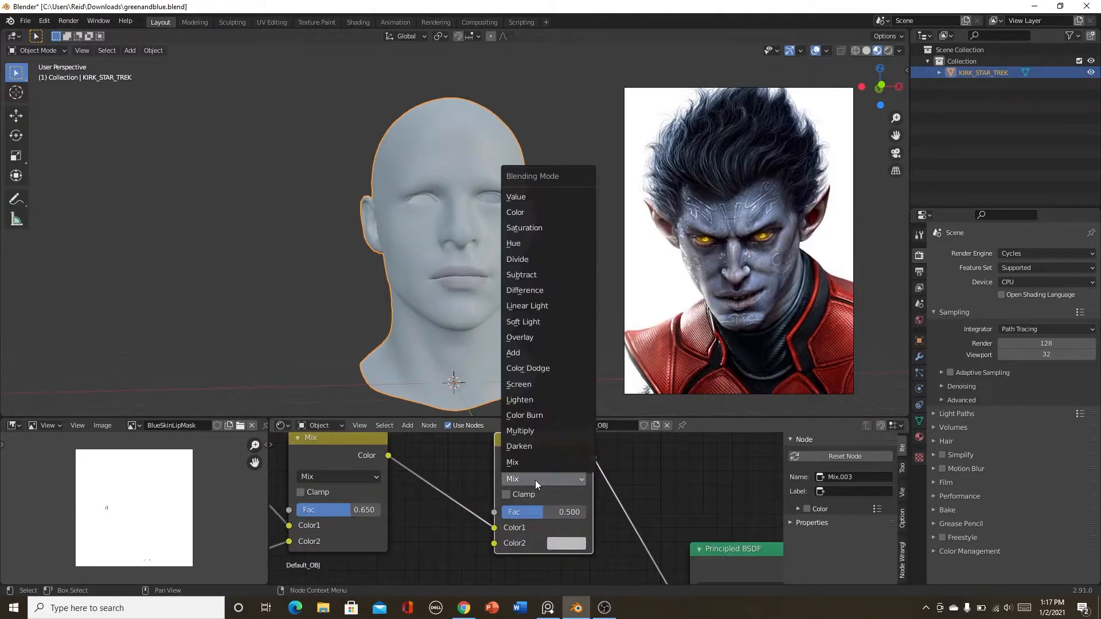
pyautogui.click(526, 337)
# Duplicate the BlueSkinLipMask image texture node and place the copy below the last two mixing nodes.
pyautogui.scroll(-2, 530, 493)
pyautogui.moveTo(505, 504); pyautogui.dragTo(574, 471, button='middle')
pyautogui.scroll(1, 483, 511)
pyautogui.scroll(-4, 475, 521)
pyautogui.moveTo(475, 520); pyautogui.dragTo(539, 489, button='middle')
pyautogui.click(329, 566)
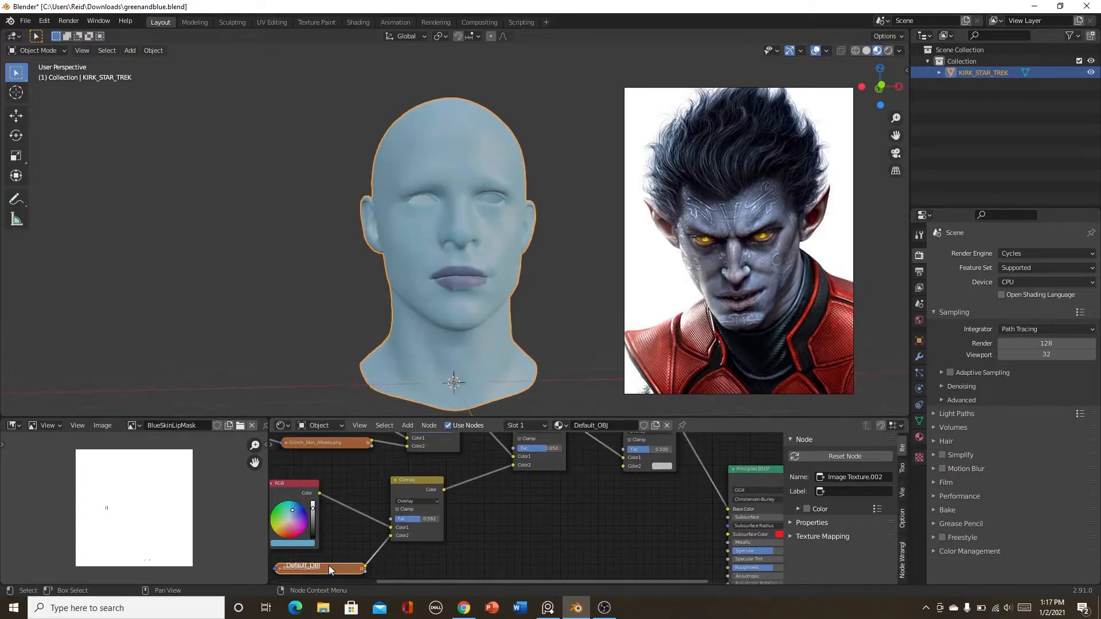
pyautogui.hotkey('shift', 'd')
pyautogui.click(574, 488)
pyautogui.scroll(7, 527, 507)
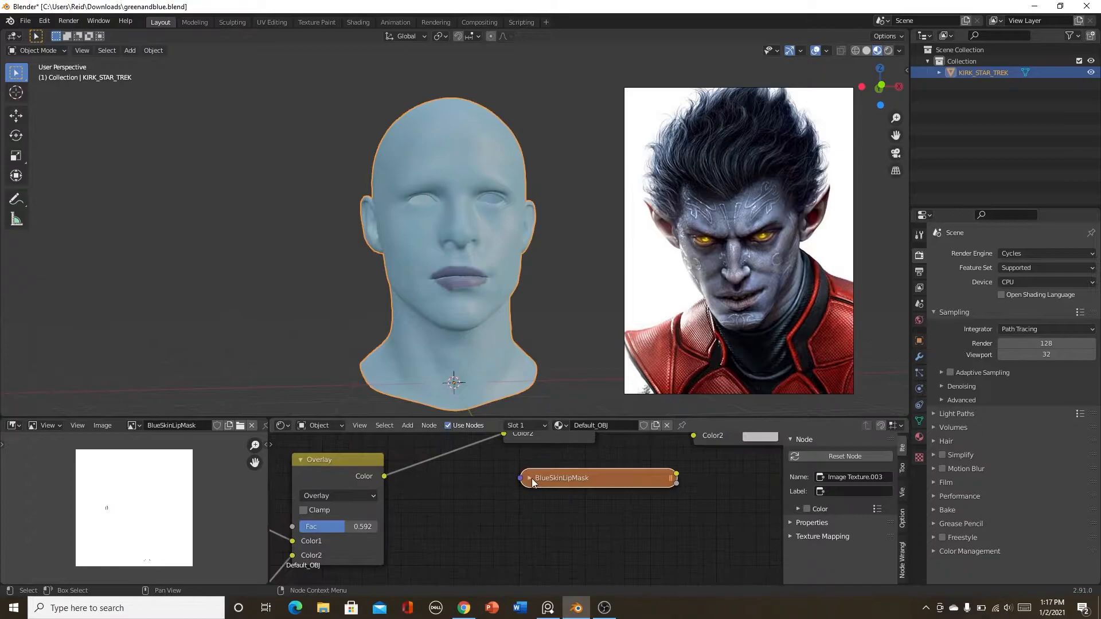
# Expand the duplicated texture node, unlink its image, and start a new image named BlueSkinHighlights.
pyautogui.click(530, 479)
pyautogui.click(665, 528)
pyautogui.click(579, 529)
pyautogui.click(588, 480)
pyautogui.write('Bli')
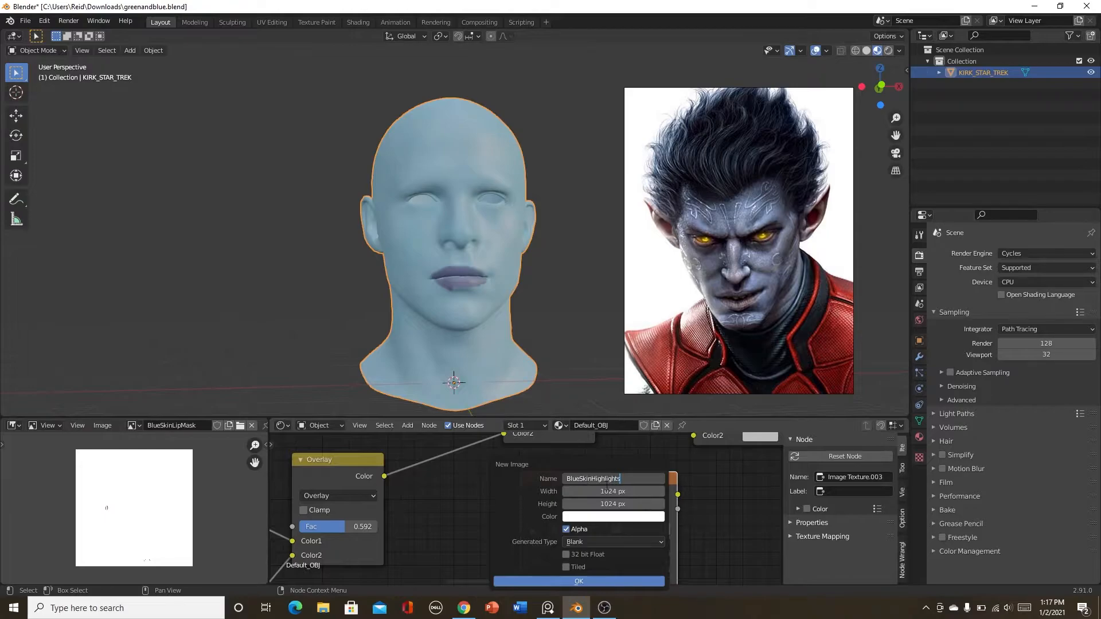
pyautogui.write('eSkinHighlights')
# Create the new image at 2048 × 2048 px in white and display it in the Image Editor.
pyautogui.click(608, 490)
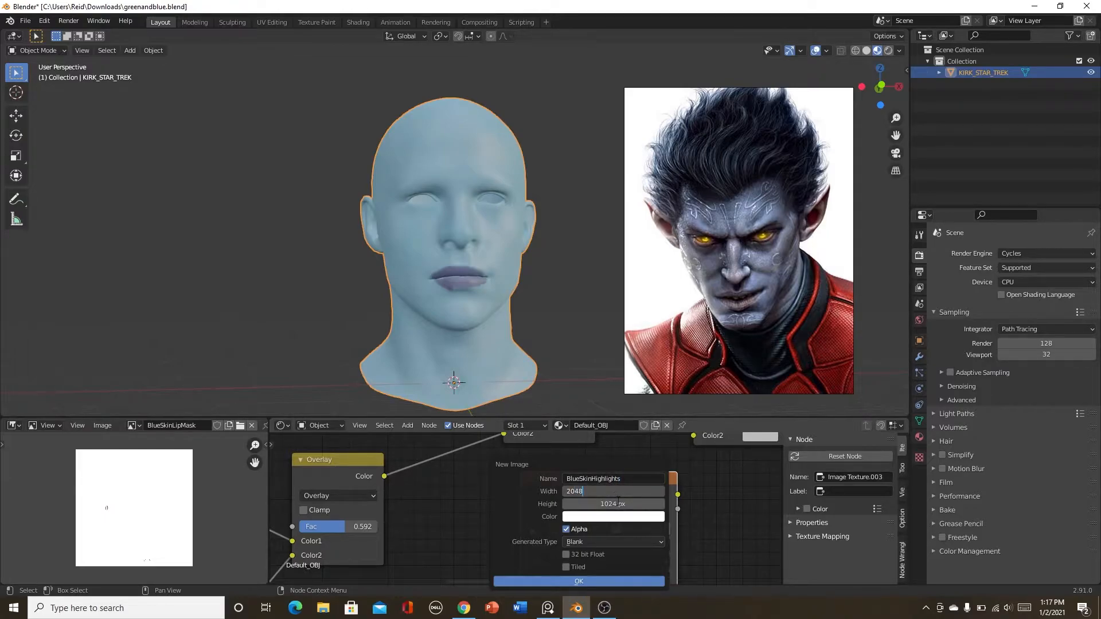
pyautogui.click(619, 503)
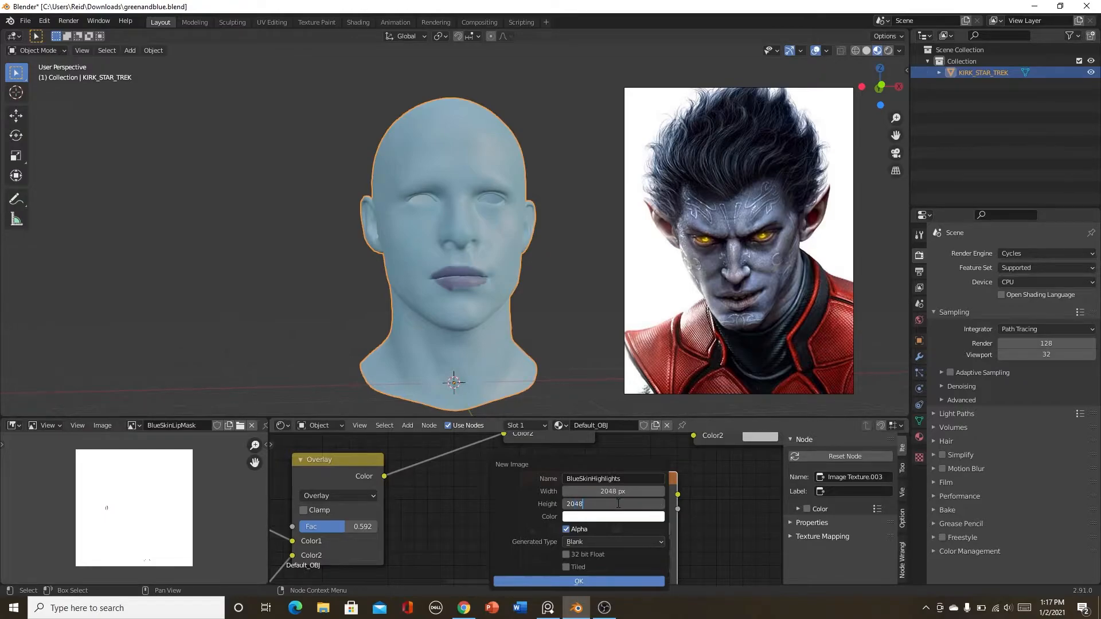
pyautogui.write('2048')
pyautogui.press('Return')
pyautogui.click(609, 518)
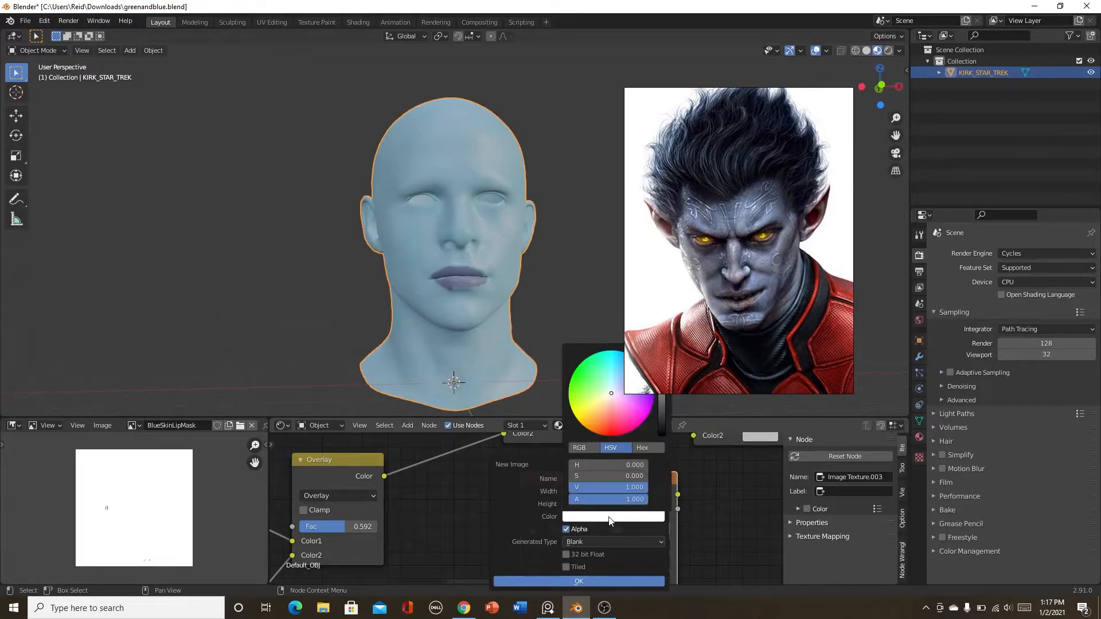
pyautogui.moveTo(661, 405); pyautogui.dragTo(661, 348)
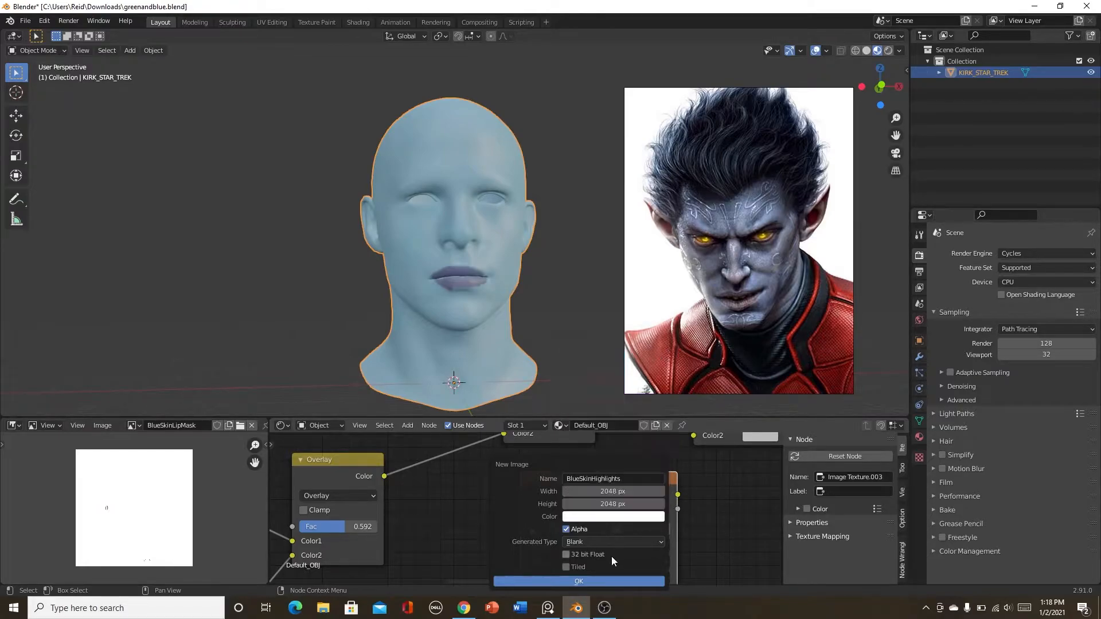
pyautogui.click(605, 580)
pyautogui.click(132, 428)
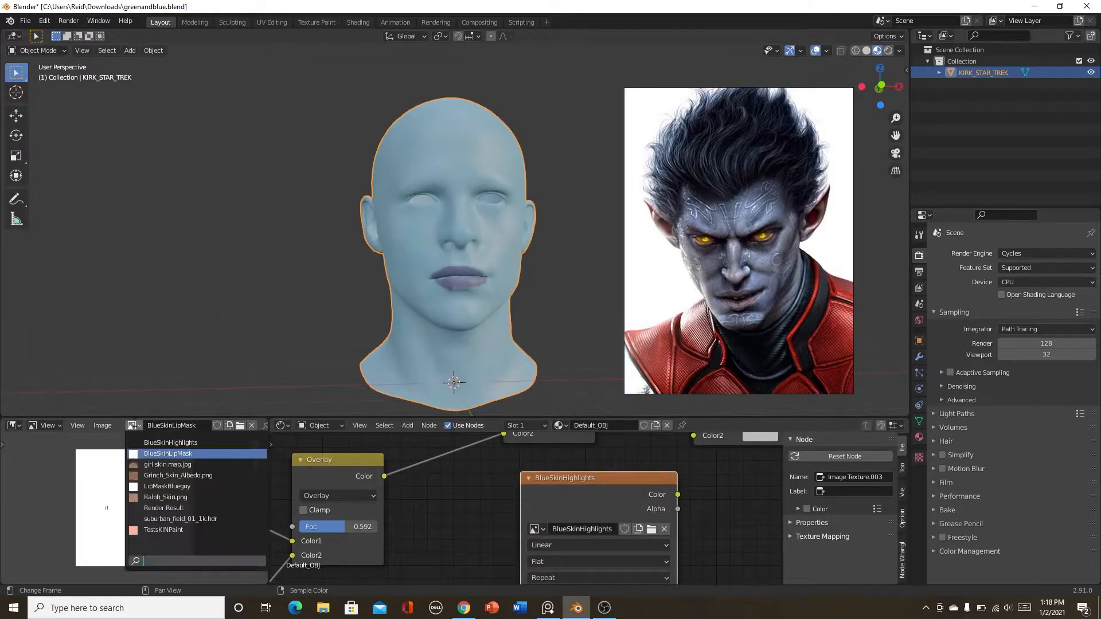
pyautogui.click(204, 442)
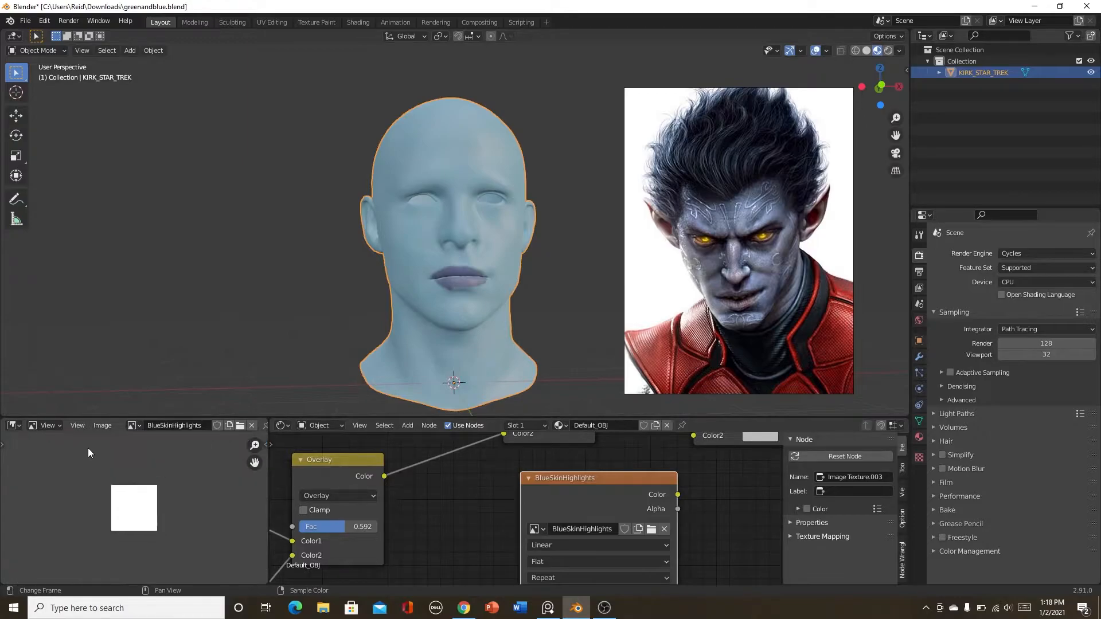
pyautogui.click(103, 426)
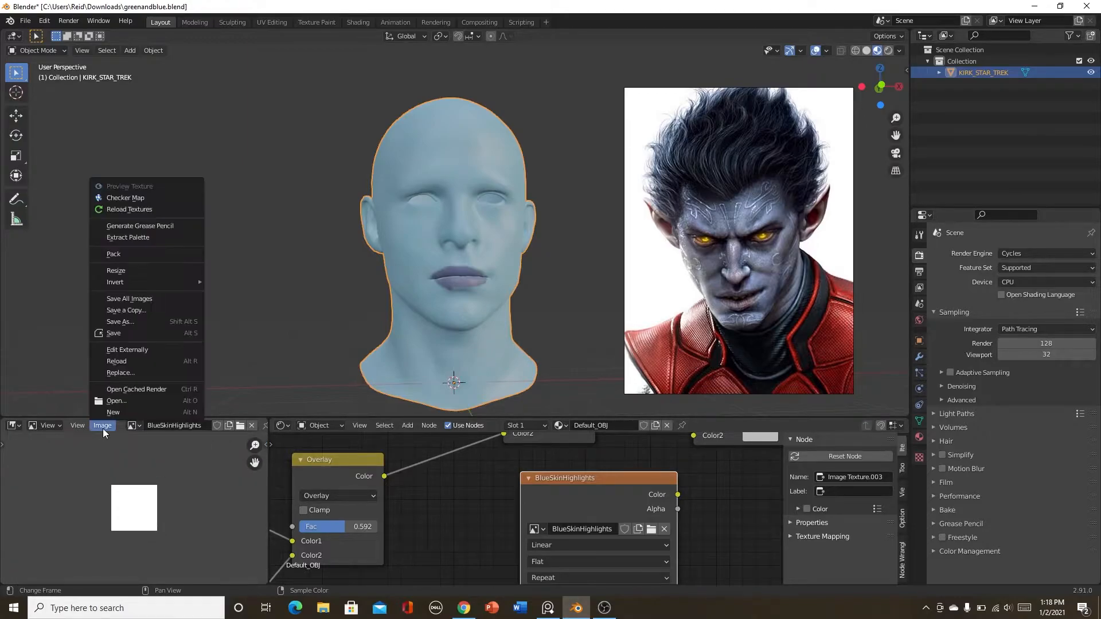
pyautogui.click(138, 310)
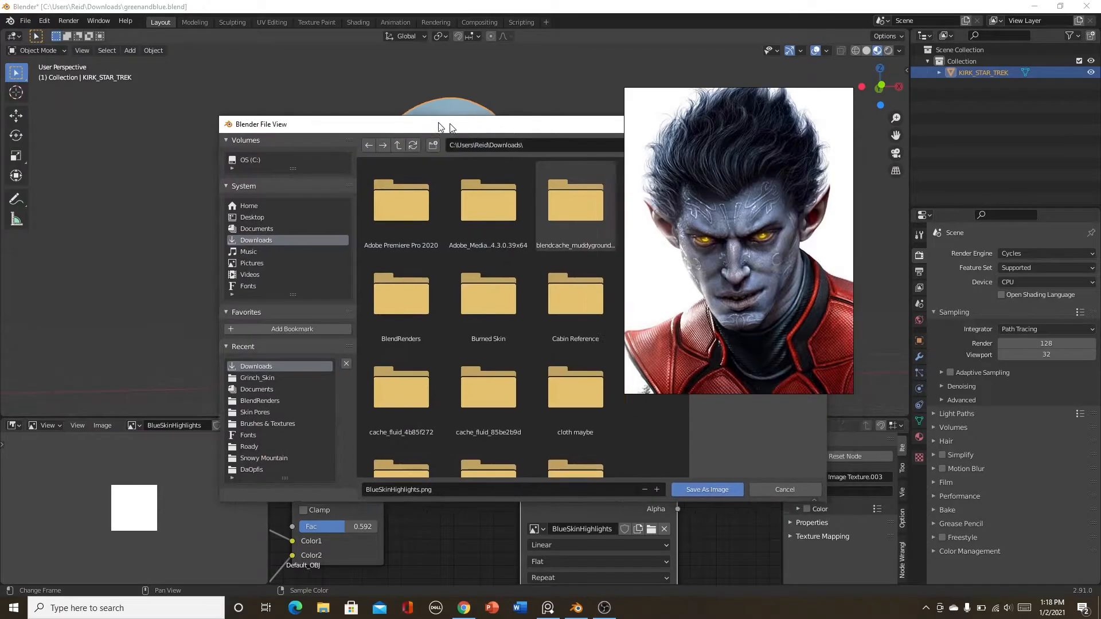
pyautogui.moveTo(464, 131); pyautogui.dragTo(200, 114)
pyautogui.click(547, 107)
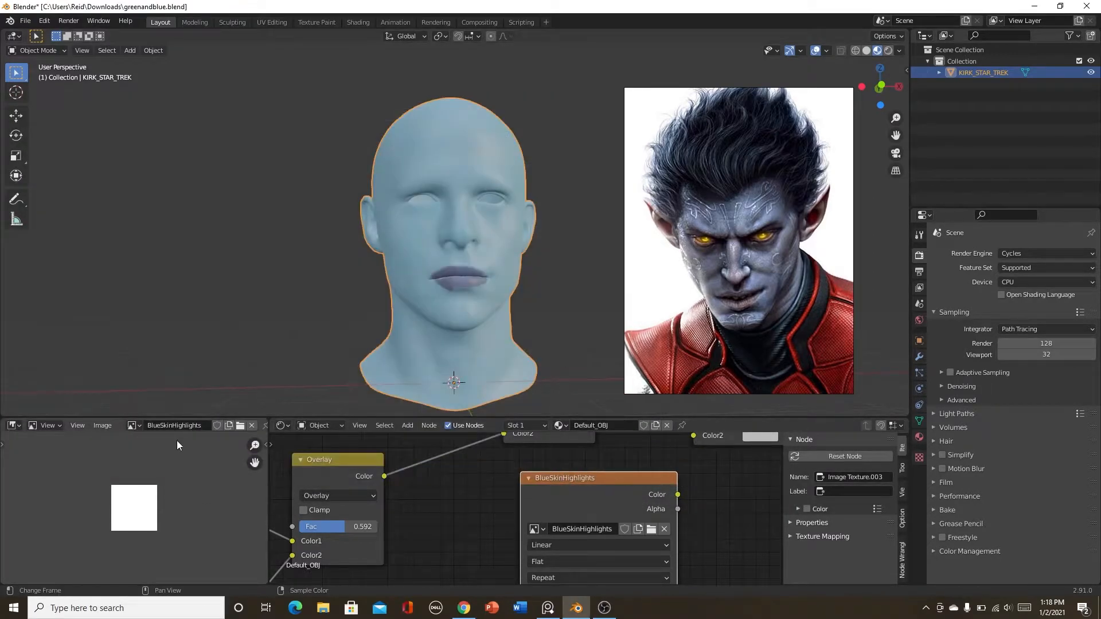
# Save the displayed image as BlueSkinHighlights.png in the Downloads folder.
pyautogui.click(112, 428)
pyautogui.click(160, 320)
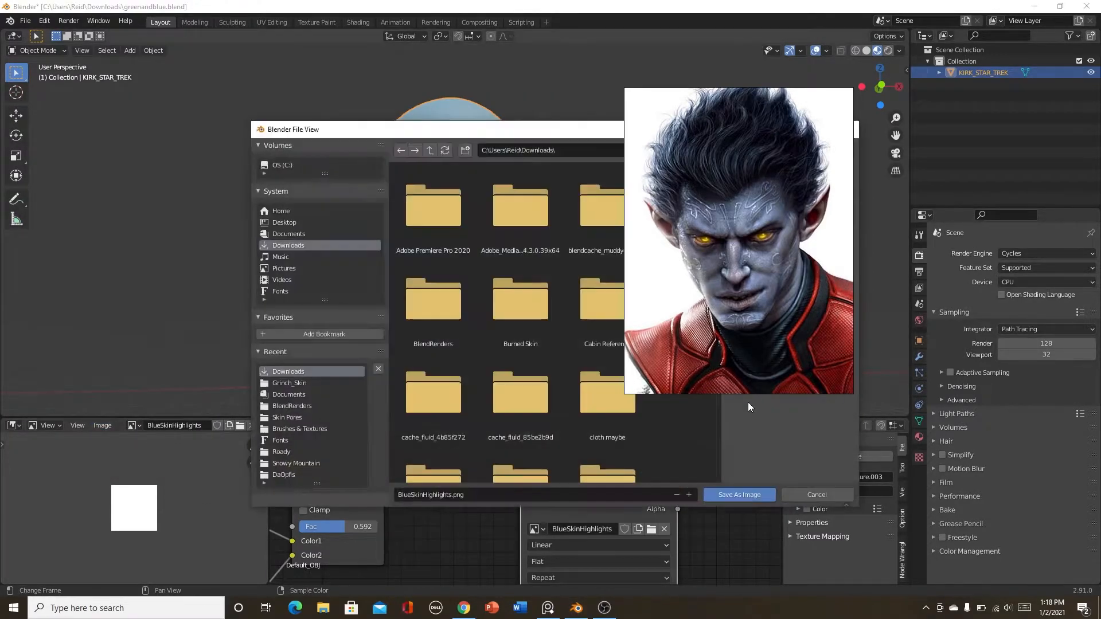
pyautogui.click(746, 493)
# Connect the BlueSkinHighlights node's Color output to Color2 of the last Overlay node.
pyautogui.scroll(-3, 676, 515)
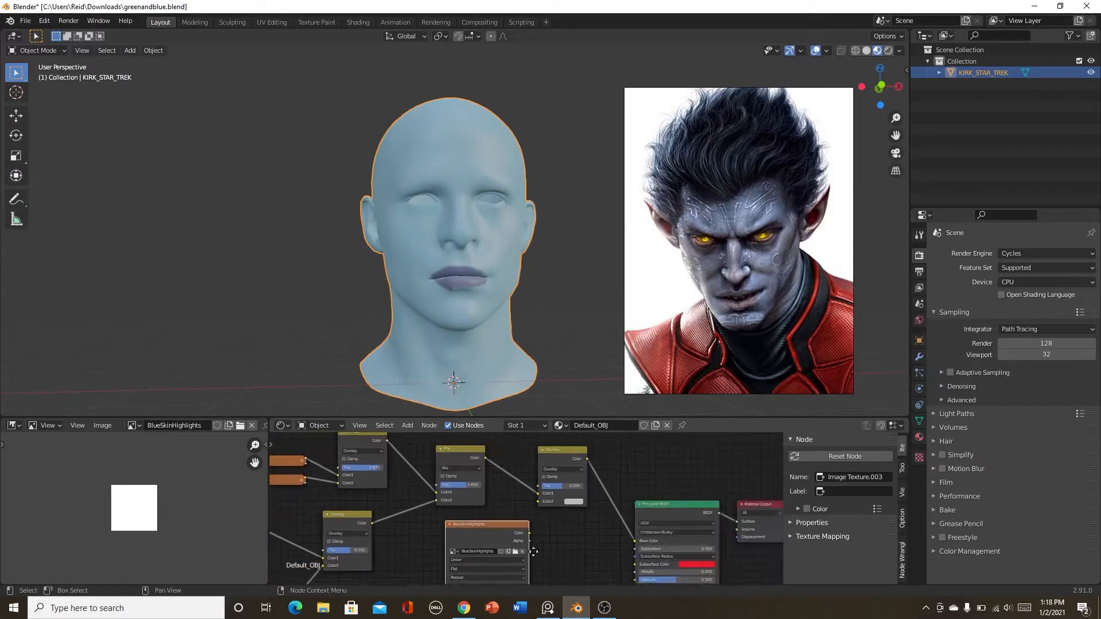
pyautogui.scroll(2, 534, 552)
pyautogui.moveTo(528, 544); pyautogui.dragTo(542, 498)
pyautogui.moveTo(464, 535); pyautogui.dragTo(437, 533)
pyautogui.moveTo(480, 293); pyautogui.dragTo(447, 429, button='middle')
# Darken the blue of the RGB node that feeds the lip mask's Overlay node.
pyautogui.scroll(-8, 516, 507)
pyautogui.scroll(4, 498, 525)
pyautogui.scroll(-4, 379, 540)
pyautogui.moveTo(375, 541); pyautogui.dragTo(534, 505, button='middle')
pyautogui.scroll(1, 535, 506)
pyautogui.scroll(2, 534, 504)
pyautogui.moveTo(430, 474); pyautogui.dragTo(430, 482)
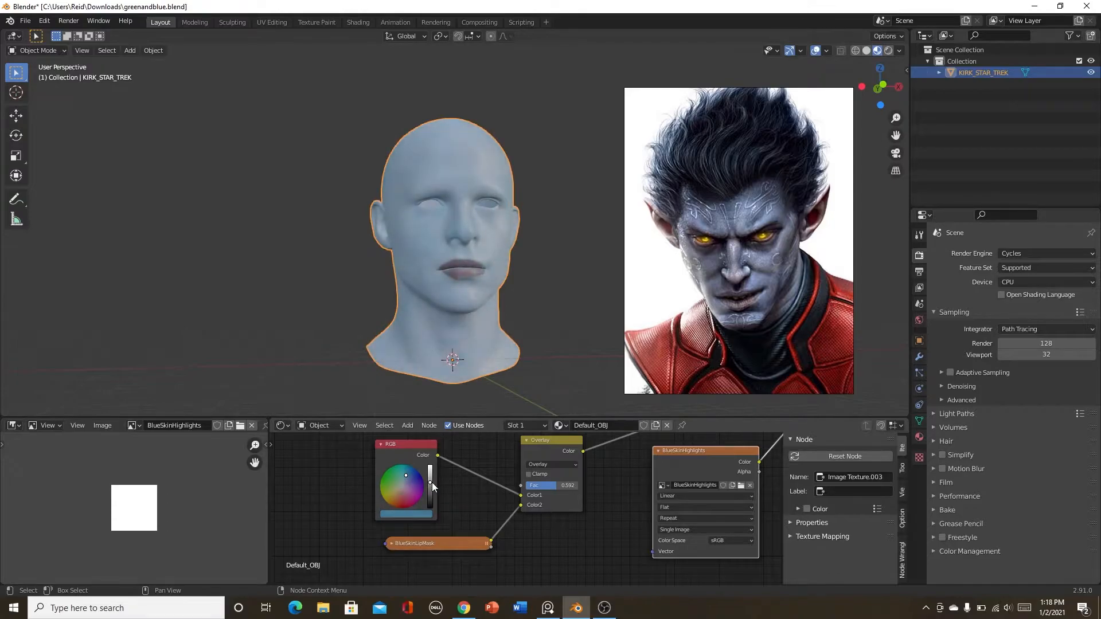
# Switch to the Texture Paint workspace and move the reference image clear of the head and texture slots.
pyautogui.click(313, 23)
pyautogui.moveTo(721, 318)
pyautogui.mouseDown(button='right')
pyautogui.moveTo(911, 352)
pyautogui.moveTo(1050, 447)
pyautogui.moveTo(1025, 273)
pyautogui.moveTo(1002, 278)
pyautogui.mouseUp(button='right')
pyautogui.scroll(5, 1000, 201)
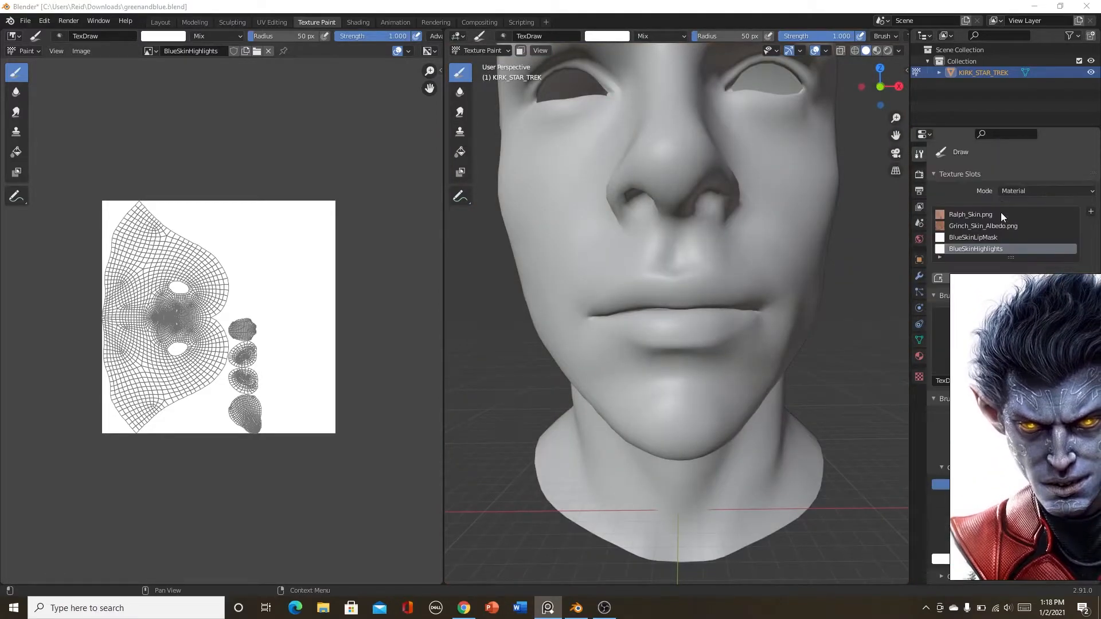
pyautogui.scroll(-8, 1052, 473)
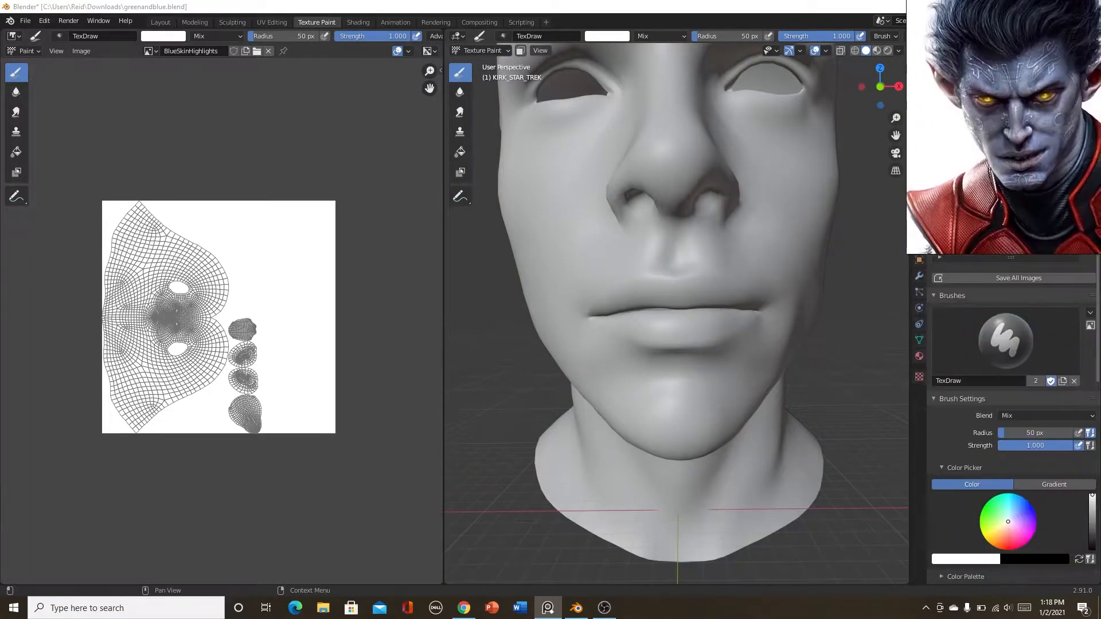
# Set the TexDraw brush strength to 0.3 and the brush colour to light blue.
pyautogui.scroll(-4, 804, 376)
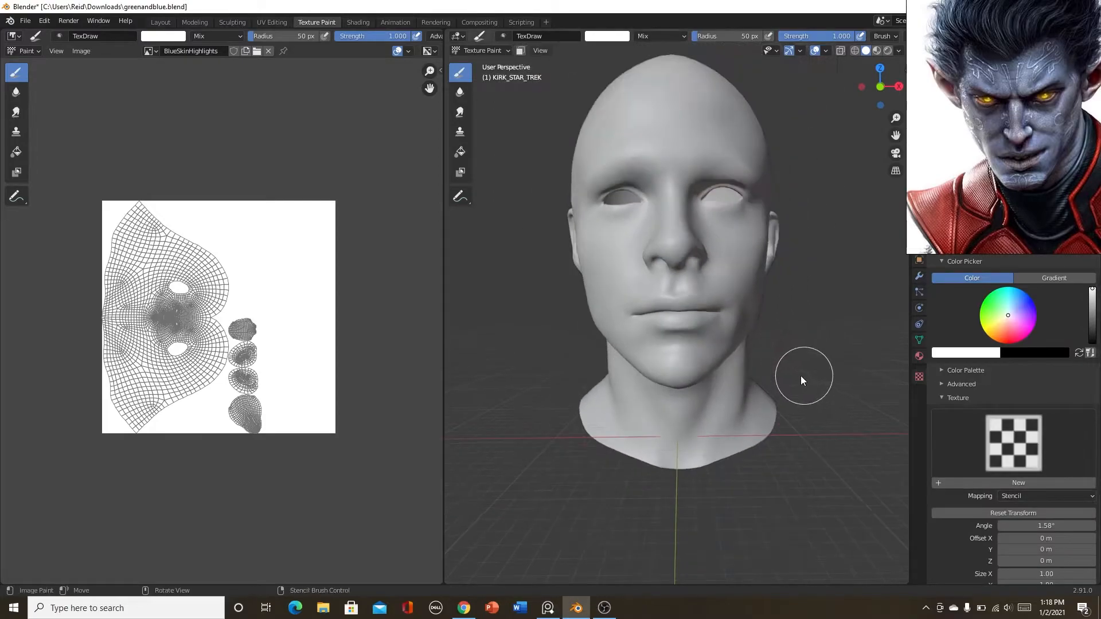
pyautogui.scroll(5, 768, 382)
pyautogui.moveTo(751, 379); pyautogui.dragTo(759, 4, button='middle')
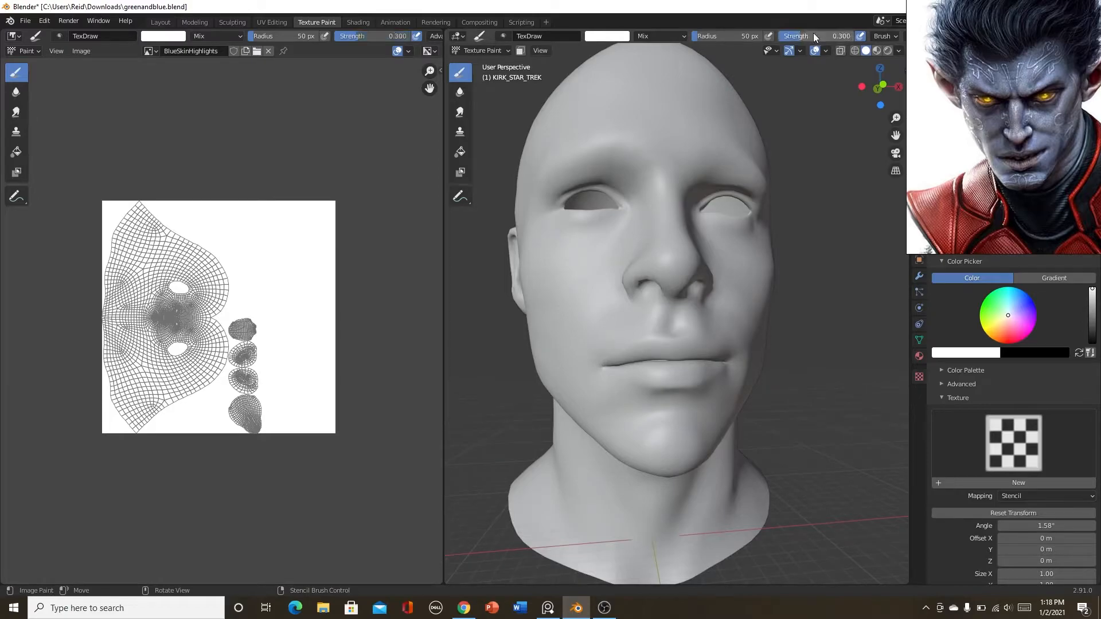
pyautogui.click(608, 36)
pyautogui.moveTo(641, 75); pyautogui.dragTo(642, 72)
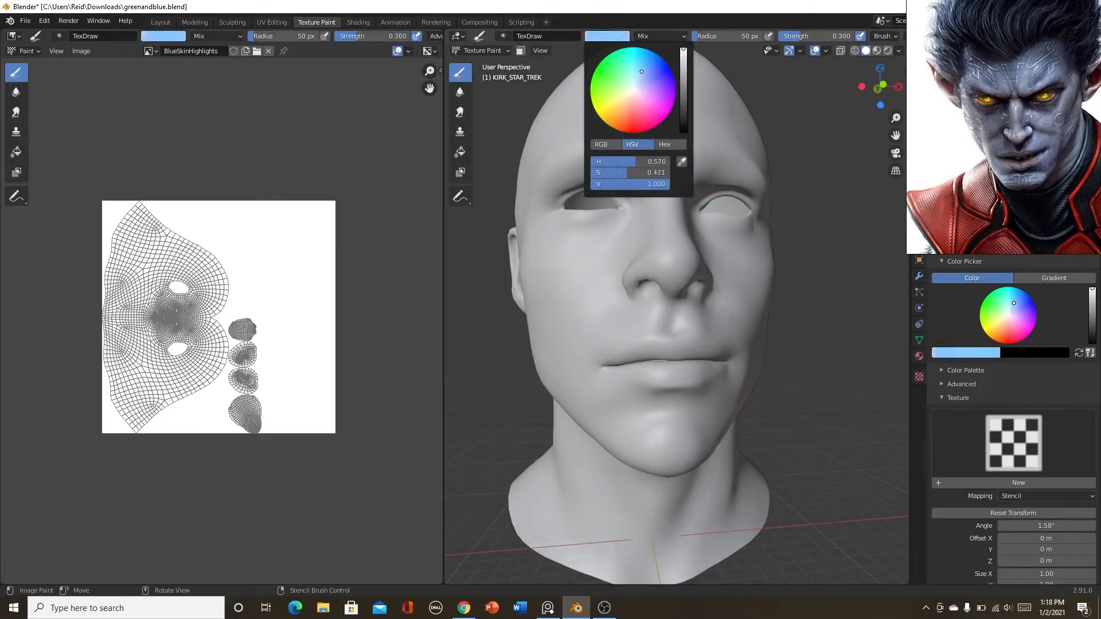
# Show the head in Material Preview shading and set the brush colour to light pink with saturation 0.24 and value 1.
pyautogui.click(875, 51)
pyautogui.scroll(-2, 687, 247)
pyautogui.scroll(4, 684, 262)
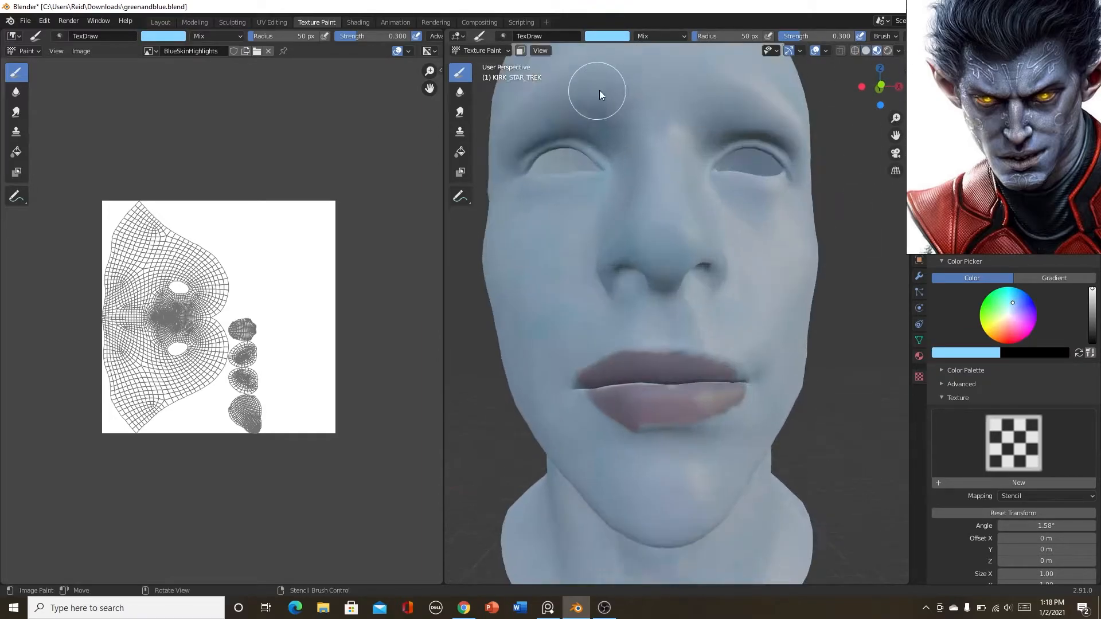
pyautogui.click(607, 38)
pyautogui.moveTo(683, 50)
pyautogui.mouseDown()
pyautogui.moveTo(683, 75)
pyautogui.moveTo(684, 48)
pyautogui.moveTo(636, 72)
pyautogui.moveTo(636, 100)
pyautogui.mouseUp()
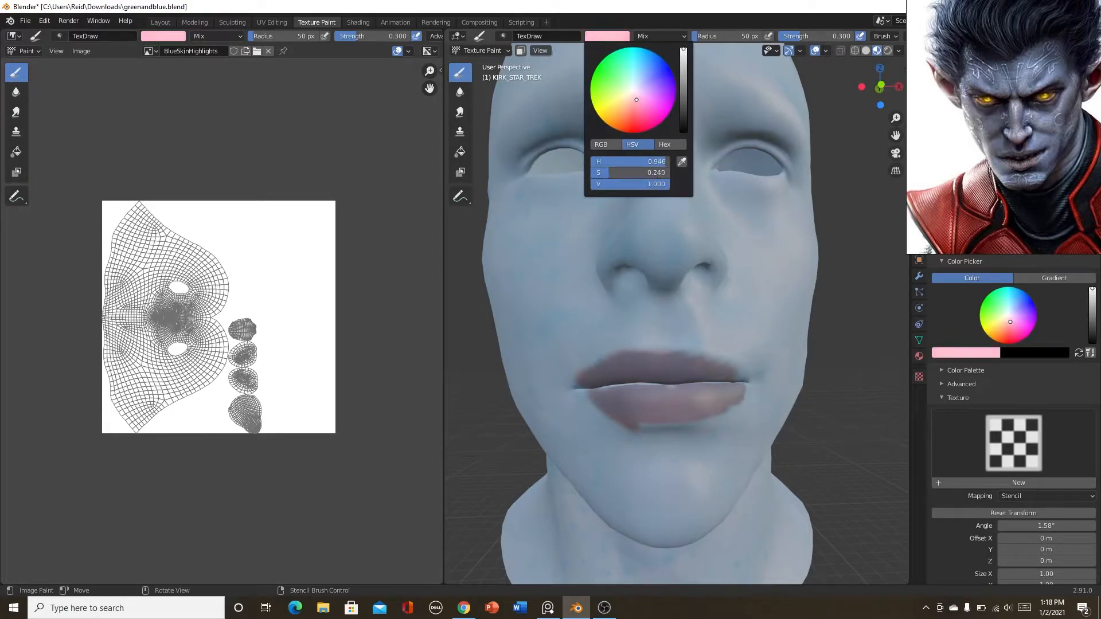
# Paint light pink highlights along the bridge of the nose on the BlueSkinHighlights image.
pyautogui.moveTo(644, 347); pyautogui.dragTo(646, 383, button='middle')
pyautogui.scroll(3, 682, 324)
pyautogui.scroll(-4, 677, 327)
pyautogui.scroll(3, 646, 383)
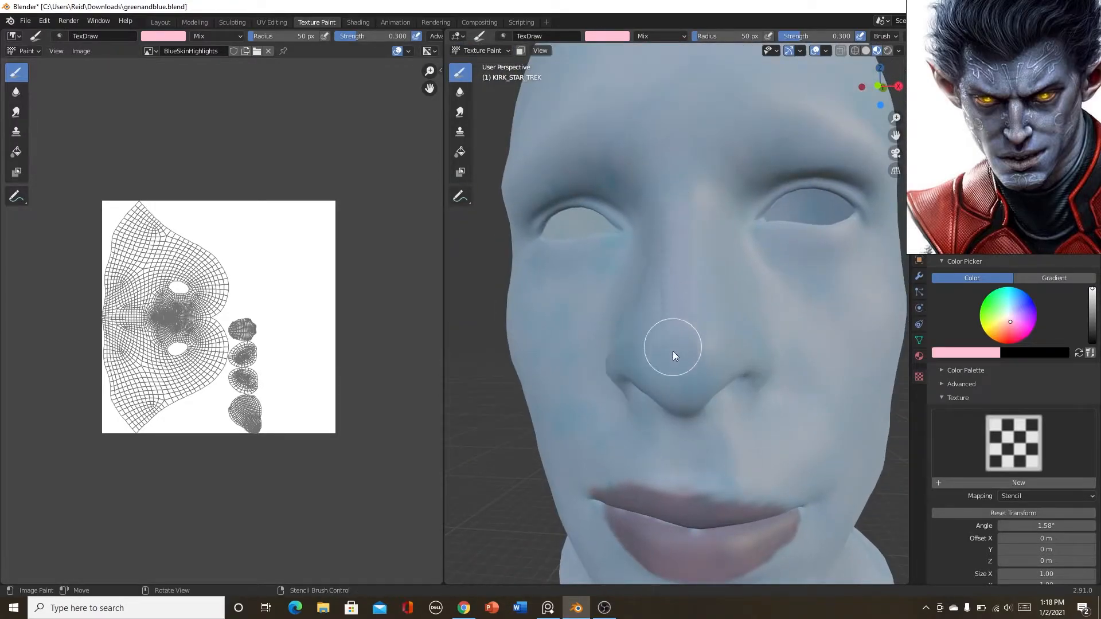
pyautogui.moveTo(688, 228); pyautogui.dragTo(644, 352, button='middle')
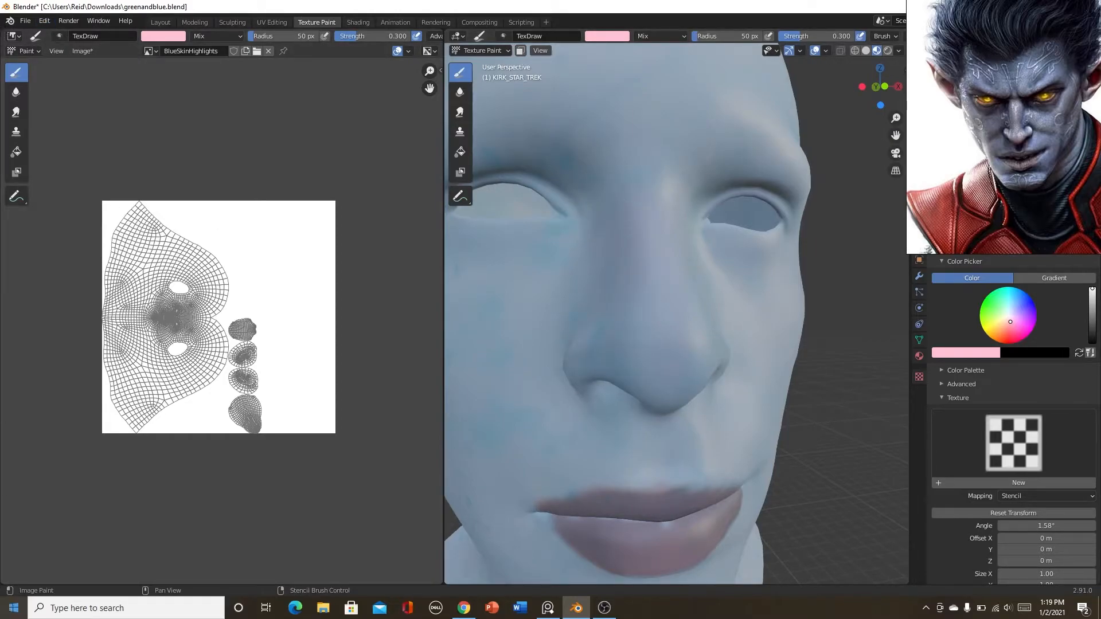
# Split the Image Editor horizontally and turn the lower area into a Shader Editor.
pyautogui.moveTo(5, 583); pyautogui.dragTo(6, 285)
pyautogui.click(12, 290)
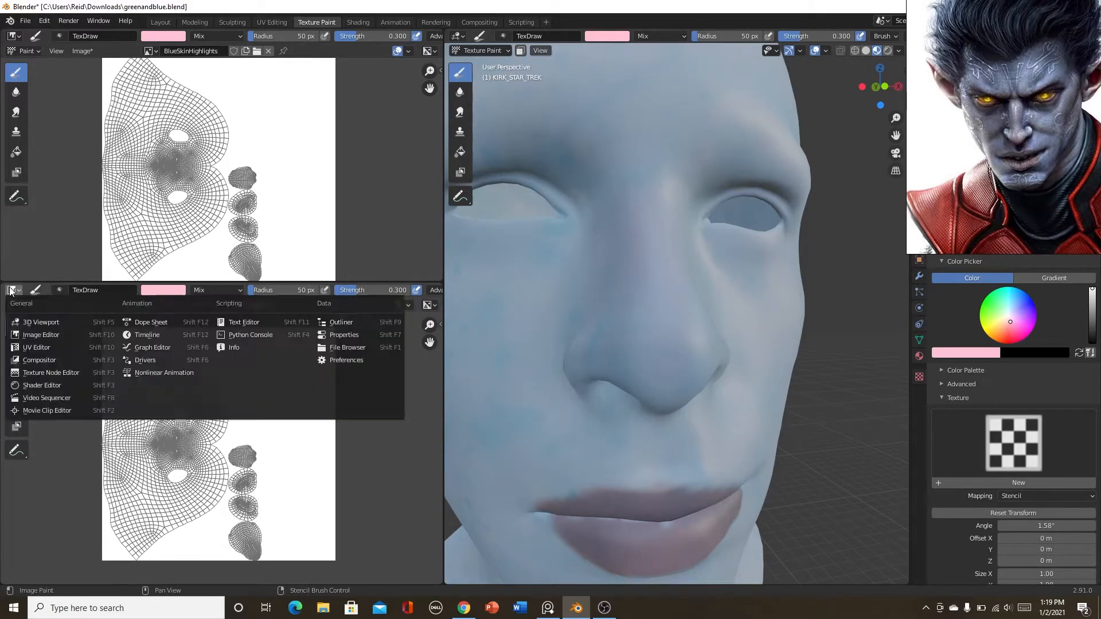
pyautogui.click(48, 387)
pyautogui.scroll(2, 158, 498)
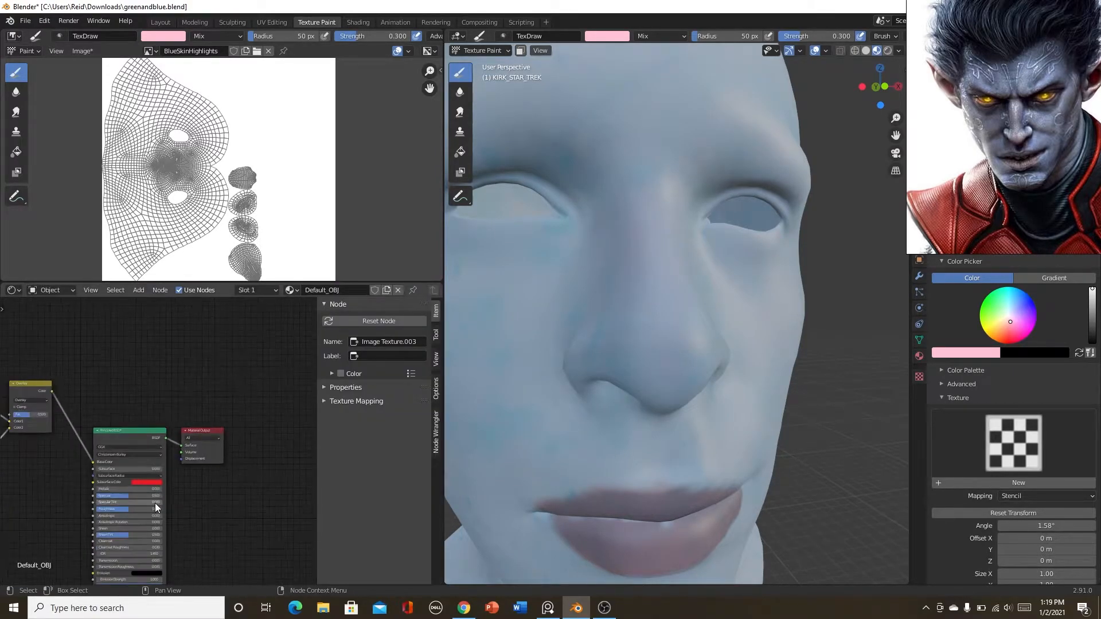
# Set the factor of the last Overlay node, fed by BlueSkinHighlights, to 0.583.
pyautogui.moveTo(158, 497); pyautogui.dragTo(290, 412, button='middle')
pyautogui.scroll(-2, 167, 474)
pyautogui.moveTo(166, 472); pyautogui.dragTo(176, 496, button='middle')
pyautogui.scroll(4, 212, 466)
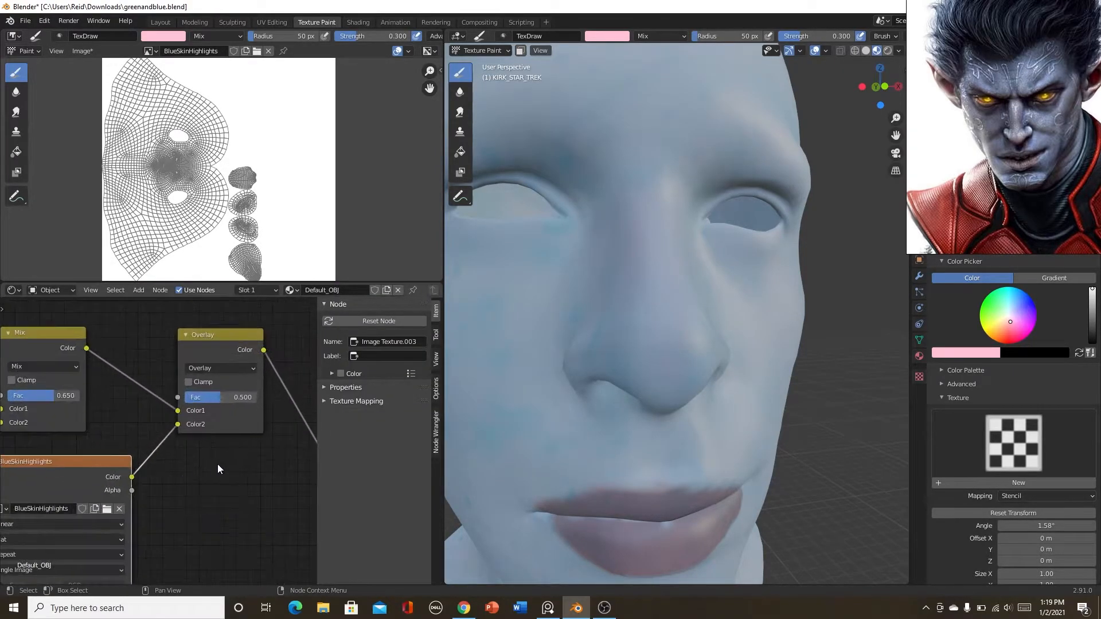
pyautogui.moveTo(202, 415); pyautogui.dragTo(211, 416)
pyautogui.scroll(-4, 222, 465)
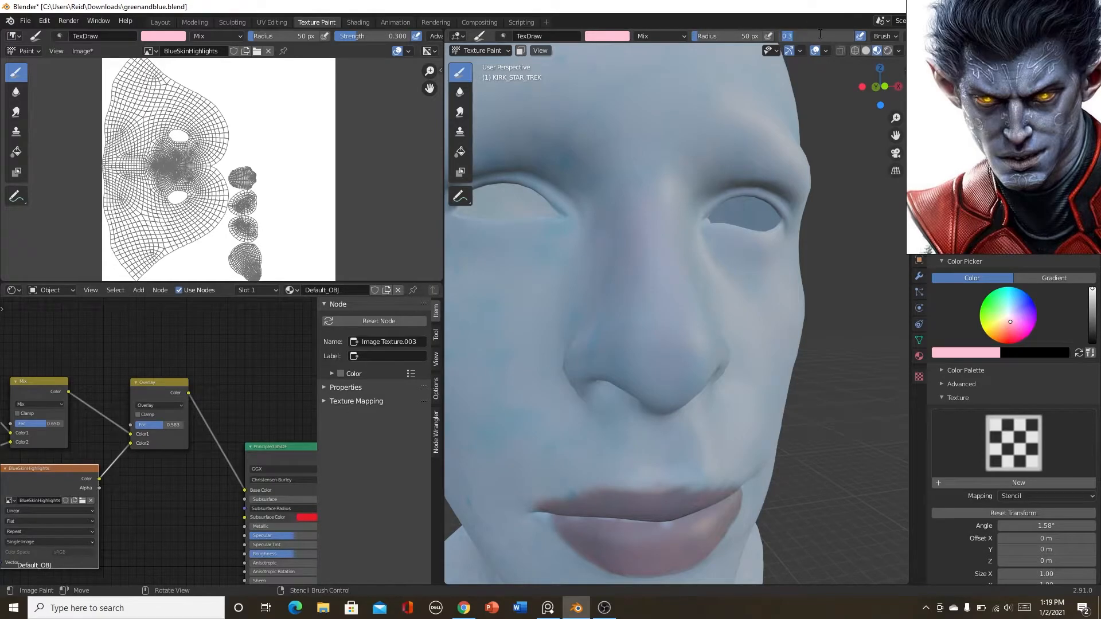
# Set the brush strength to 0.5 and paint stronger pink over the nose.
pyautogui.write('0.5')
pyautogui.press('Return')
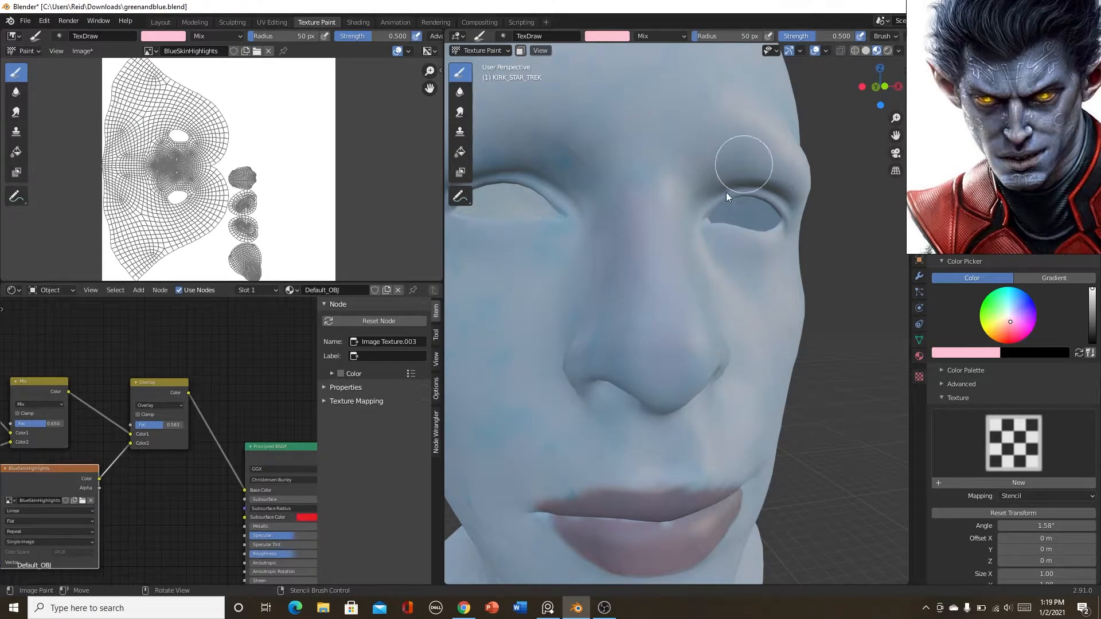
pyautogui.scroll(-2, 669, 410)
pyautogui.scroll(4, 661, 273)
pyautogui.moveTo(657, 376); pyautogui.dragTo(607, 349, button='middle')
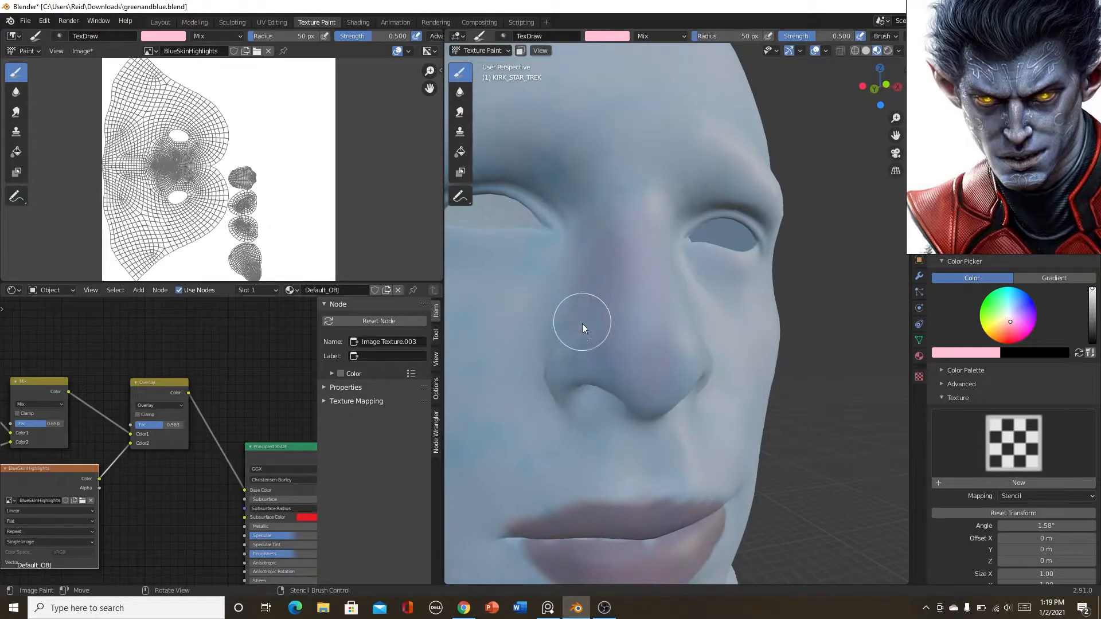
pyautogui.scroll(-6, 651, 357)
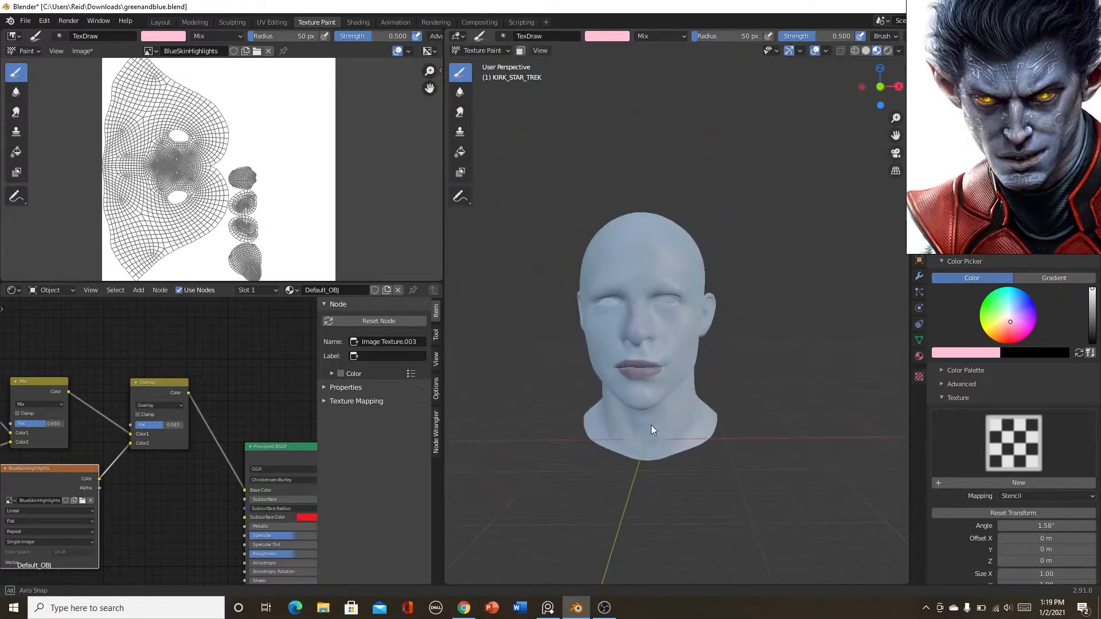
# Set the brush strength to 0.4 and rotate the brush texture stencil to 1.49°.
pyautogui.scroll(7, 652, 431)
pyautogui.scroll(-2, 653, 411)
pyautogui.doubleClick(810, 34)
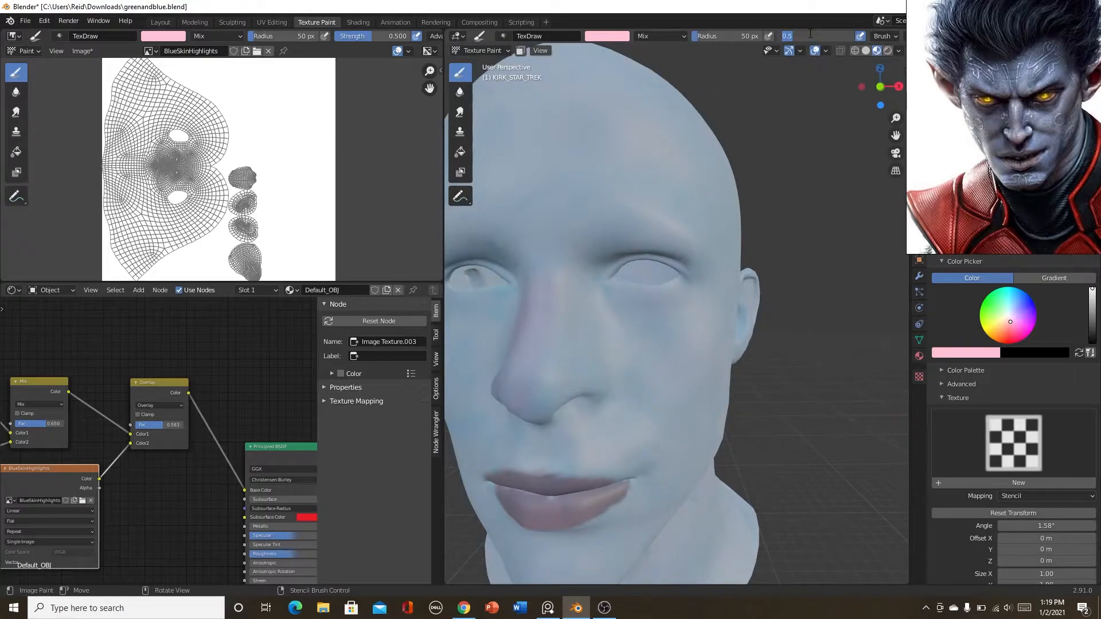
pyautogui.press('Return')
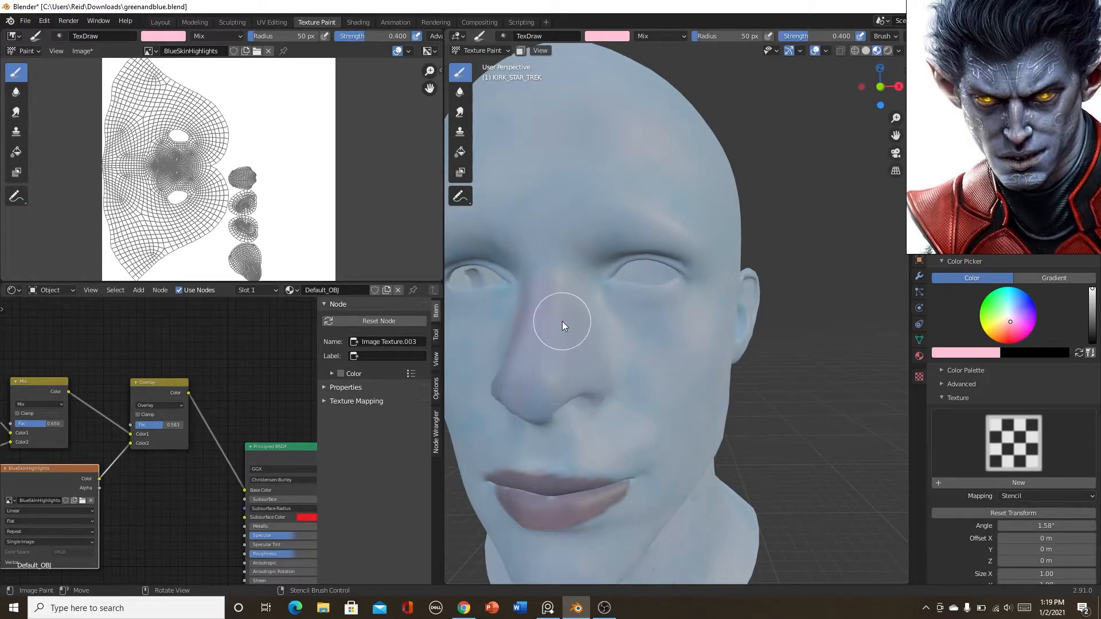
pyautogui.keyDown('ctrl'); pyautogui.moveTo(563, 321); pyautogui.dragTo(540, 377, button='right'); pyautogui.keyUp('ctrl')
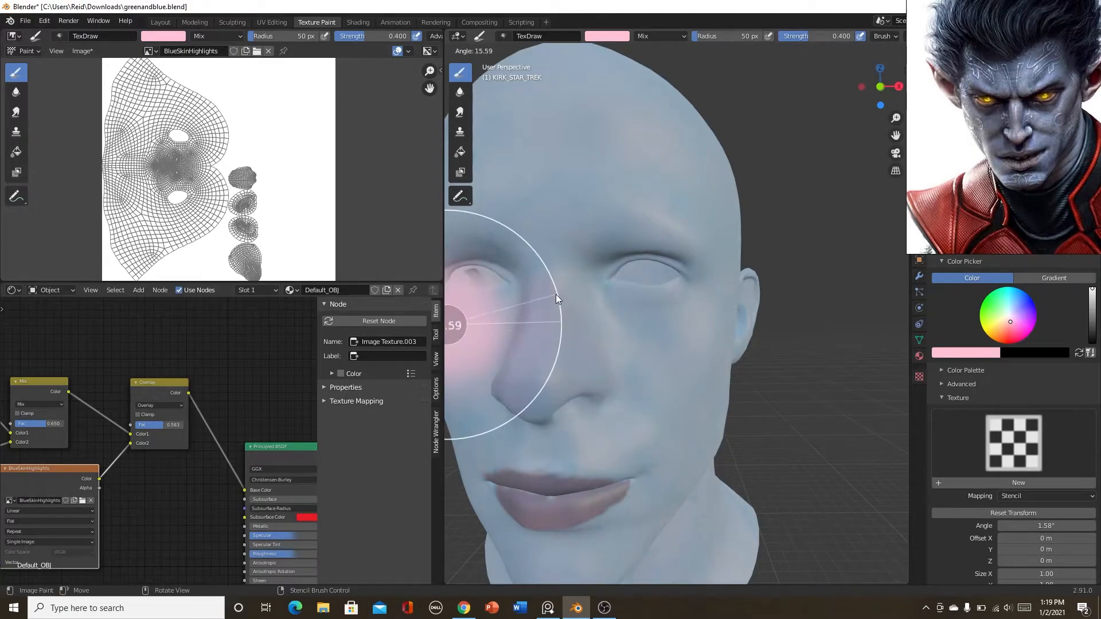
pyautogui.keyDown('ctrl'); pyautogui.moveTo(541, 374); pyautogui.dragTo(557, 324, button='right'); pyautogui.keyUp('ctrl')
pyautogui.click(557, 323)
# Paint the light pink across the whole nose, from the bridge down to the tip.
pyautogui.scroll(-3, 624, 372)
pyautogui.moveTo(638, 387)
pyautogui.mouseDown(button='middle')
pyautogui.moveTo(661, 381)
pyautogui.moveTo(697, 395)
pyautogui.moveTo(637, 376)
pyautogui.mouseUp(button='middle')
pyautogui.scroll(3, 661, 380)
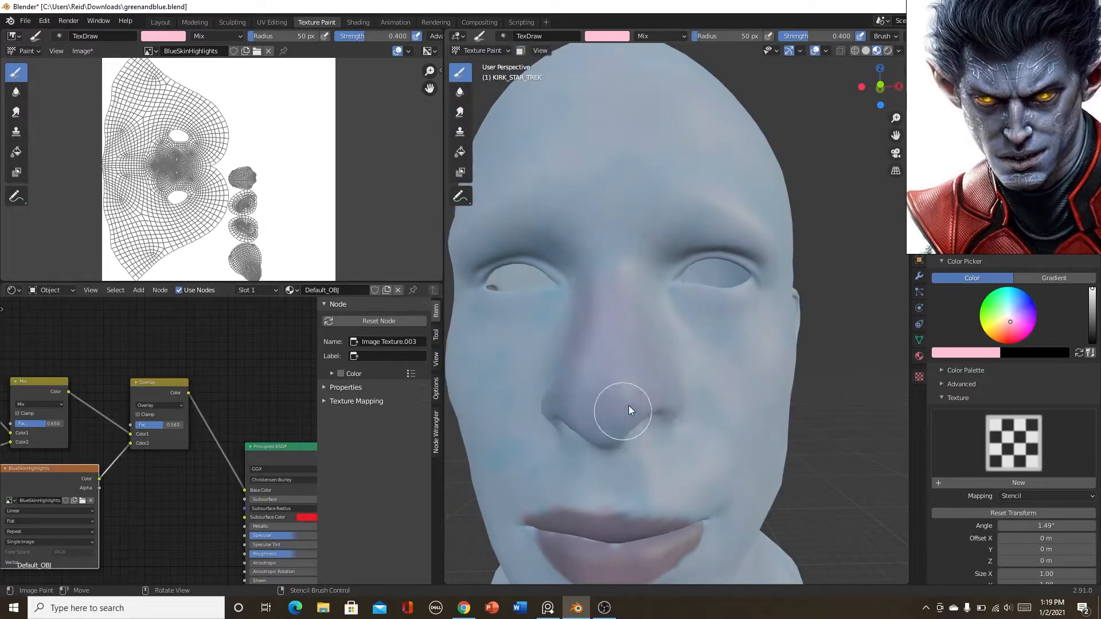
pyautogui.scroll(-4, 623, 416)
pyautogui.scroll(4, 652, 423)
pyautogui.scroll(-1, 651, 440)
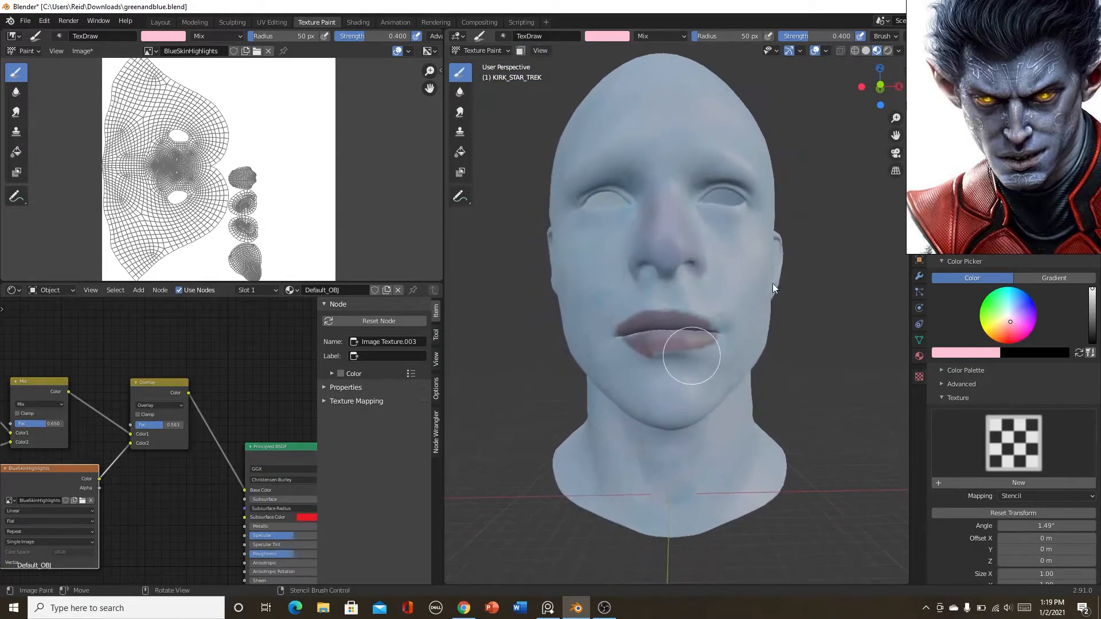
# Using the reference's mouth as a guide, set the brush colour for the lips to pale pink with hue 0.014, saturation 0.147 and value 1.
pyautogui.scroll(6, 1058, 157)
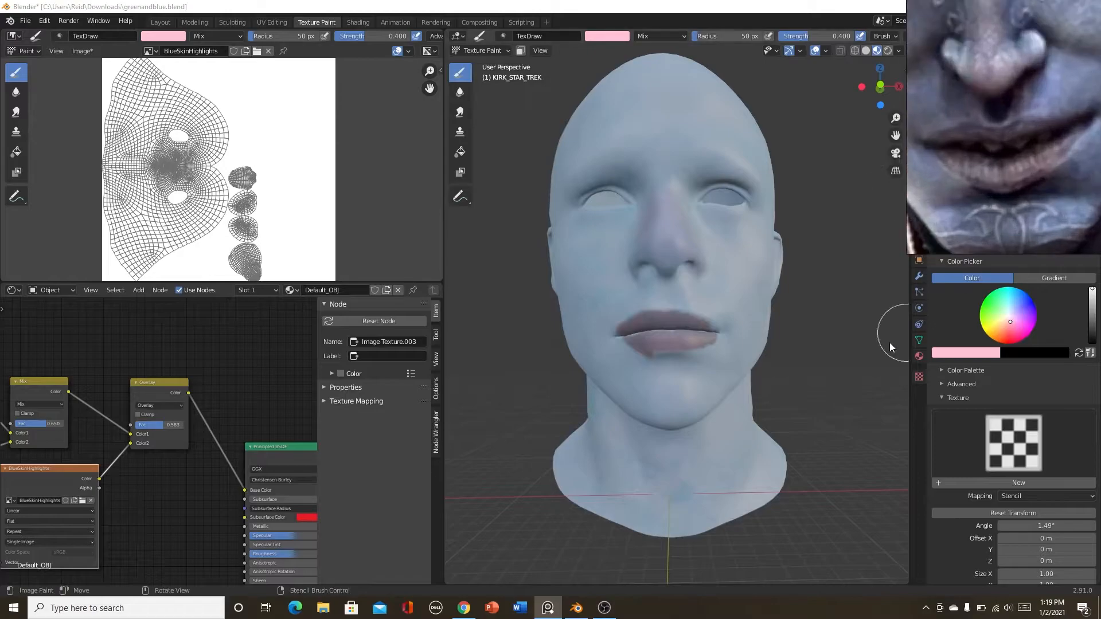
pyautogui.scroll(-1, 754, 396)
pyautogui.scroll(7, 763, 378)
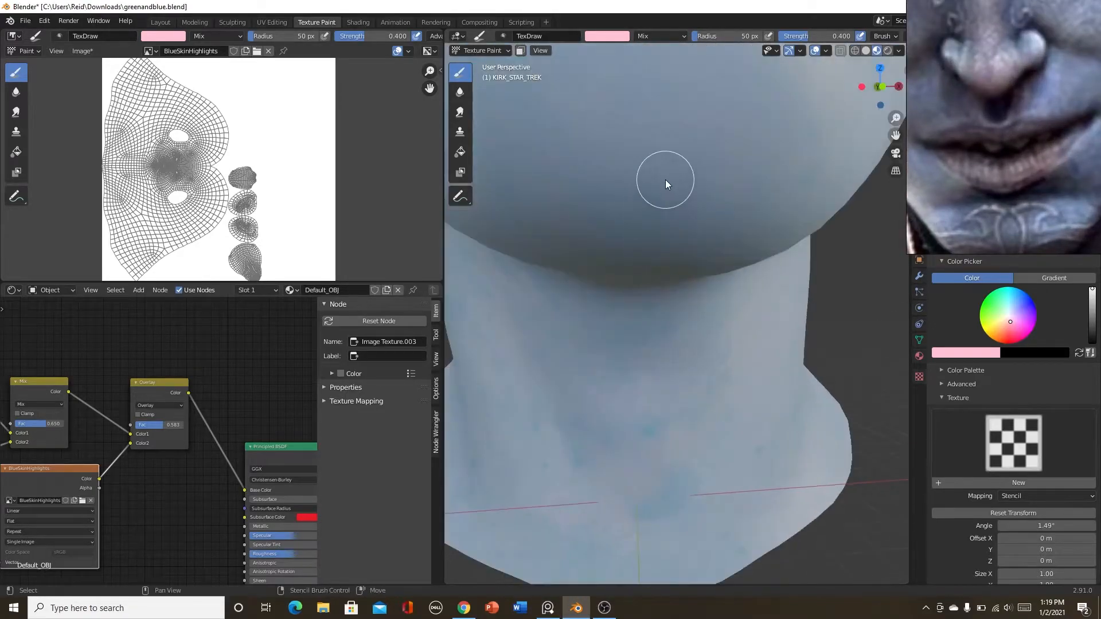
pyautogui.keyDown('shift'); pyautogui.moveTo(627, 72); pyautogui.dragTo(631, 444, button='middle'); pyautogui.keyUp('shift')
pyautogui.scroll(-4, 625, 488)
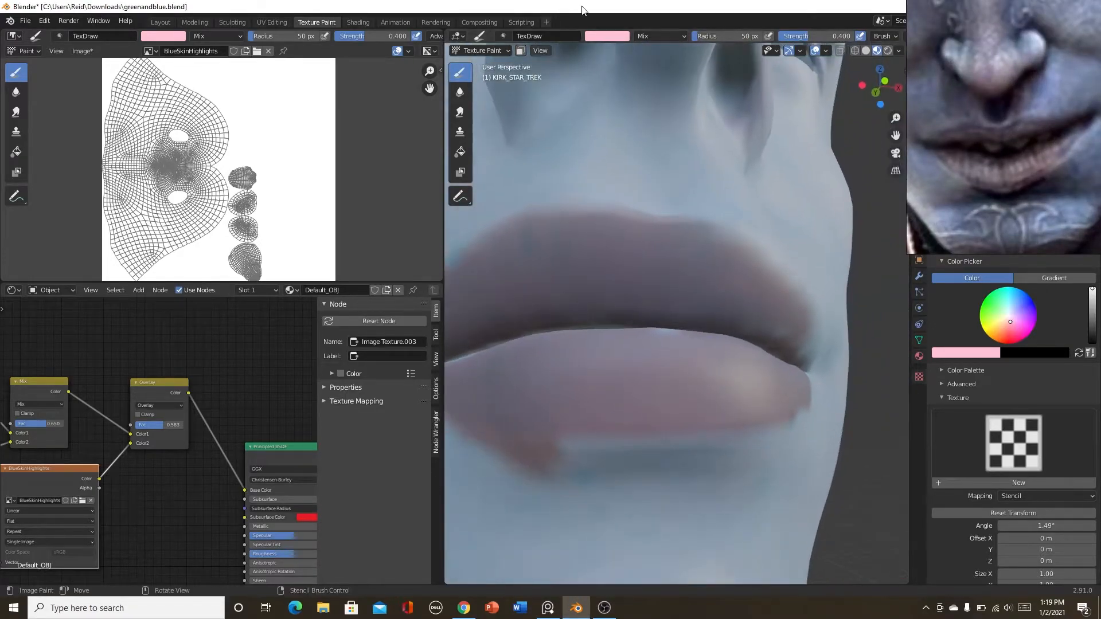
pyautogui.click(597, 39)
pyautogui.click(632, 98)
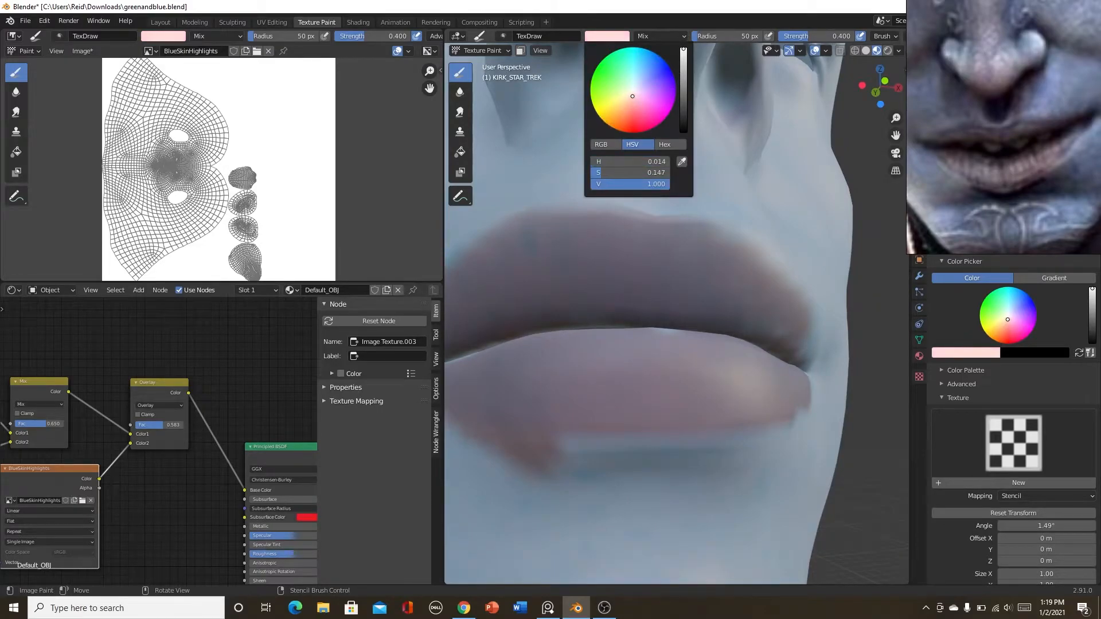
# Move the reference image clear of the brush settings and enable X-axis mirror symmetry for texture painting.
pyautogui.scroll(-3, 554, 414)
pyautogui.keyDown('shift'); pyautogui.moveTo(558, 409); pyautogui.dragTo(579, 386, button='middle'); pyautogui.keyUp('shift')
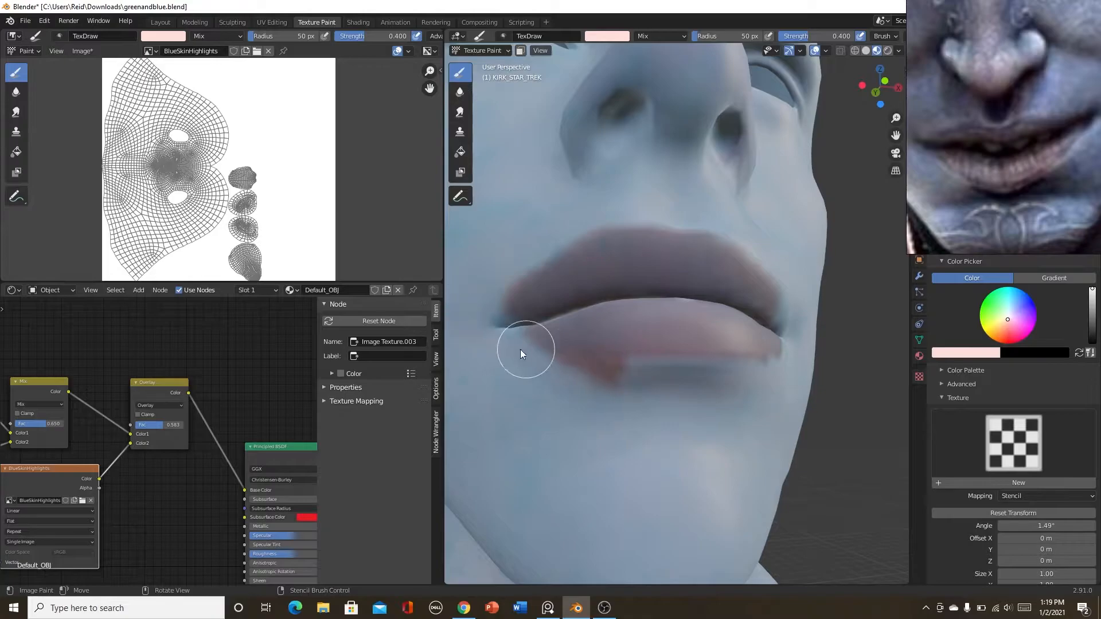
pyautogui.moveTo(693, 390); pyautogui.dragTo(691, 395, button='middle')
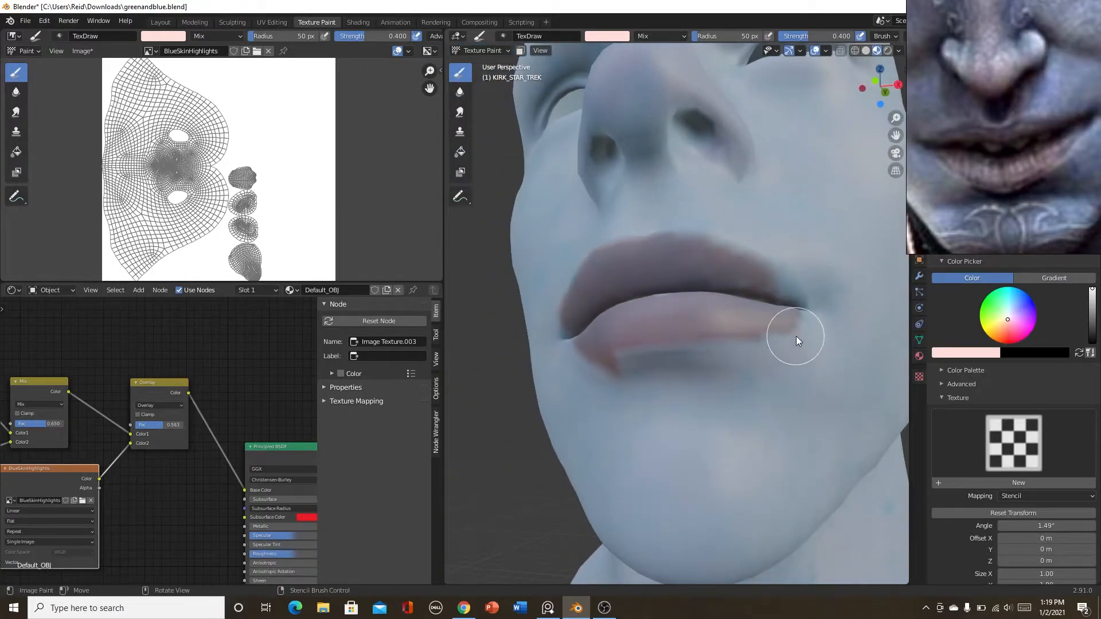
pyautogui.moveTo(592, 370); pyautogui.dragTo(657, 380, button='middle')
pyautogui.scroll(-5, 621, 351)
pyautogui.moveTo(1055, 170); pyautogui.dragTo(781, 100, button='right')
pyautogui.scroll(-6, 981, 483)
pyautogui.click(1031, 546)
pyautogui.moveTo(851, 132); pyautogui.dragTo(1049, 385, button='right')
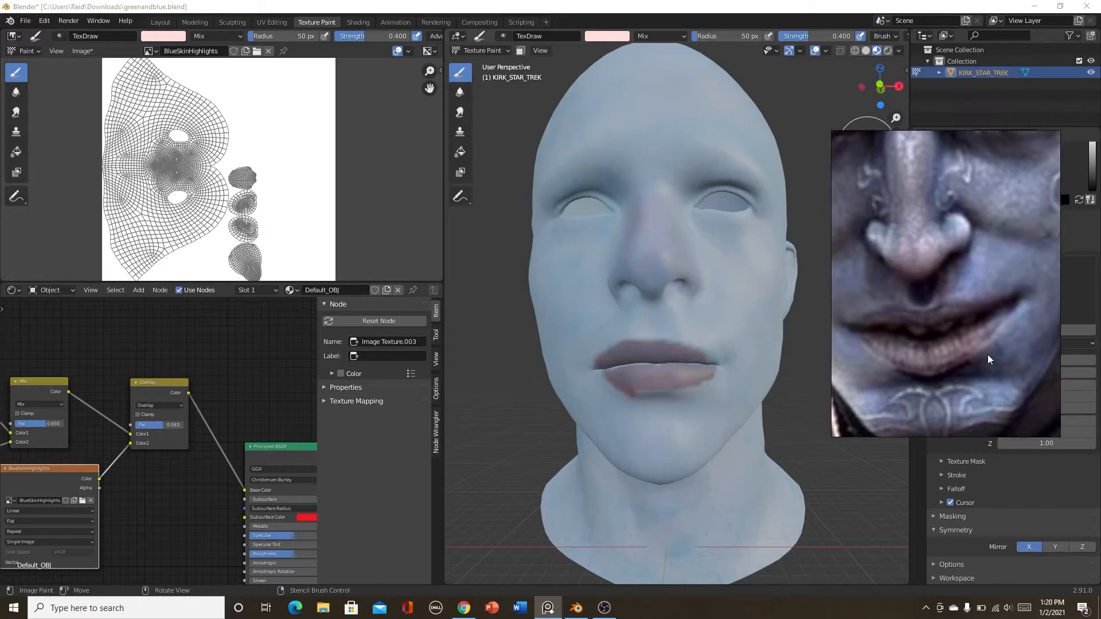
# Paint faint pale pink highlights onto the cheeks with the TexDraw brush at 0.400 strength.
pyautogui.moveTo(795, 352); pyautogui.dragTo(652, 301, button='middle')
pyautogui.scroll(2, 653, 305)
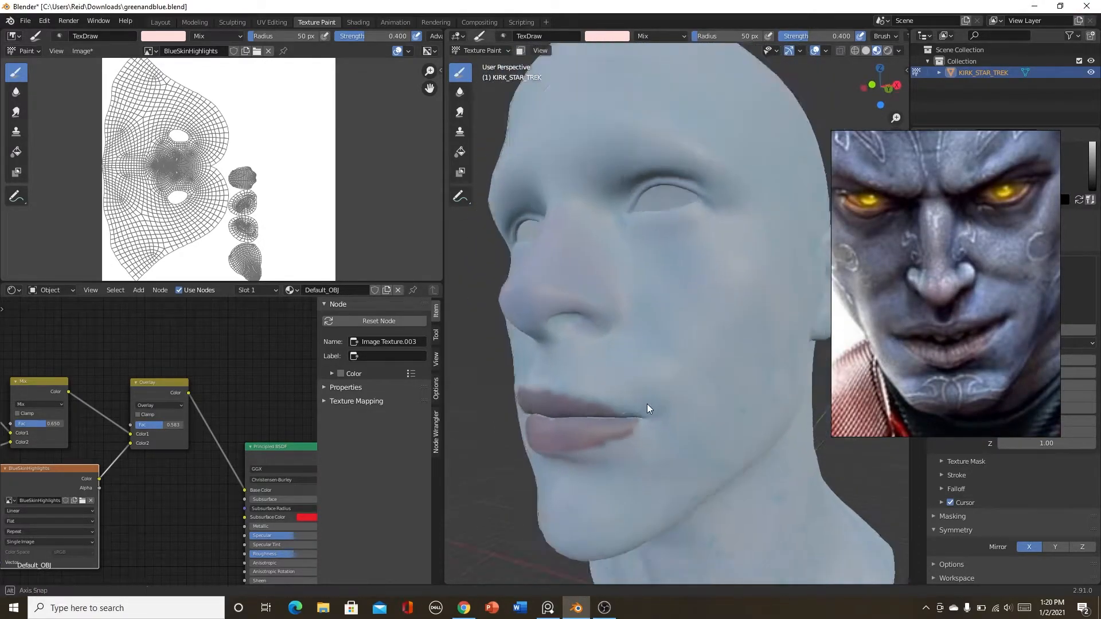
pyautogui.moveTo(646, 401); pyautogui.dragTo(652, 395, button='middle')
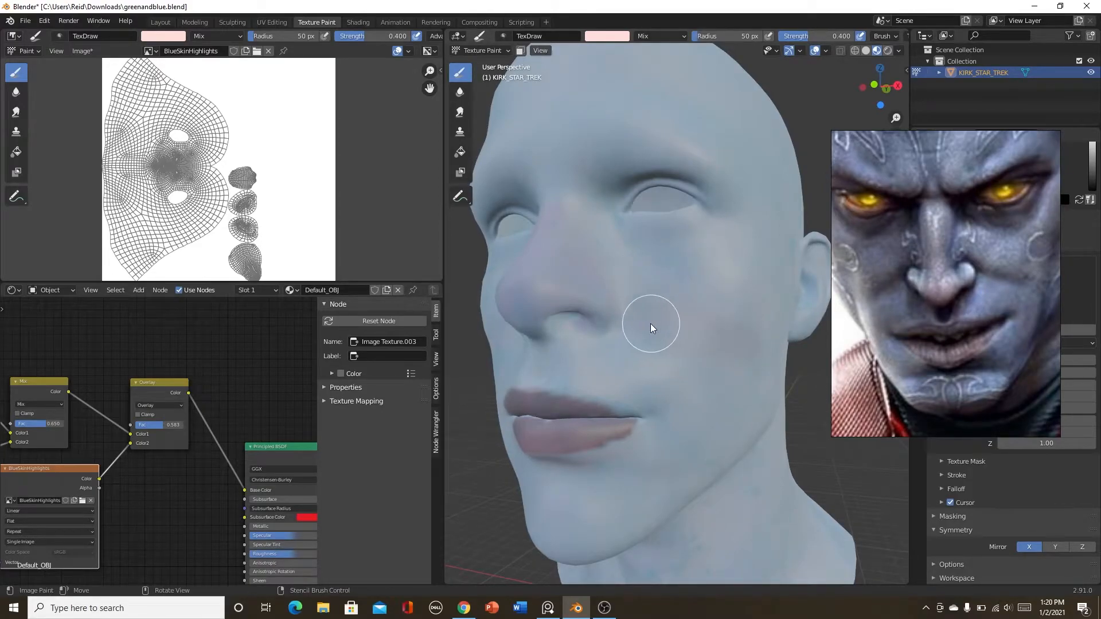
pyautogui.scroll(-4, 732, 396)
pyautogui.moveTo(706, 433); pyautogui.dragTo(730, 452, button='middle')
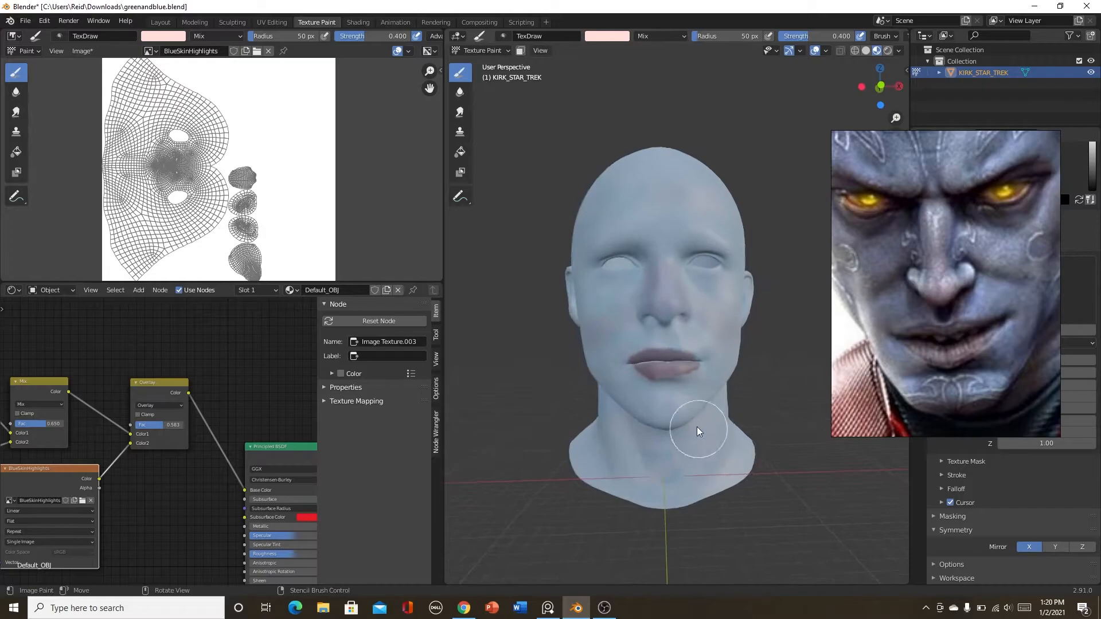
# Paint pale pink highlights across the forehead and between the eyebrows.
pyautogui.keyDown('shift'); pyautogui.moveTo(686, 300); pyautogui.dragTo(657, 293, button='middle'); pyautogui.keyUp('shift')
pyautogui.scroll(4, 617, 429)
pyautogui.scroll(2, 629, 309)
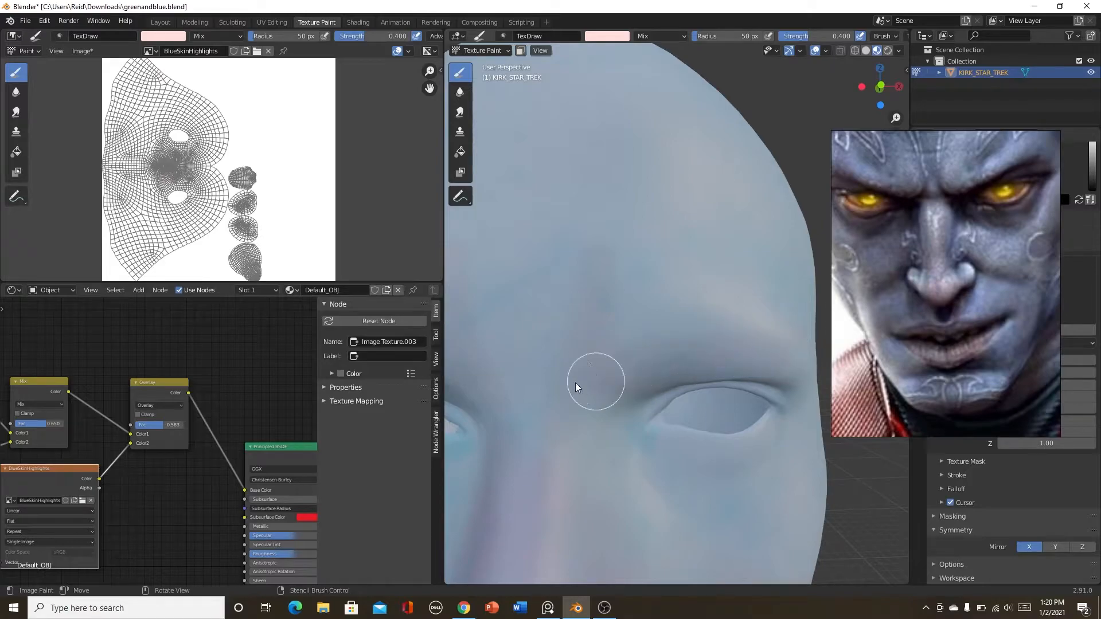
pyautogui.scroll(-5, 613, 203)
pyautogui.moveTo(667, 414); pyautogui.dragTo(695, 411, button='middle')
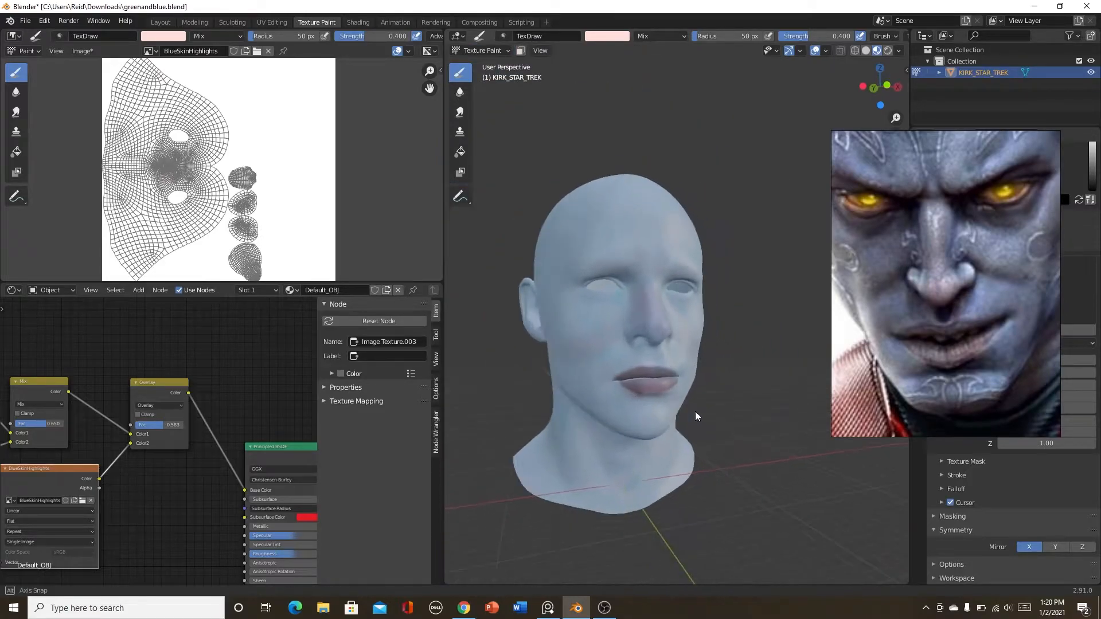
# Extend the pale pink highlights from the cheekbone down the side of the face to the jaw.
pyautogui.scroll(-3, 932, 356)
pyautogui.moveTo(930, 352); pyautogui.dragTo(926, 338, button='middle')
pyautogui.scroll(2, 926, 338)
pyautogui.moveTo(705, 379)
pyautogui.mouseDown(button='middle')
pyautogui.moveTo(659, 377)
pyautogui.moveTo(698, 393)
pyautogui.mouseUp(button='middle')
pyautogui.scroll(4, 697, 392)
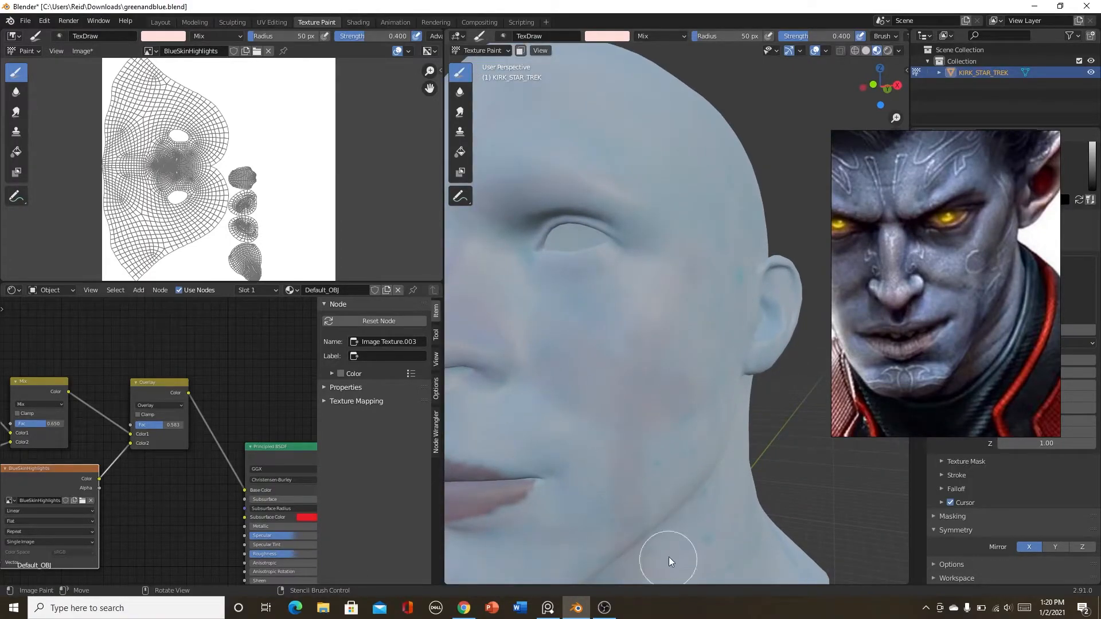
# Soften the painted pink patches on the cheek and jaw with the Soften brush at 50 px radius.
pyautogui.scroll(-5, 669, 563)
pyautogui.moveTo(672, 542); pyautogui.dragTo(713, 545, button='middle')
pyautogui.moveTo(715, 410); pyautogui.dragTo(649, 432, button='middle')
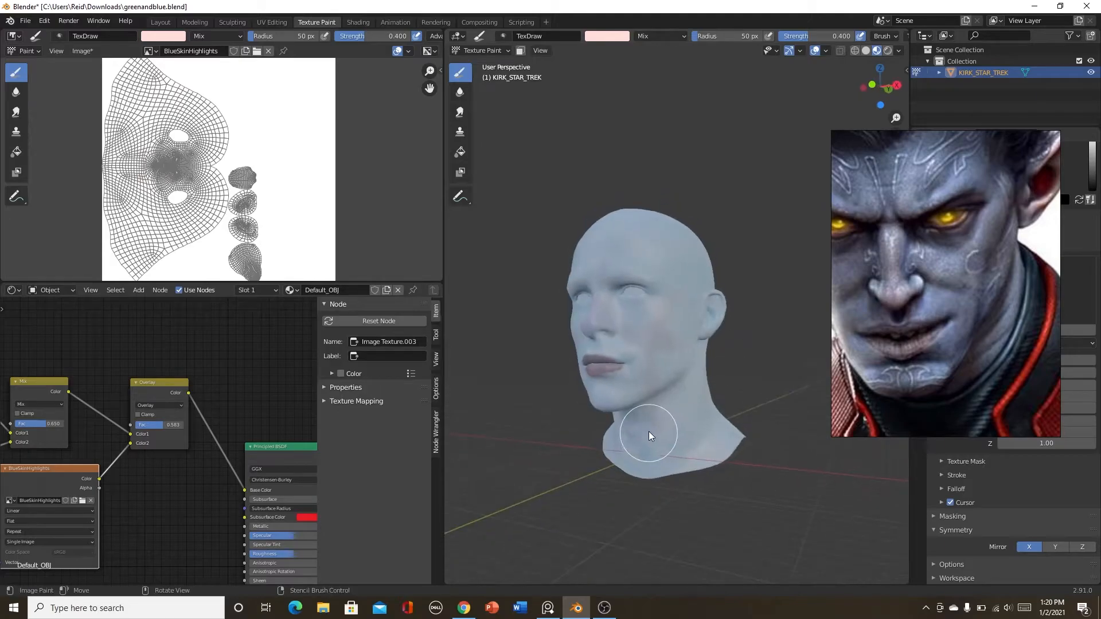
pyautogui.scroll(2, 649, 432)
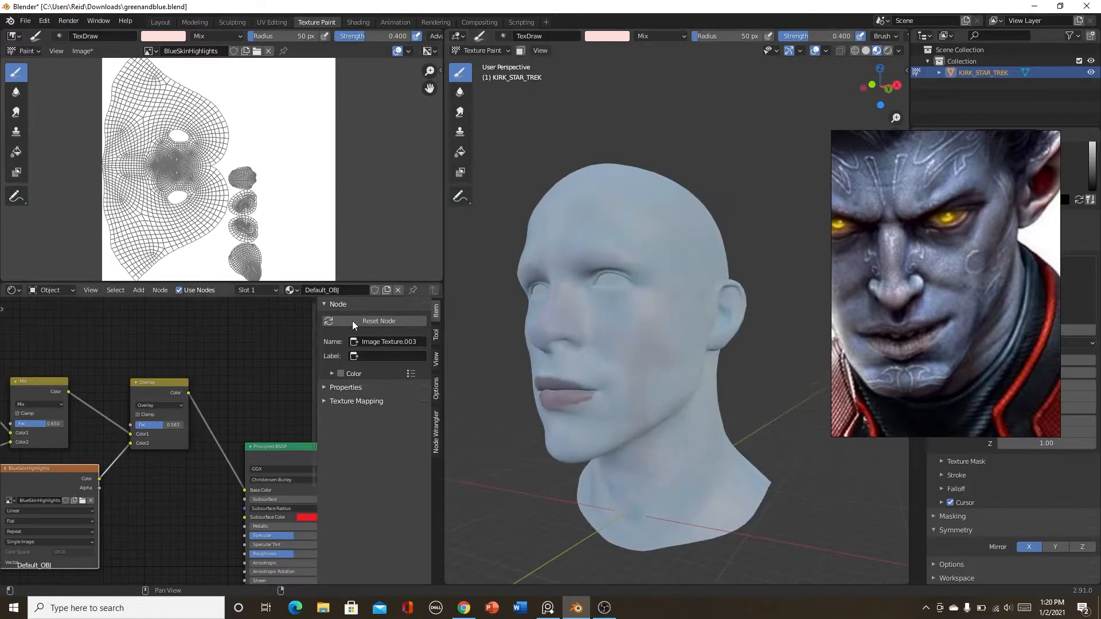
pyautogui.click(459, 93)
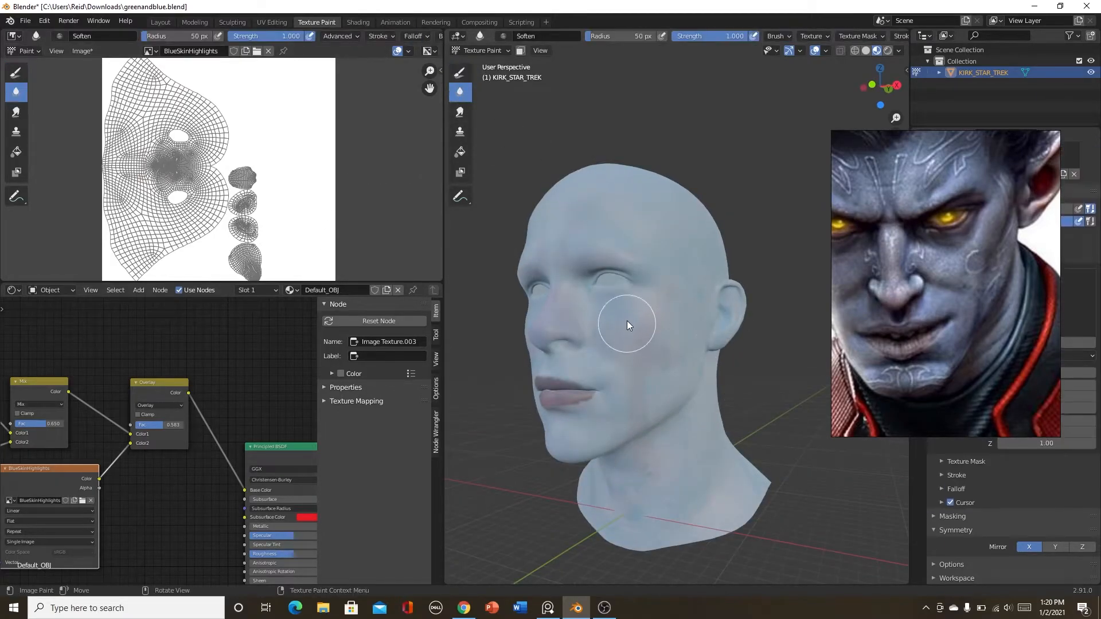
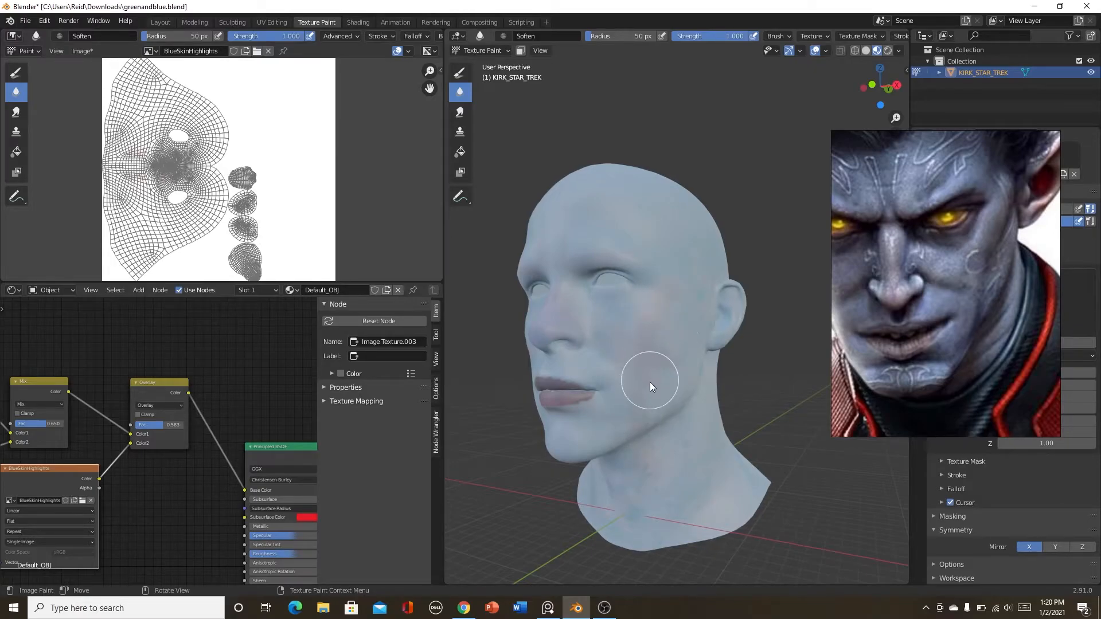
# Switch back to the TexDraw brush and set its colour to light blue.
pyautogui.click(461, 73)
pyautogui.scroll(-2, 659, 333)
pyautogui.moveTo(700, 384); pyautogui.dragTo(764, 386, button='middle')
pyautogui.scroll(-2, 908, 370)
pyautogui.click(907, 366)
pyautogui.scroll(5, 907, 366)
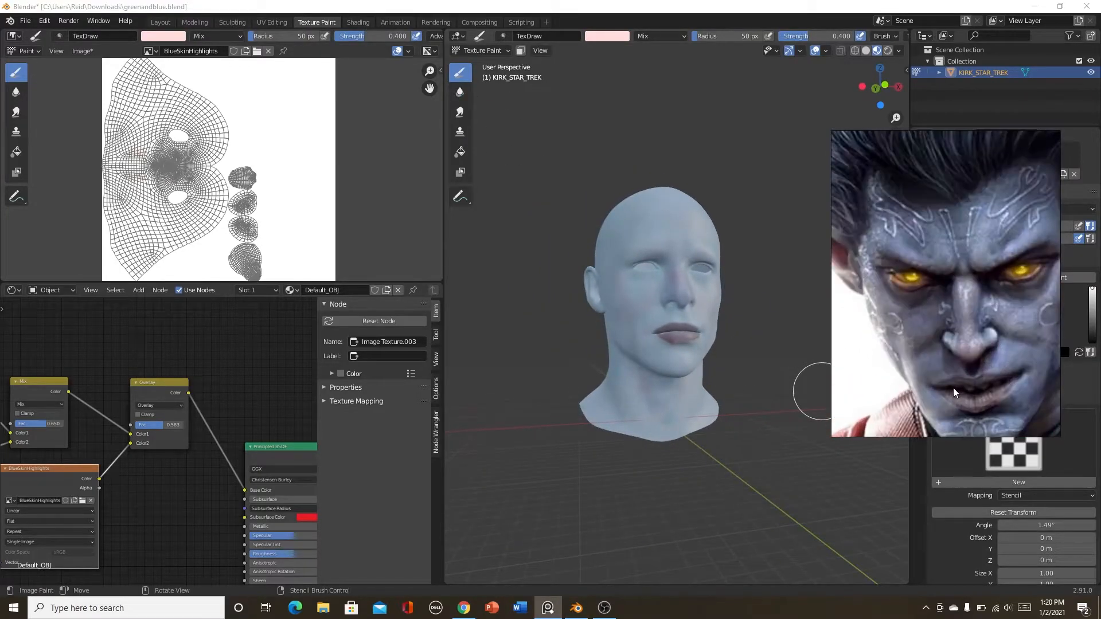
pyautogui.click(622, 38)
pyautogui.moveTo(633, 79); pyautogui.dragTo(637, 79)
# Paint light blue patches and streaks on the forehead above the eyebrows.
pyautogui.moveTo(664, 464); pyautogui.dragTo(640, 442, button='middle')
pyautogui.scroll(1, 646, 402)
pyautogui.keyDown('shift'); pyautogui.moveTo(666, 316); pyautogui.dragTo(705, 299, button='middle'); pyautogui.keyUp('shift')
pyautogui.scroll(4, 650, 398)
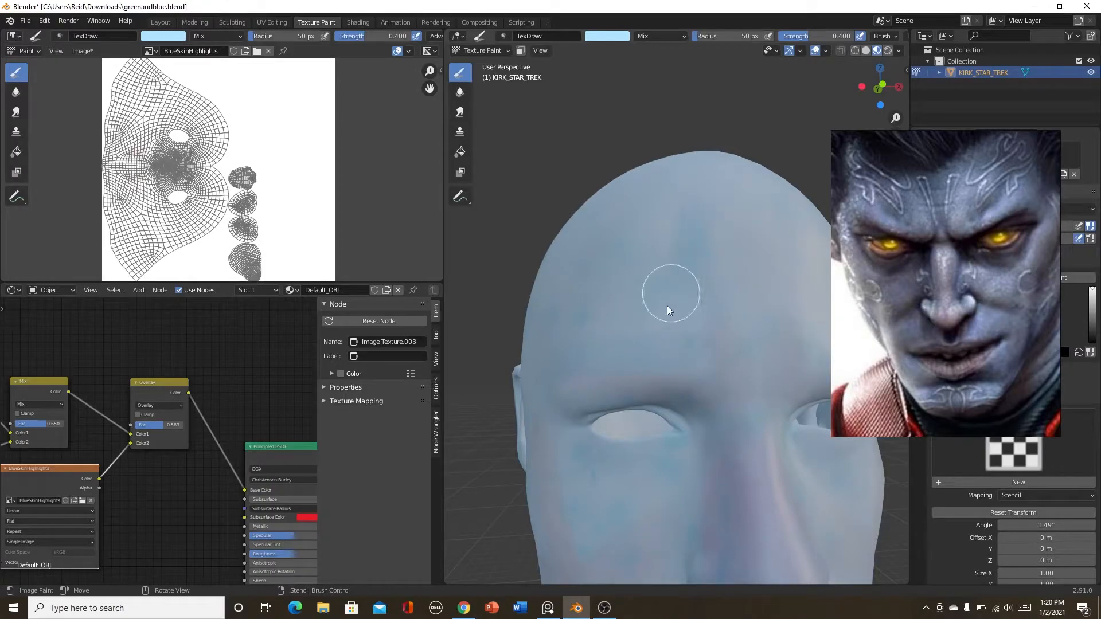
pyautogui.scroll(-4, 708, 424)
# Paint light blue patches on the cheeks and beneath the eyes.
pyautogui.keyDown('shift'); pyautogui.moveTo(708, 436); pyautogui.dragTo(687, 362, button='middle'); pyautogui.keyUp('shift')
pyautogui.scroll(2, 716, 344)
pyautogui.scroll(4, 636, 343)
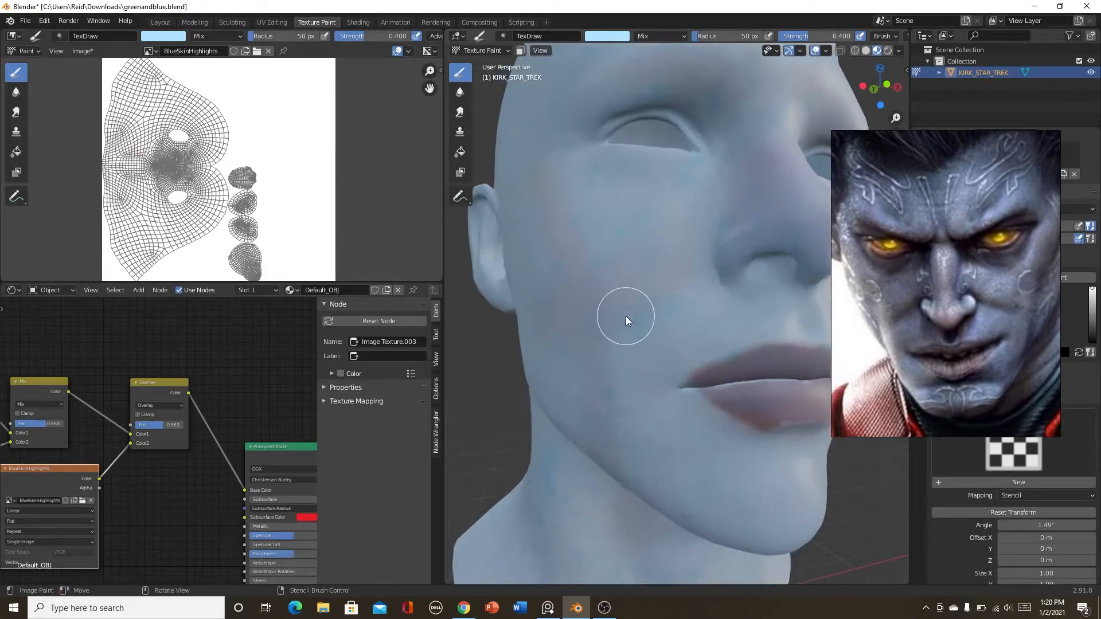
pyautogui.keyDown('shift'); pyautogui.moveTo(674, 247); pyautogui.dragTo(674, 318, button='middle'); pyautogui.keyUp('shift')
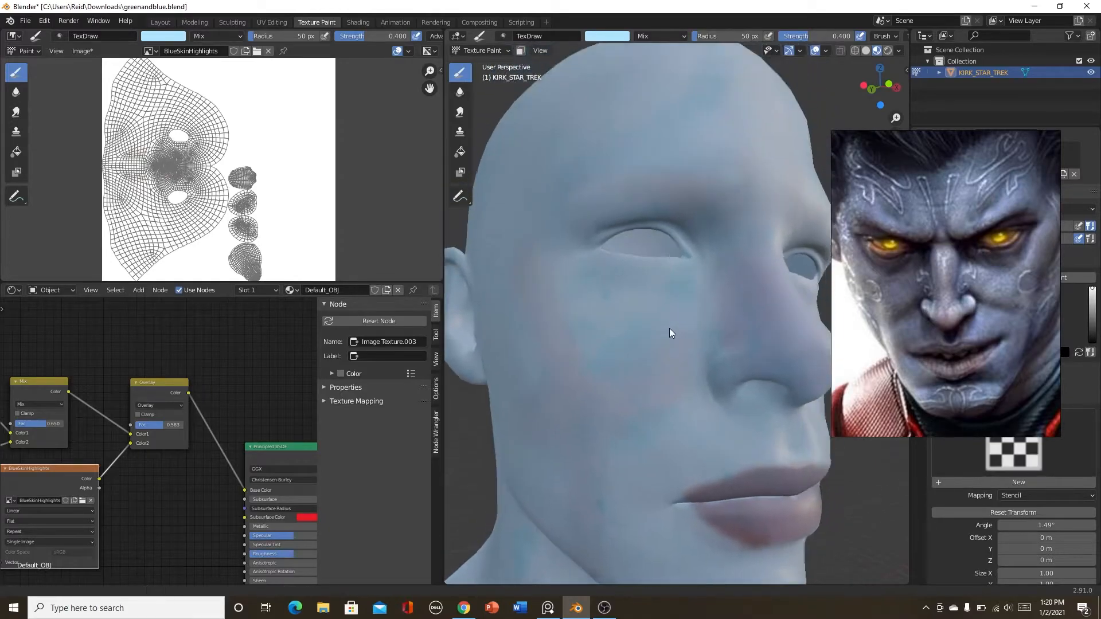
pyautogui.scroll(4, 675, 319)
pyautogui.keyDown('shift'); pyautogui.moveTo(632, 255); pyautogui.dragTo(626, 371, button='middle'); pyautogui.keyUp('shift')
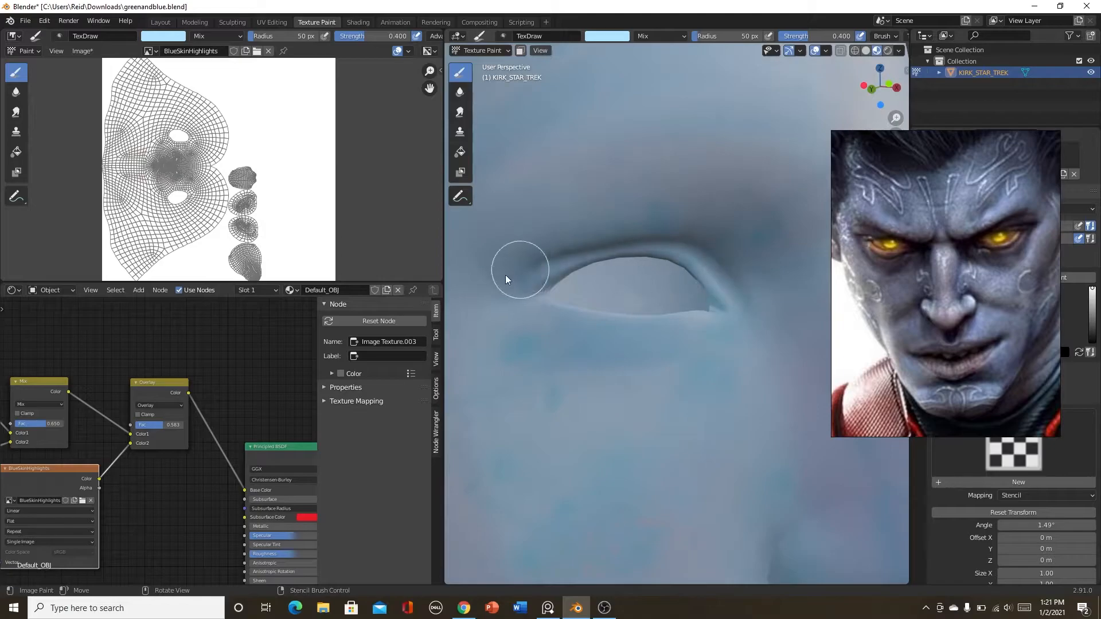
# Save the painted BlueSkinHighlights texture image.
pyautogui.scroll(-8, 682, 361)
pyautogui.moveTo(681, 366); pyautogui.dragTo(659, 389, button='middle')
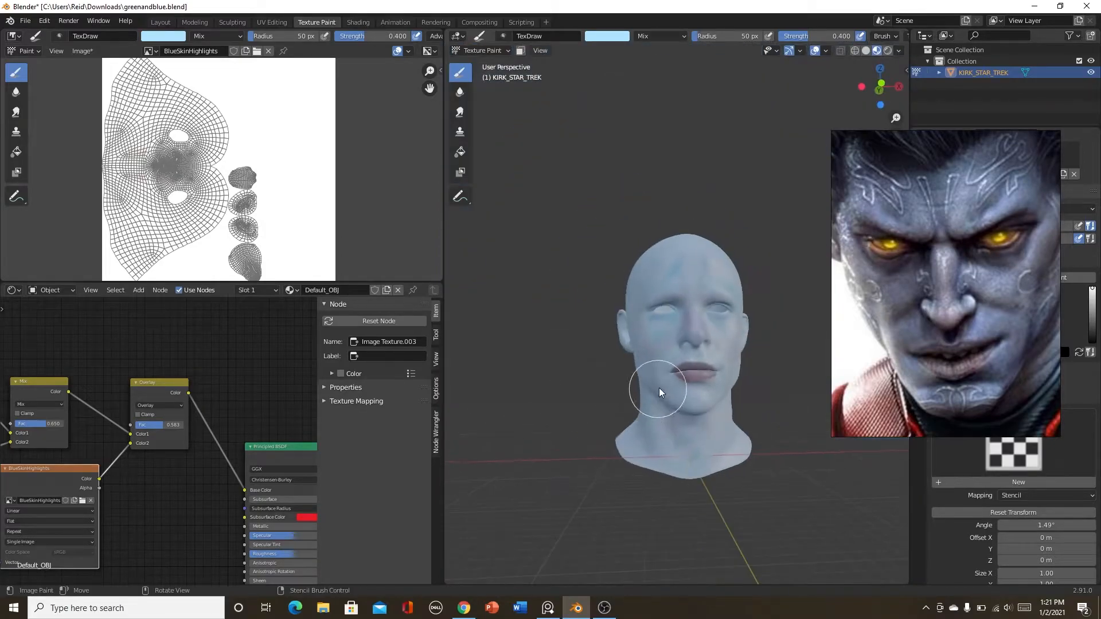
pyautogui.scroll(3, 658, 389)
pyautogui.scroll(6, 683, 374)
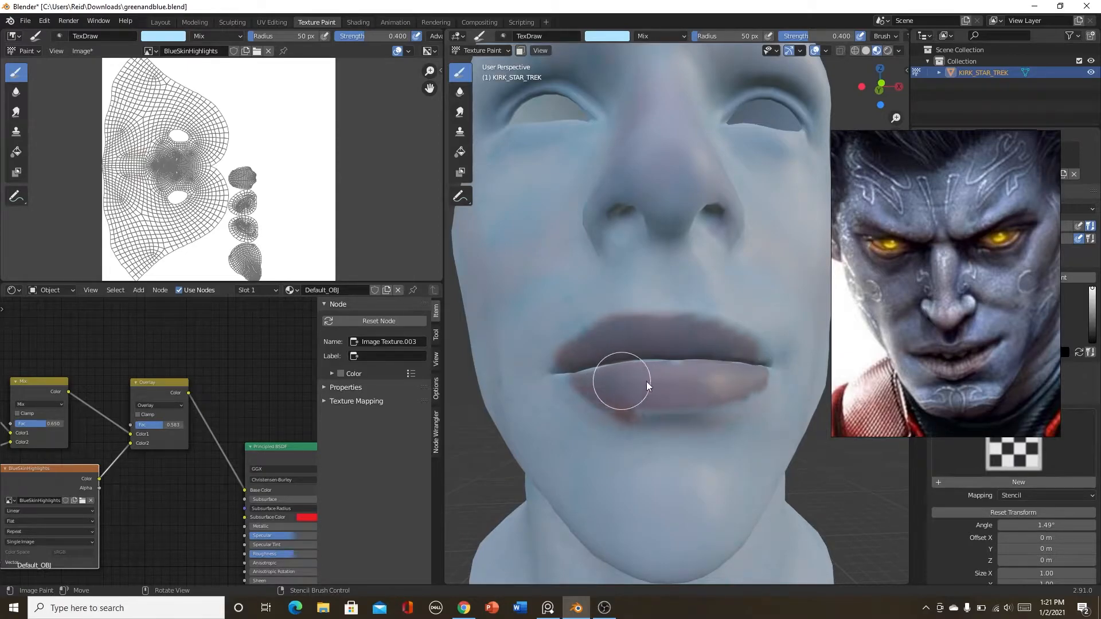
pyautogui.scroll(-8, 727, 456)
pyautogui.moveTo(677, 374); pyautogui.dragTo(630, 406, button='middle')
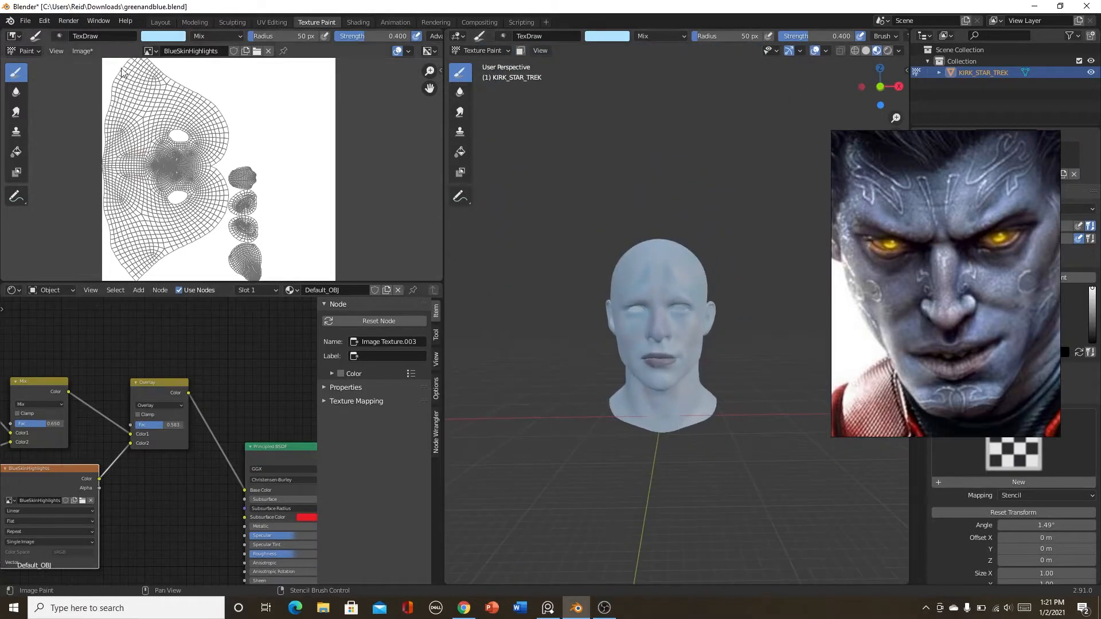
pyautogui.click(83, 53)
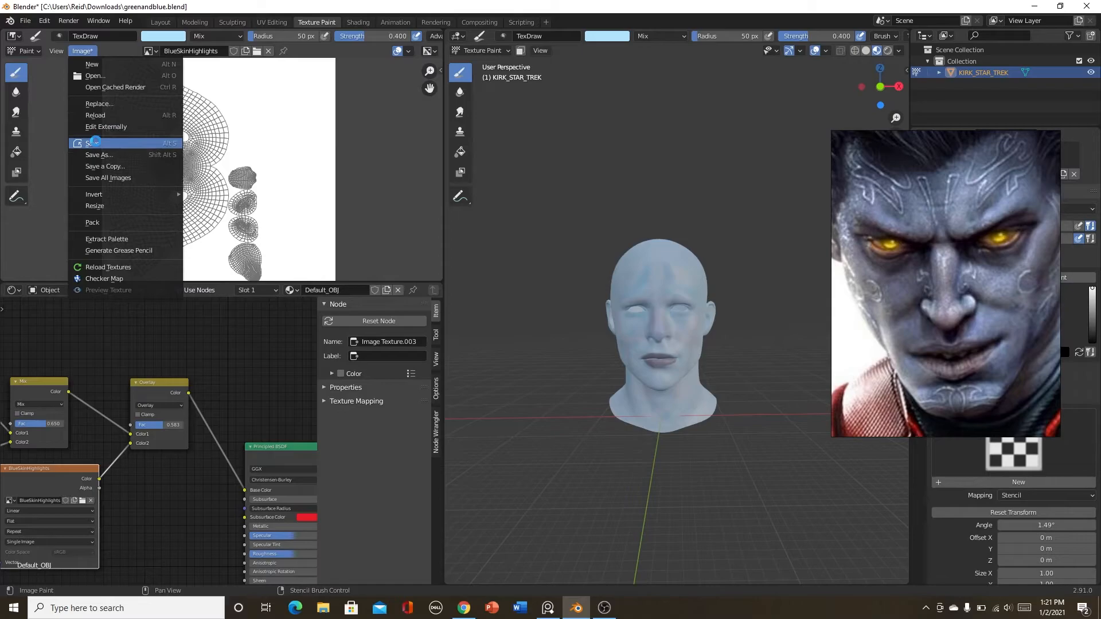
pyautogui.click(94, 142)
# Switch to the Layout workspace and preview the head in Rendered viewport shading.
pyautogui.click(160, 22)
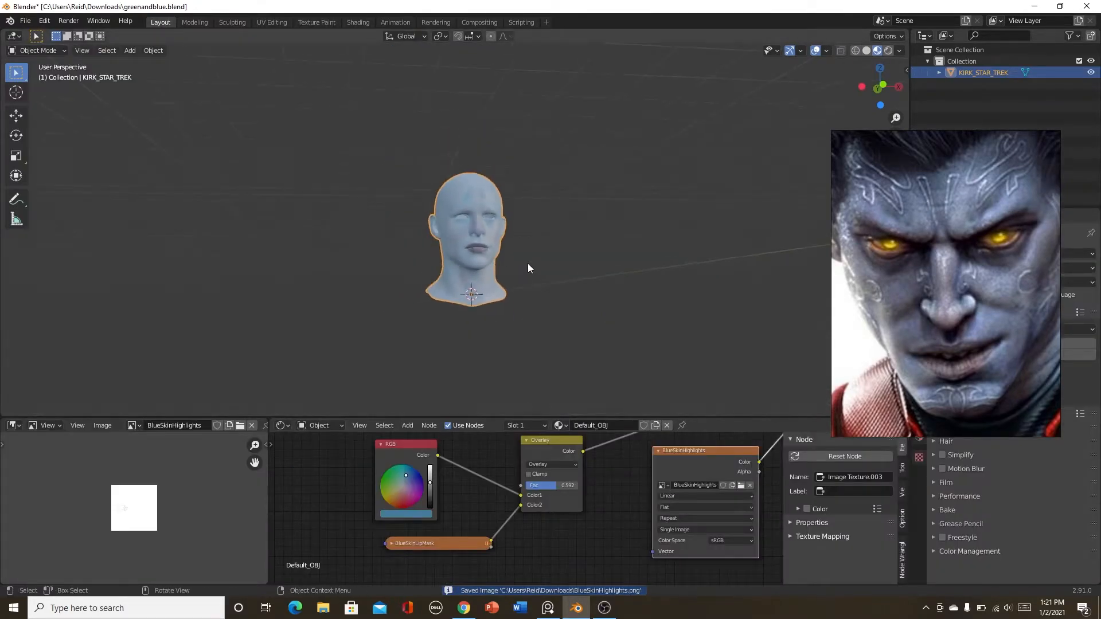
pyautogui.scroll(5, 527, 268)
pyautogui.click(887, 51)
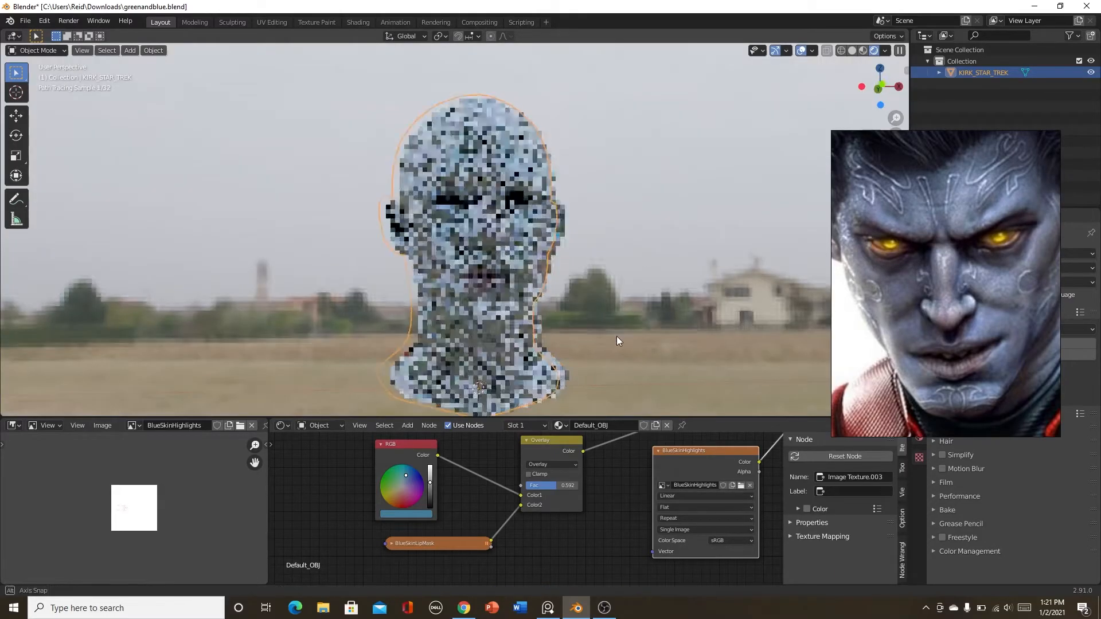
pyautogui.moveTo(615, 335); pyautogui.dragTo(627, 338, button='middle')
pyautogui.scroll(-6, 584, 511)
pyautogui.moveTo(585, 507); pyautogui.dragTo(565, 522, button='middle')
pyautogui.scroll(7, 567, 524)
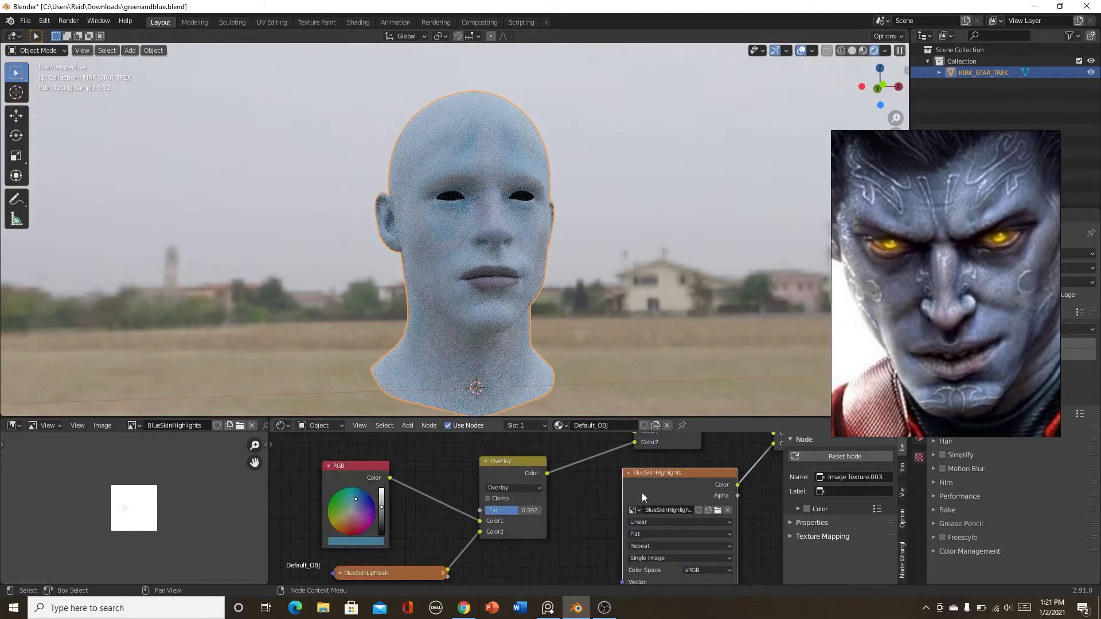
# Set the factor of the final Overlay node feeding the Principled BSDF to 0.375.
pyautogui.moveTo(641, 494); pyautogui.dragTo(414, 583, button='middle')
pyautogui.scroll(1, 475, 404)
pyautogui.scroll(5, 585, 533)
pyautogui.moveTo(590, 545); pyautogui.dragTo(525, 557, button='middle')
pyautogui.scroll(3, 531, 522)
pyautogui.moveTo(530, 533); pyautogui.dragTo(508, 532)
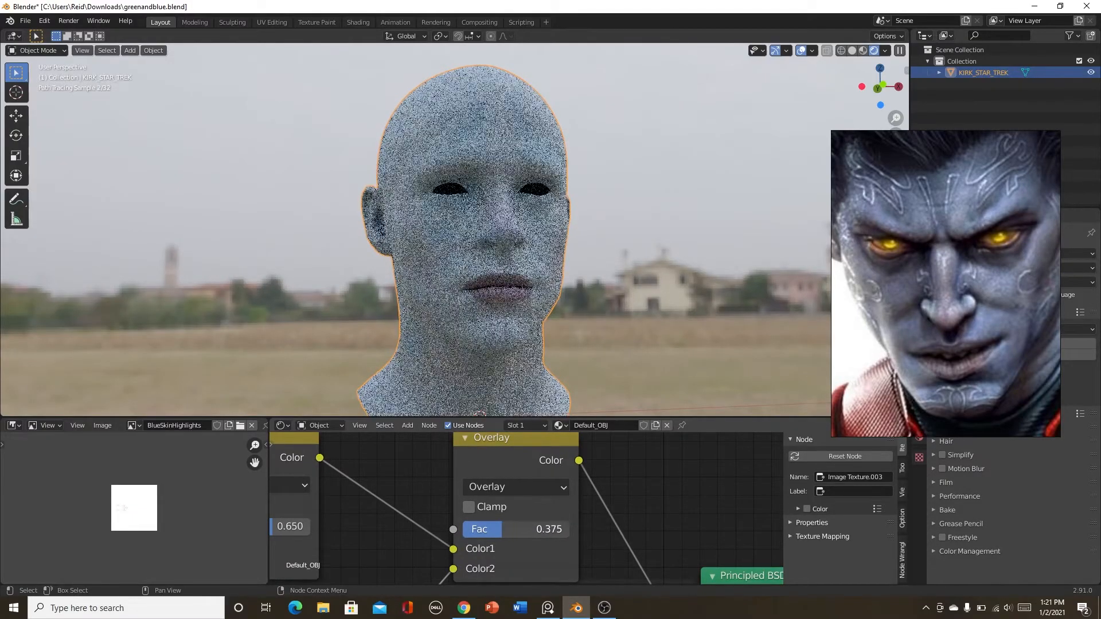
# Move the BlueSkinHighlights image node away from the final Overlay node to make room between them.
pyautogui.scroll(-7, 508, 528)
pyautogui.moveTo(508, 528); pyautogui.dragTo(639, 460, button='middle')
pyautogui.scroll(-5, 525, 511)
pyautogui.moveTo(524, 511); pyautogui.dragTo(538, 477, button='middle')
pyautogui.moveTo(538, 477); pyautogui.dragTo(508, 539)
pyautogui.scroll(-5, 511, 528)
# Insert an RGB Curves node between the BlueSkinHighlights image and the final Overlay node.
pyautogui.moveTo(590, 519); pyautogui.dragTo(544, 541, button='middle')
pyautogui.scroll(3, 544, 541)
pyautogui.hotkey('shift', 'a')
pyautogui.click(536, 459)
pyautogui.write('rgb')
pyautogui.click(543, 489)
pyautogui.click(514, 511)
# Pull the middle of the RGB Curves curve down slightly to about X 0.56, Y 0.46.
pyautogui.moveTo(545, 530); pyautogui.dragTo(531, 526, button='middle')
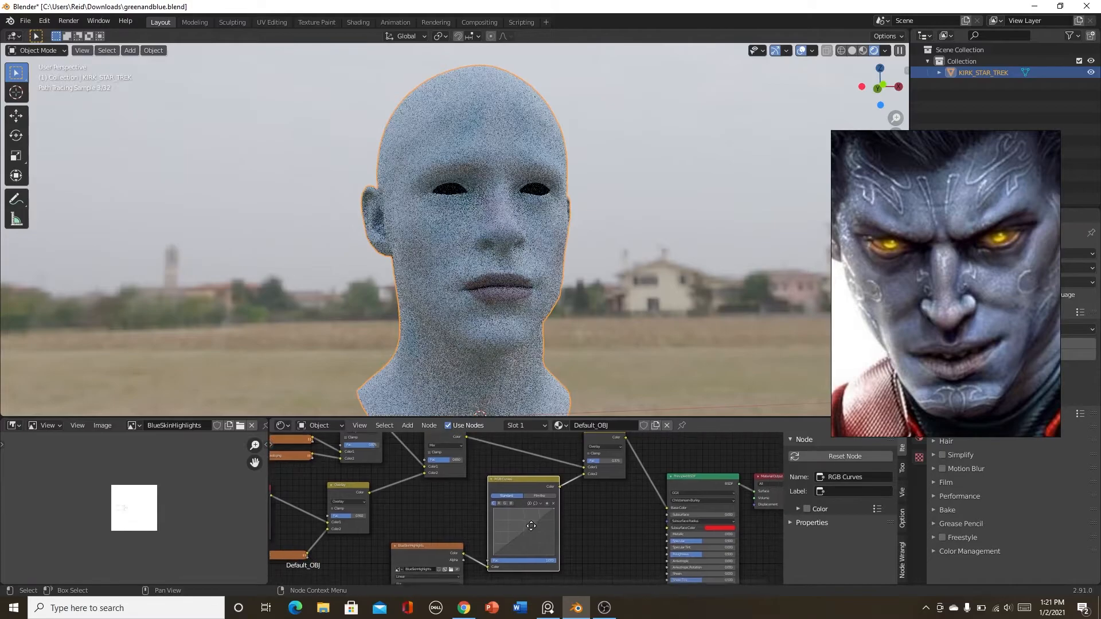
pyautogui.scroll(2, 531, 526)
pyautogui.moveTo(519, 540)
pyautogui.mouseDown()
pyautogui.moveTo(537, 555)
pyautogui.moveTo(528, 542)
pyautogui.mouseUp()
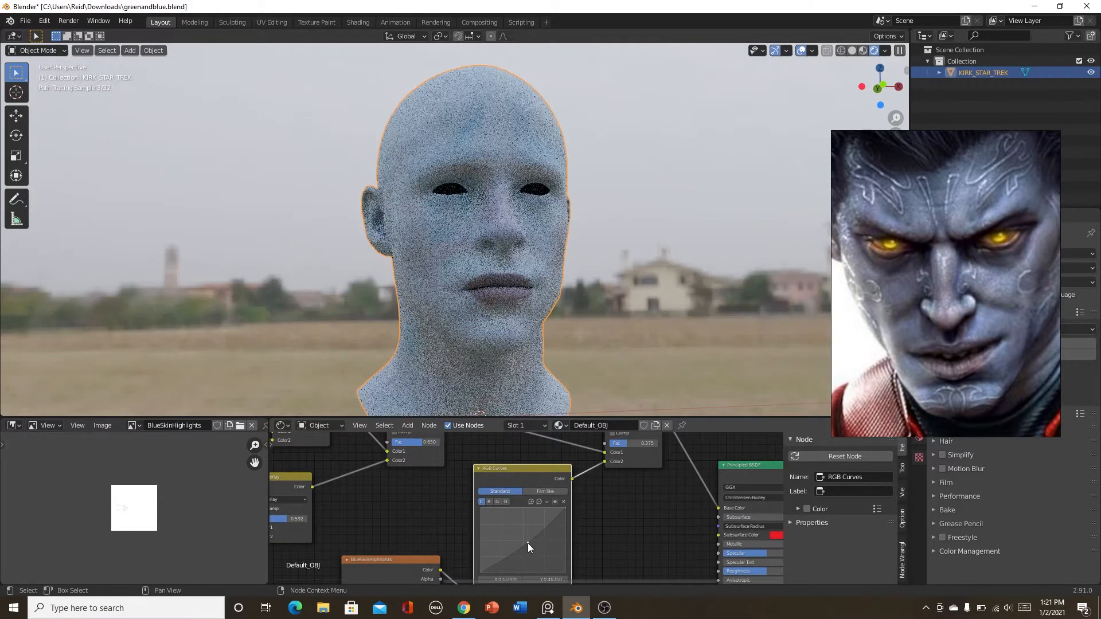
# Raise the factor of the Overlay node that combines the RGB colour with BlueSkinLipMask.
pyautogui.scroll(-5, 428, 537)
pyautogui.moveTo(423, 525); pyautogui.dragTo(560, 490, button='middle')
pyautogui.scroll(5, 509, 472)
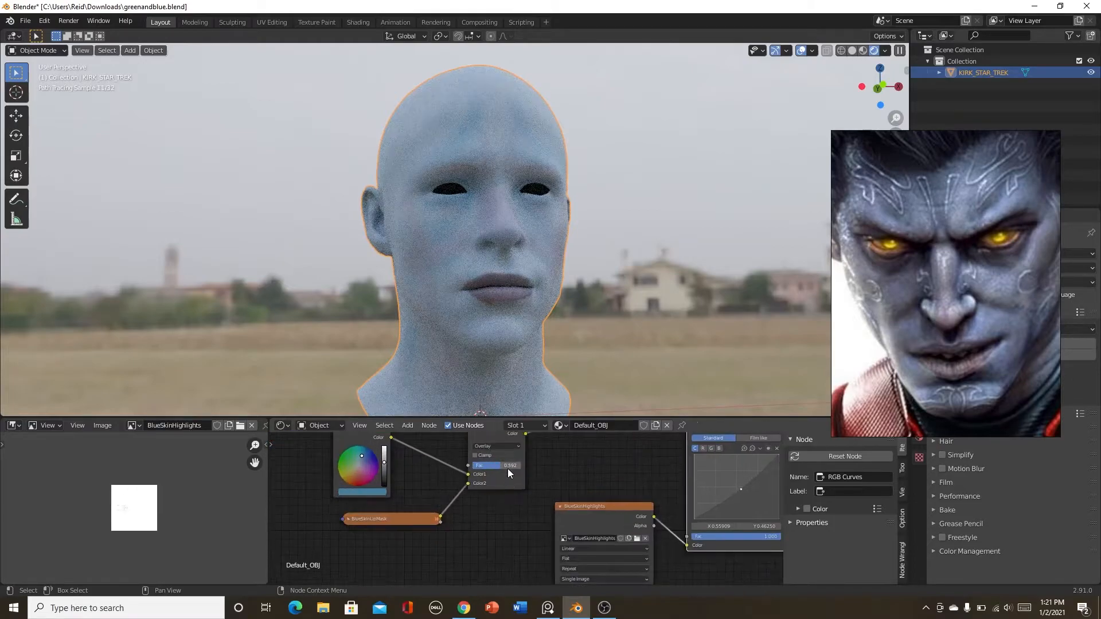
pyautogui.moveTo(509, 467); pyautogui.dragTo(516, 467)
# Set the Mix node's factor to 0.583.
pyautogui.scroll(-2, 567, 463)
pyautogui.moveTo(573, 463); pyautogui.dragTo(536, 555, button='middle')
pyautogui.scroll(4, 556, 518)
pyautogui.moveTo(556, 518); pyautogui.dragTo(512, 540, button='middle')
pyautogui.scroll(3, 512, 540)
pyautogui.moveTo(549, 511)
pyautogui.mouseDown()
pyautogui.moveTo(563, 511)
pyautogui.moveTo(544, 511)
pyautogui.mouseUp()
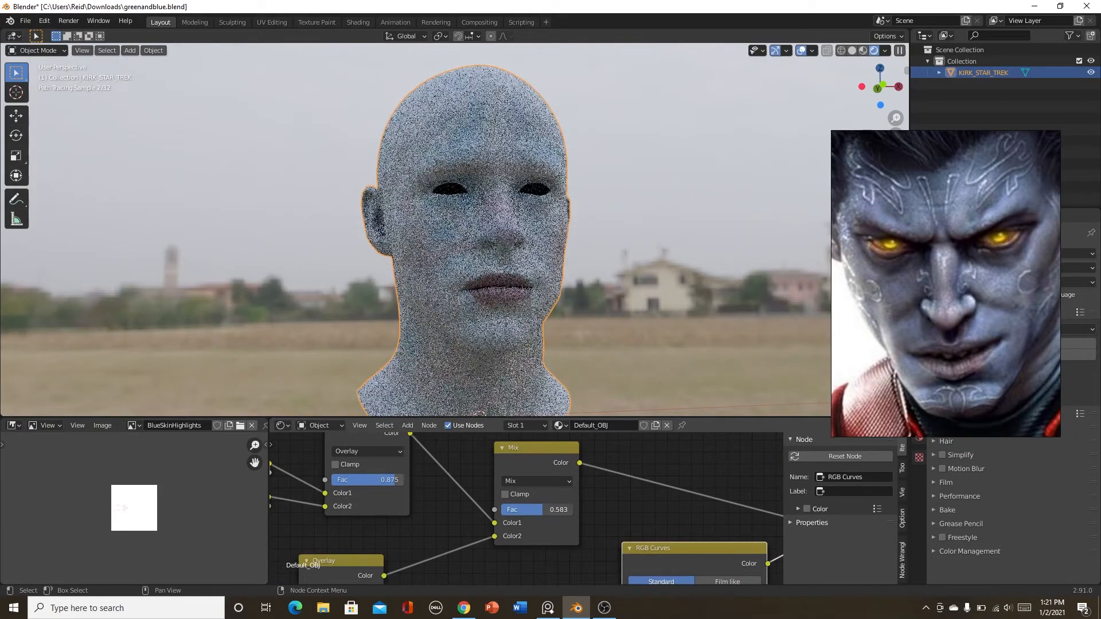
# Set the factor of the Overlay node that blends the two base image textures to 0.933.
pyautogui.moveTo(456, 516); pyautogui.dragTo(569, 541, button='middle')
pyautogui.scroll(2, 479, 504)
pyautogui.moveTo(487, 506); pyautogui.dragTo(494, 506)
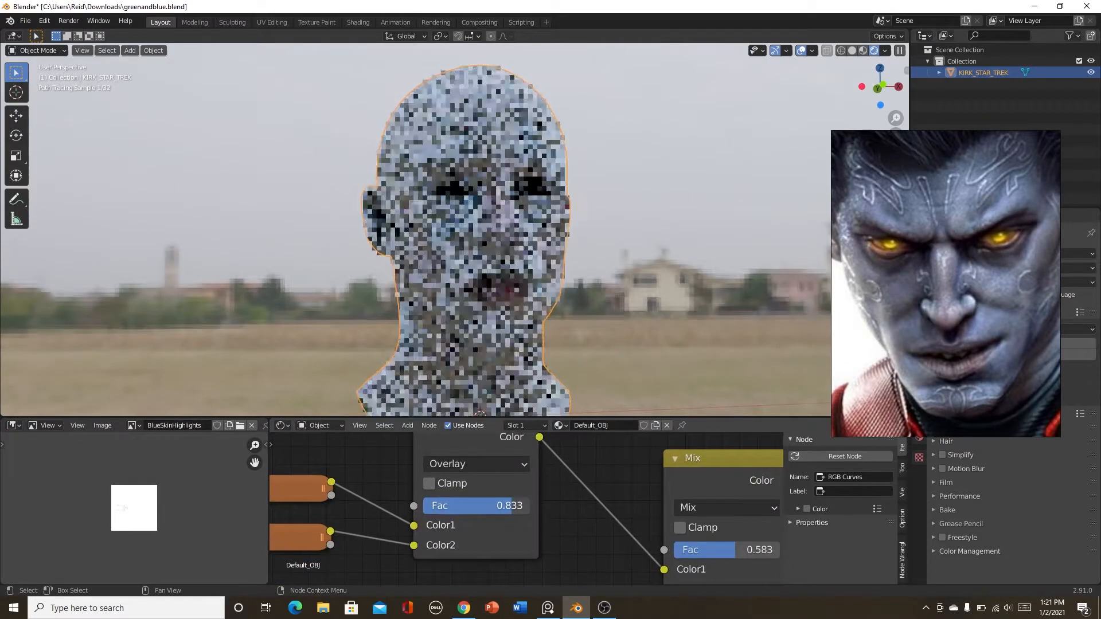
# Change the Mix node's blend mode to Overlay.
pyautogui.scroll(-2, 627, 543)
pyautogui.moveTo(627, 544); pyautogui.dragTo(521, 503, button='middle')
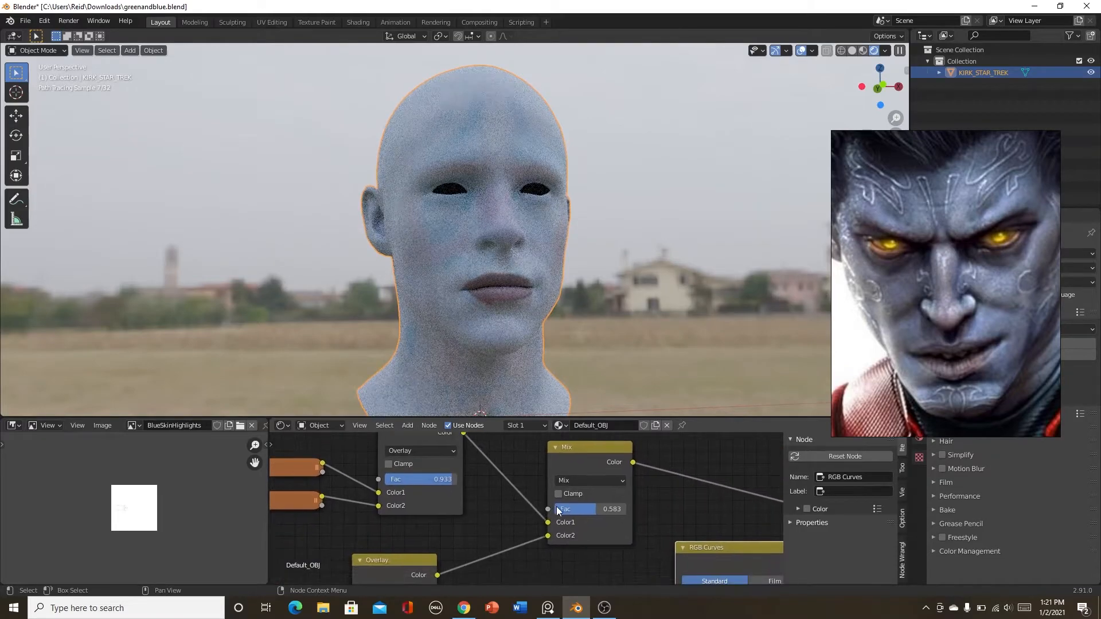
pyautogui.scroll(2, 521, 503)
pyautogui.moveTo(558, 530)
pyautogui.mouseDown()
pyautogui.moveTo(541, 540)
pyautogui.moveTo(559, 549)
pyautogui.mouseUp()
pyautogui.scroll(-1, 608, 478)
pyautogui.moveTo(608, 477); pyautogui.dragTo(533, 505, button='middle')
pyautogui.scroll(2, 533, 504)
pyautogui.click(533, 504)
pyautogui.click(545, 305)
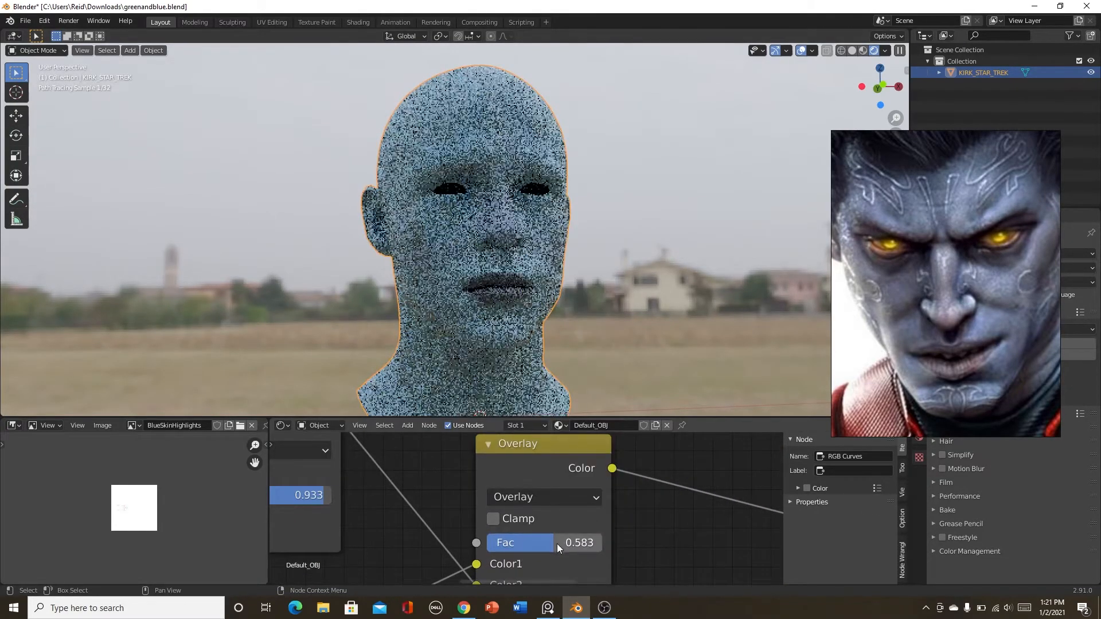
# Raise the factor of the Overlay node that merges the base textures with the tinted lip mask branch.
pyautogui.moveTo(560, 553); pyautogui.dragTo(544, 522, button='middle')
pyautogui.scroll(1, 542, 522)
pyautogui.moveTo(543, 512); pyautogui.dragTo(563, 513)
# Return the viewport to Material Preview shading and turn off always-on-top for the PureRef reference image.
pyautogui.scroll(-5, 588, 325)
pyautogui.scroll(-1, 585, 340)
pyautogui.moveTo(586, 339); pyautogui.dragTo(573, 342, button='middle')
pyautogui.scroll(2, 574, 342)
pyautogui.scroll(-14, 564, 494)
pyautogui.moveTo(550, 518); pyautogui.dragTo(531, 511, button='middle')
pyautogui.scroll(-3, 531, 511)
pyautogui.scroll(-3, 568, 491)
pyautogui.click(863, 51)
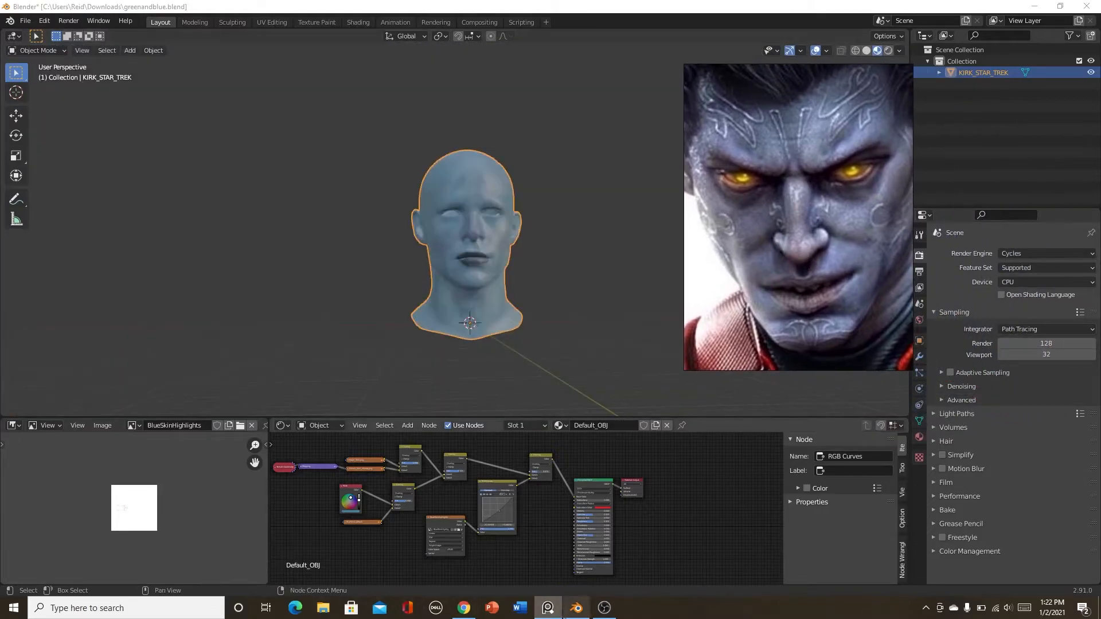
pyautogui.hotkey('ctrl', 'shift', 'a')
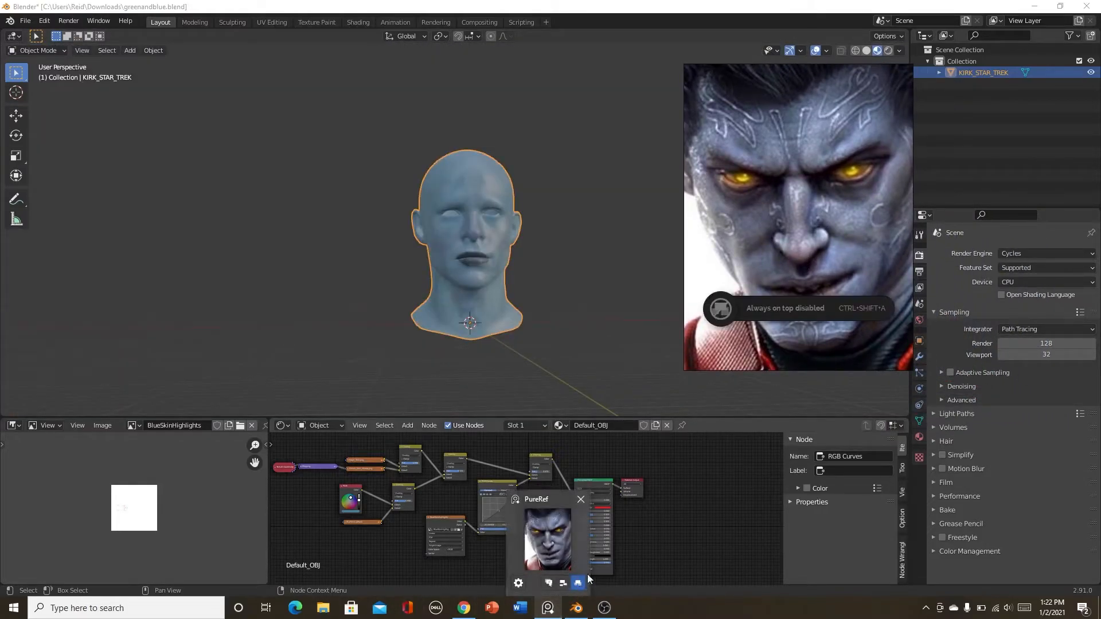
# Add a new vertex color layer named SSS to the head mesh.
pyautogui.click(639, 343)
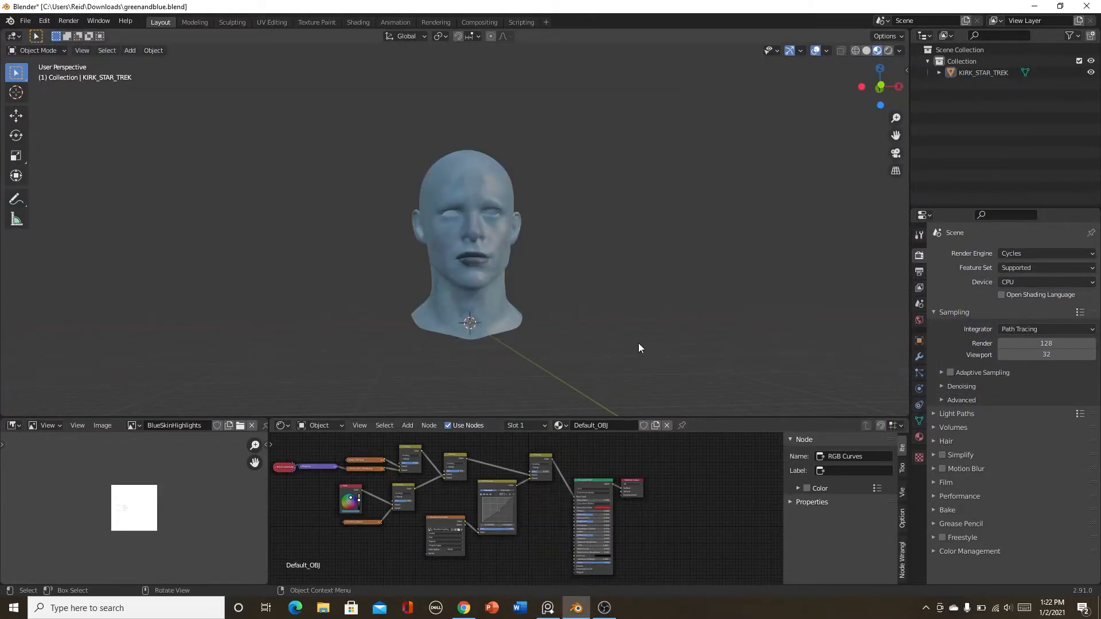
pyautogui.click(919, 422)
pyautogui.click(948, 434)
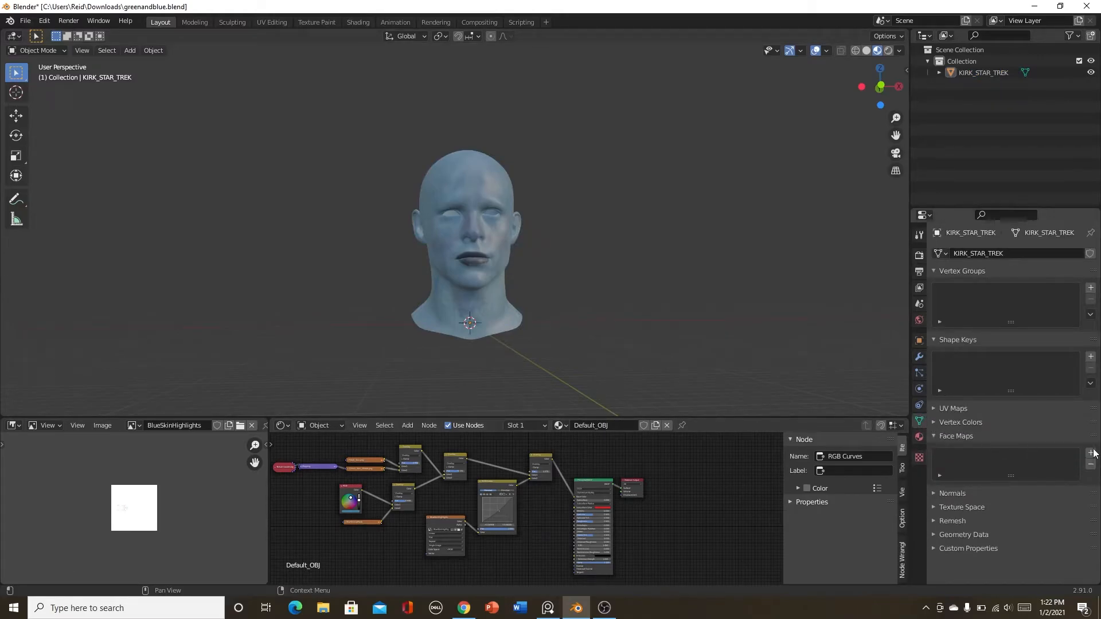
pyautogui.click(944, 422)
pyautogui.click(1091, 440)
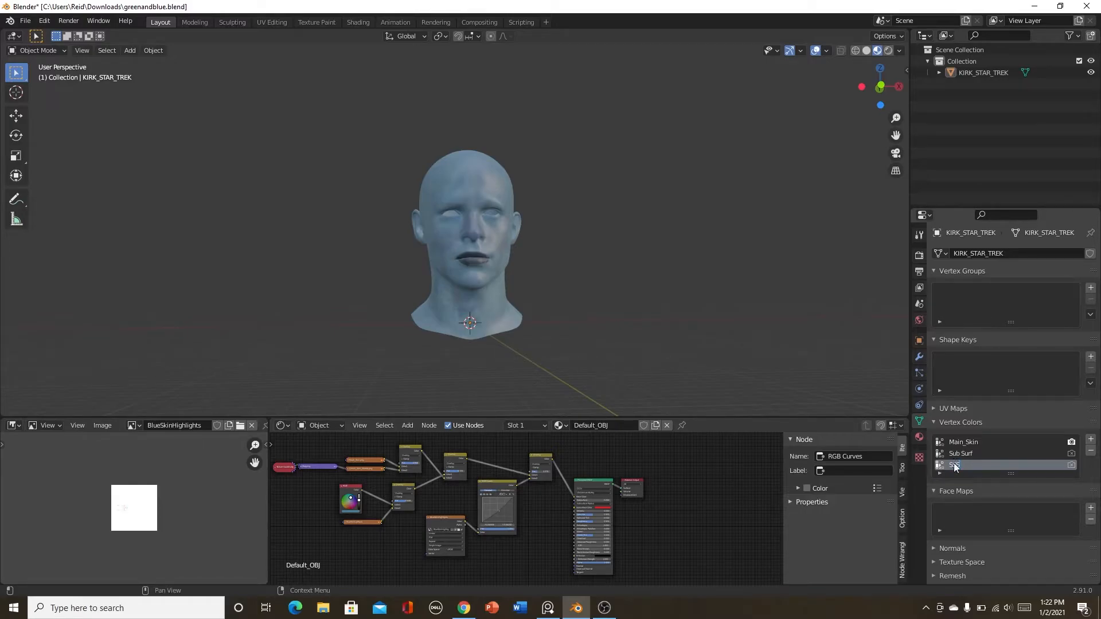
pyautogui.scroll(-3, 584, 539)
pyautogui.scroll(10, 549, 541)
pyautogui.moveTo(549, 540); pyautogui.dragTo(531, 508, button='middle')
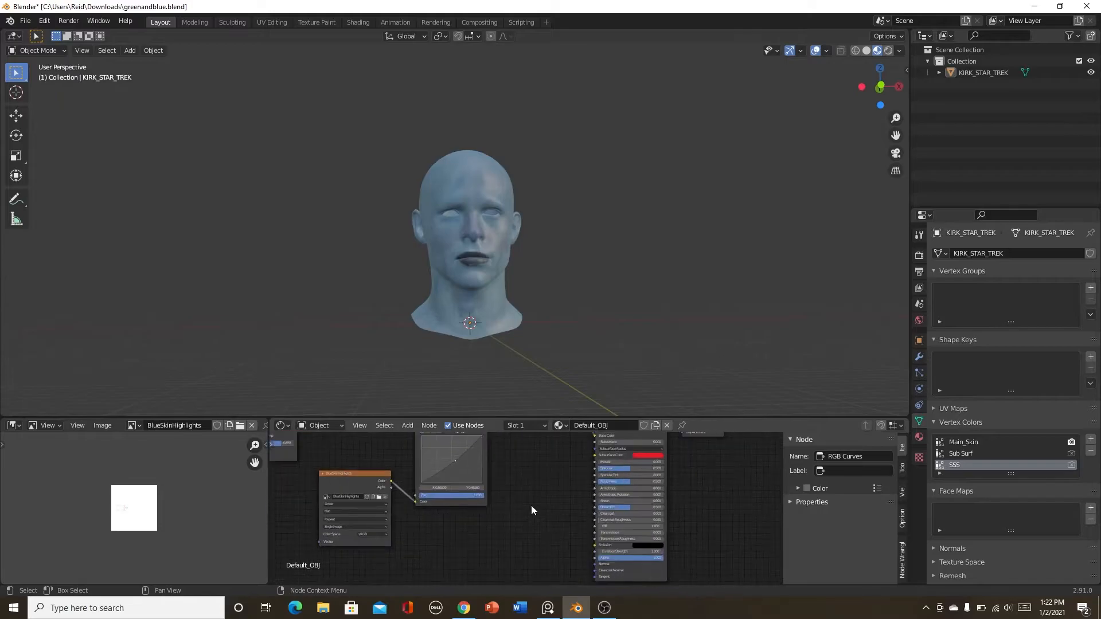
pyautogui.hotkey('shift', 'a')
pyautogui.click(534, 453)
pyautogui.write('ver')
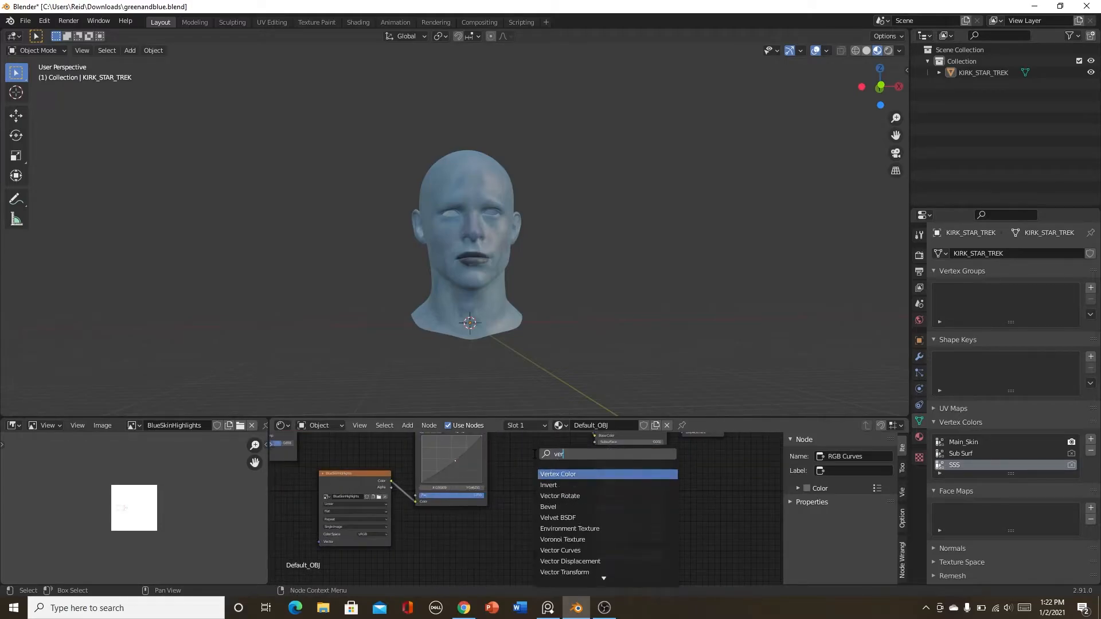
pyautogui.press('BackSpace')
pyautogui.press('BackSpace')
pyautogui.press('BackSpace')
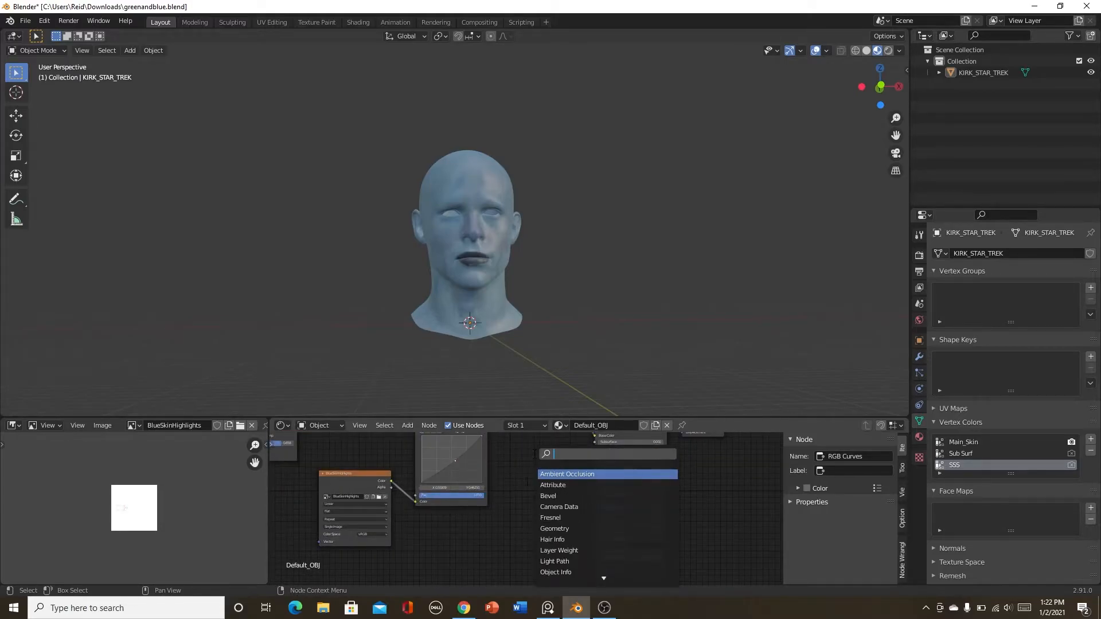
pyautogui.press('Escape')
# Add an Attribute node for the SSS vertex colors and connect its Color output to the Principled BSDF's Base Color.
pyautogui.hotkey('shift', 'a')
pyautogui.moveTo(545, 477)
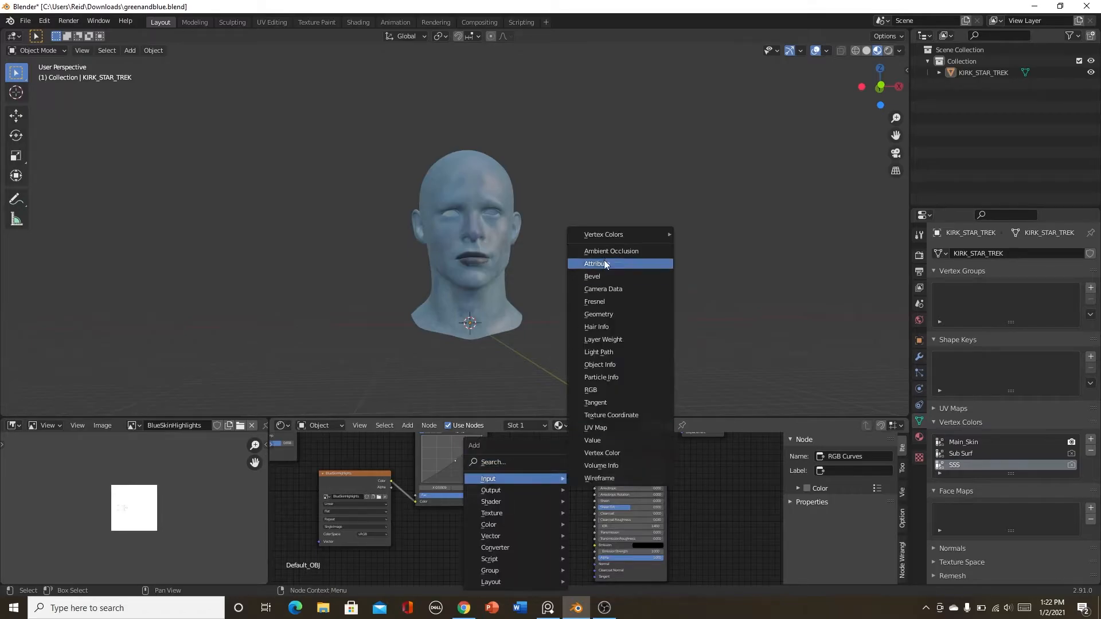
pyautogui.moveTo(614, 233)
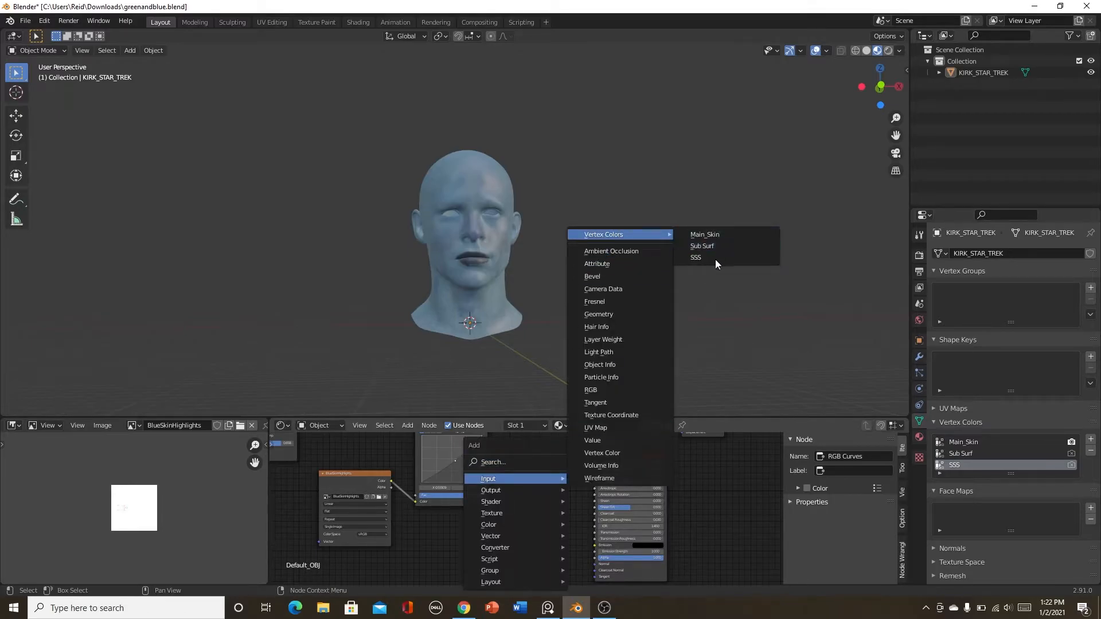
pyautogui.click(707, 258)
pyautogui.click(516, 445)
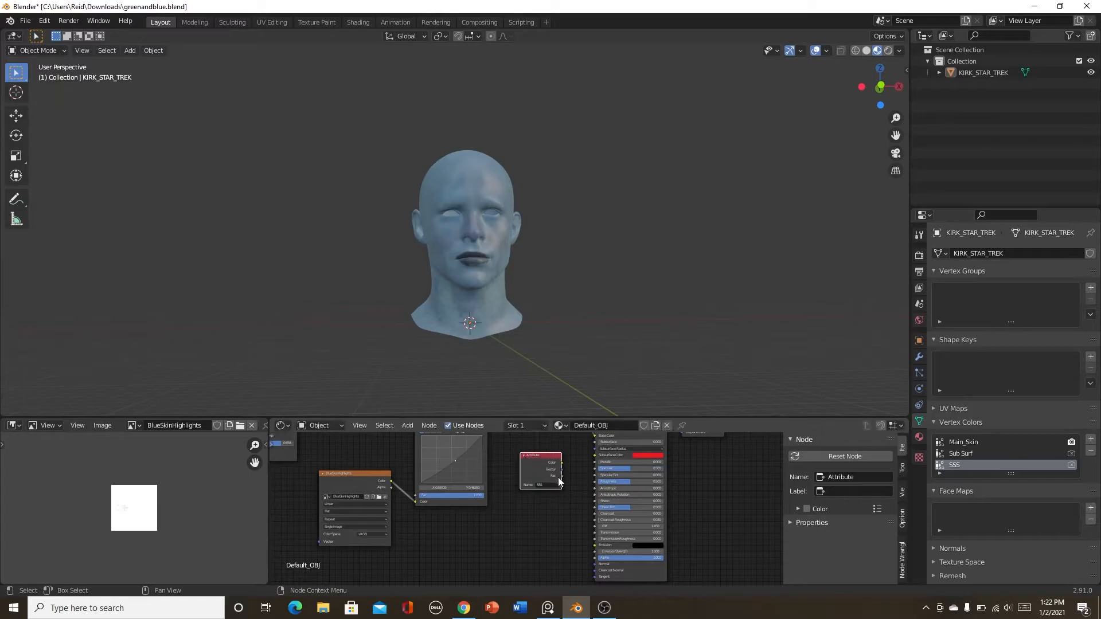
pyautogui.moveTo(551, 478); pyautogui.dragTo(510, 533, button='middle')
pyautogui.scroll(2, 510, 537)
pyautogui.moveTo(519, 522); pyautogui.dragTo(578, 489)
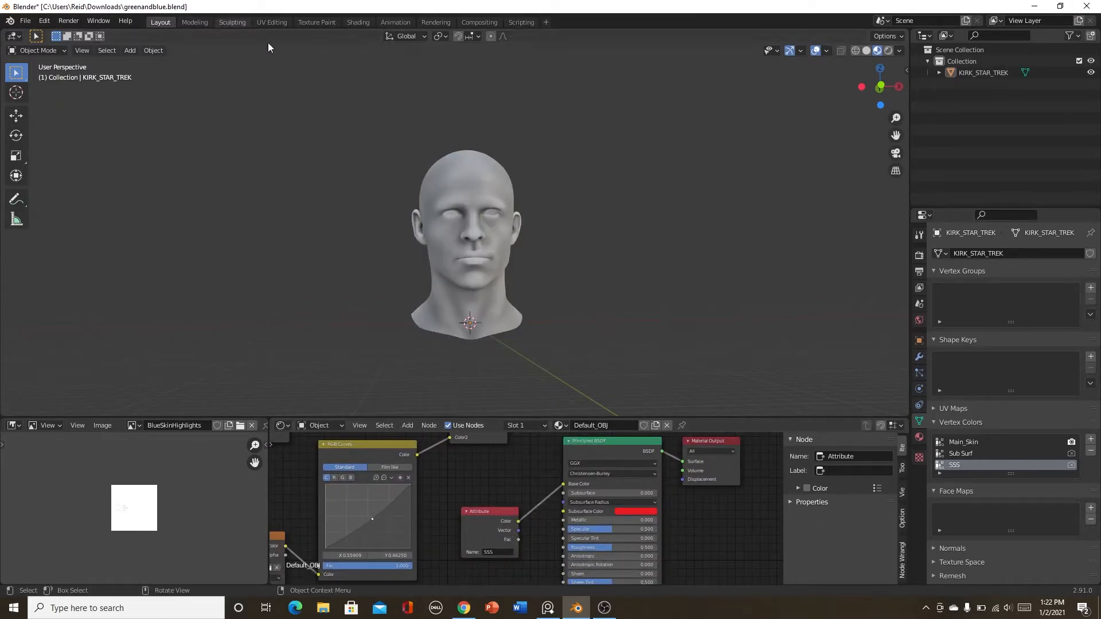
# Put the head in Vertex Paint mode in the Texture Paint workspace and fill its vertex colors with white.
pyautogui.click(301, 22)
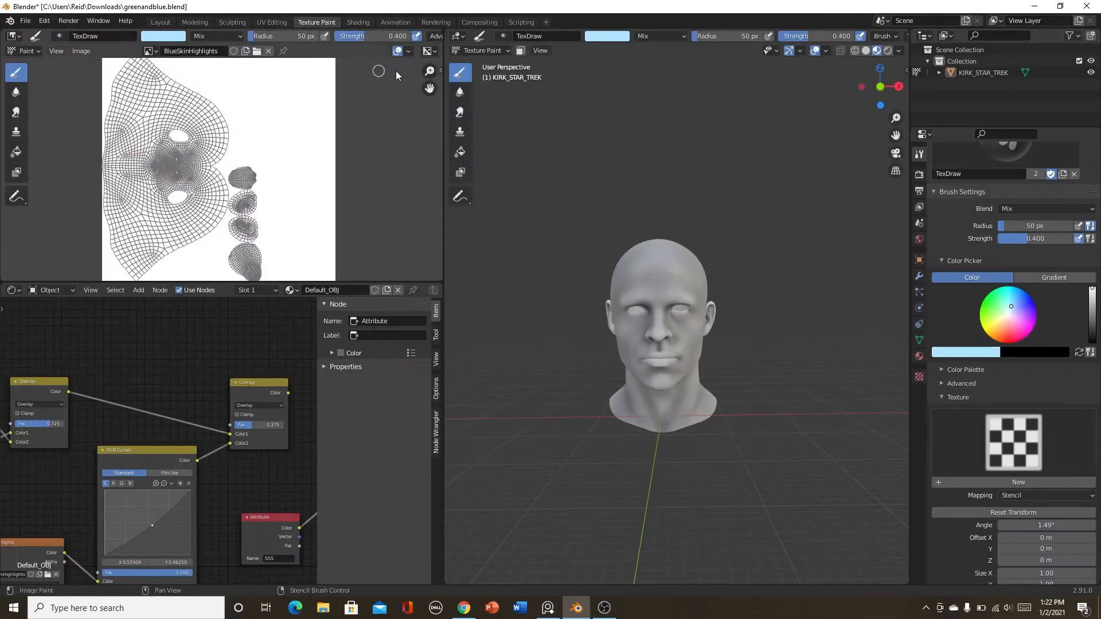
pyautogui.click(476, 51)
pyautogui.click(488, 106)
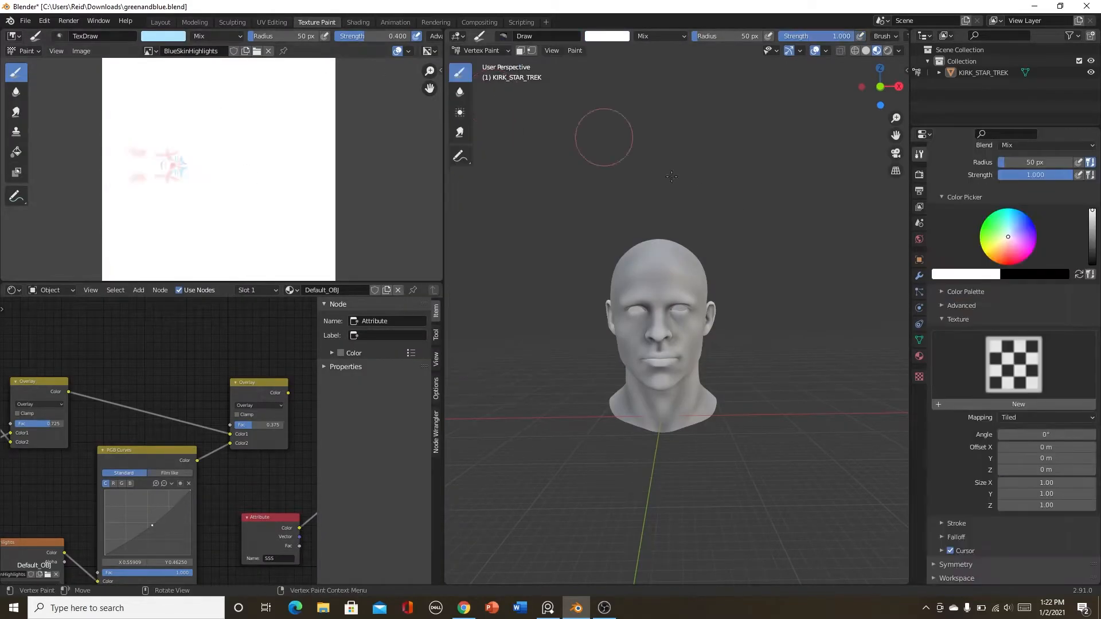
pyautogui.scroll(3, 655, 396)
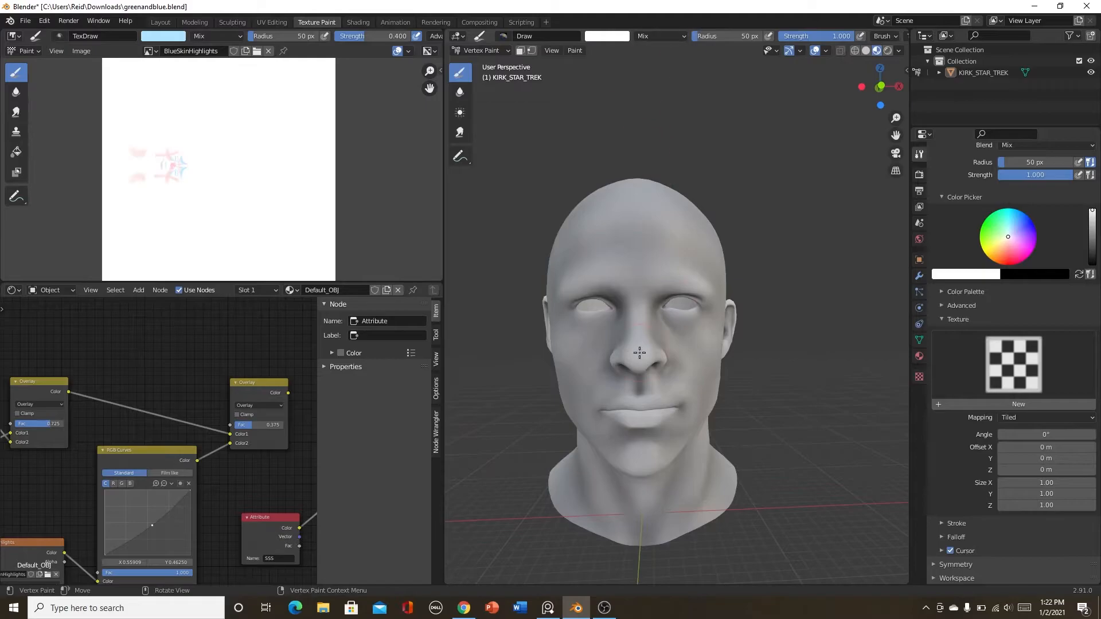
pyautogui.hotkey('shift', 'k')
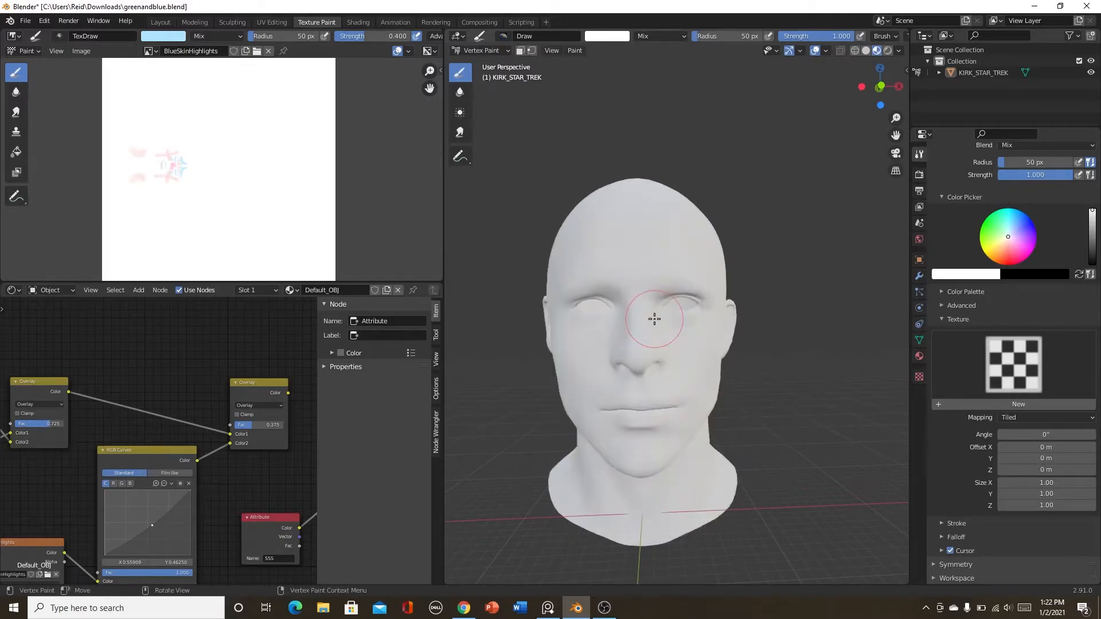
pyautogui.moveTo(642, 345); pyautogui.dragTo(693, 361, button='middle')
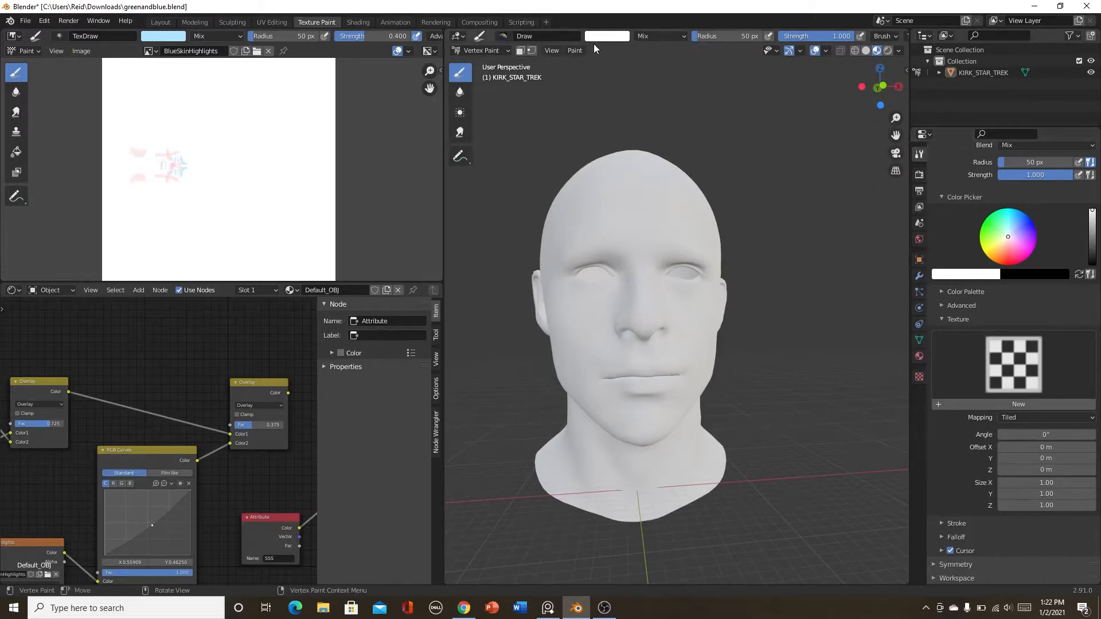
# Apply Dirty Vertex Colors to the head with 3 blur iterations.
pyautogui.click(576, 52)
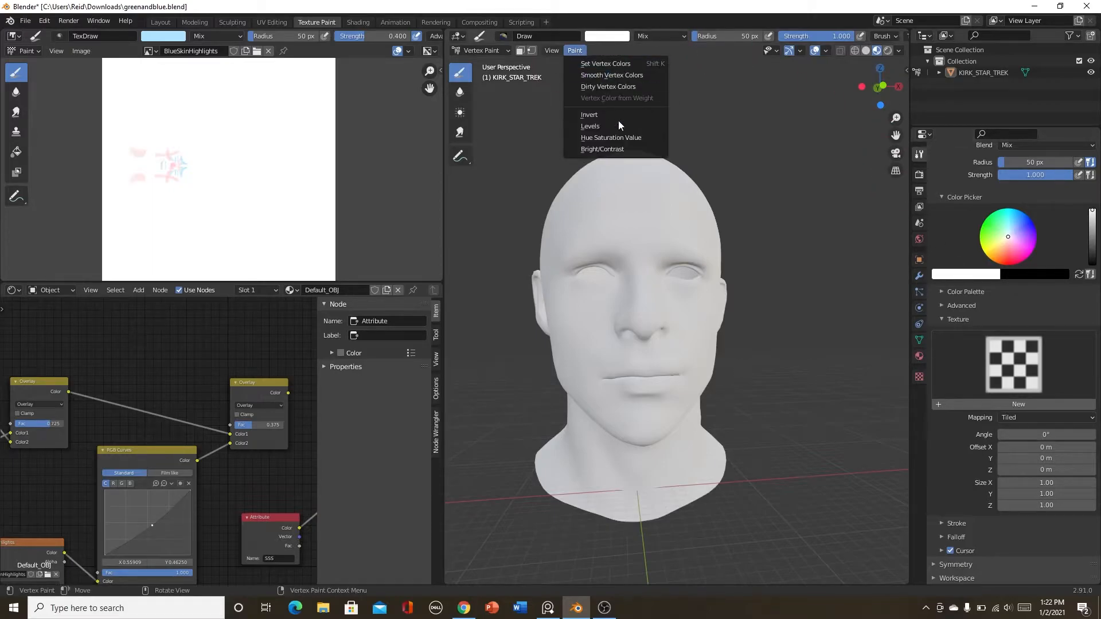
pyautogui.click(621, 87)
pyautogui.click(487, 577)
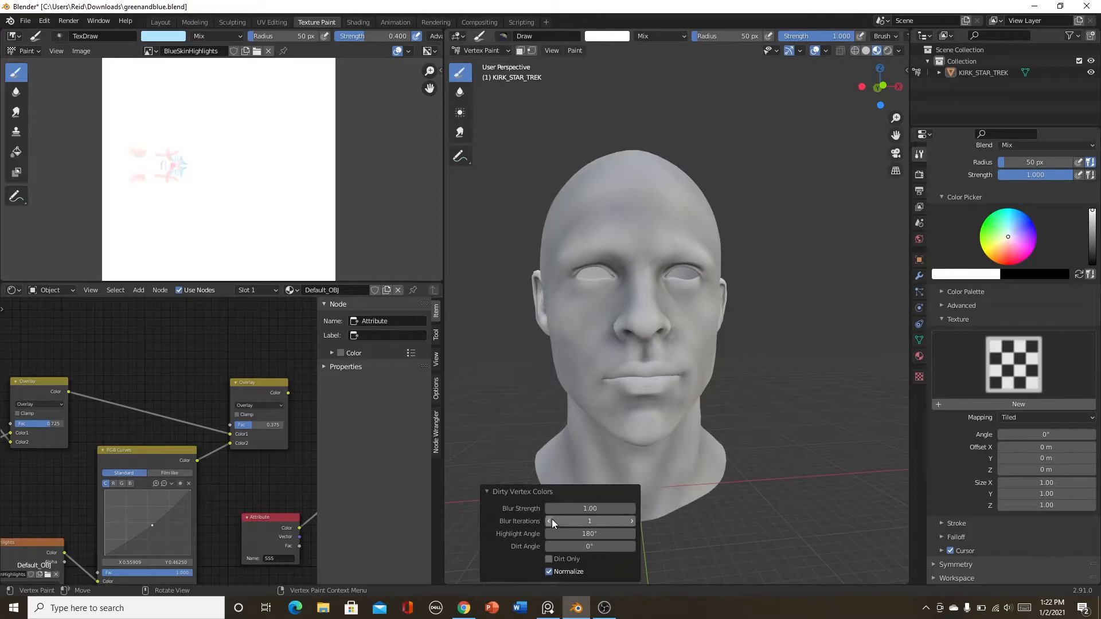
pyautogui.write('3')
pyautogui.press('Return')
pyautogui.scroll(-2, 661, 425)
pyautogui.moveTo(663, 423); pyautogui.dragTo(660, 435, button='middle')
pyautogui.scroll(2, 659, 438)
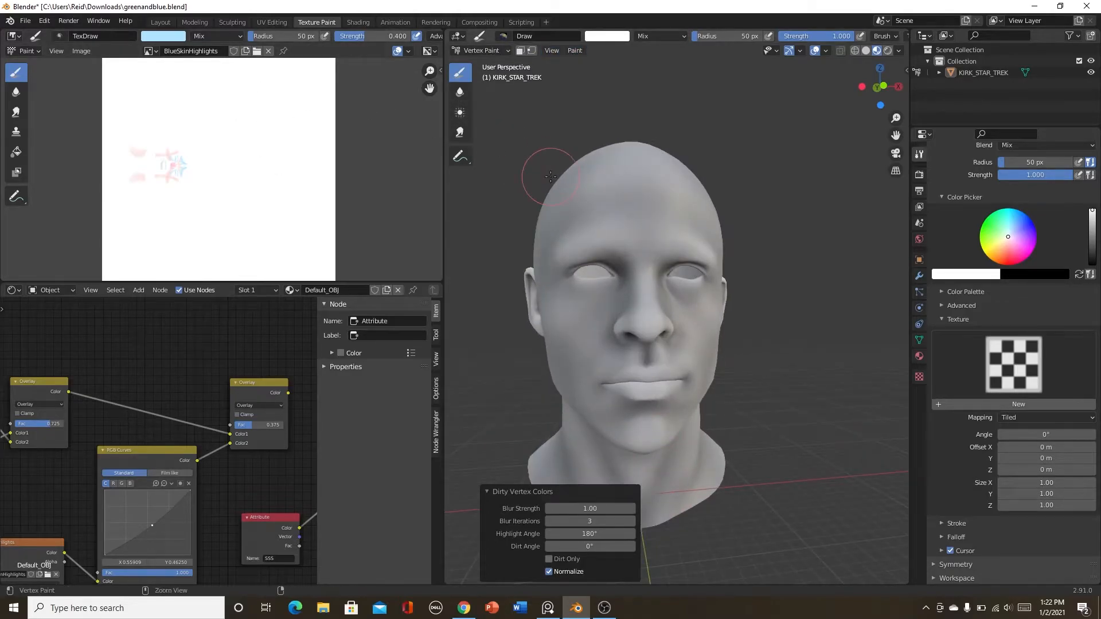
# Save the file, return to the Layout workspace and rewire the SSS attribute's Fac output into the Principled BSDF's Subsurface input.
pyautogui.hotkey('ctrl', 's')
pyautogui.click(160, 22)
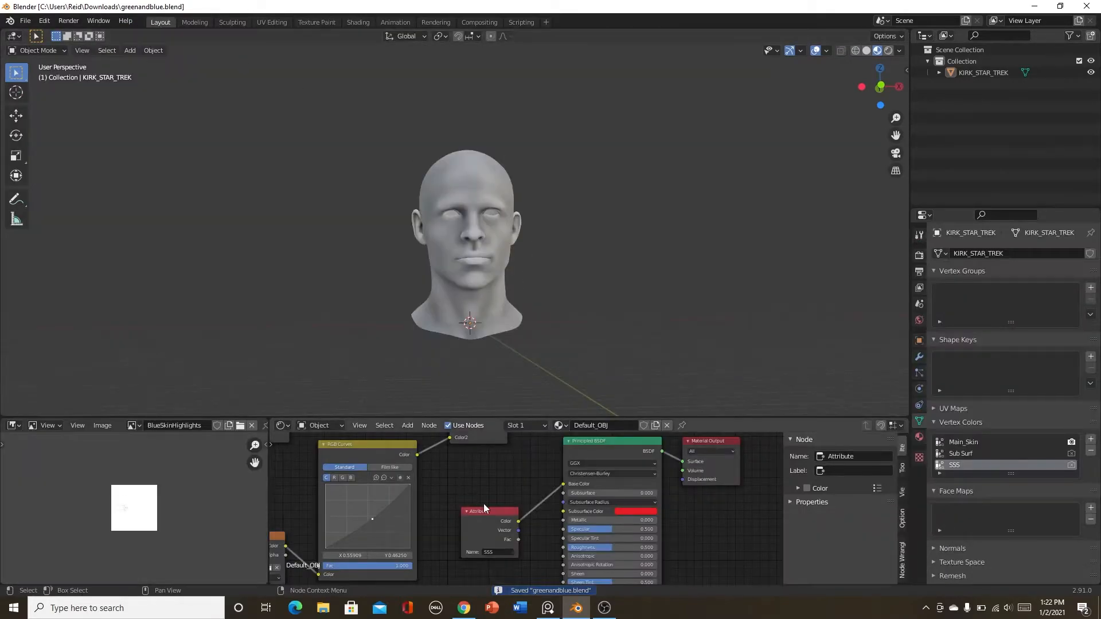
pyautogui.scroll(3, 481, 504)
pyautogui.moveTo(545, 442)
pyautogui.mouseDown()
pyautogui.moveTo(477, 516)
pyautogui.moveTo(533, 459)
pyautogui.moveTo(558, 467)
pyautogui.moveTo(550, 452)
pyautogui.mouseUp()
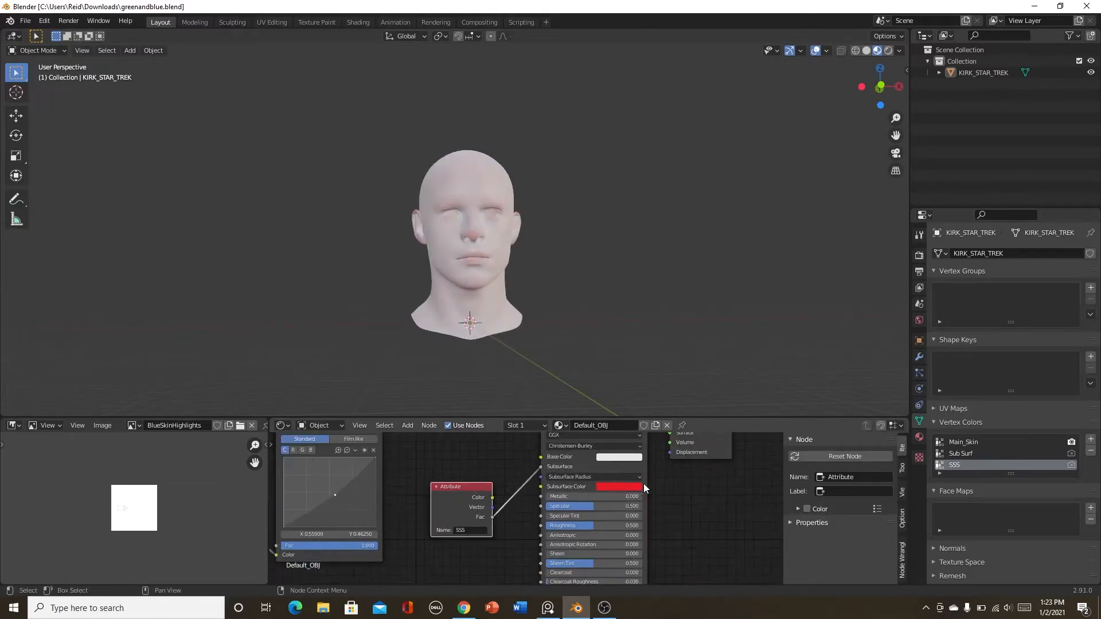
# Change the Principled BSDF's Subsurface Color to a slightly darker, muted pink with hue 0.992 and saturation 0.424.
pyautogui.scroll(5, 583, 515)
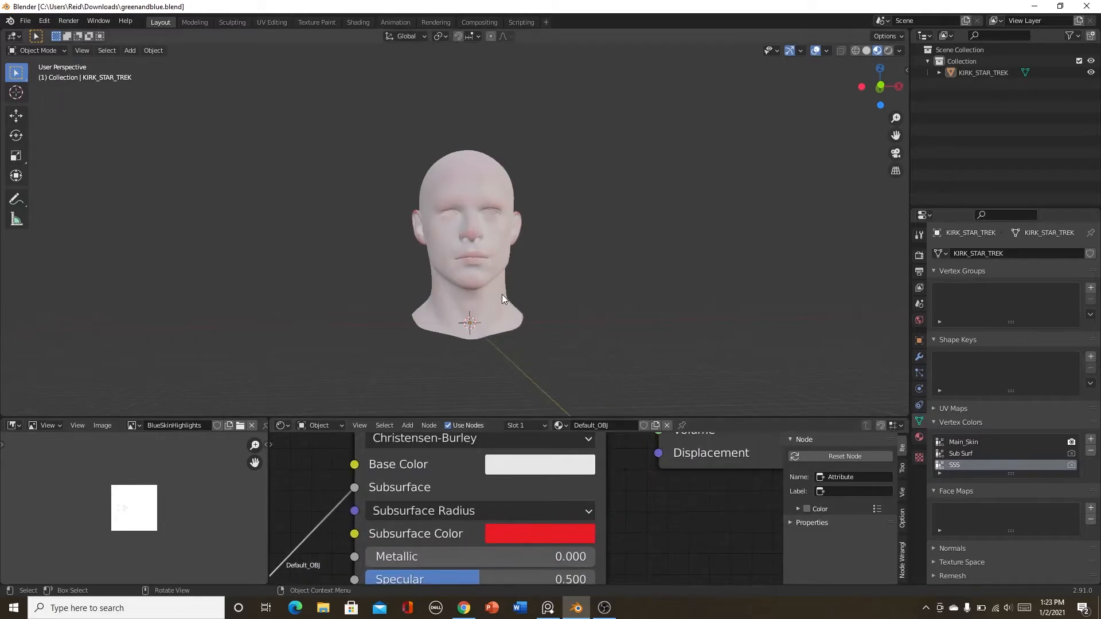
pyautogui.scroll(3, 502, 294)
pyautogui.click(545, 534)
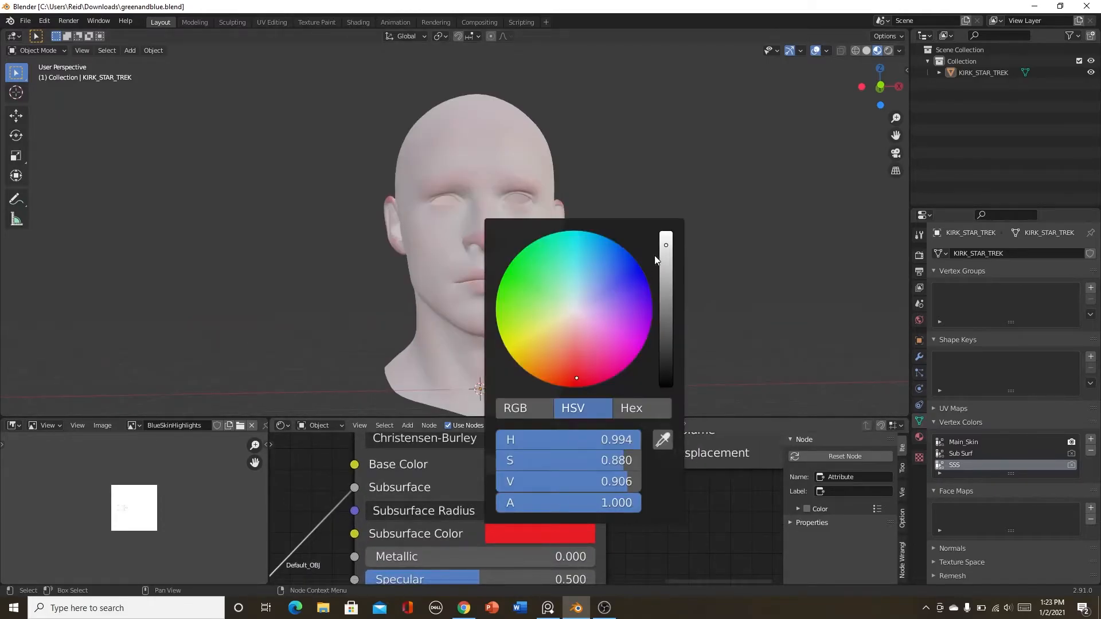
pyautogui.moveTo(576, 378); pyautogui.dragTo(576, 342)
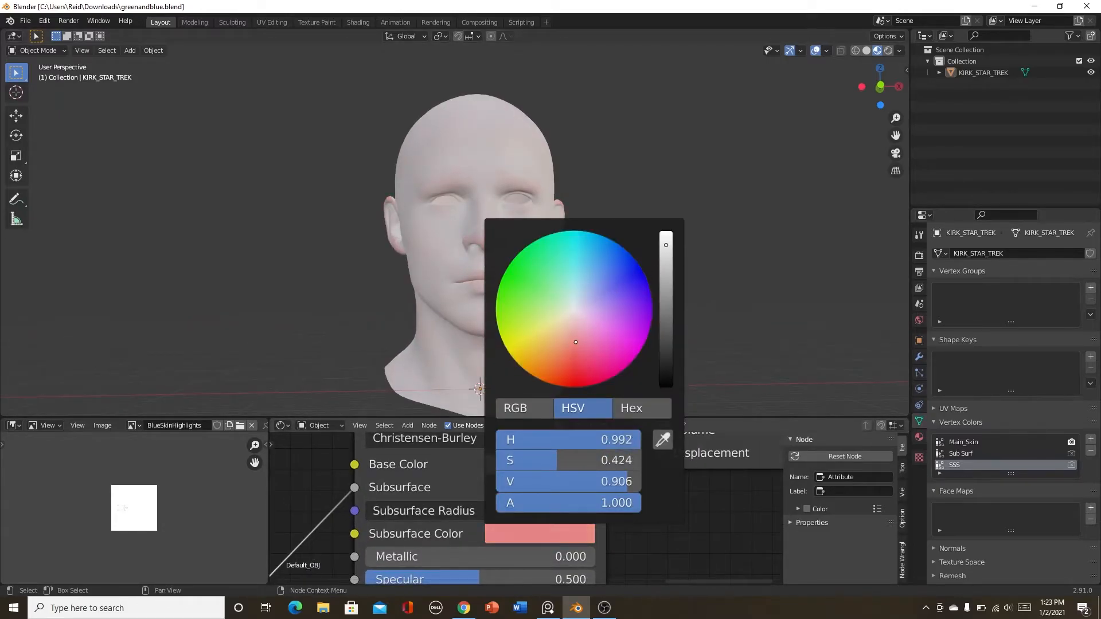
pyautogui.scroll(-2, 413, 537)
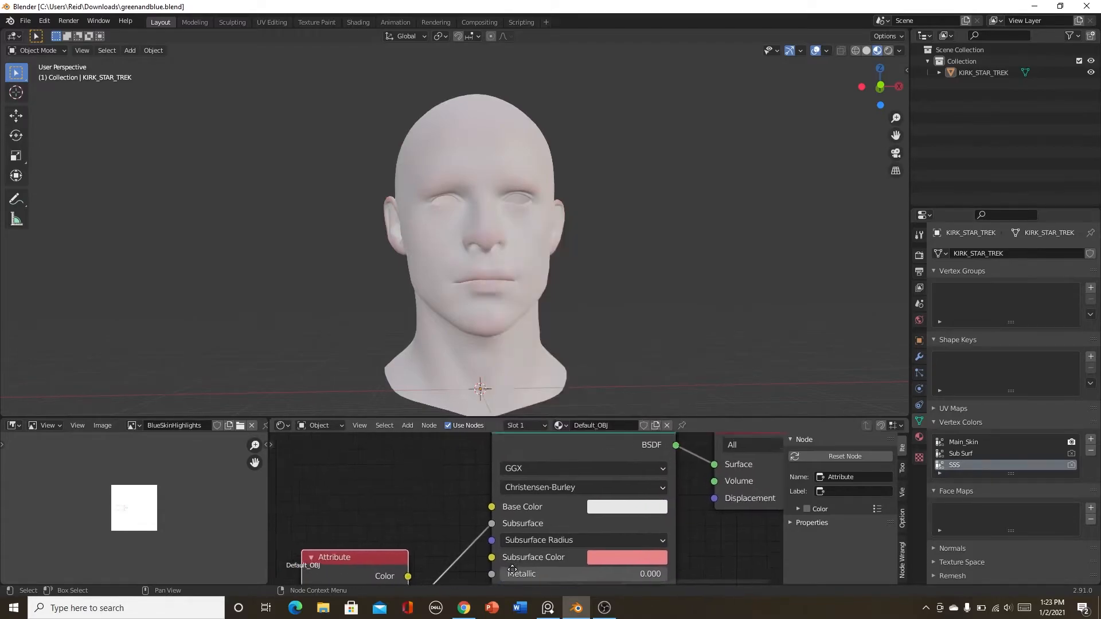
pyautogui.click(638, 572)
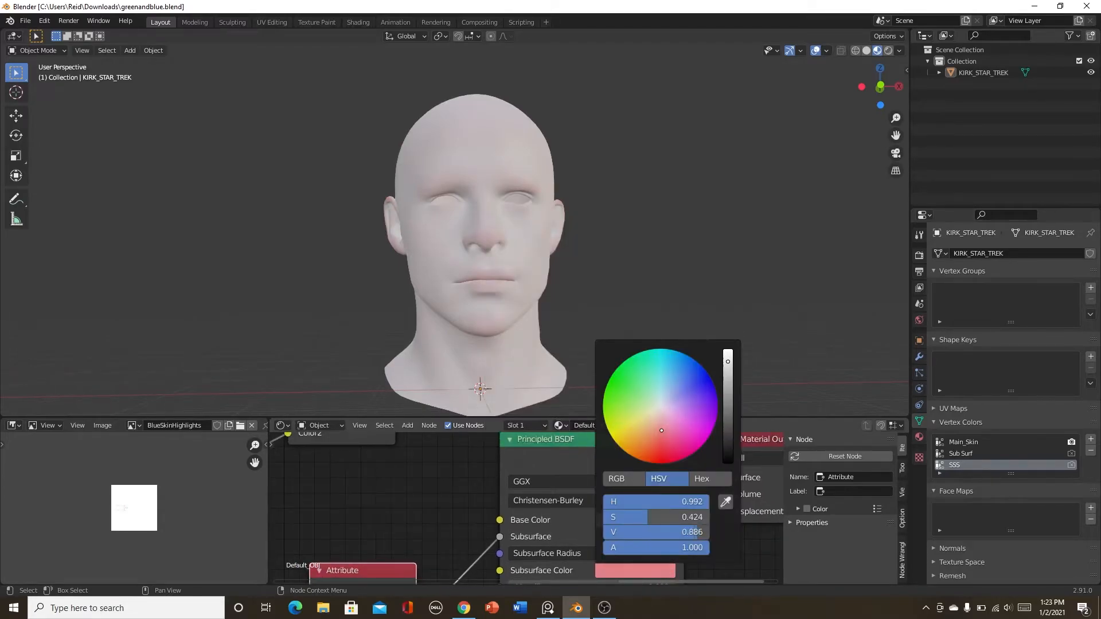
pyautogui.moveTo(728, 359); pyautogui.dragTo(728, 368)
# Connect the final Overlay node's Color output to the Principled BSDF's Base Color.
pyautogui.scroll(-4, 388, 496)
pyautogui.moveTo(389, 496); pyautogui.dragTo(397, 581, button='middle')
pyautogui.scroll(3, 434, 525)
pyautogui.scroll(-3, 397, 574)
pyautogui.scroll(-1, 391, 473)
pyautogui.moveTo(392, 474); pyautogui.dragTo(379, 462, button='middle')
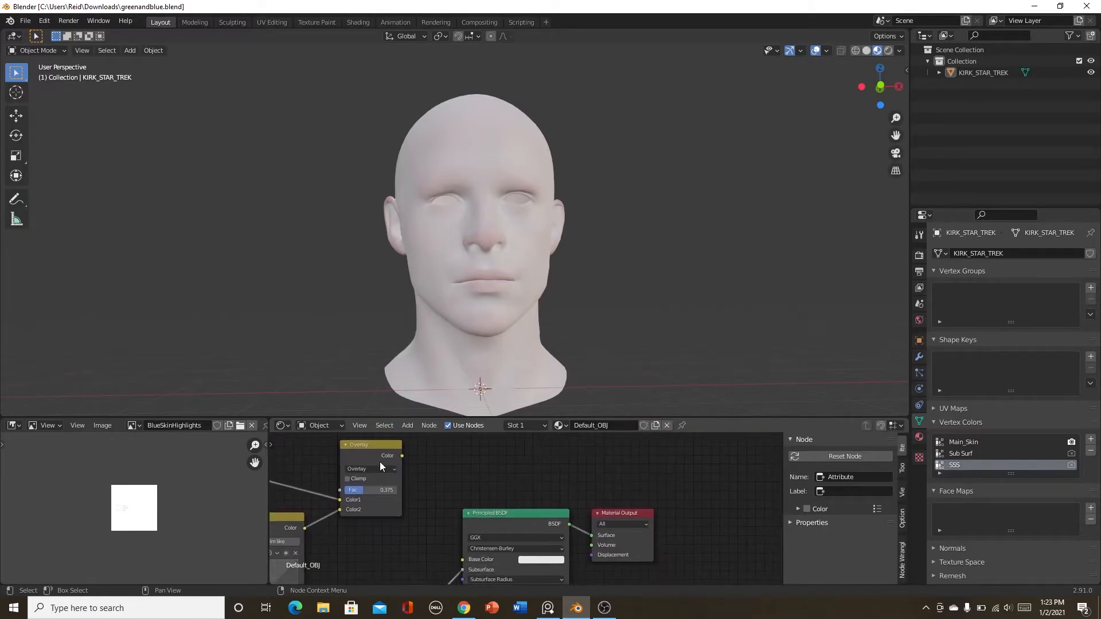
pyautogui.moveTo(402, 456); pyautogui.dragTo(462, 559)
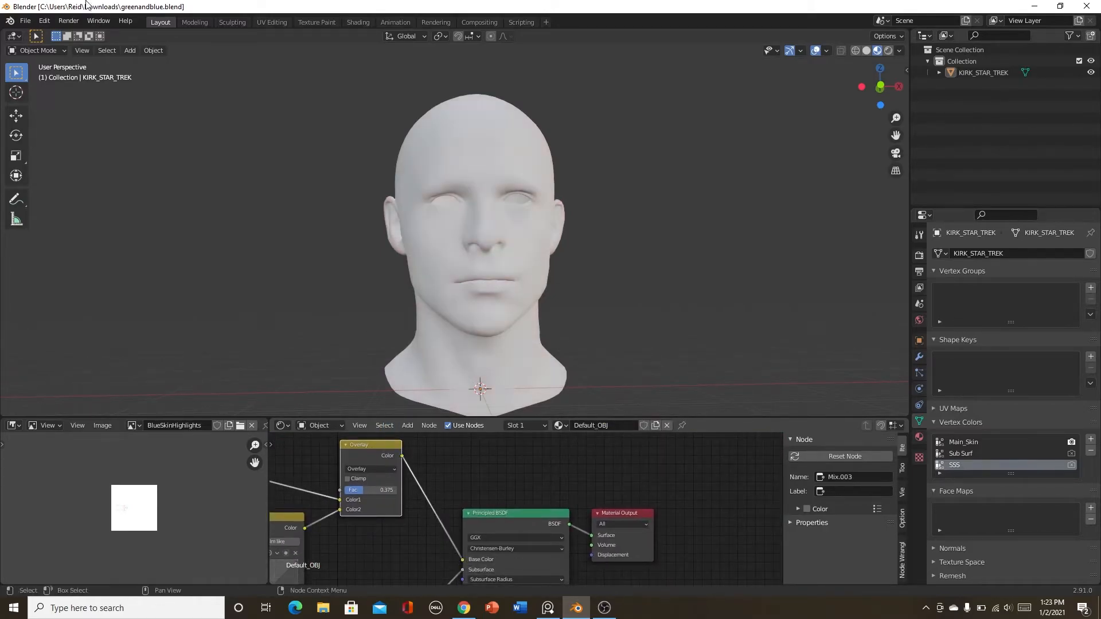
# Insert a Math node between the SSS attribute's Fac output and the Principled BSDF's Subsurface input.
pyautogui.scroll(-2, 550, 540)
pyautogui.moveTo(550, 540); pyautogui.dragTo(534, 512, button='middle')
pyautogui.scroll(5, 529, 506)
pyautogui.scroll(3, 515, 541)
pyautogui.scroll(-3, 515, 542)
pyautogui.scroll(6, 510, 501)
pyautogui.scroll(-8, 511, 502)
pyautogui.scroll(-5, 432, 466)
pyautogui.moveTo(432, 467); pyautogui.dragTo(445, 502, button='middle')
pyautogui.scroll(2, 469, 490)
pyautogui.hotkey('shift', 'a')
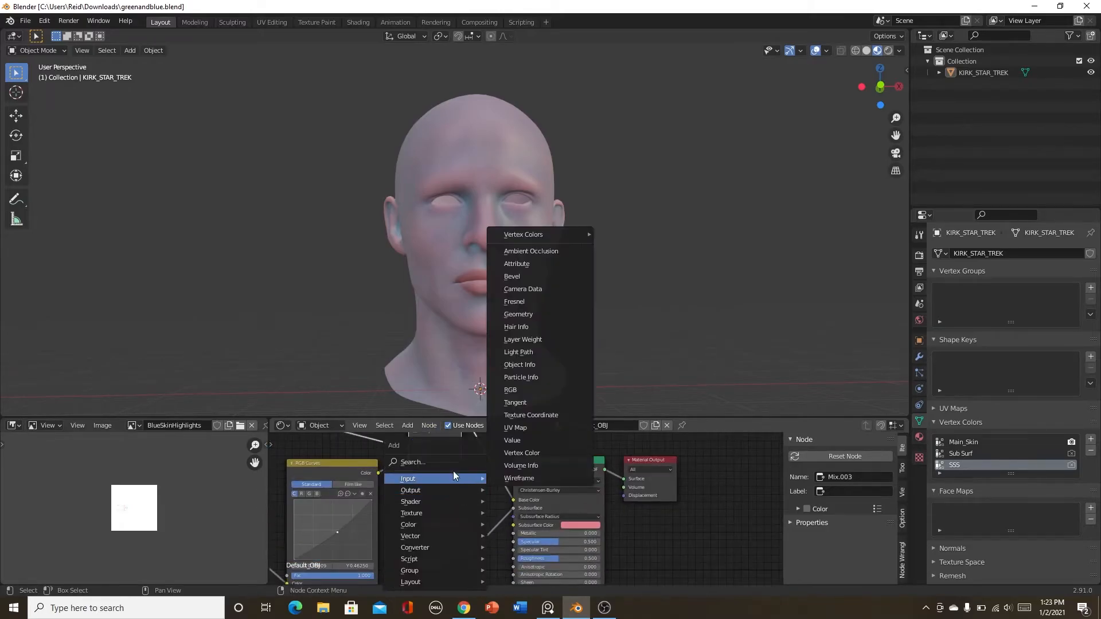
pyautogui.click(452, 463)
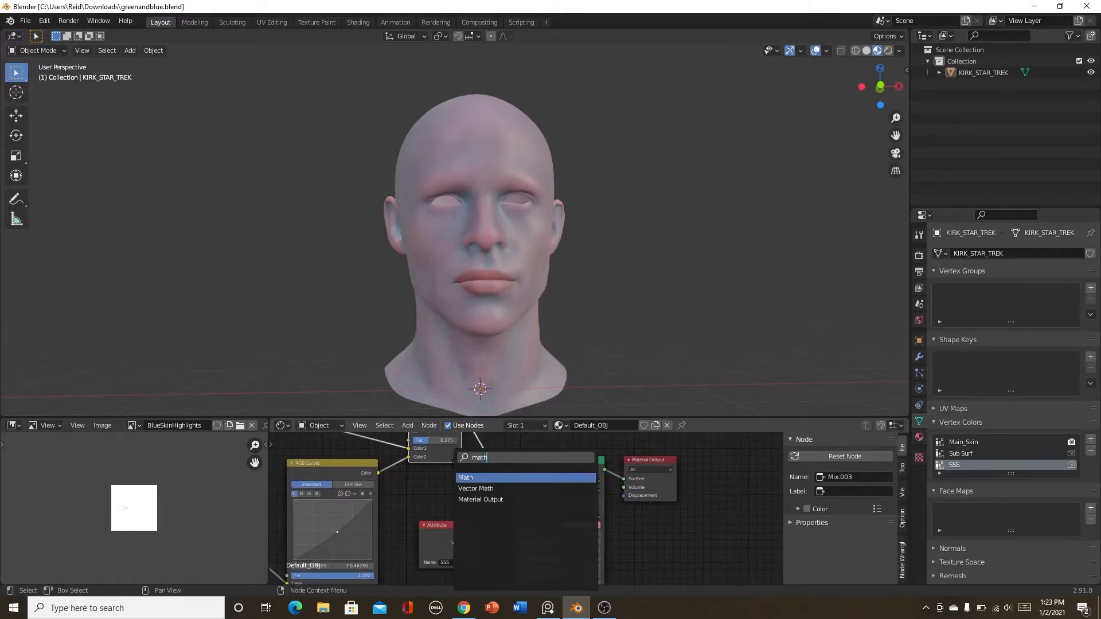
pyautogui.click(474, 476)
pyautogui.click(483, 517)
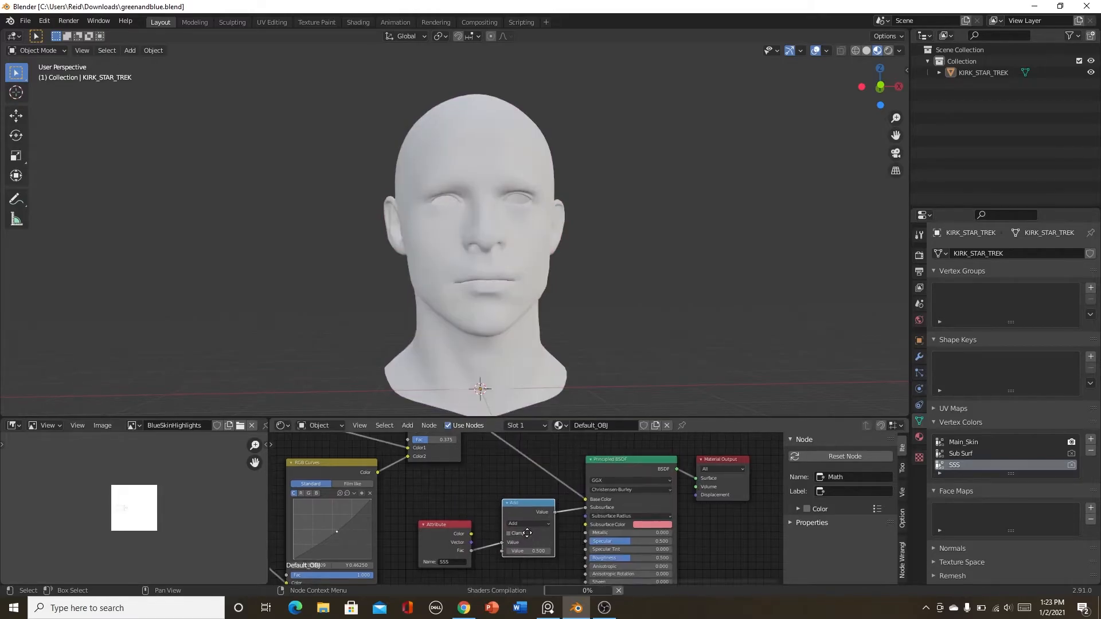
# Set the Math node's operation to Multiply and its second value to 0.300.
pyautogui.moveTo(533, 526); pyautogui.dragTo(523, 509, button='middle')
pyautogui.scroll(3, 523, 510)
pyautogui.click(525, 505)
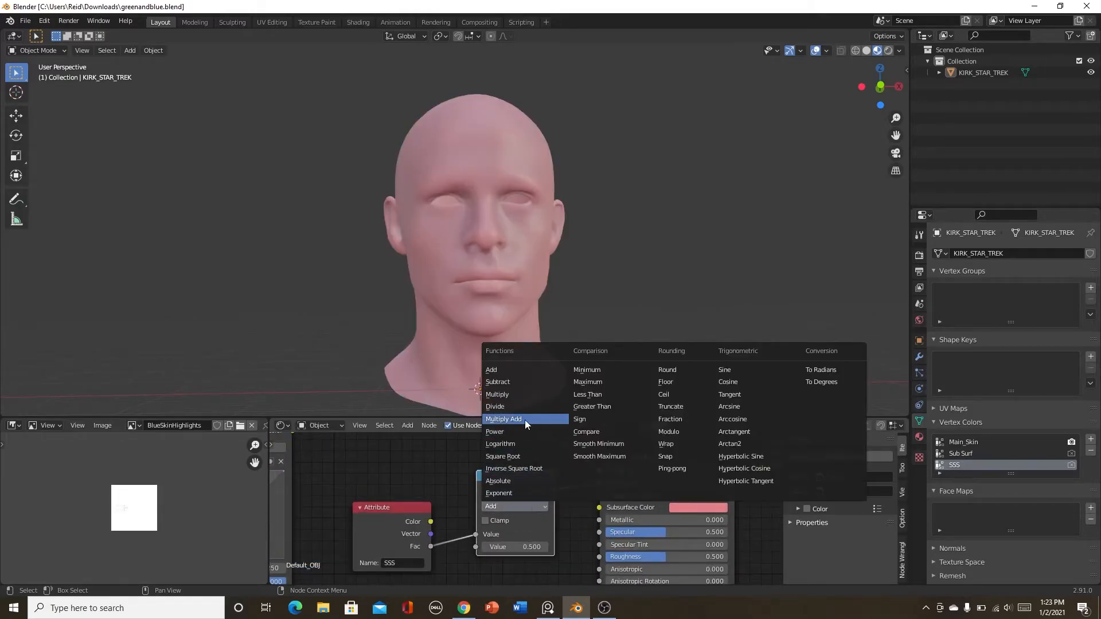
pyautogui.click(497, 395)
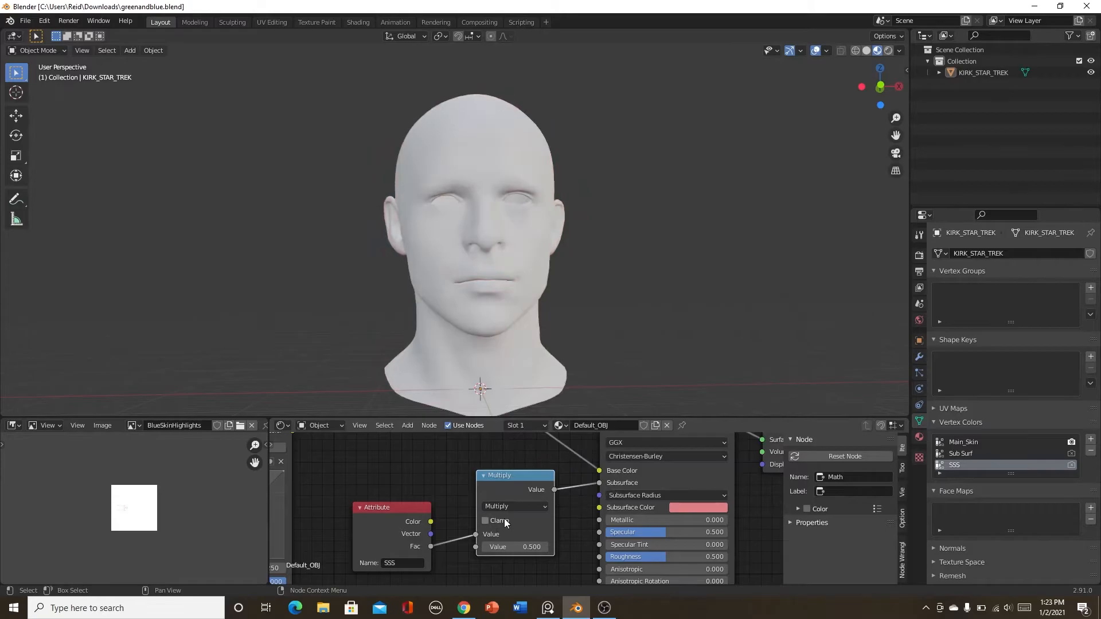
pyautogui.scroll(3, 505, 534)
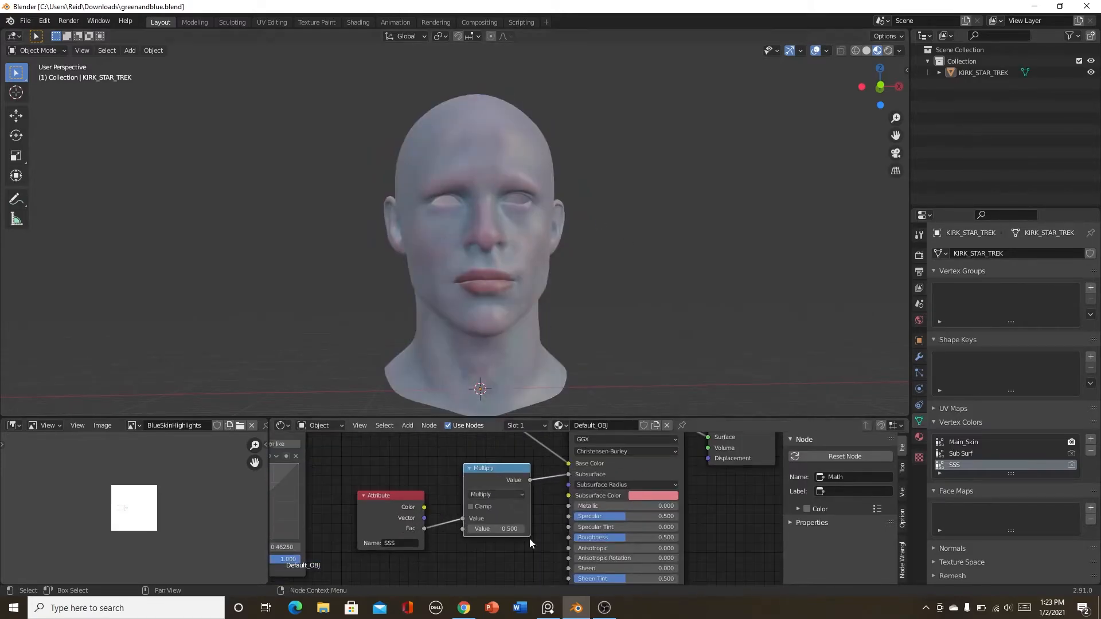
pyautogui.scroll(2, 446, 542)
pyautogui.click(439, 514)
# Switch the viewport to Rendered shading to preview the head's skin with subsurface scattering.
pyautogui.scroll(-2, 570, 323)
pyautogui.moveTo(570, 322); pyautogui.dragTo(574, 298, button='middle')
pyautogui.scroll(3, 575, 325)
pyautogui.scroll(-3, 548, 336)
pyautogui.click(889, 53)
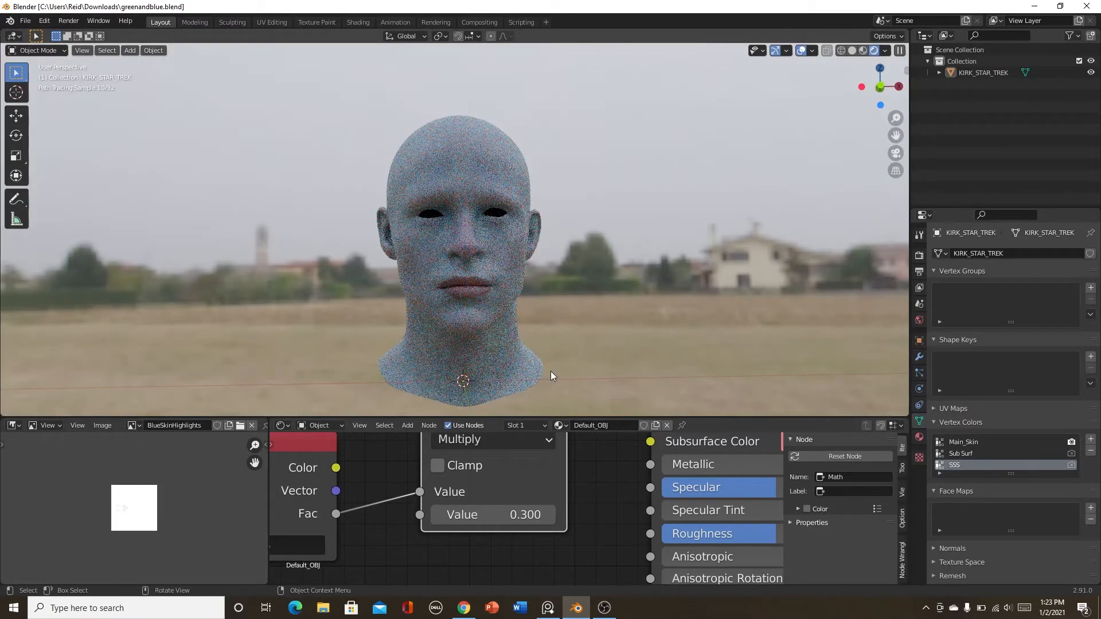
pyautogui.moveTo(553, 370); pyautogui.dragTo(563, 358, button='middle')
pyautogui.scroll(-4, 477, 526)
# Duplicate the RGB Curves node and insert the copy between the Grinch skin texture and the first Overlay node.
pyautogui.scroll(-5, 424, 532)
pyautogui.moveTo(393, 538); pyautogui.dragTo(672, 524, button='middle')
pyautogui.scroll(-6, 325, 488)
pyautogui.moveTo(285, 486); pyautogui.dragTo(413, 570, button='middle')
pyautogui.scroll(1, 456, 534)
pyautogui.scroll(2, 439, 538)
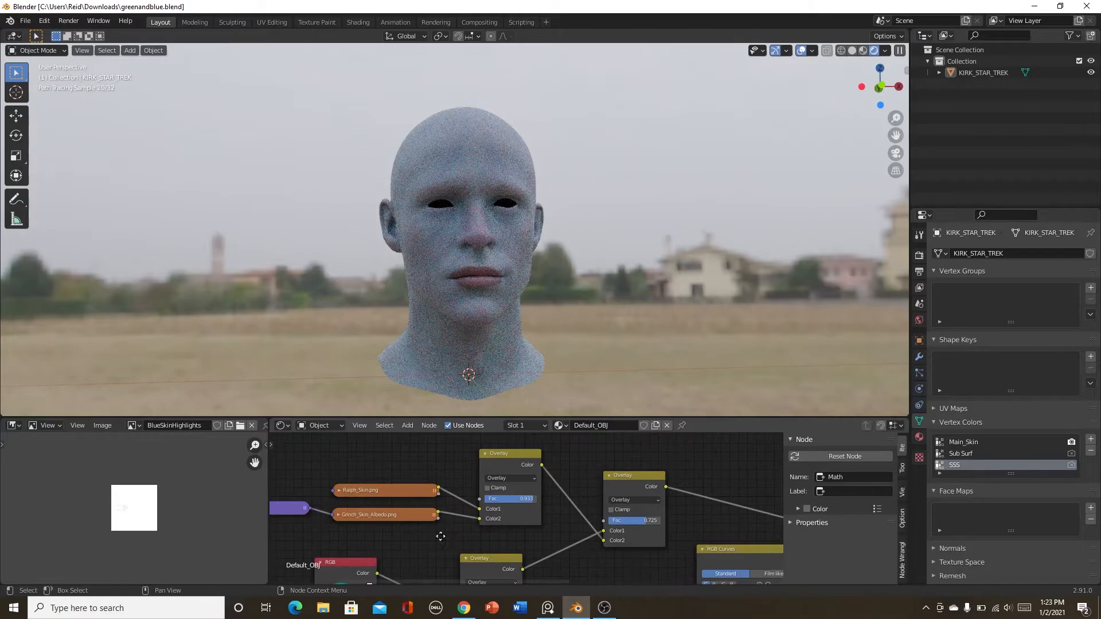
pyautogui.scroll(-2, 470, 520)
pyautogui.scroll(3, 519, 504)
pyautogui.scroll(1, 519, 503)
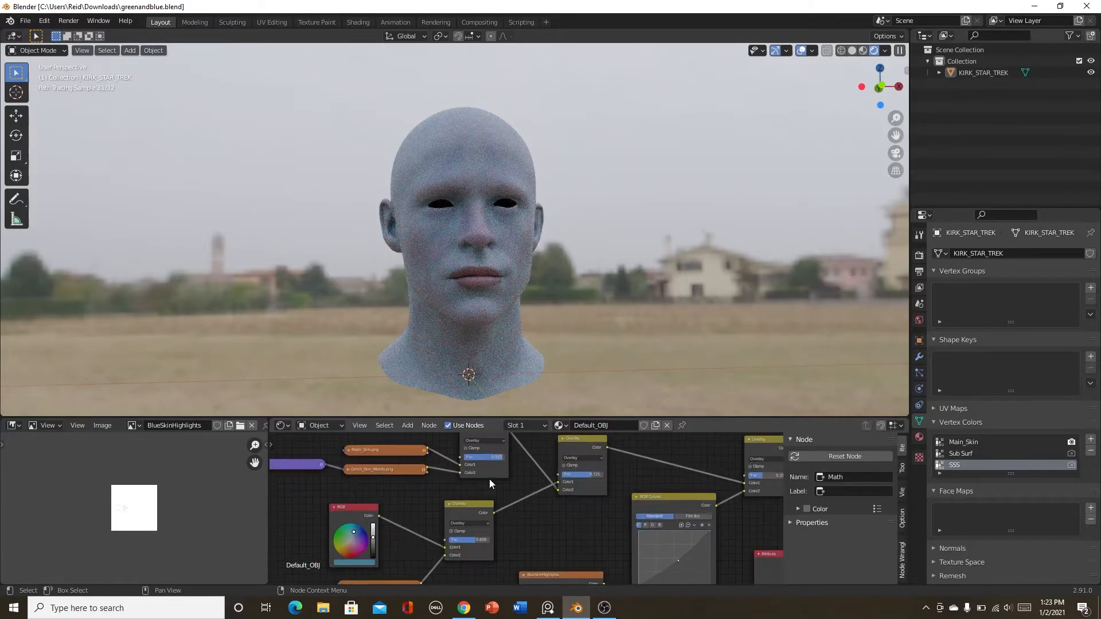
pyautogui.moveTo(503, 471); pyautogui.dragTo(517, 442)
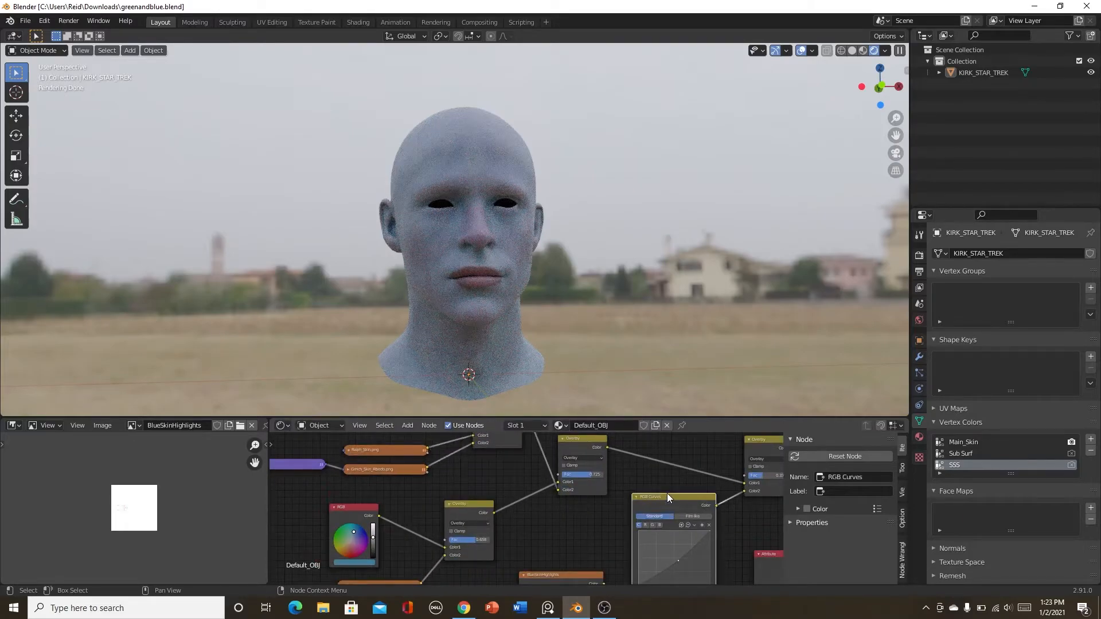
pyautogui.hotkey('shift', 'd')
pyautogui.click(474, 449)
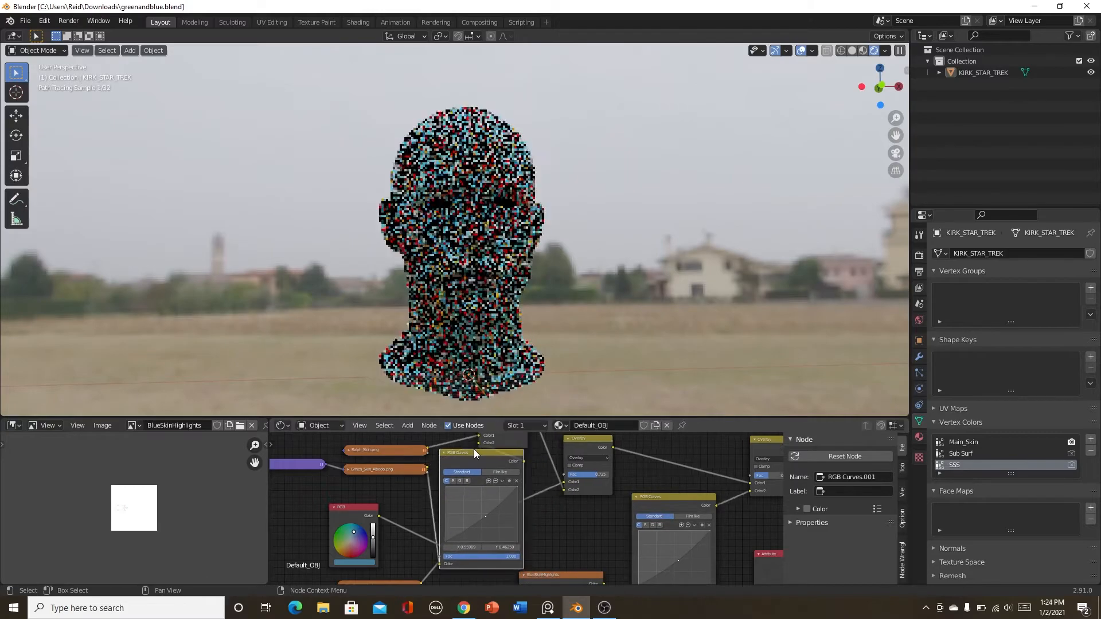
# Move the new RGB Curves node above the skin texture nodes and pull its curve point down to darken the texture.
pyautogui.scroll(-2, 519, 484)
pyautogui.moveTo(501, 475); pyautogui.dragTo(493, 380)
pyautogui.moveTo(511, 501); pyautogui.dragTo(511, 531, button='middle')
pyautogui.scroll(4, 505, 487)
pyautogui.moveTo(499, 469); pyautogui.dragTo(517, 483)
# Lower the middle Overlay node's Fac to about 0.675.
pyautogui.scroll(-2, 517, 482)
pyautogui.scroll(-2, 604, 535)
pyautogui.moveTo(613, 542)
pyautogui.mouseDown(button='middle')
pyautogui.moveTo(548, 554)
pyautogui.moveTo(597, 532)
pyautogui.mouseUp(button='middle')
pyautogui.scroll(4, 516, 530)
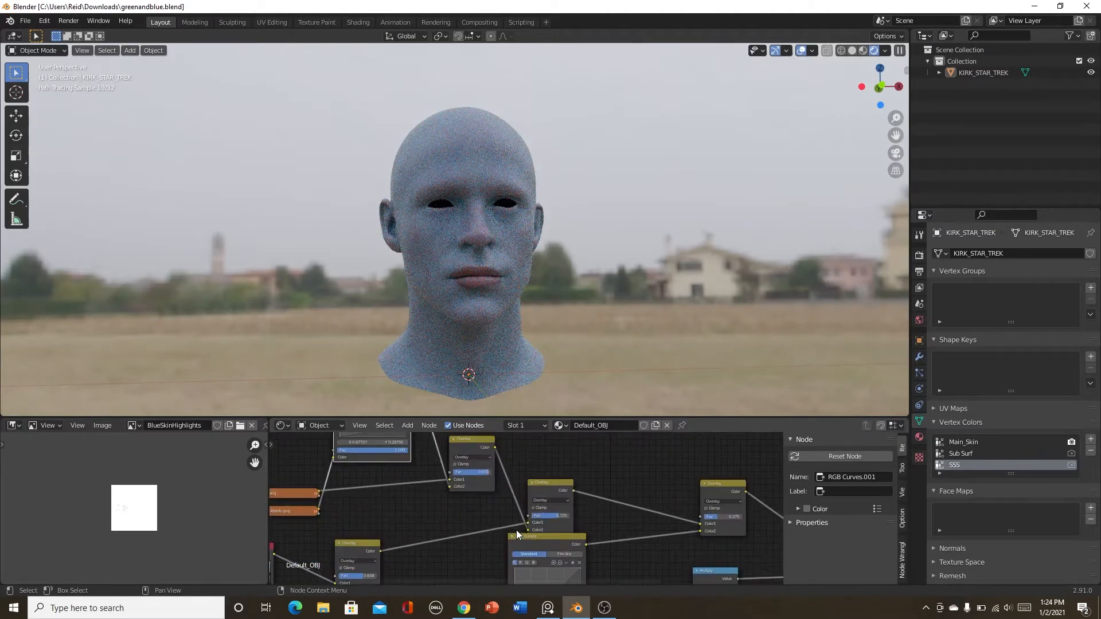
pyautogui.scroll(2, 519, 516)
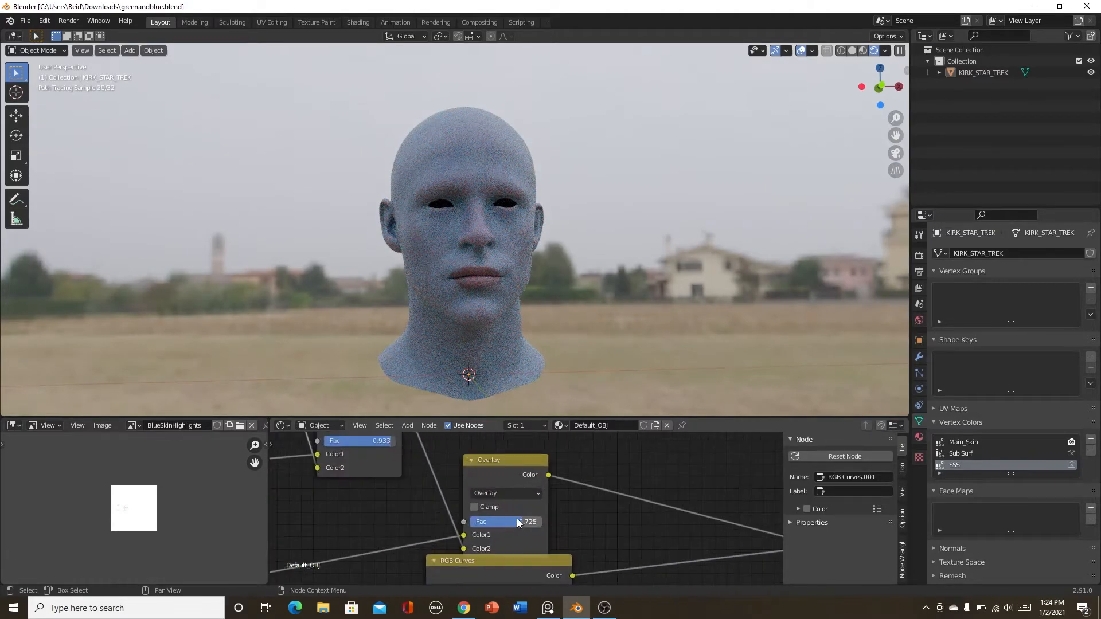
pyautogui.moveTo(519, 522); pyautogui.dragTo(516, 522)
# Raise the Fac of the last Overlay node before the Principled BSDF to 0.433.
pyautogui.scroll(-3, 617, 549)
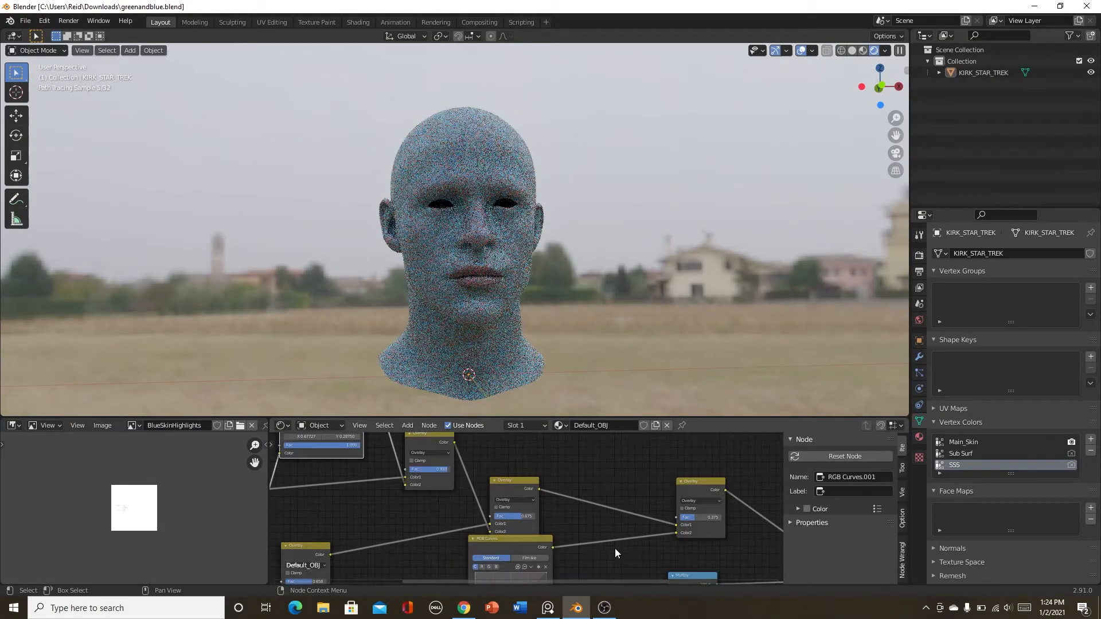
pyautogui.moveTo(619, 550); pyautogui.dragTo(452, 541, button='middle')
pyautogui.scroll(2, 527, 509)
pyautogui.moveTo(548, 514); pyautogui.dragTo(552, 514)
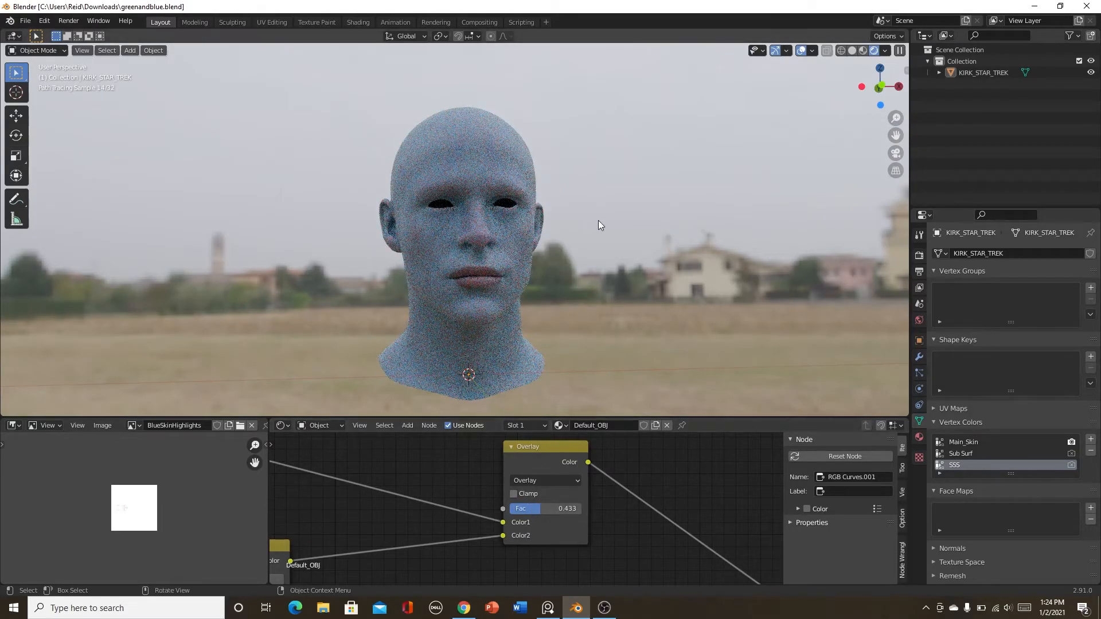
# Save the greenandblue.blend file.
pyautogui.scroll(-1, 597, 222)
pyautogui.scroll(-4, 520, 525)
pyautogui.hotkey('ctrl', 's')
pyautogui.scroll(-8, 507, 534)
pyautogui.moveTo(507, 534); pyautogui.dragTo(490, 542, button='middle')
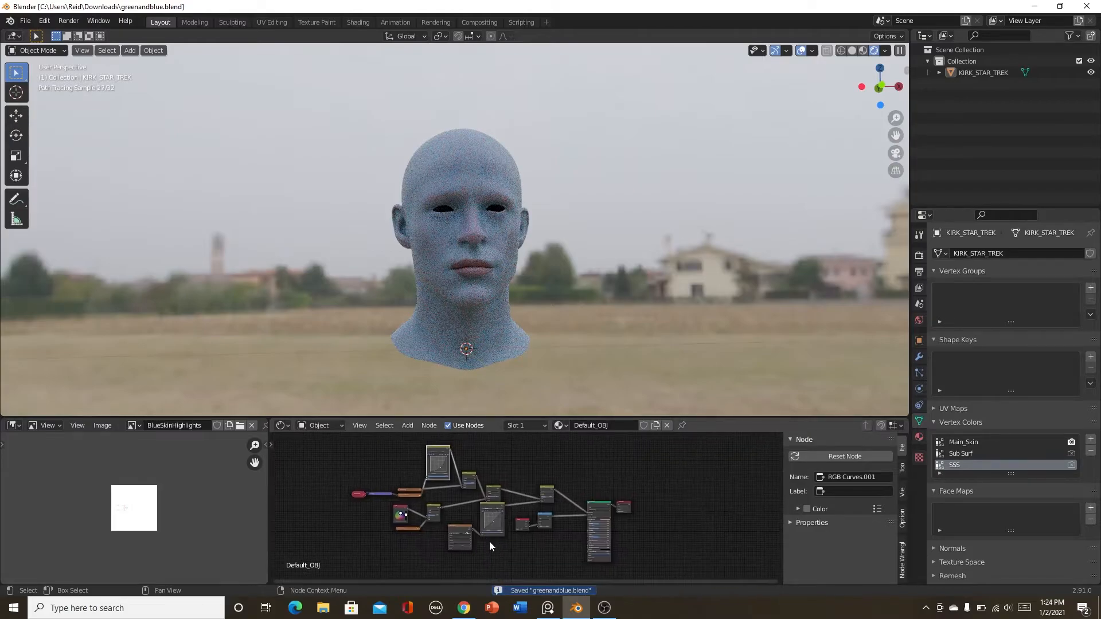
# Switch the viewport to Material Preview shading and rename the head's material BlueSkin.
pyautogui.scroll(5, 491, 539)
pyautogui.click(864, 50)
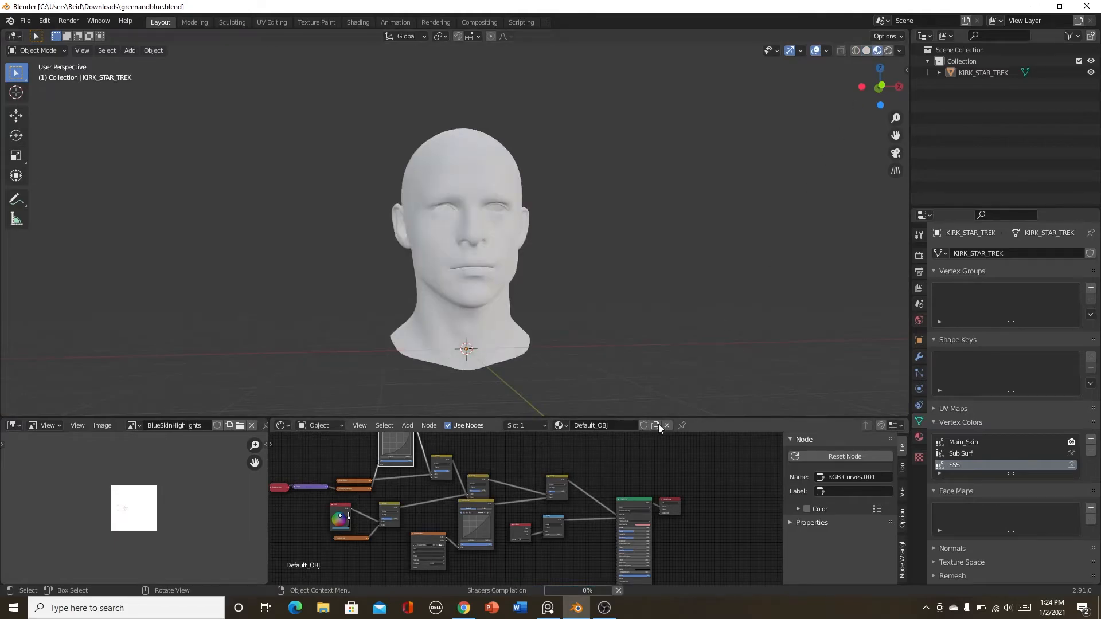
pyautogui.click(613, 428)
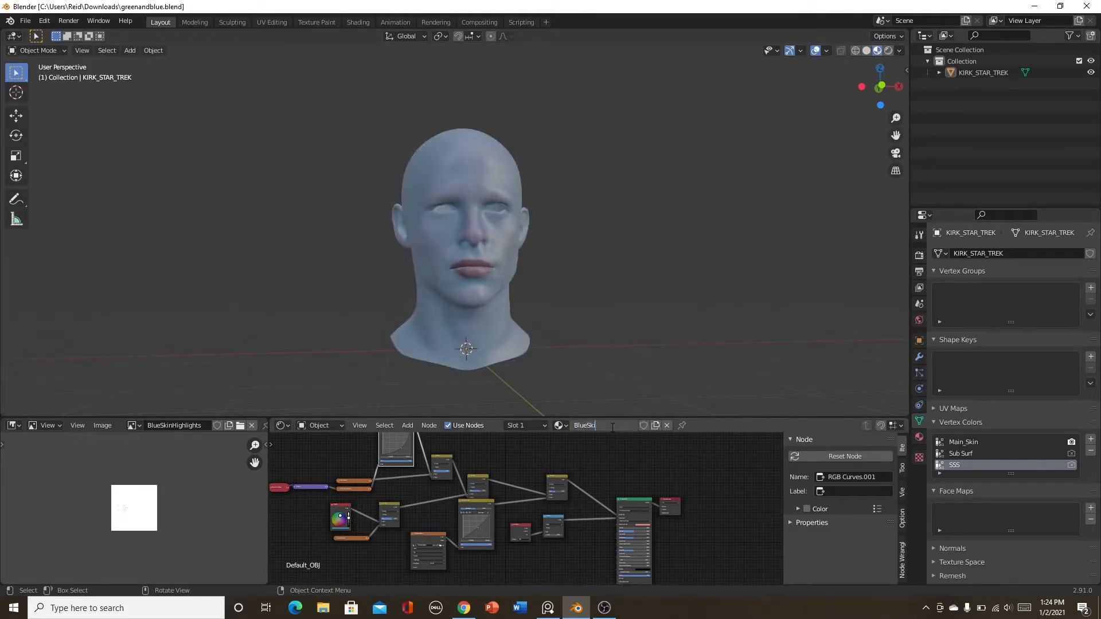
pyautogui.write('BlueSkin')
pyautogui.press('Return')
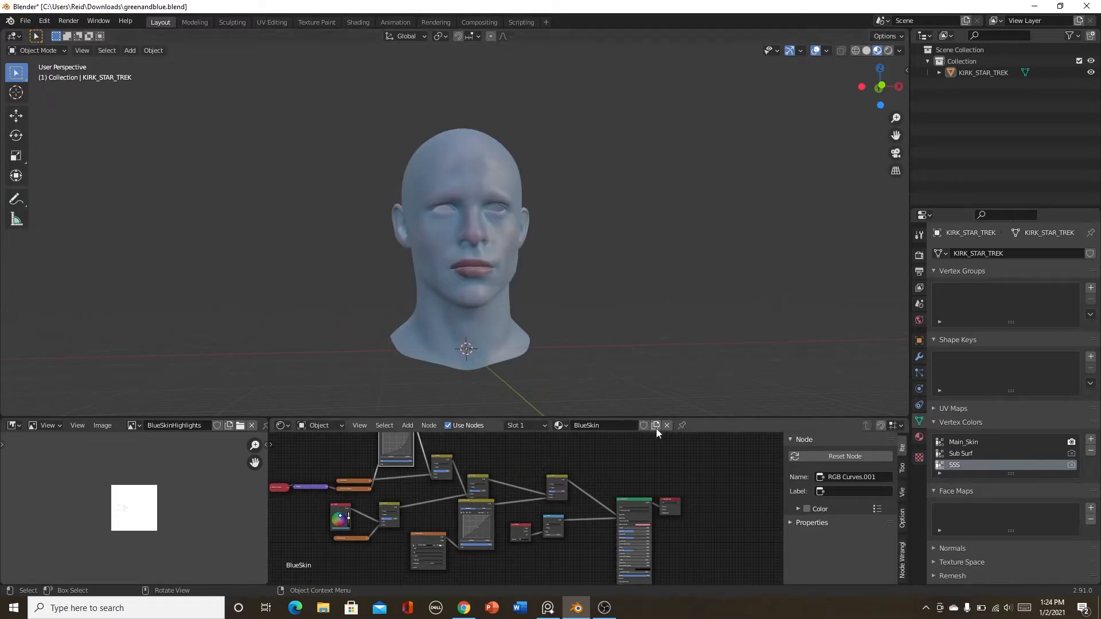
# Make a separate copy of the BlueSkin material on the head.
pyautogui.scroll(3, 402, 501)
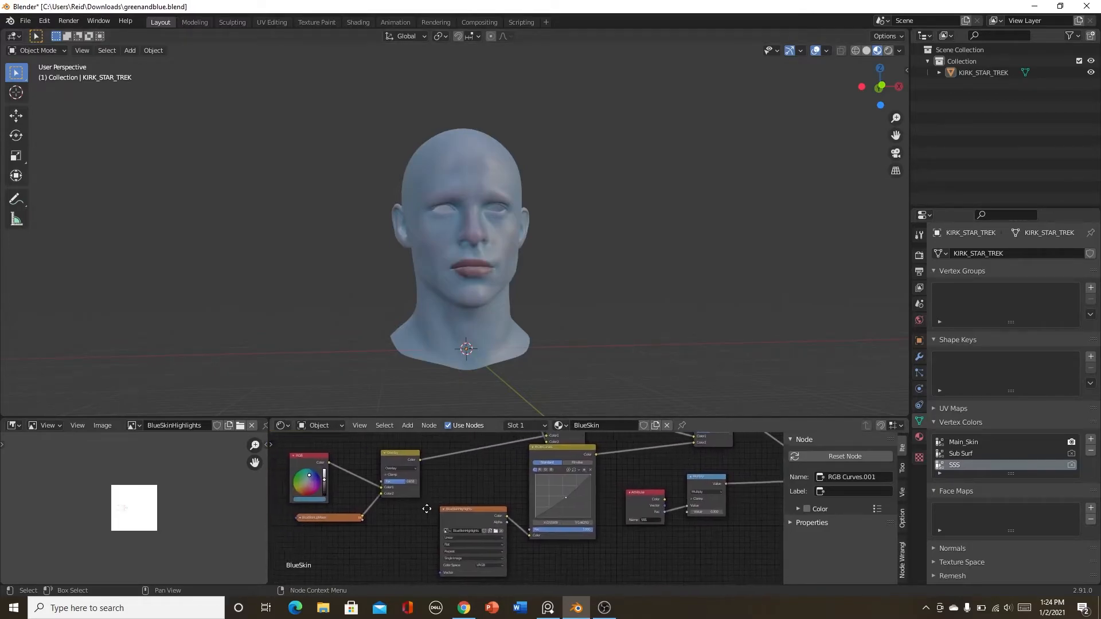
pyautogui.scroll(-5, 480, 543)
pyautogui.moveTo(484, 551); pyautogui.dragTo(578, 524, button='middle')
pyautogui.scroll(7, 461, 549)
pyautogui.scroll(-3, 429, 509)
pyautogui.scroll(3, 509, 526)
pyautogui.scroll(-3, 528, 534)
pyautogui.scroll(2, 524, 528)
pyautogui.scroll(-2, 574, 543)
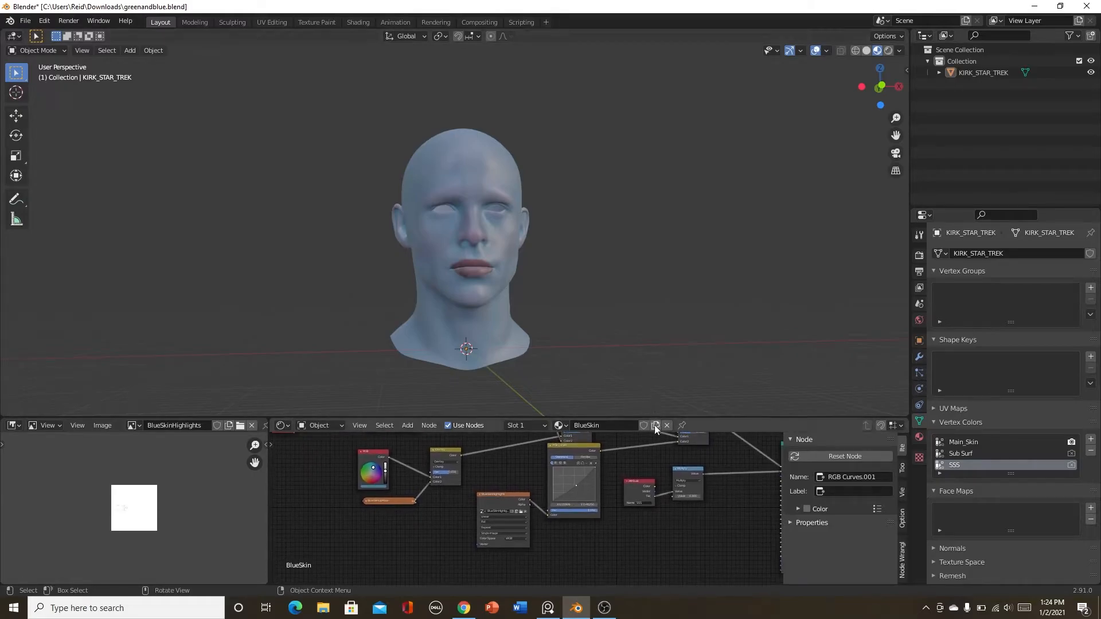
pyautogui.click(655, 425)
pyautogui.scroll(-12, 619, 518)
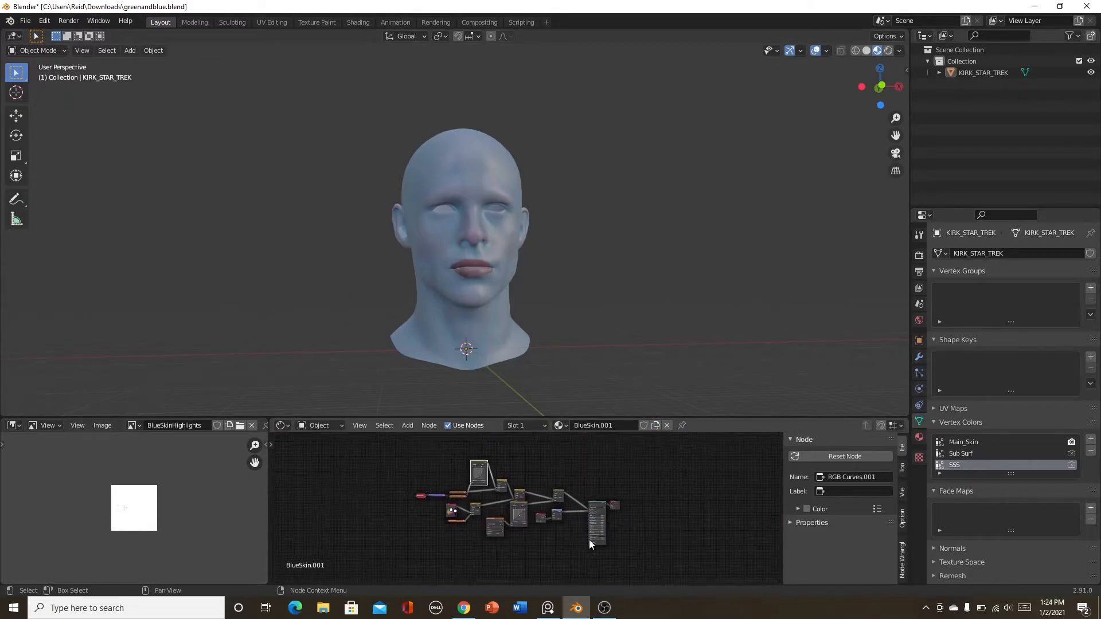
pyautogui.scroll(6, 381, 451)
pyautogui.moveTo(345, 445); pyautogui.dragTo(600, 560)
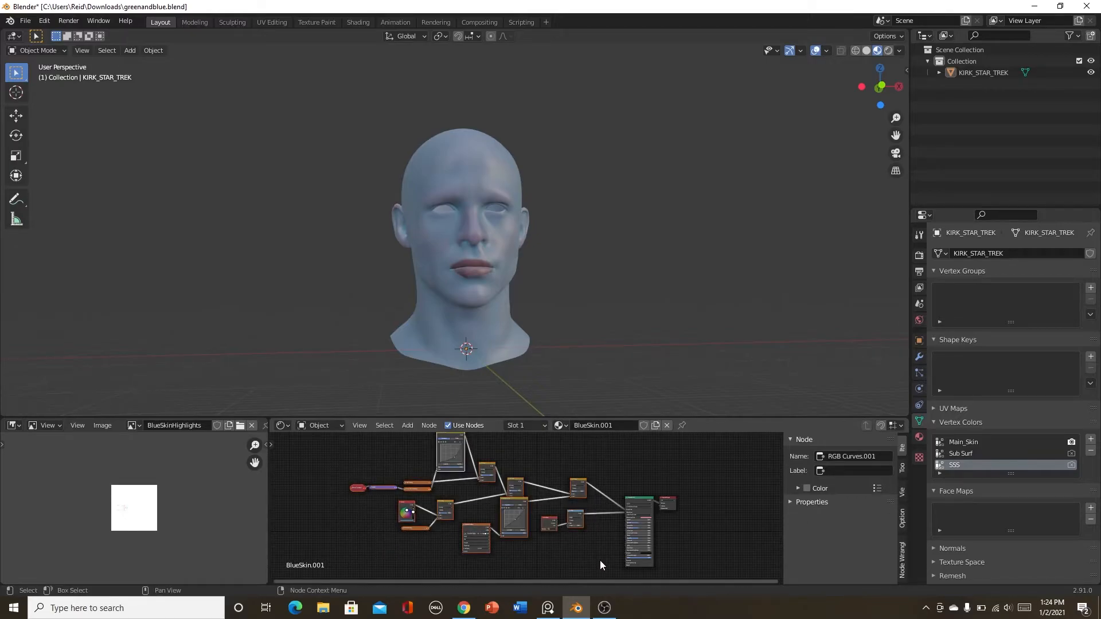
pyautogui.press('x')
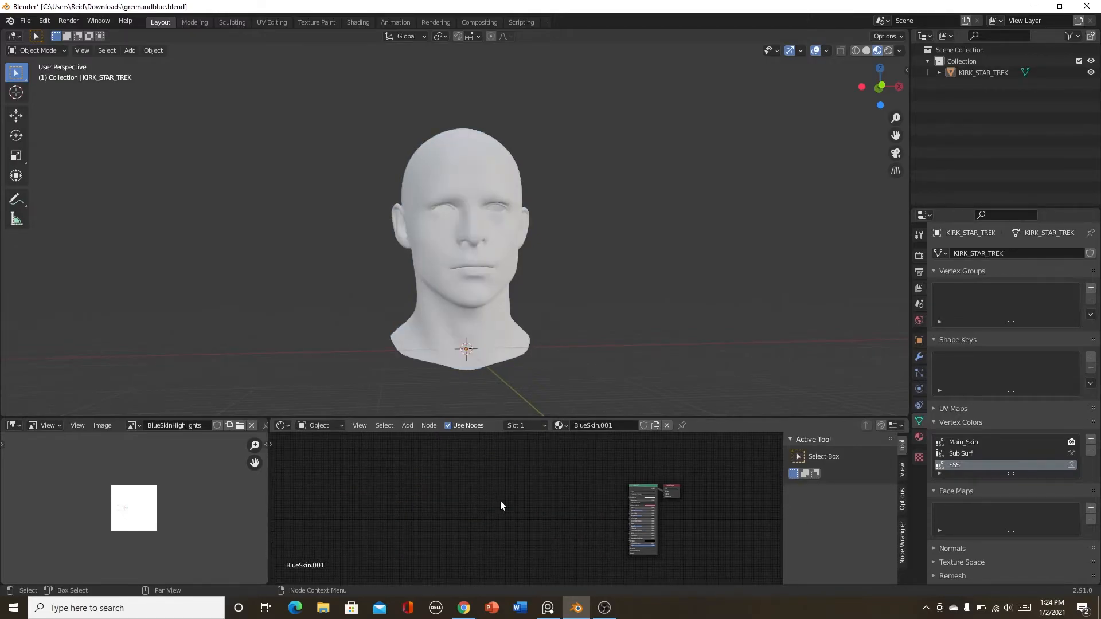
pyautogui.hotkey('ctrl', 'z')
# Change the RGB node's color to a muted green with hue 0.394, saturation 0.521 and value 0.494.
pyautogui.scroll(5, 494, 515)
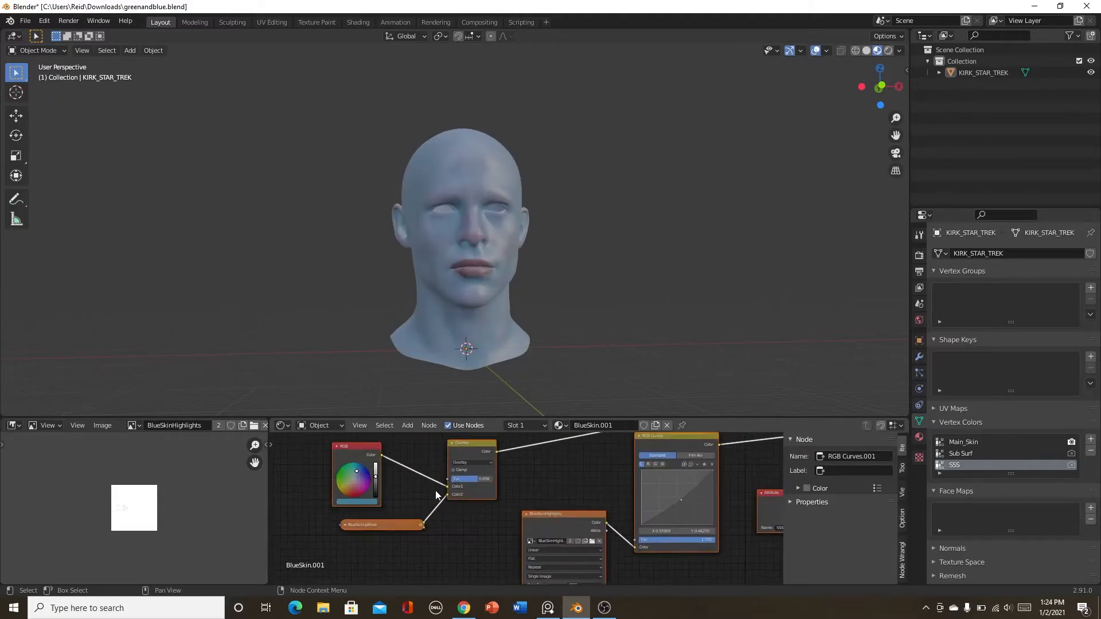
pyautogui.moveTo(568, 517); pyautogui.dragTo(524, 474, button='middle')
pyautogui.scroll(1, 525, 475)
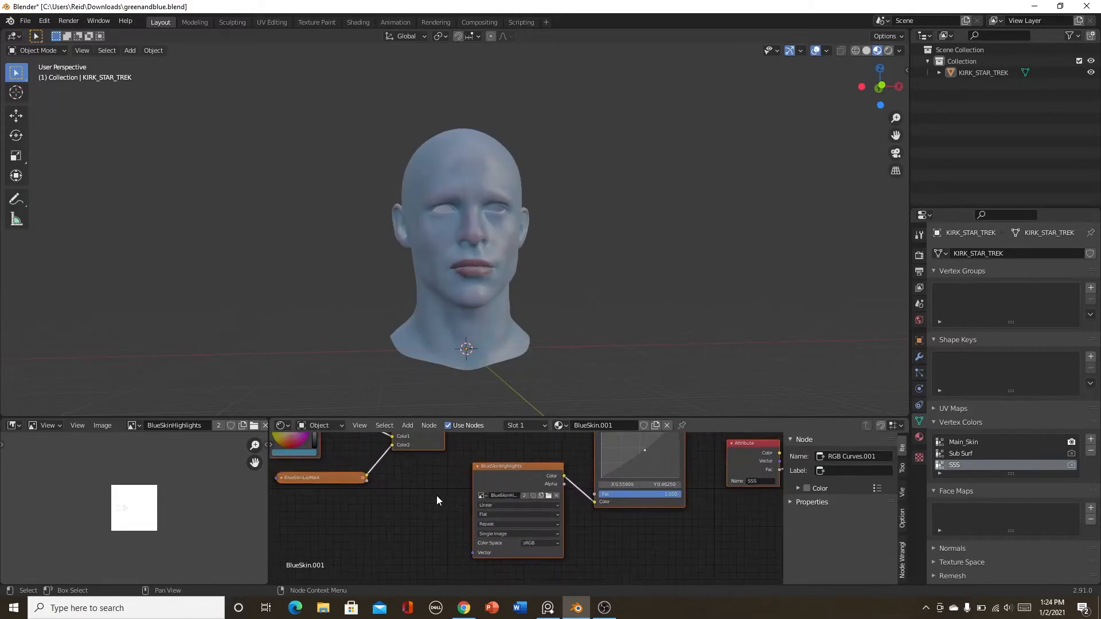
pyautogui.moveTo(436, 495); pyautogui.dragTo(611, 558, button='middle')
pyautogui.scroll(4, 494, 522)
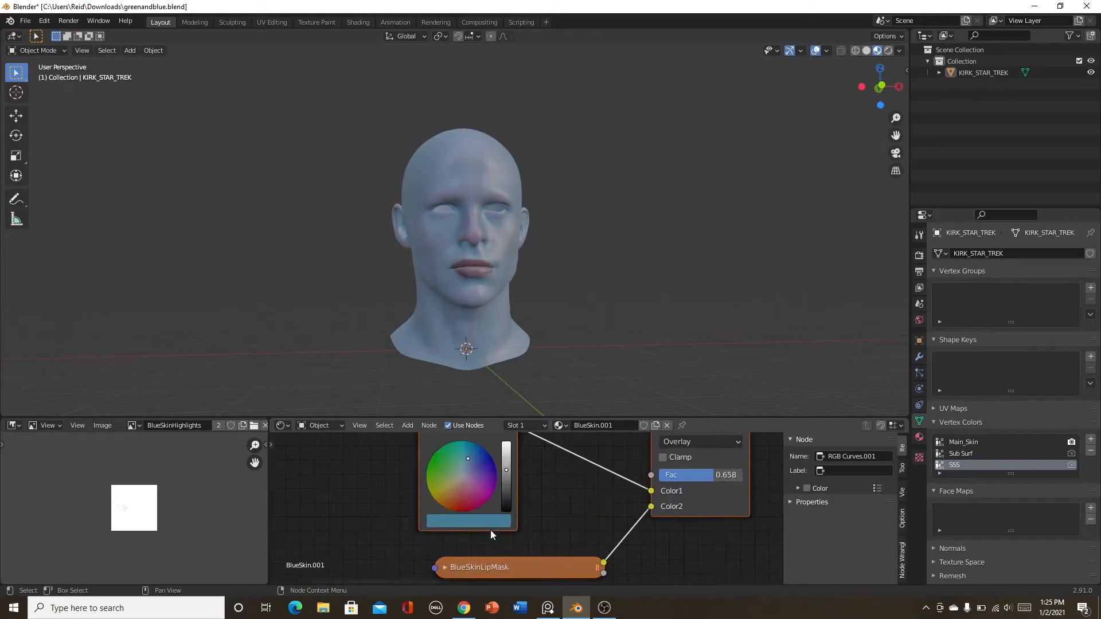
pyautogui.click(487, 525)
pyautogui.moveTo(493, 334); pyautogui.dragTo(467, 340)
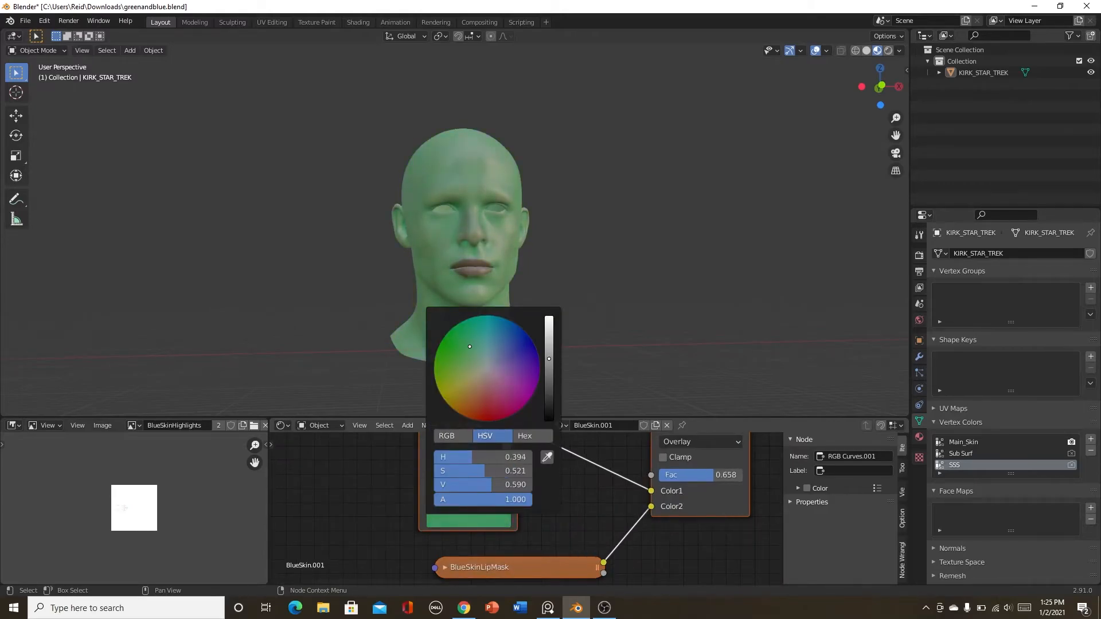
pyautogui.moveTo(549, 361); pyautogui.dragTo(549, 368)
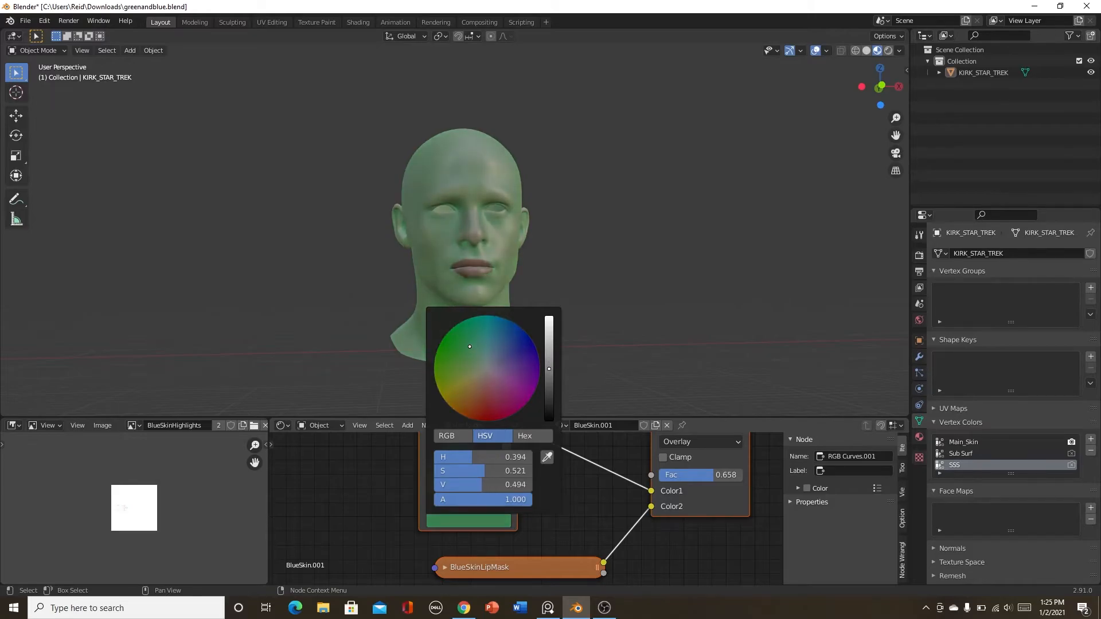
# Reduce the lip mask Overlay node's Fac and set the middle Overlay node's Fac to 0.625.
pyautogui.scroll(-5, 631, 525)
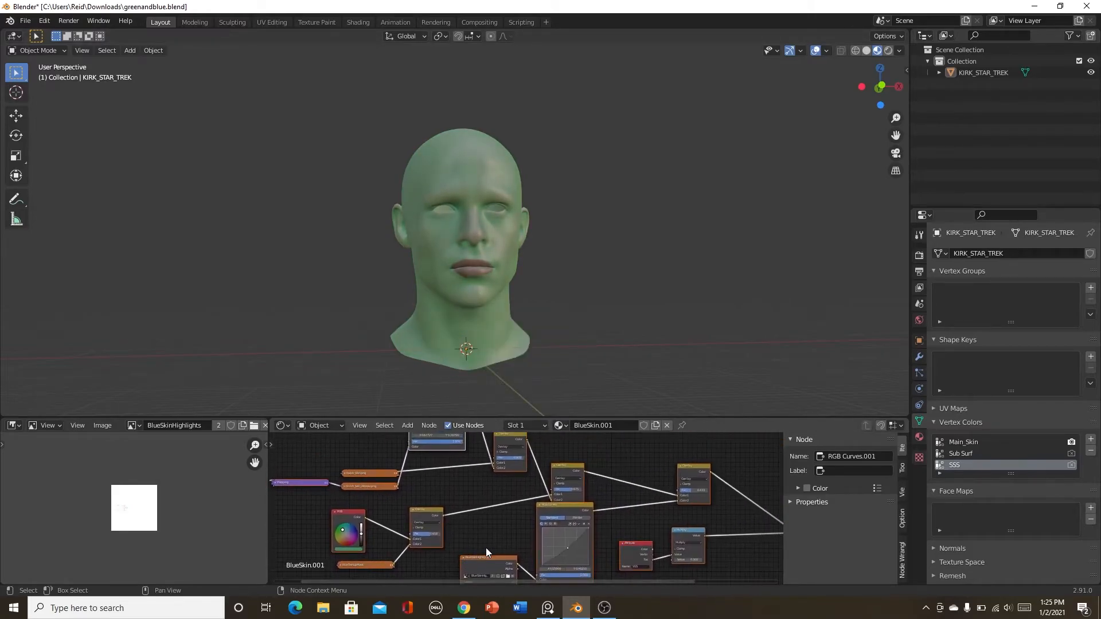
pyautogui.scroll(7, 490, 538)
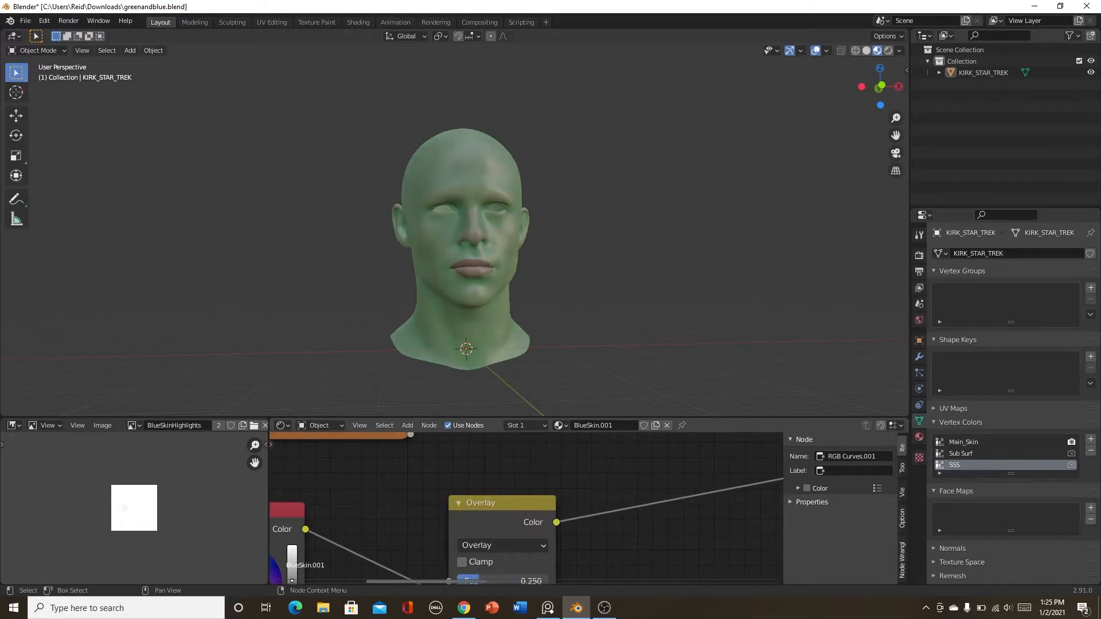
pyautogui.scroll(-4, 592, 495)
pyautogui.scroll(3, 493, 529)
pyautogui.moveTo(536, 522); pyautogui.dragTo(531, 522)
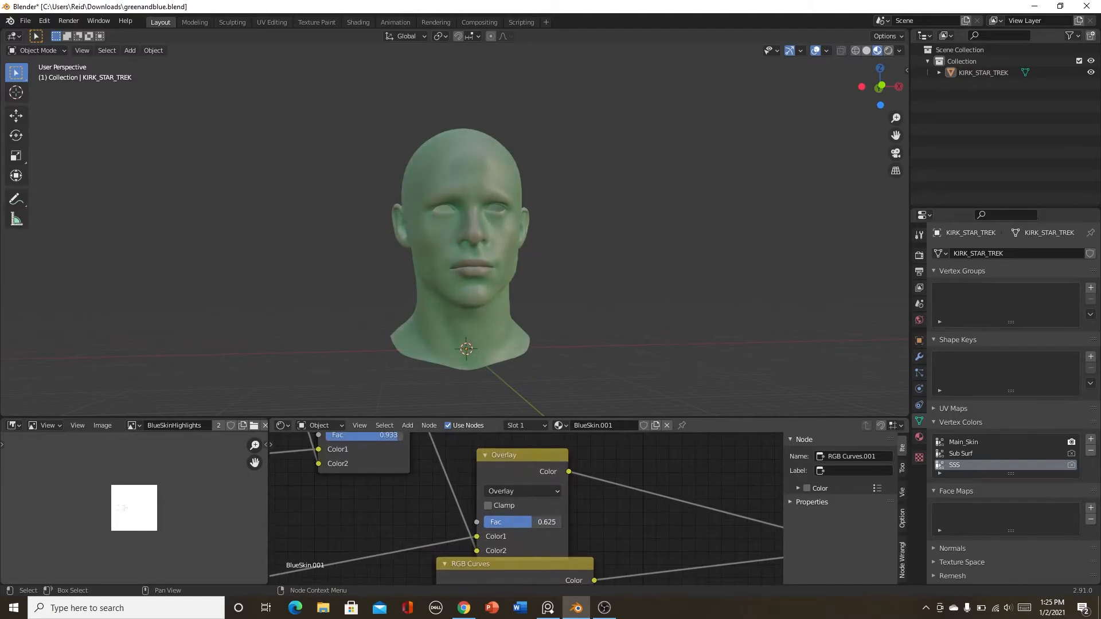
pyautogui.click(524, 463)
# Check the green skin in Rendered shading and return the viewport to Material Preview.
pyautogui.scroll(-4, 550, 476)
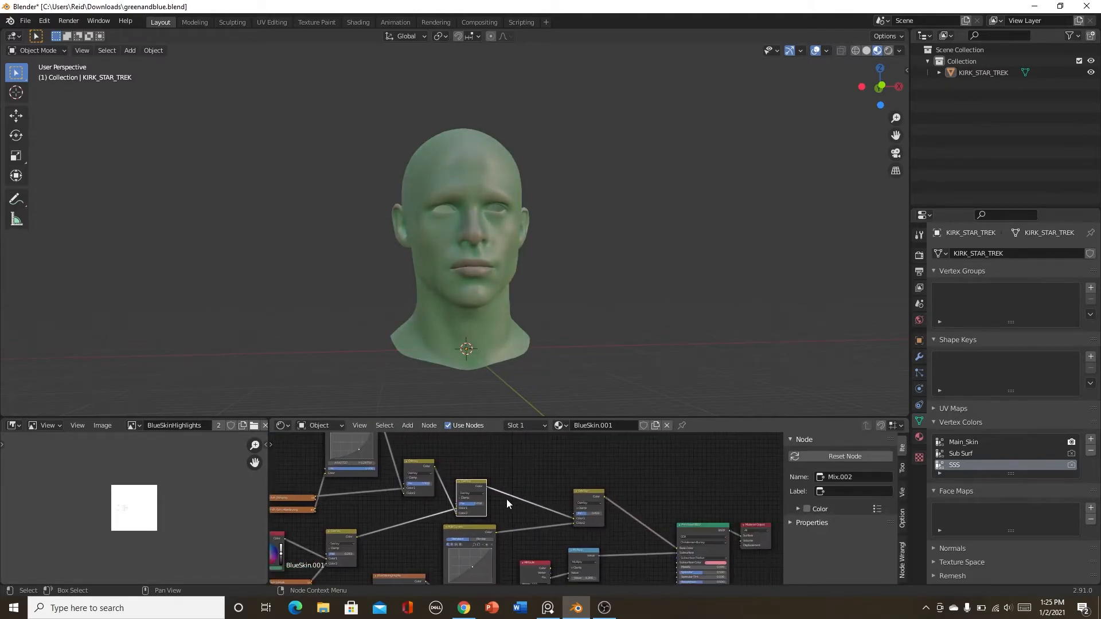
pyautogui.click(888, 51)
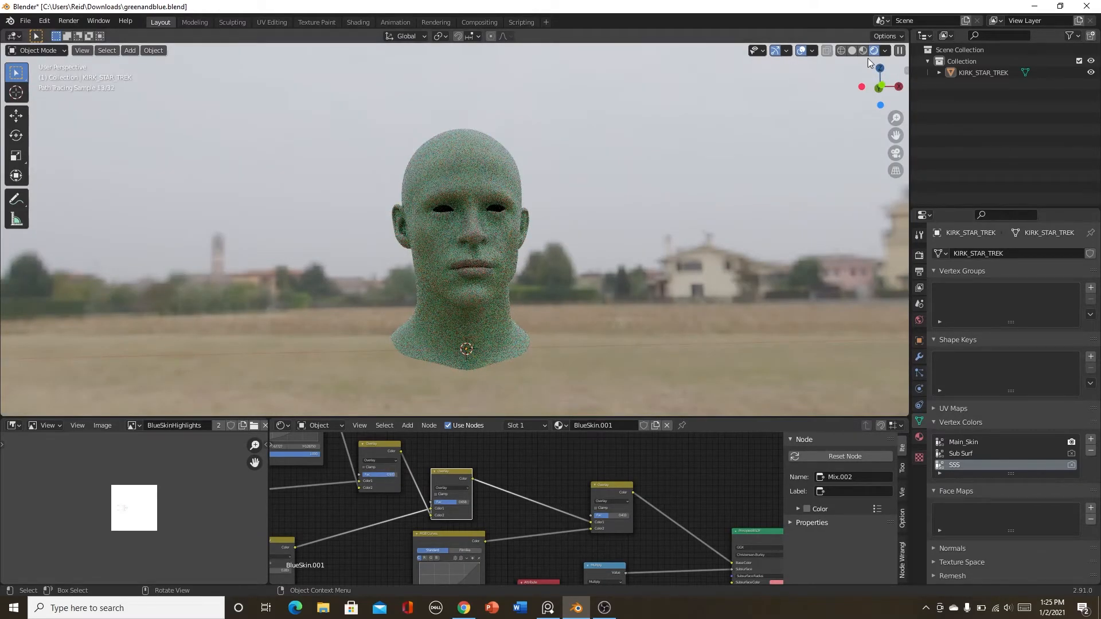
pyautogui.click(860, 52)
pyautogui.scroll(-5, 598, 497)
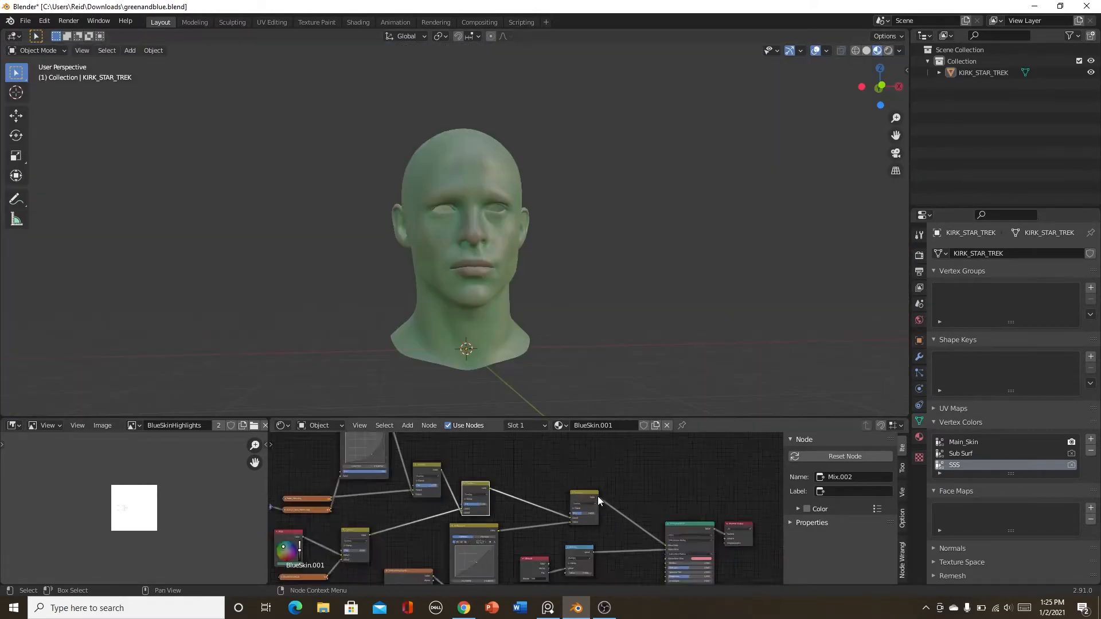
# Delete every node of the copied material except the Principled BSDF and Material Output.
pyautogui.scroll(-2, 547, 547)
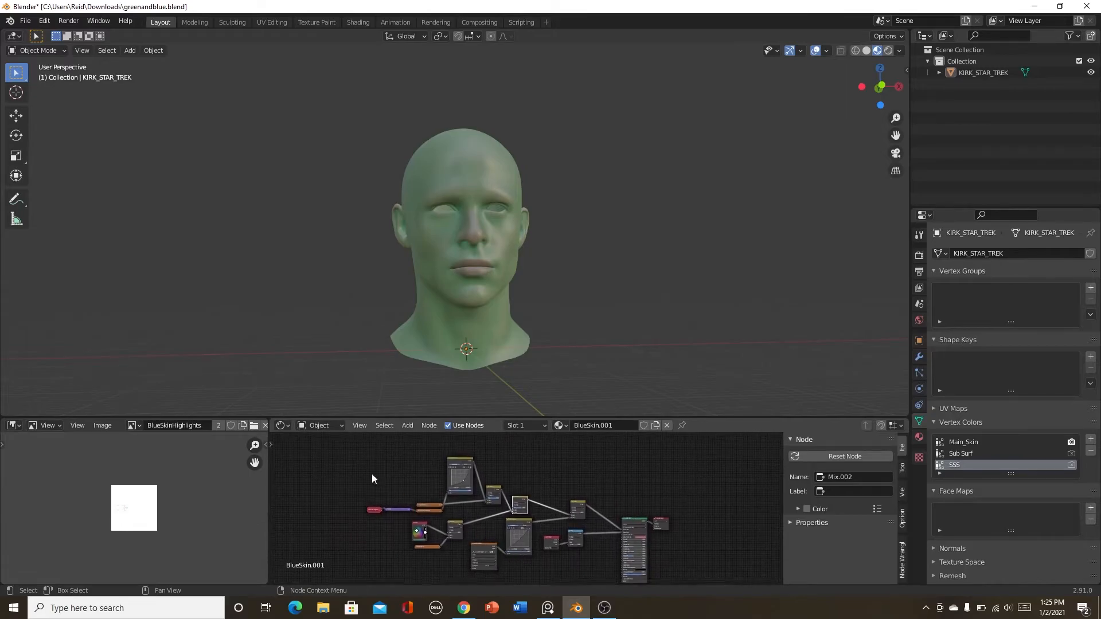
pyautogui.moveTo(368, 461); pyautogui.dragTo(601, 548)
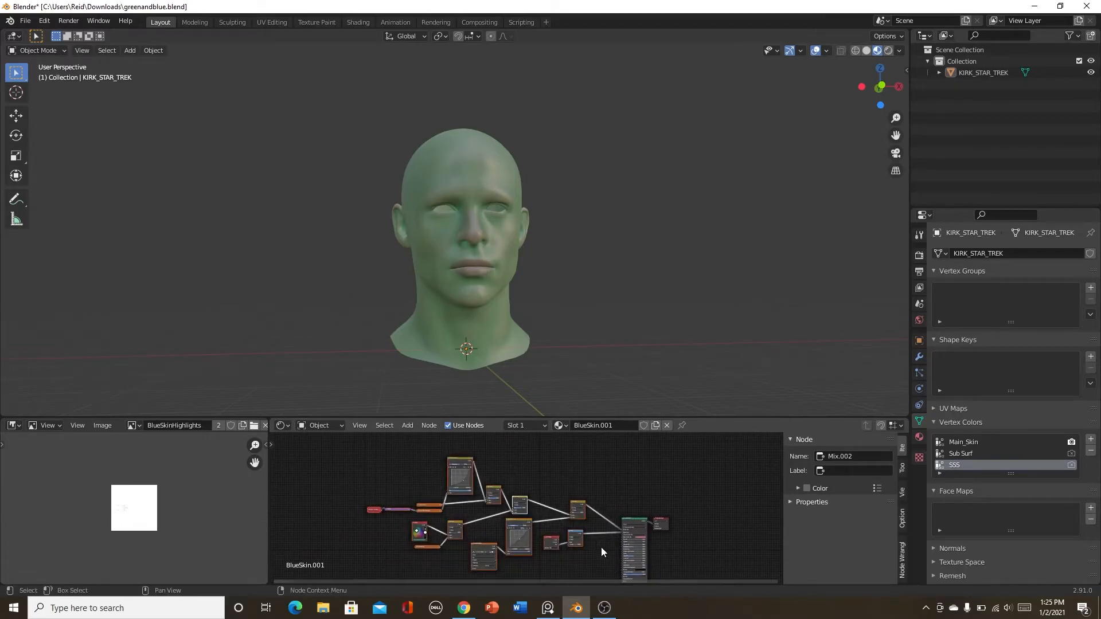
pyautogui.press('x')
pyautogui.scroll(4, 469, 505)
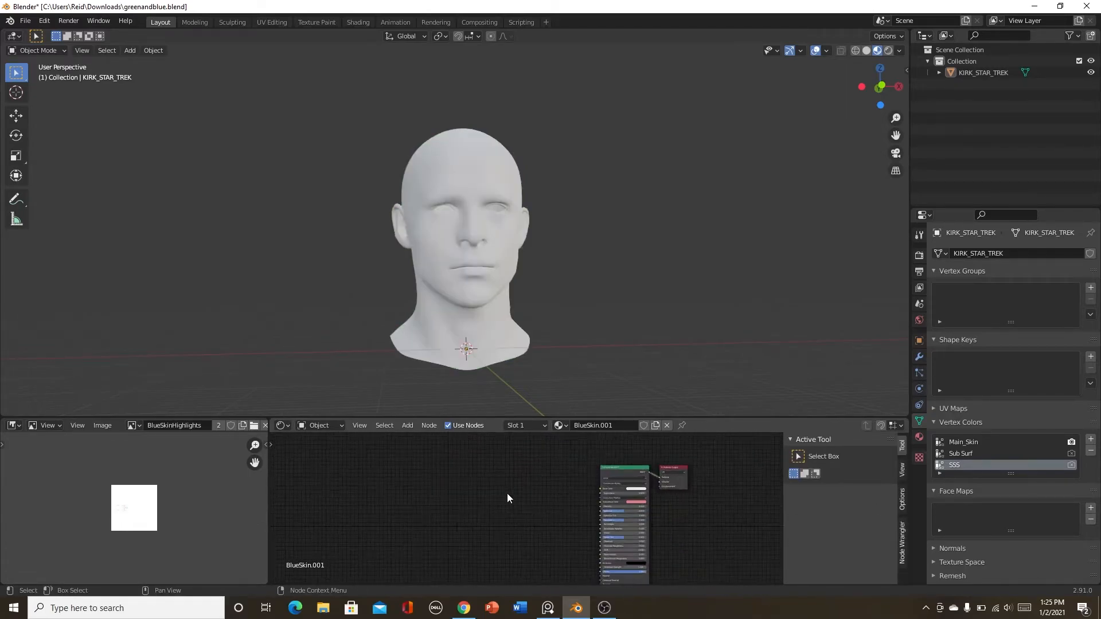
pyautogui.scroll(2, 437, 527)
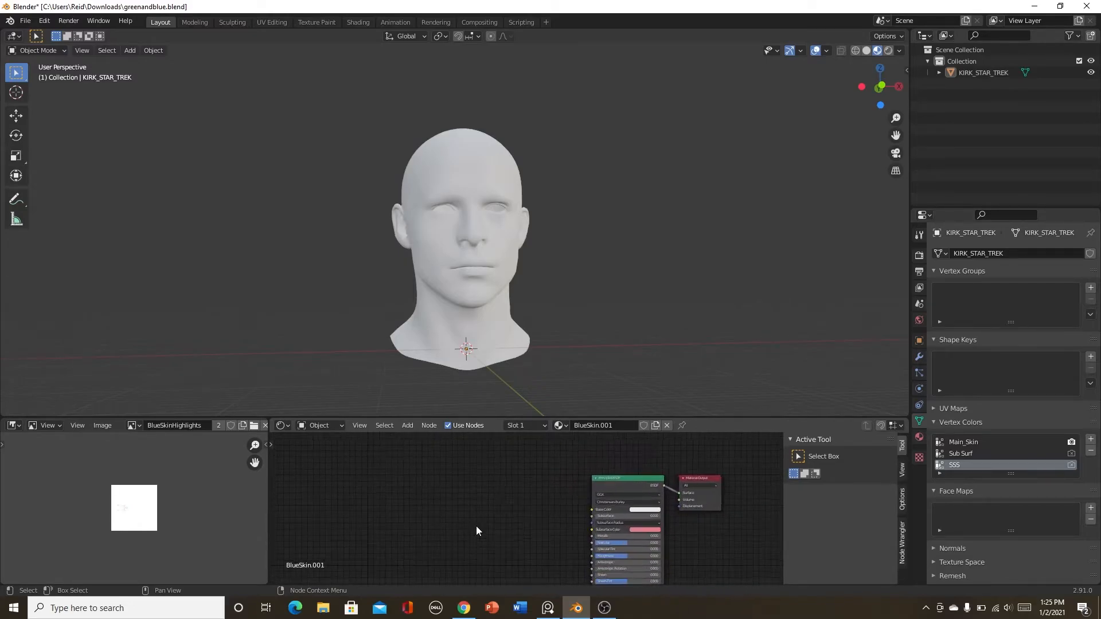
pyautogui.moveTo(508, 506); pyautogui.dragTo(501, 504, button='middle')
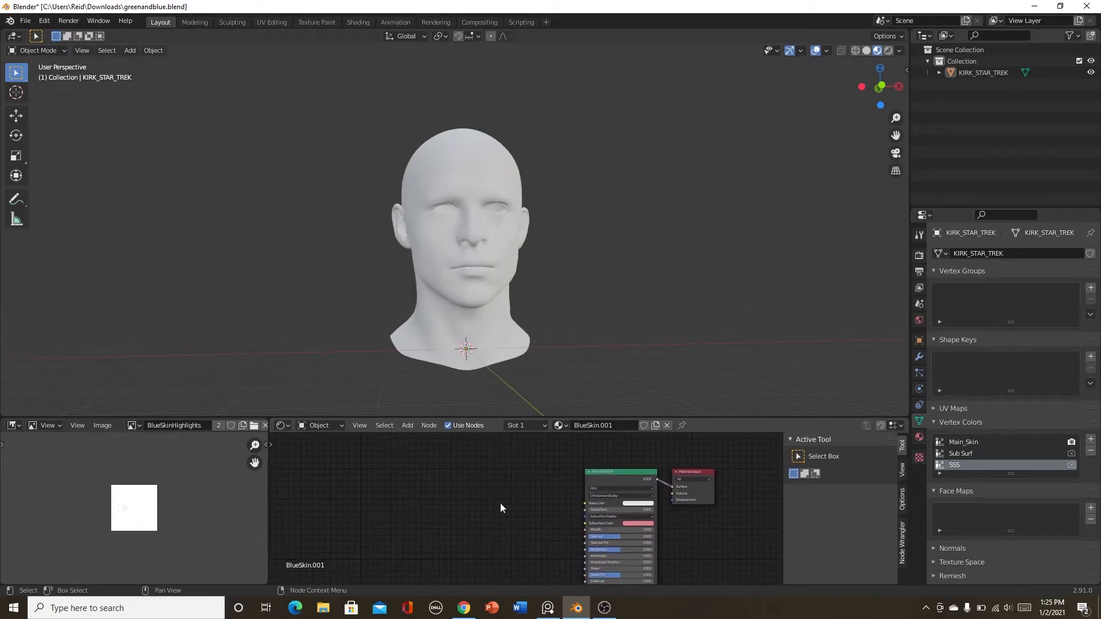
# Switch to Chrome and open the Veins 001 page on 3dtextures.me to examine the texture preview, its maps and the download option.
pyautogui.click(462, 611)
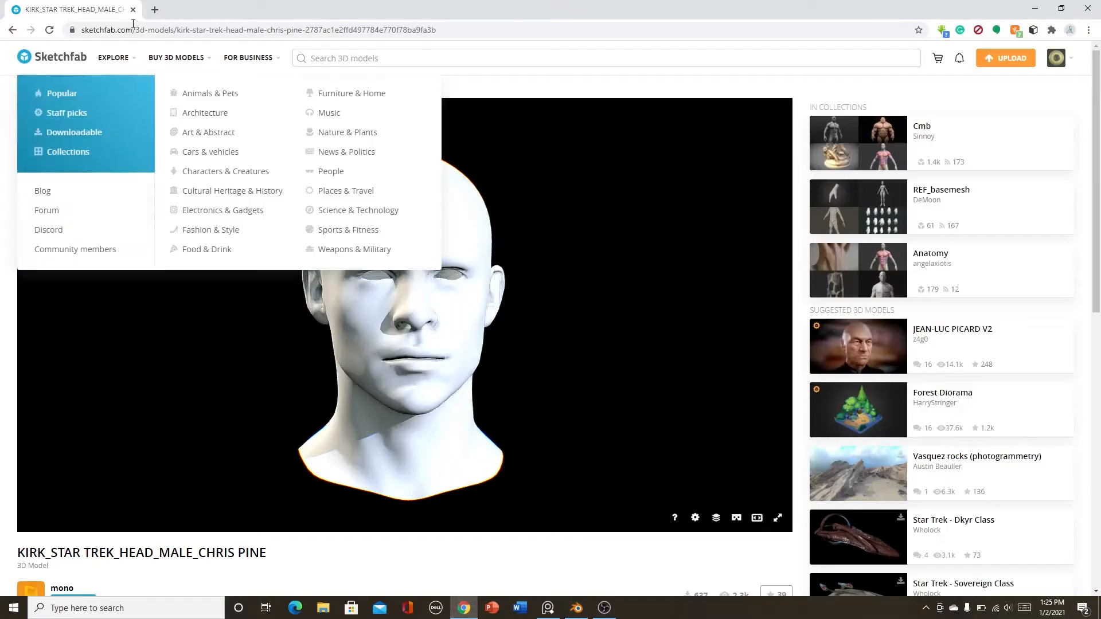
pyautogui.click(158, 10)
pyautogui.write('vein')
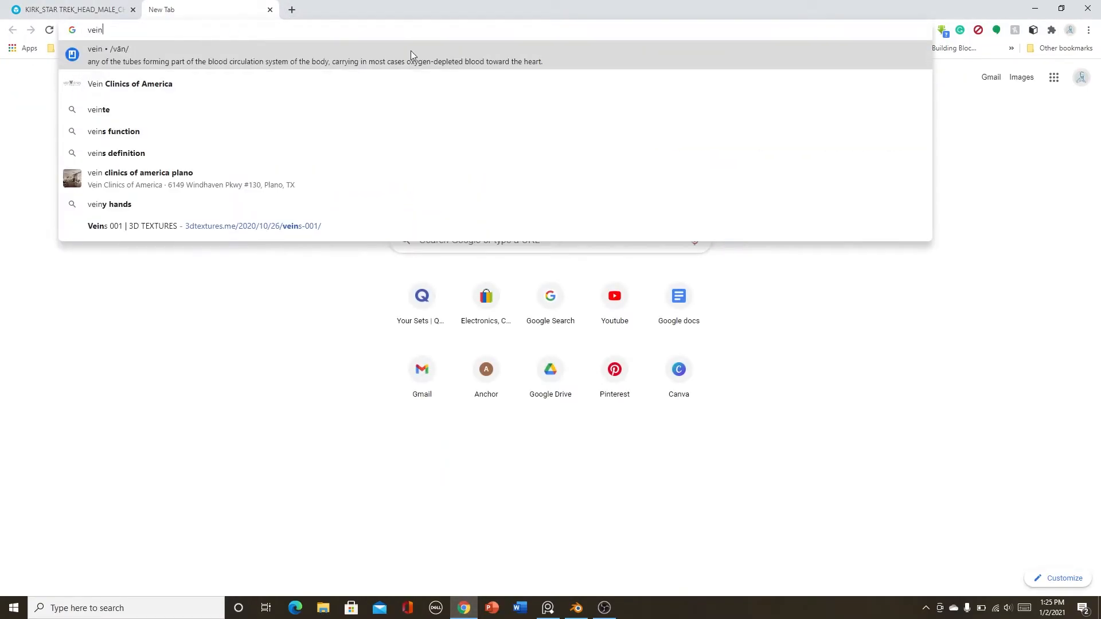
pyautogui.click(264, 224)
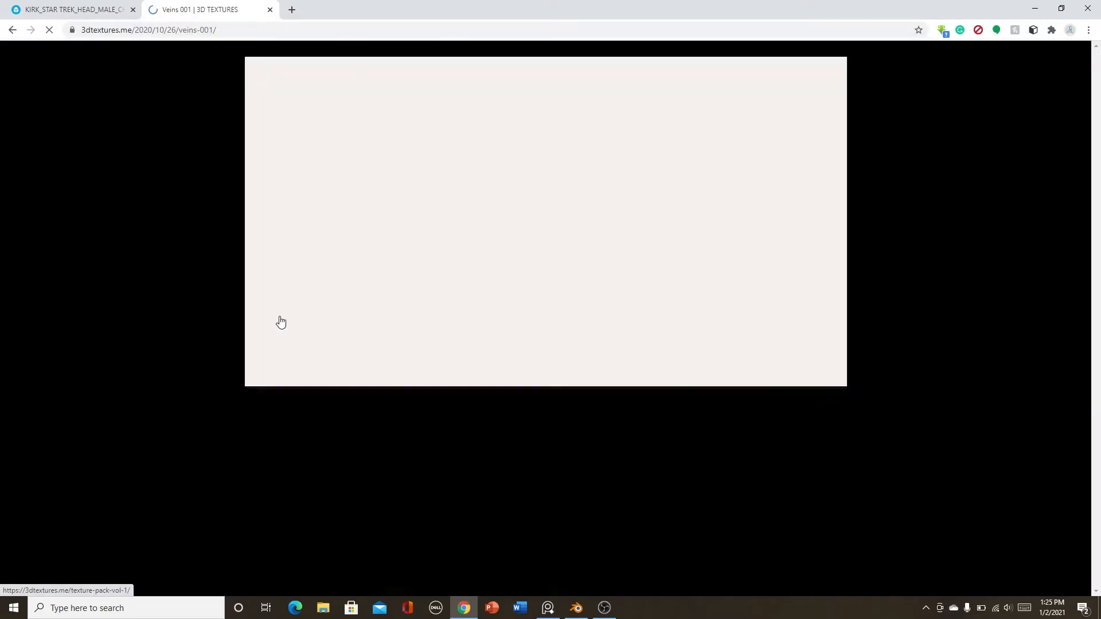
pyautogui.scroll(-5, 177, 373)
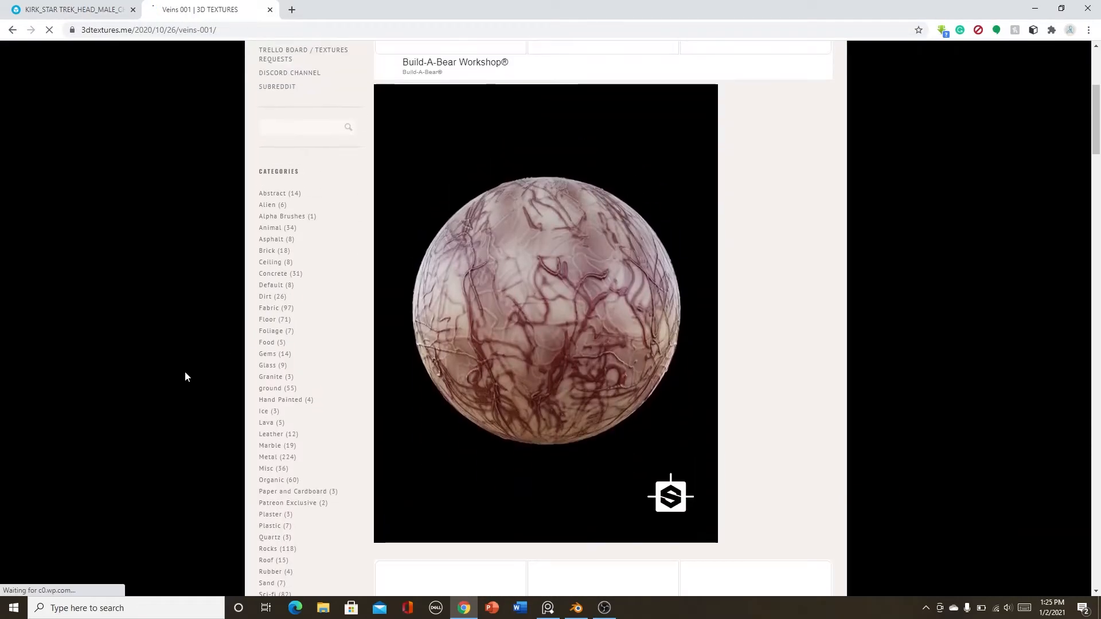
pyautogui.scroll(-3, 1009, 324)
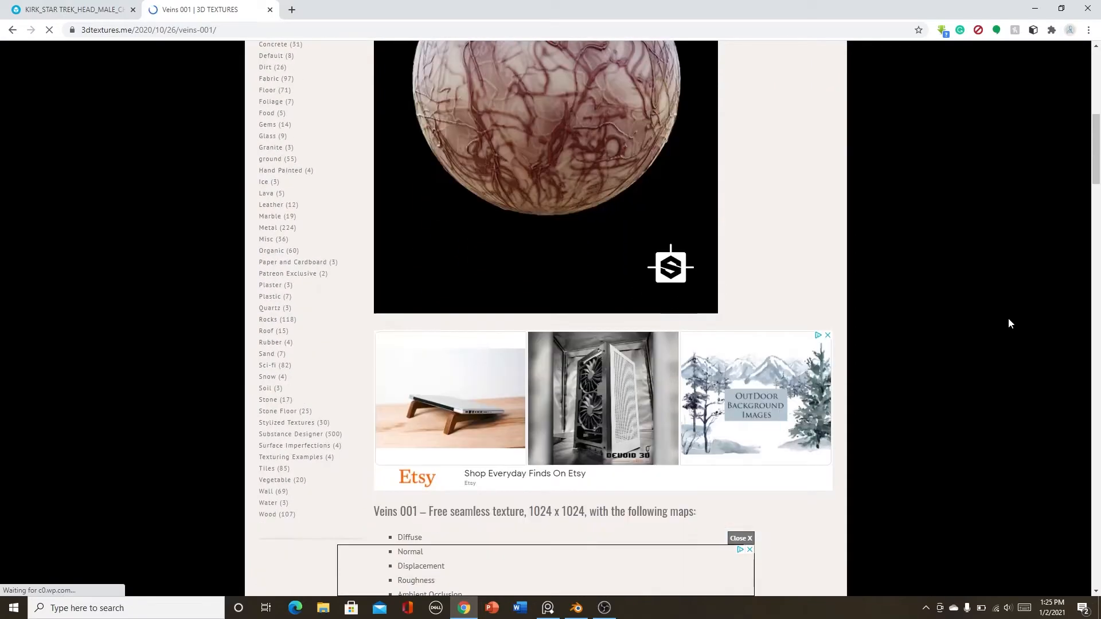
pyautogui.scroll(-5, 1008, 323)
pyautogui.scroll(-6, 1009, 323)
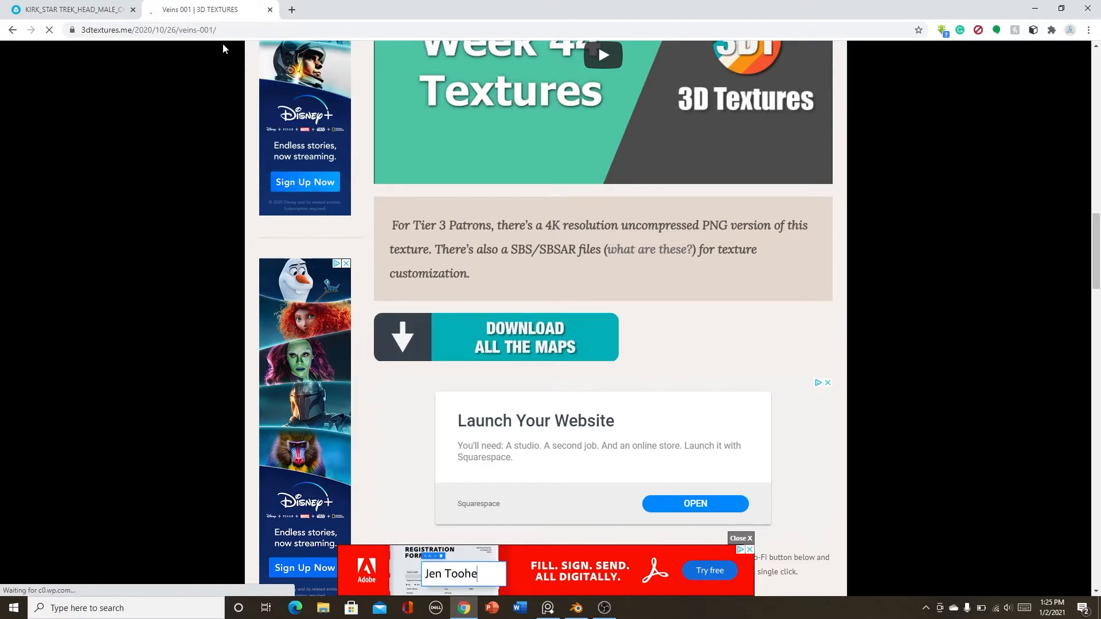
# Open the Lizard Skin 001 page on 3dtextures.me in a fresh tab and examine its preview and available maps.
pyautogui.click(291, 10)
pyautogui.click(270, 10)
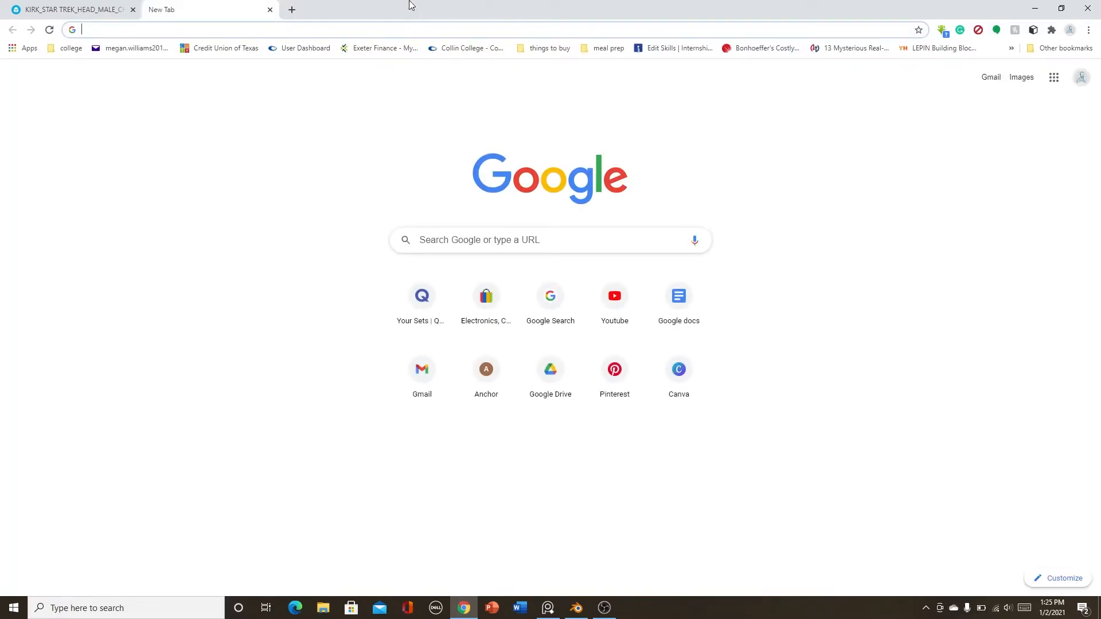
pyautogui.write('lizard')
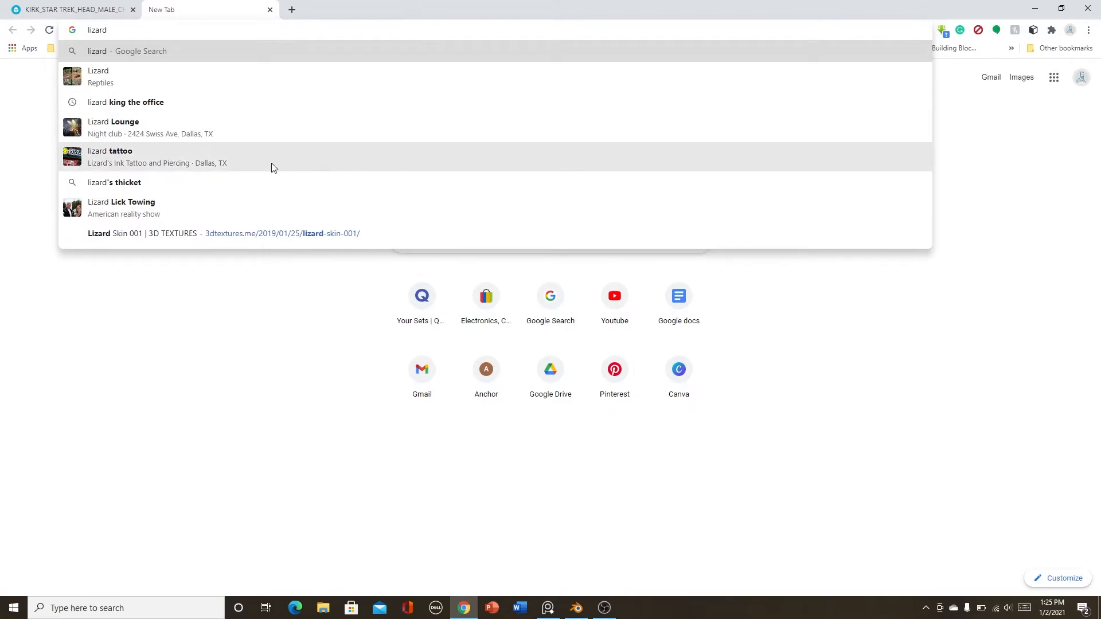
pyautogui.click(232, 226)
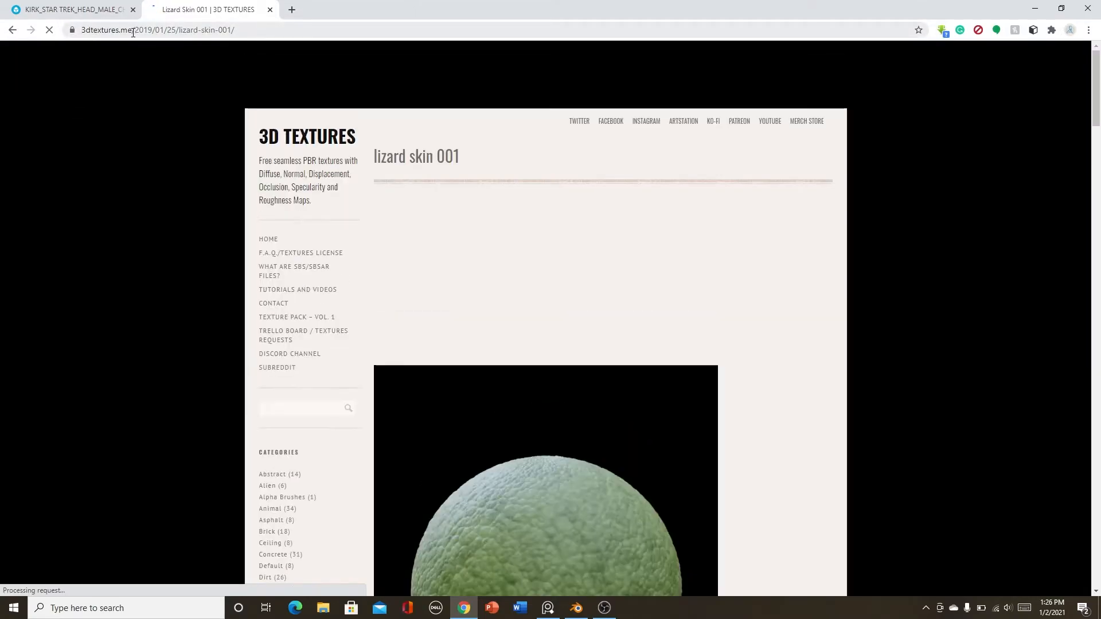
pyautogui.scroll(-10, 1016, 436)
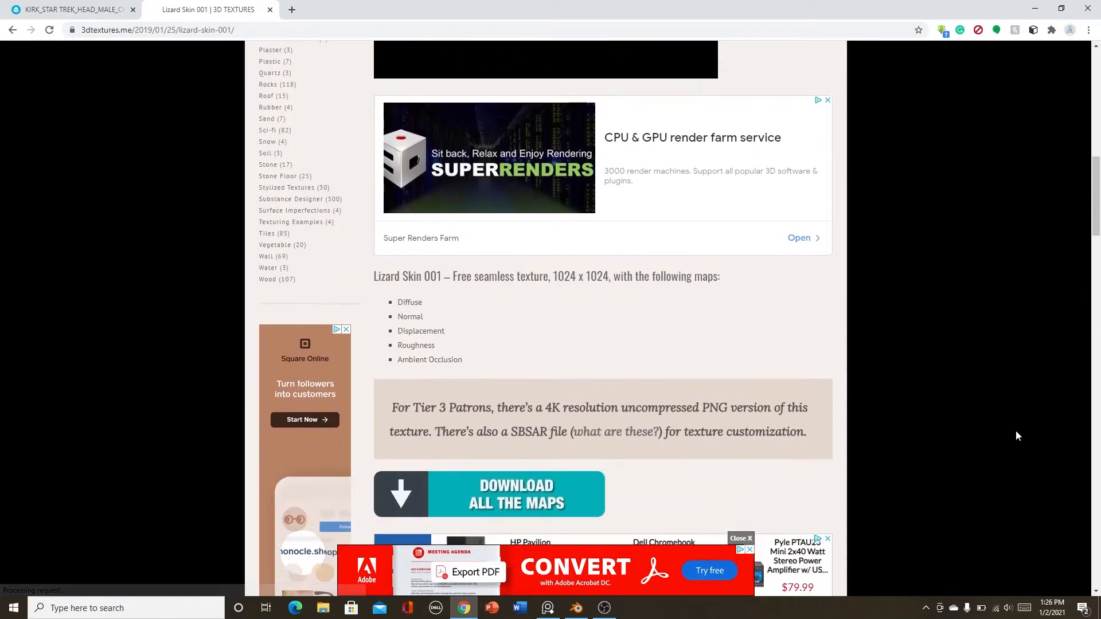
pyautogui.scroll(8, 1017, 436)
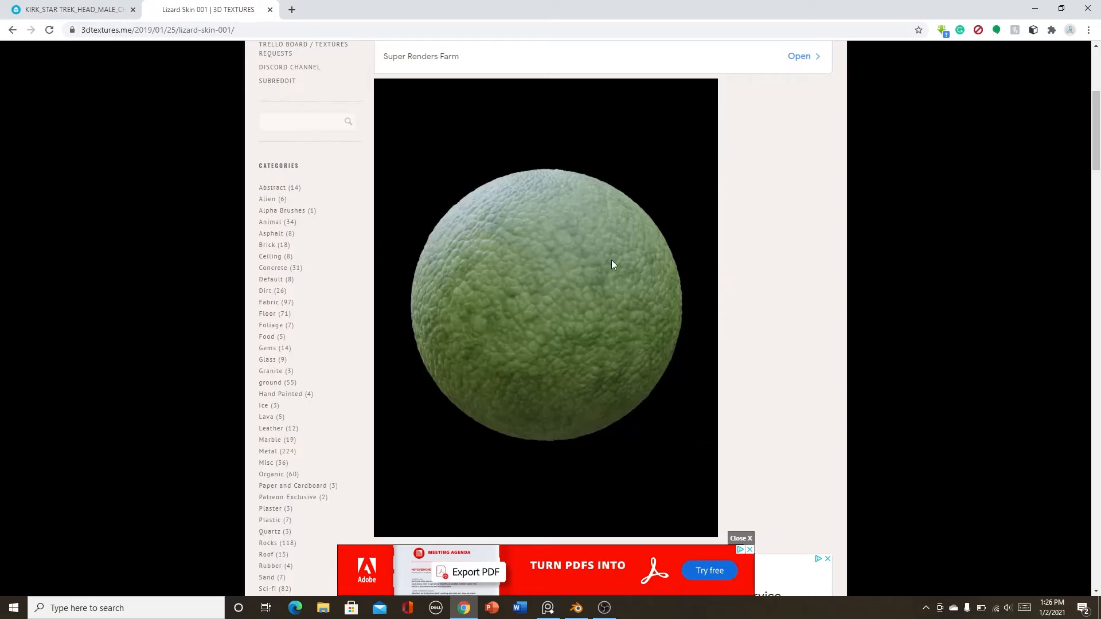
pyautogui.scroll(5, 612, 263)
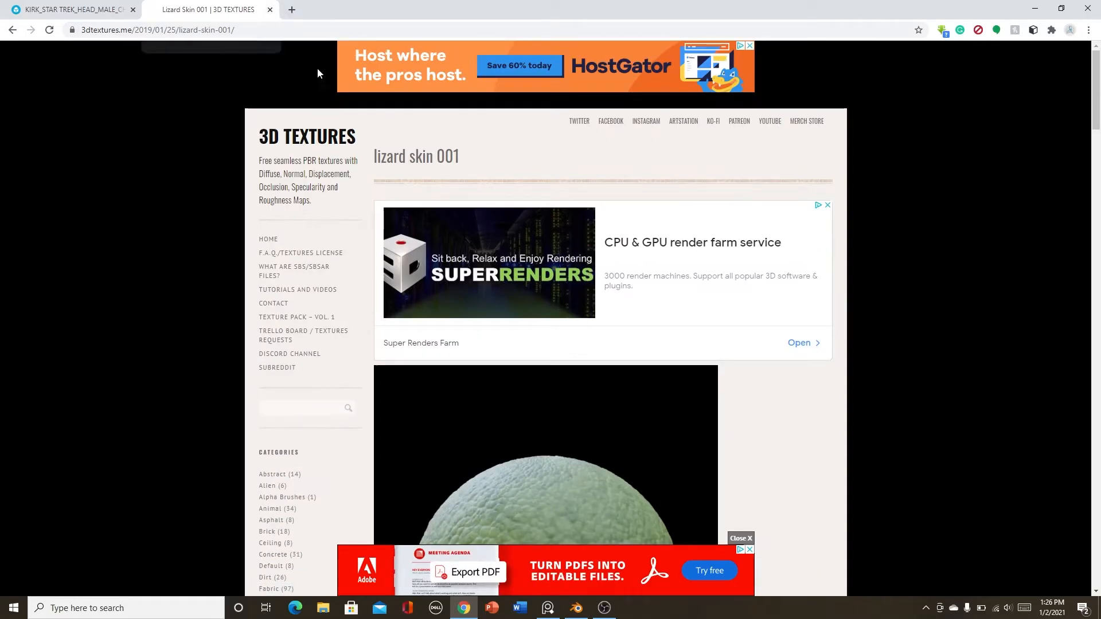
# Return to Blender and add an Image Texture node in open space ahead of the Principled BSDF.
pyautogui.click(577, 608)
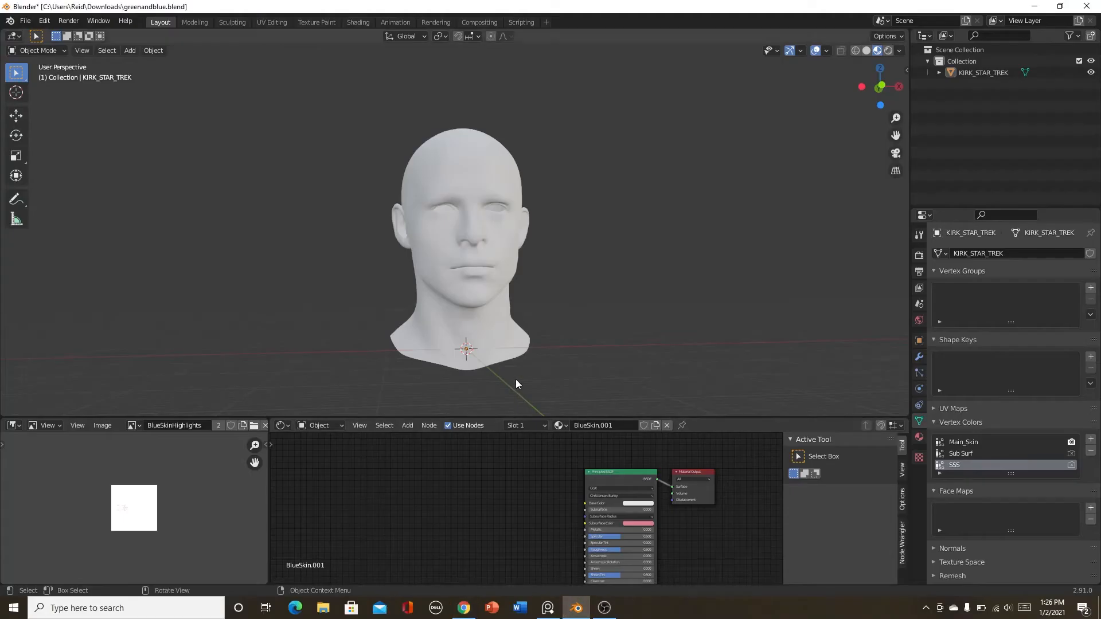
pyautogui.scroll(-3, 504, 532)
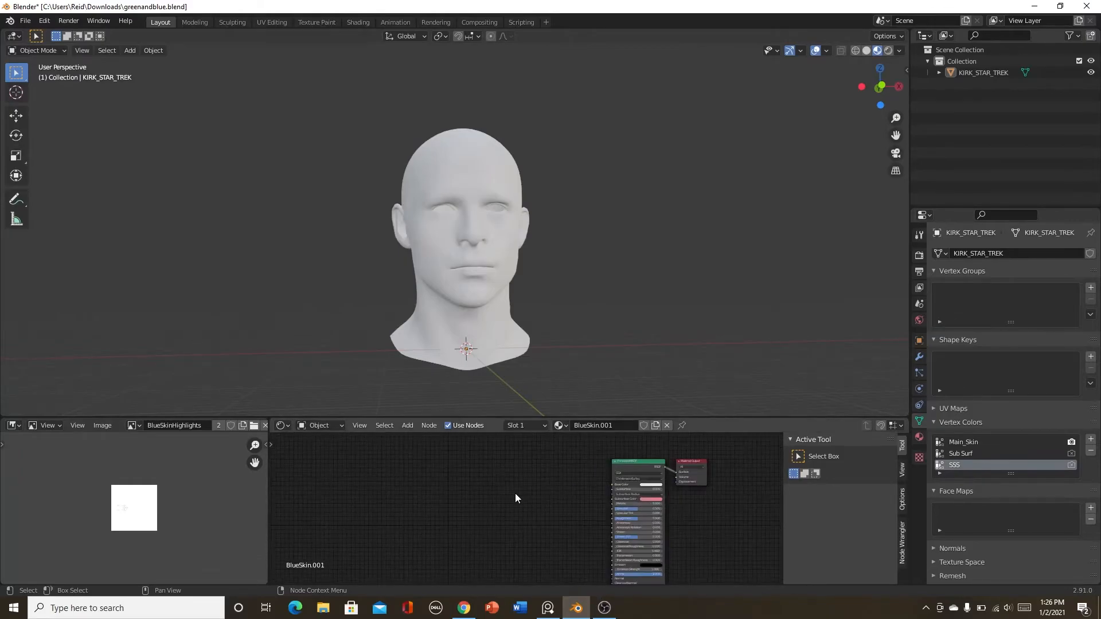
pyautogui.scroll(1, 505, 508)
pyautogui.hotkey('shift', 'a')
pyautogui.click(503, 465)
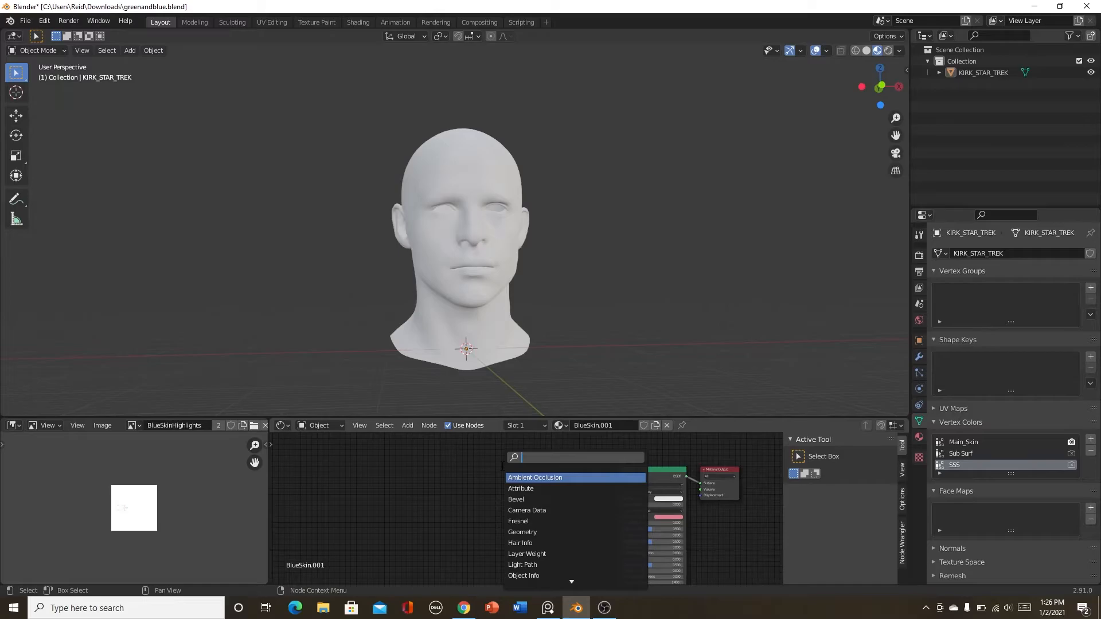
pyautogui.write('imag')
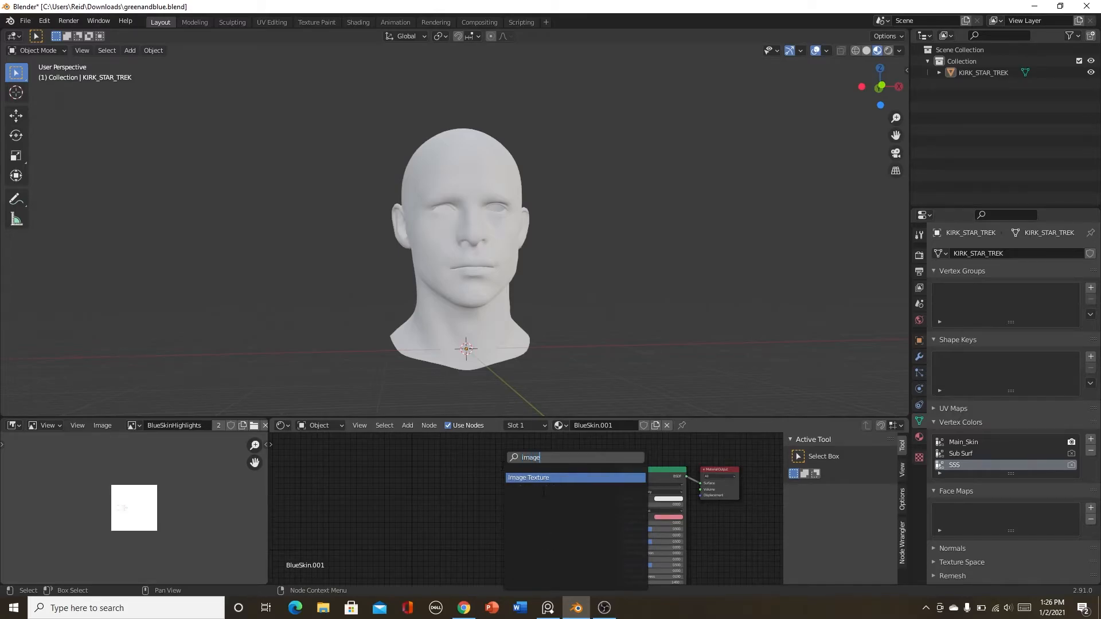
pyautogui.write('e')
pyautogui.press('Return')
pyautogui.click(384, 485)
pyautogui.moveTo(487, 480); pyautogui.dragTo(629, 487, button='middle')
pyautogui.scroll(2, 628, 487)
pyautogui.moveTo(547, 473); pyautogui.dragTo(450, 480)
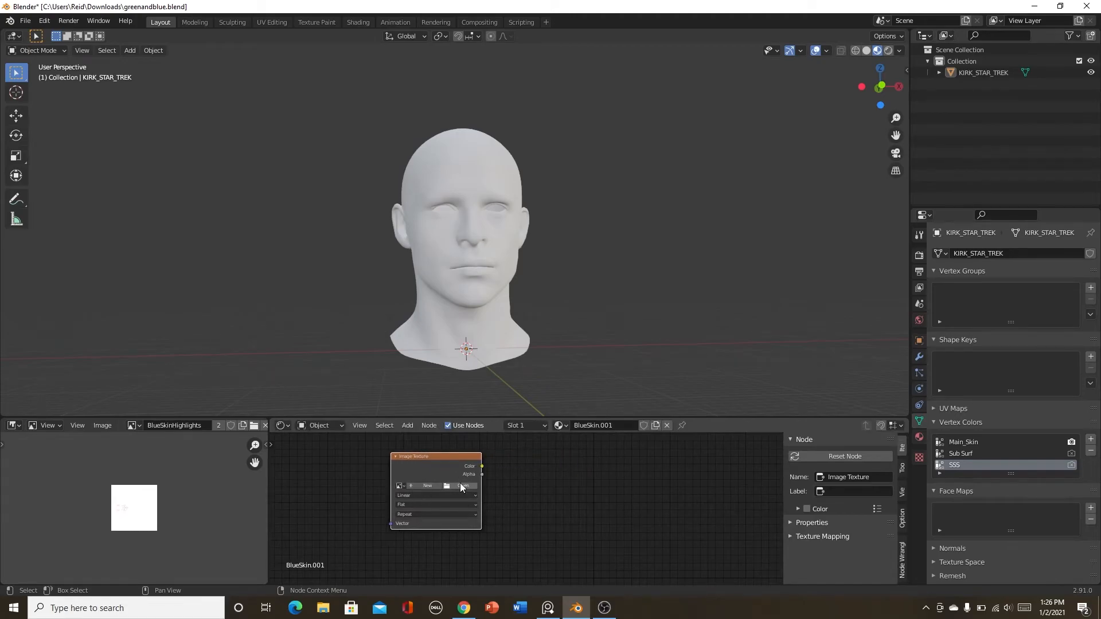
# Load Grinch_Skin_Albedo.png into the Image Texture node and collapse the node.
pyautogui.click(399, 486)
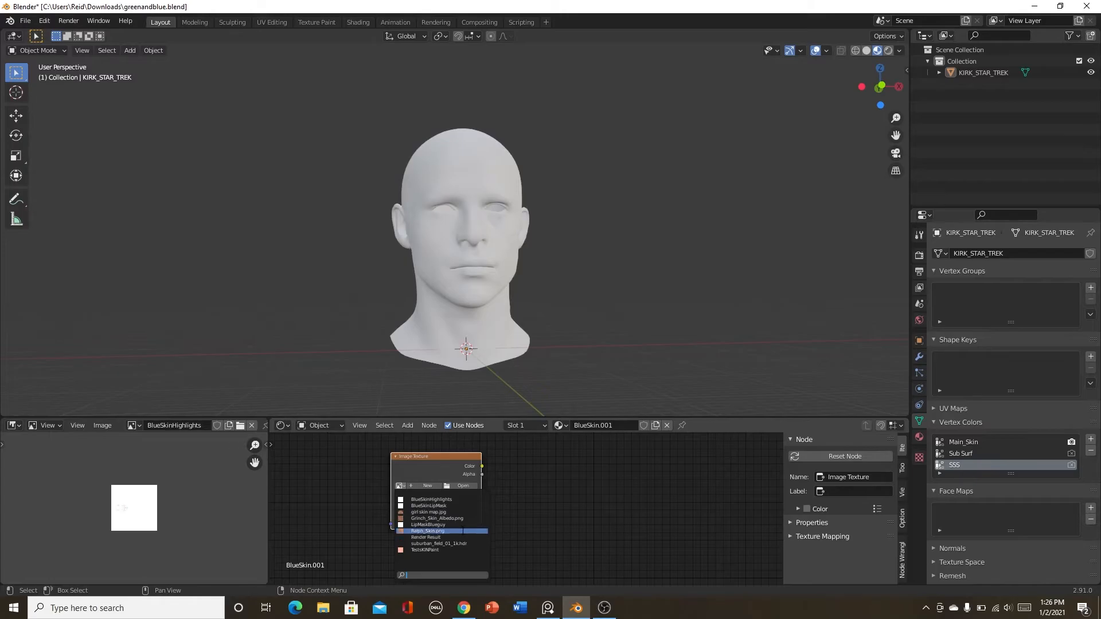
pyautogui.click(442, 518)
pyautogui.scroll(-5, 509, 515)
pyautogui.scroll(5, 505, 529)
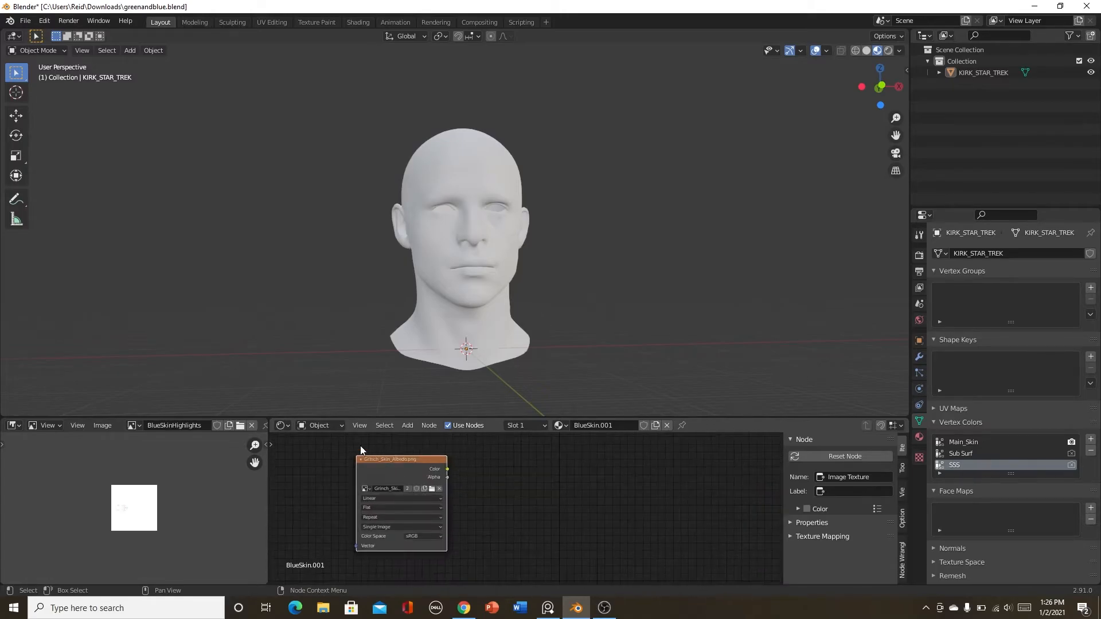
pyautogui.click(360, 459)
pyautogui.moveTo(383, 463); pyautogui.dragTo(376, 460)
# Add an RGB node below the collapsed image texture node.
pyautogui.scroll(-8, 521, 517)
pyautogui.scroll(5, 473, 524)
pyautogui.moveTo(521, 517)
pyautogui.mouseDown(button='middle')
pyautogui.moveTo(474, 523)
pyautogui.moveTo(530, 516)
pyautogui.mouseUp(button='middle')
pyautogui.scroll(-1, 471, 522)
pyautogui.scroll(2, 481, 516)
pyautogui.moveTo(453, 516); pyautogui.dragTo(503, 523, button='middle')
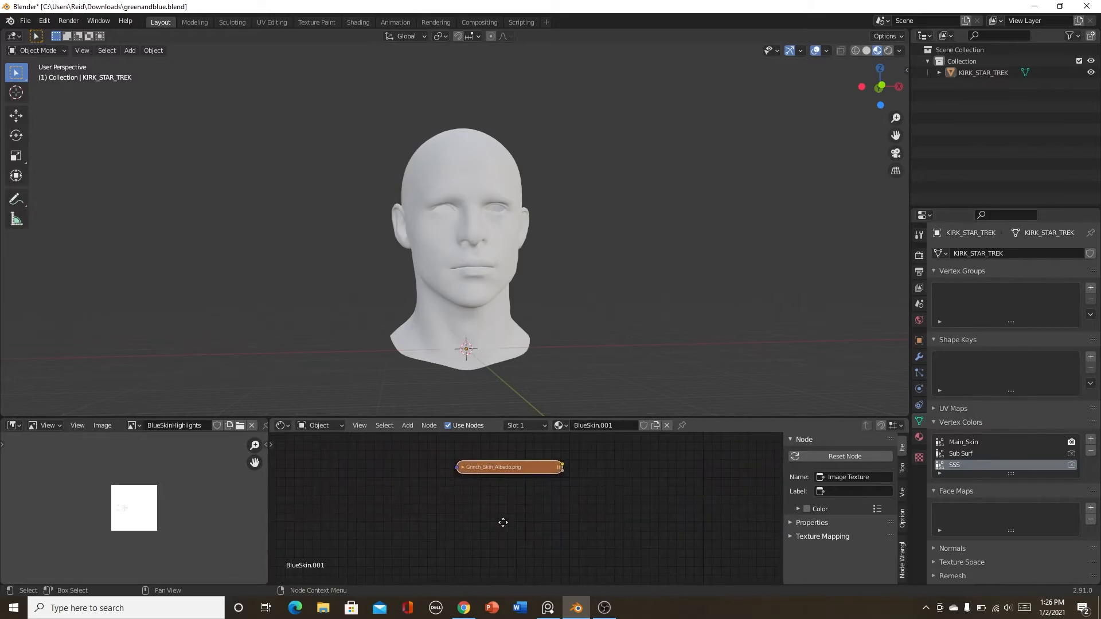
pyautogui.hotkey('shift', 'a')
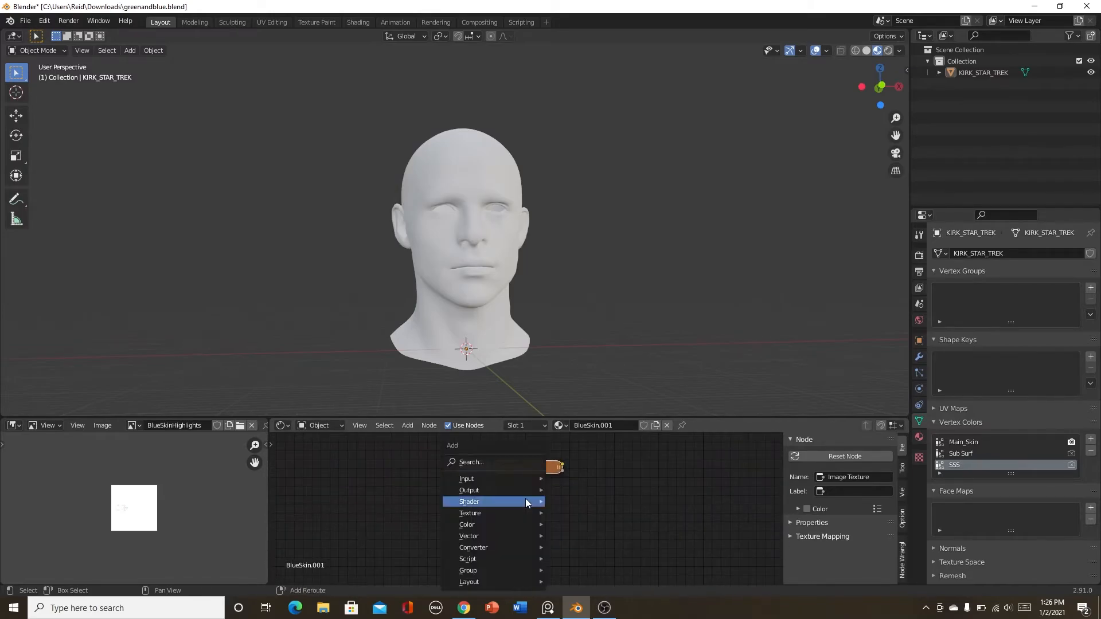
pyautogui.click(501, 465)
pyautogui.write('egb')
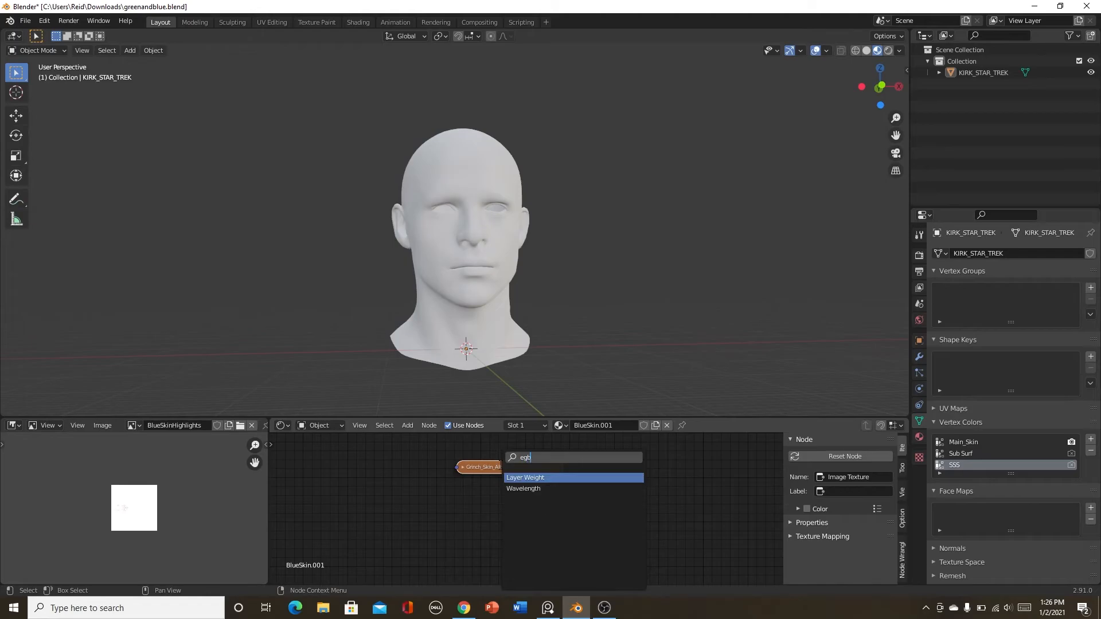
pyautogui.press('BackSpace')
pyautogui.press('BackSpace')
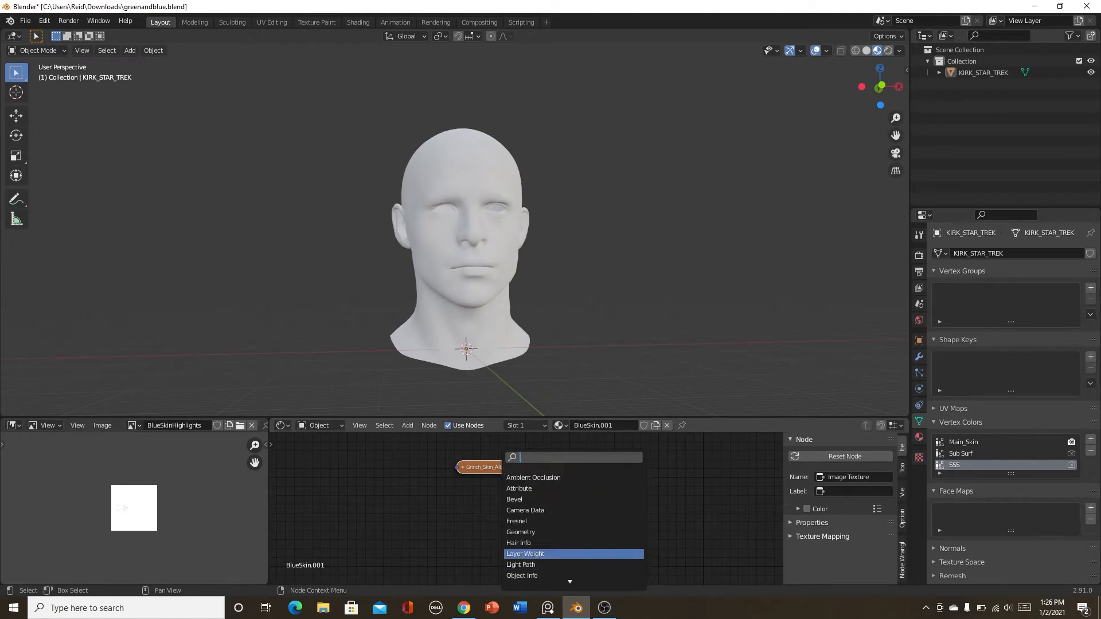
pyautogui.write('rgb')
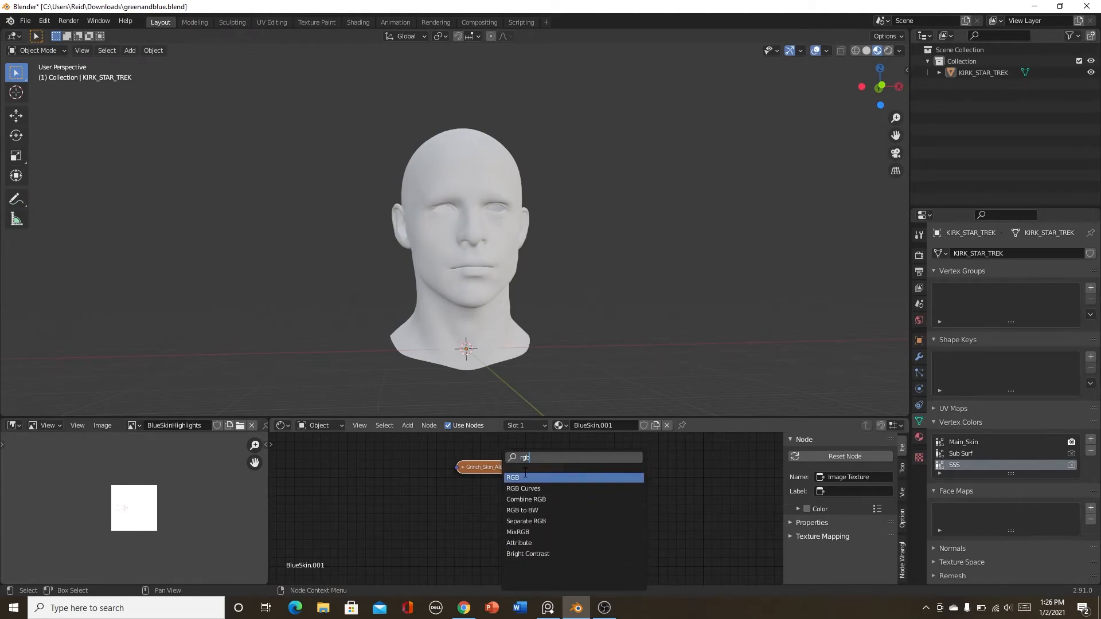
pyautogui.press('Return')
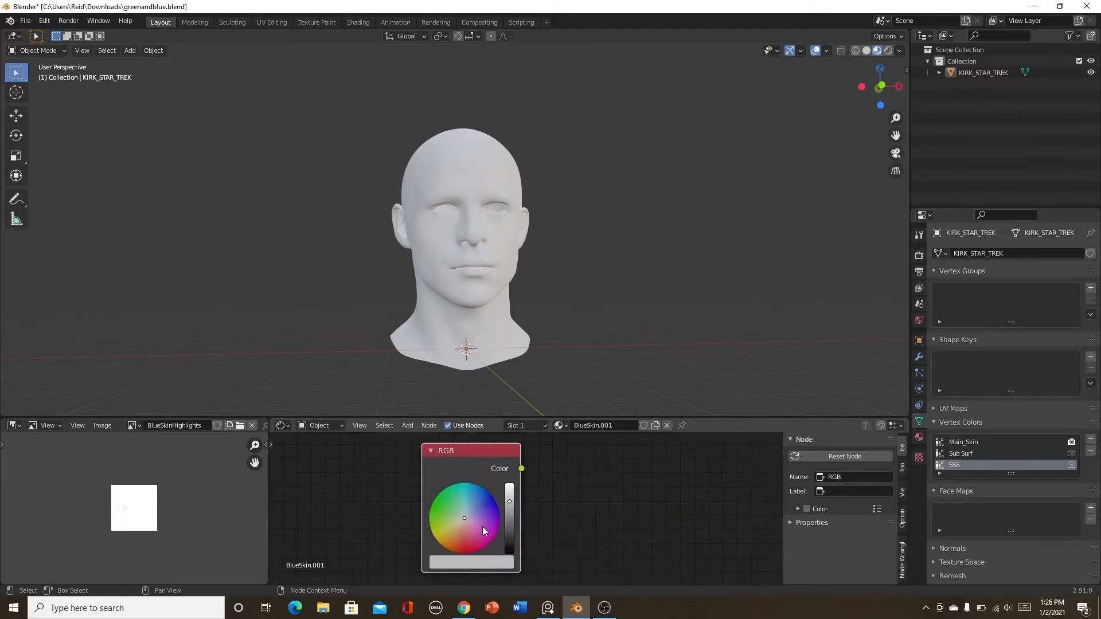
# Set the RGB node's color to a medium green and darken it slightly.
pyautogui.moveTo(462, 516); pyautogui.dragTo(446, 506)
pyautogui.scroll(-6, 520, 504)
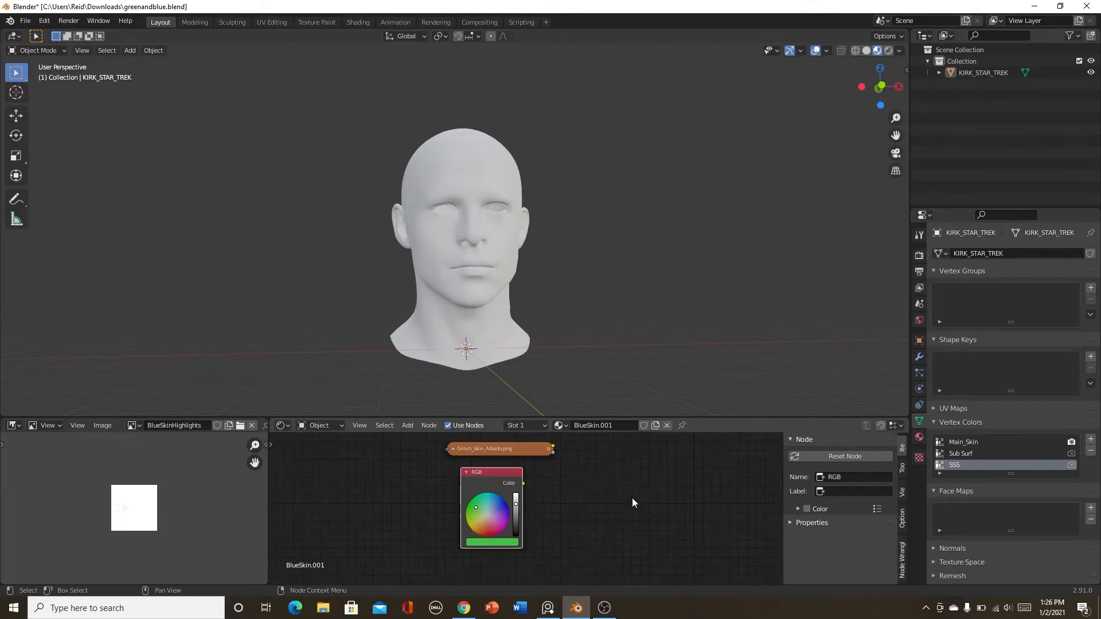
pyautogui.moveTo(632, 498); pyautogui.dragTo(578, 520, button='middle')
pyautogui.moveTo(463, 526); pyautogui.dragTo(462, 534)
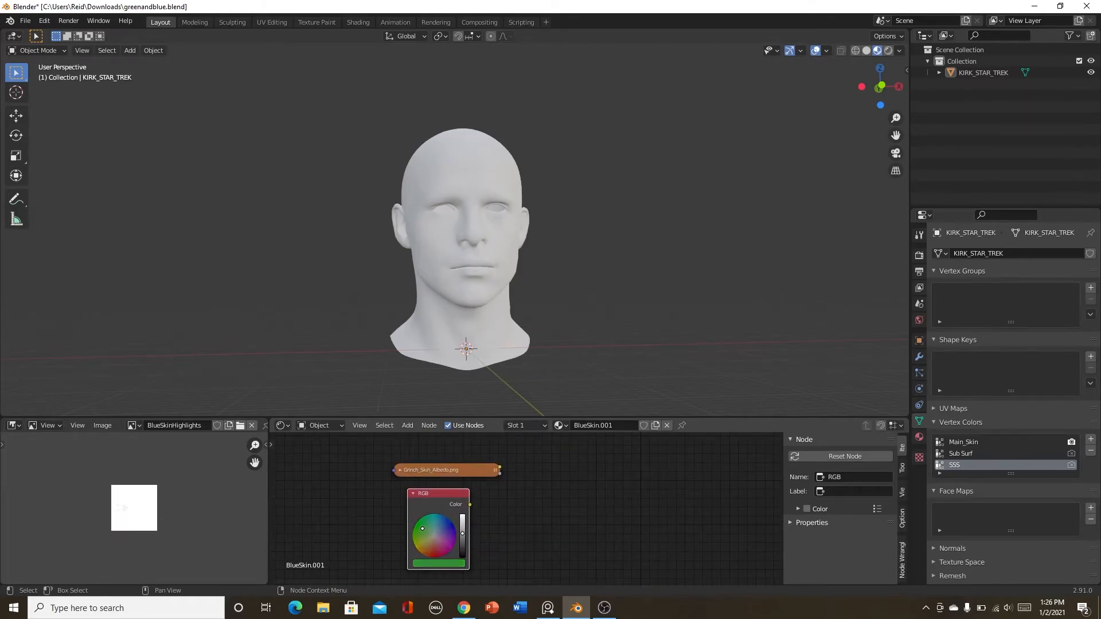
# Add a MixRGB node with the Grinch skin image feeding Color1 and the green RGB color feeding Color2.
pyautogui.hotkey('shift', 'a')
pyautogui.write('mix')
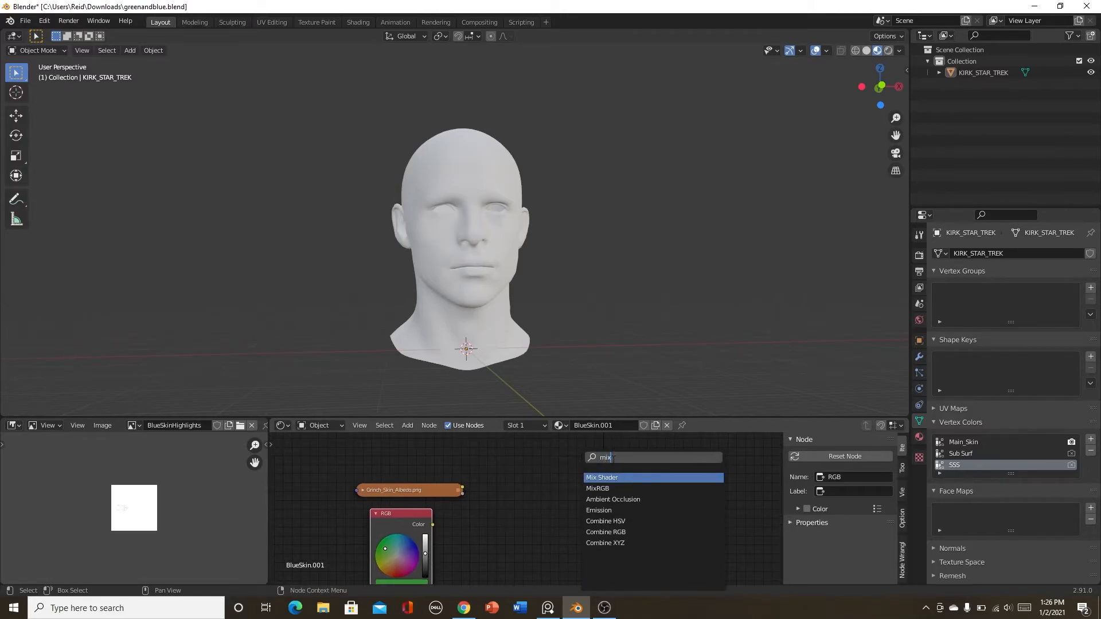
pyautogui.click(608, 488)
pyautogui.moveTo(461, 488); pyautogui.dragTo(508, 510)
pyautogui.moveTo(433, 525); pyautogui.dragTo(507, 521)
# Connect the mix node's Color output to the Principled BSDF's Base Color.
pyautogui.scroll(-7, 608, 529)
pyautogui.moveTo(634, 525); pyautogui.dragTo(411, 512, button='middle')
pyautogui.moveTo(370, 483); pyautogui.dragTo(577, 530)
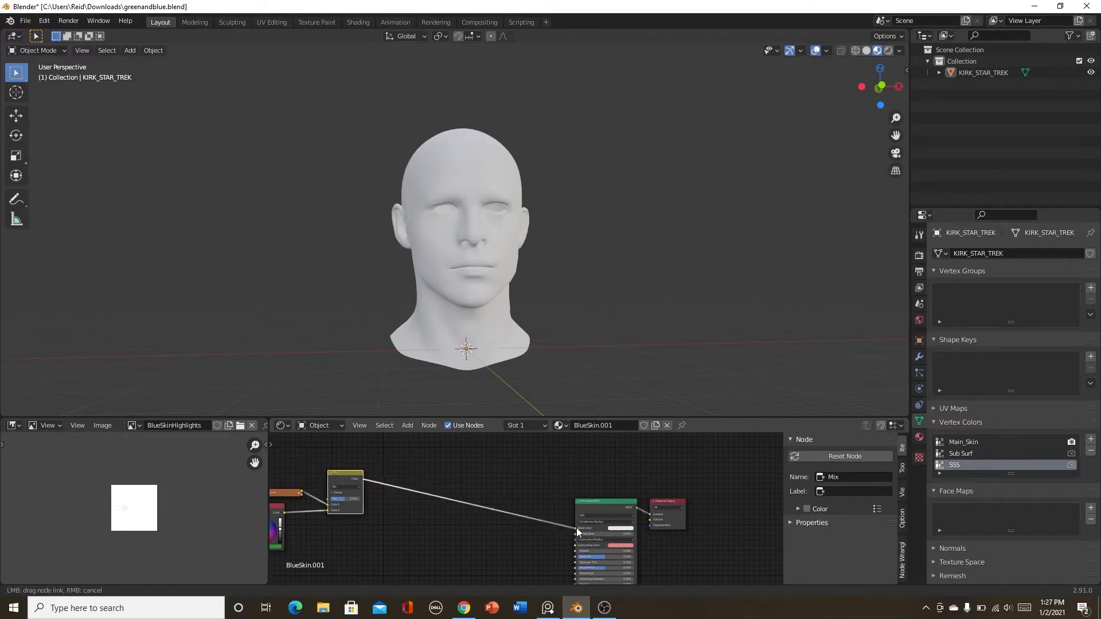
# Try the Overlay blend mode on the mix node with Fac at 0.775.
pyautogui.moveTo(477, 540); pyautogui.dragTo(603, 533, button='middle')
pyautogui.scroll(6, 501, 499)
pyautogui.scroll(6, 551, 531)
pyautogui.moveTo(512, 467); pyautogui.dragTo(503, 509, button='middle')
pyautogui.scroll(1, 522, 507)
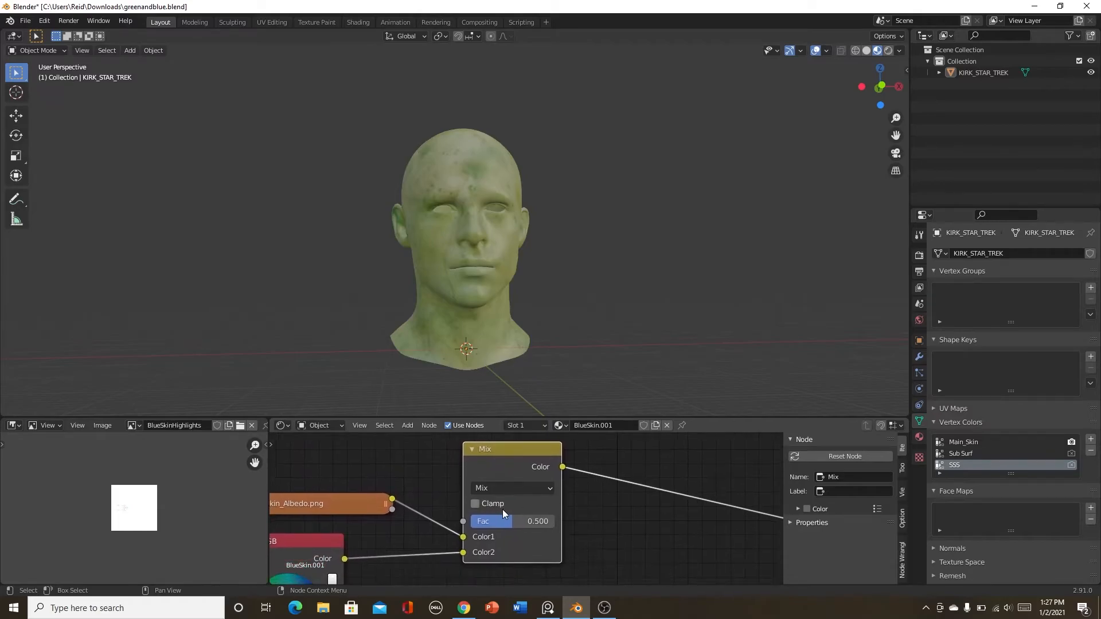
pyautogui.click(539, 492)
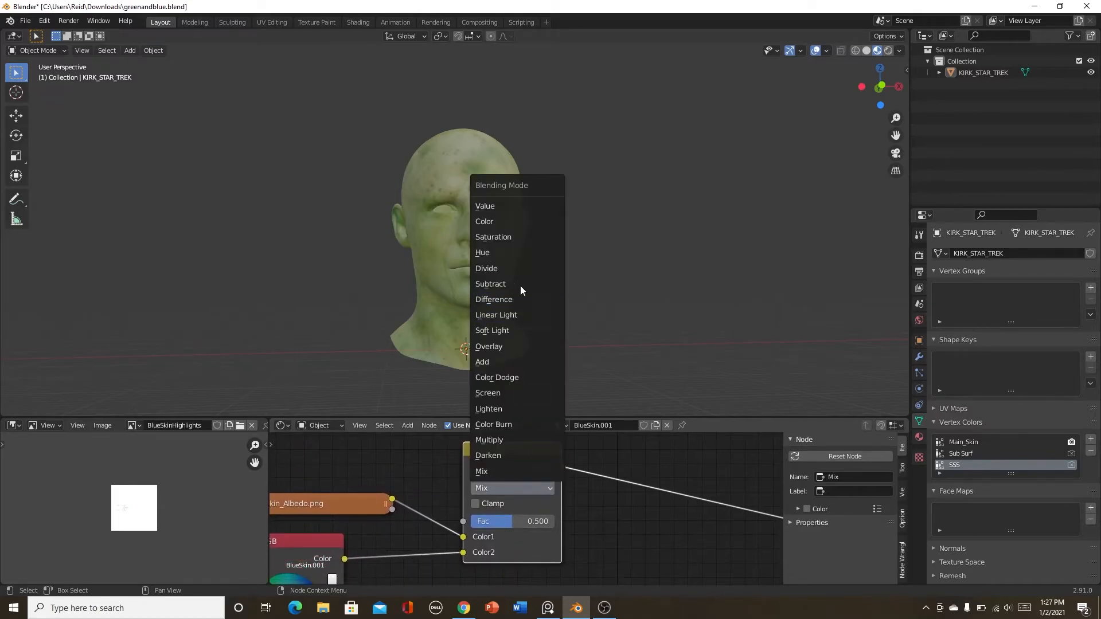
pyautogui.click(525, 347)
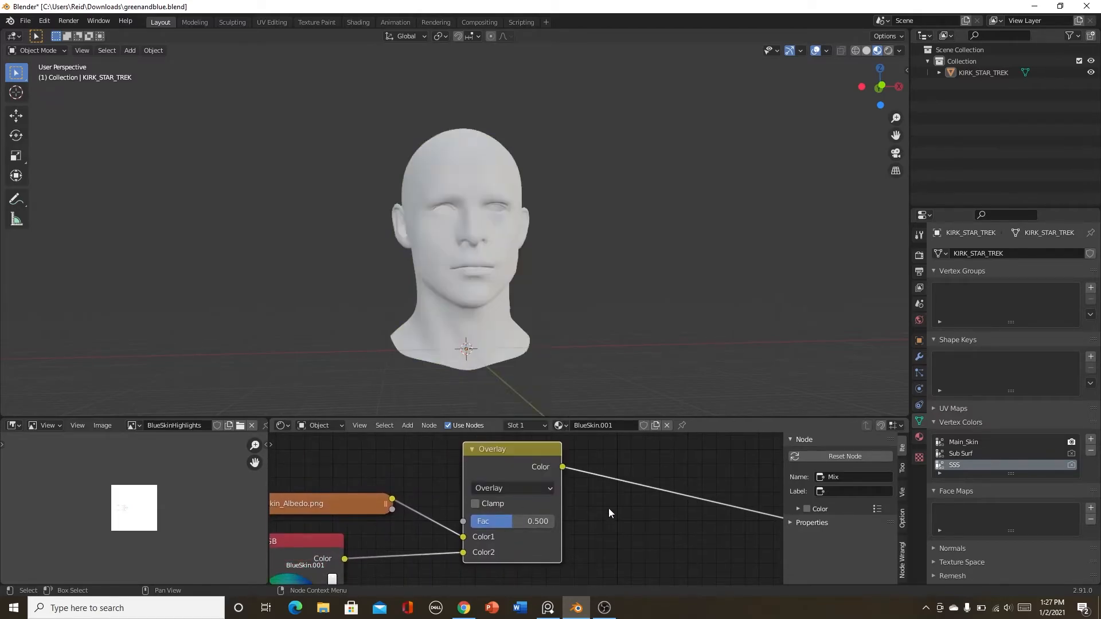
pyautogui.scroll(3, 579, 537)
pyautogui.moveTo(518, 498); pyautogui.dragTo(551, 497)
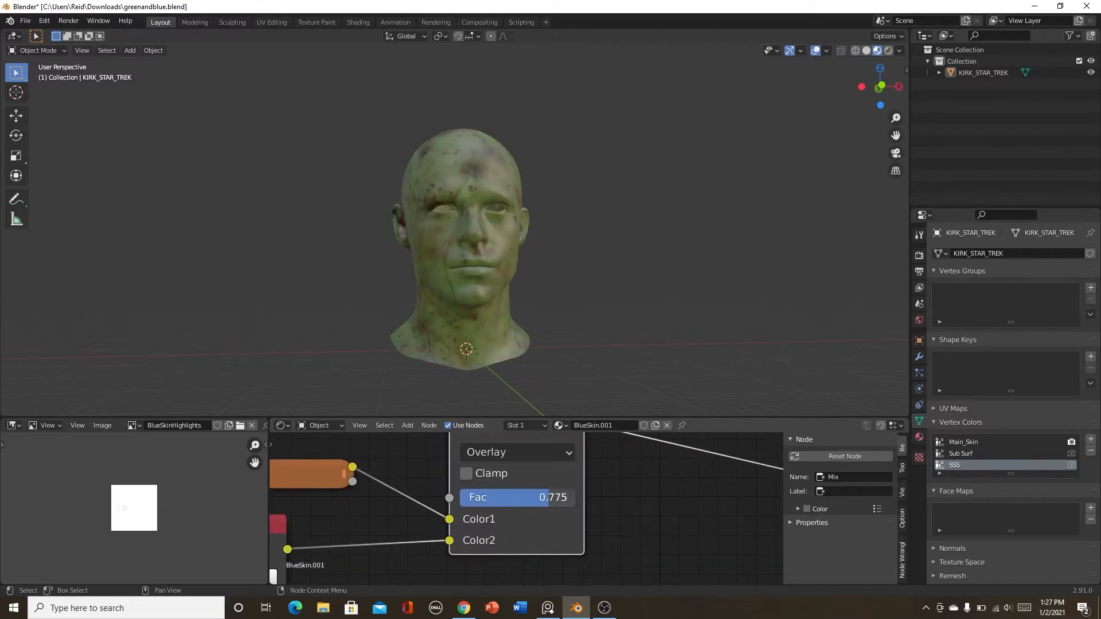
# Lower the mix node's Fac to 0.525 in Mix mode and switch its blend mode to Darken.
pyautogui.click(532, 452)
pyautogui.click(531, 431)
pyautogui.moveTo(528, 499); pyautogui.dragTo(493, 499)
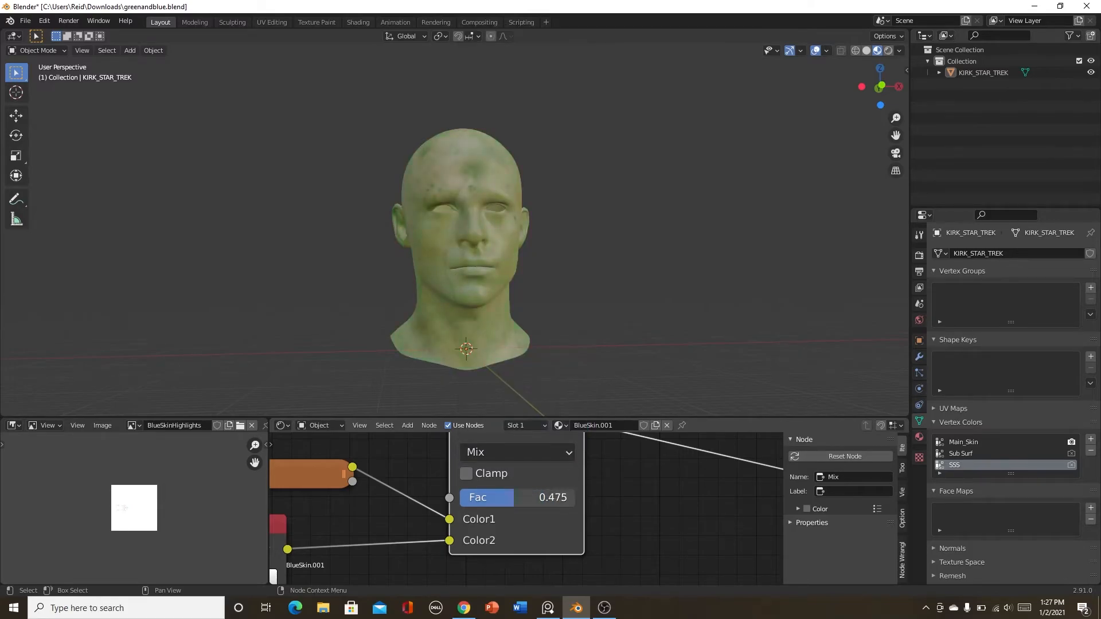
pyautogui.click(532, 453)
pyautogui.click(526, 405)
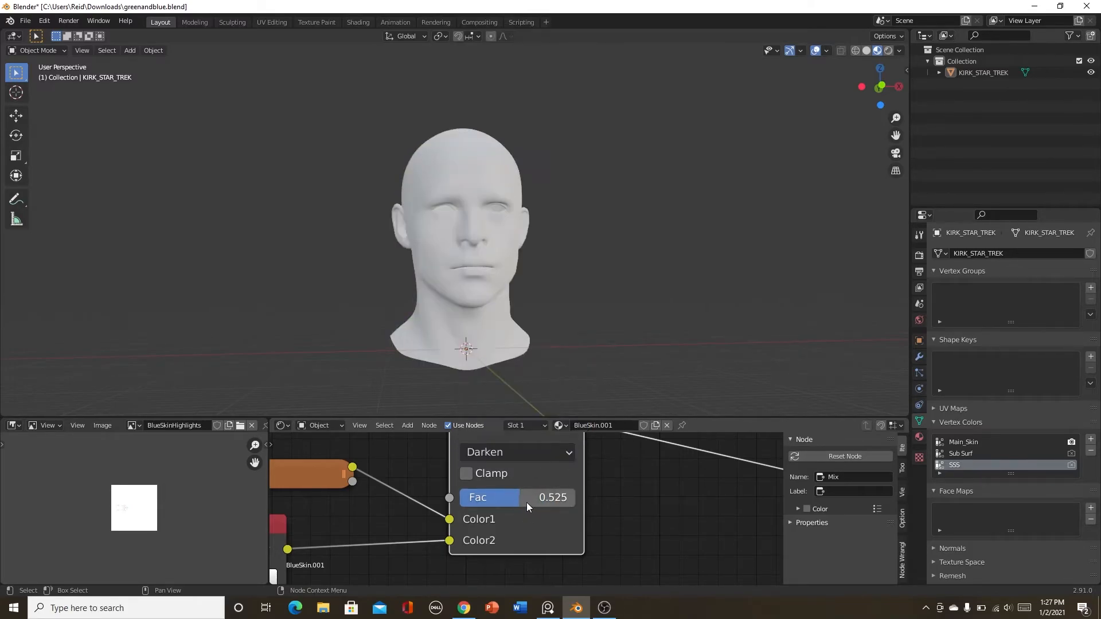
# Raise the Darken mix node's Fac to 0.792 and collapse the green RGB node.
pyautogui.moveTo(525, 501); pyautogui.dragTo(558, 502)
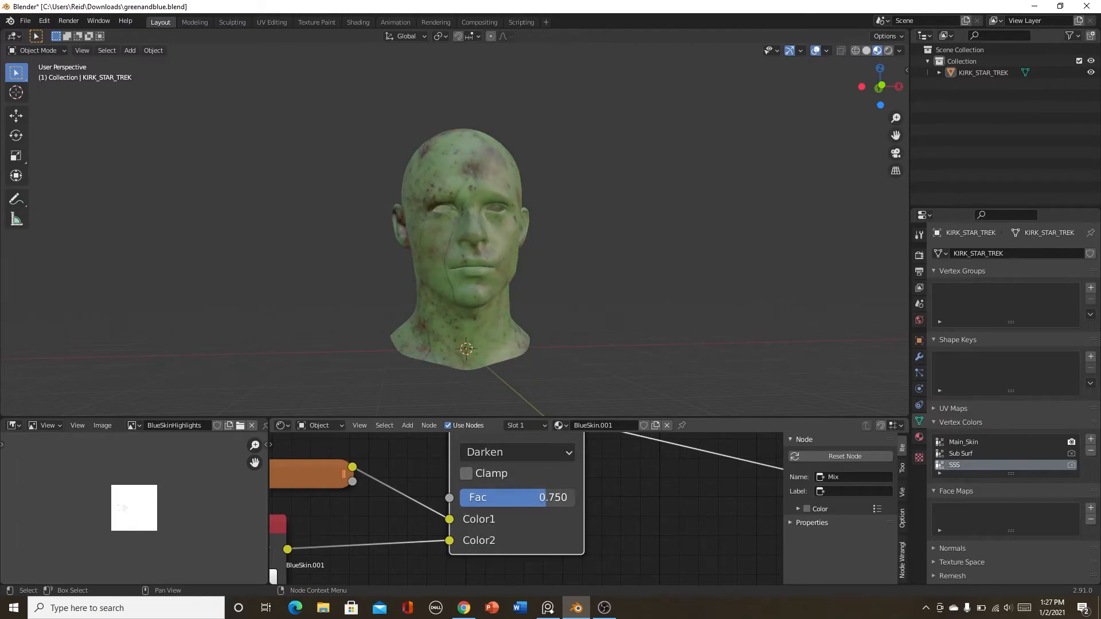
pyautogui.scroll(-6, 613, 529)
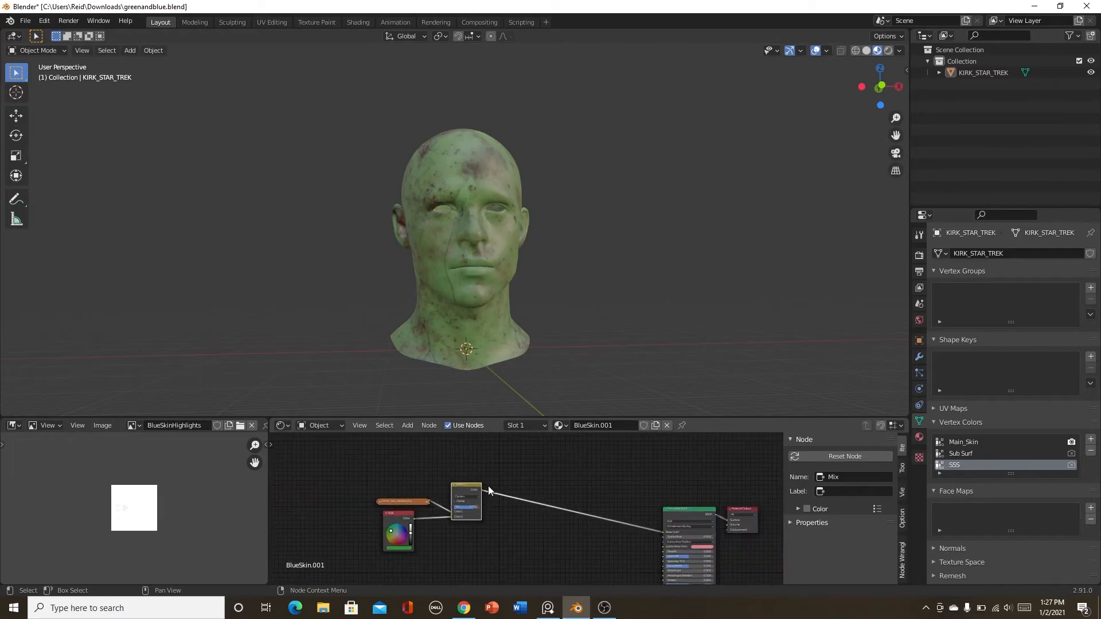
pyautogui.click(392, 515)
pyautogui.moveTo(385, 512); pyautogui.dragTo(384, 517)
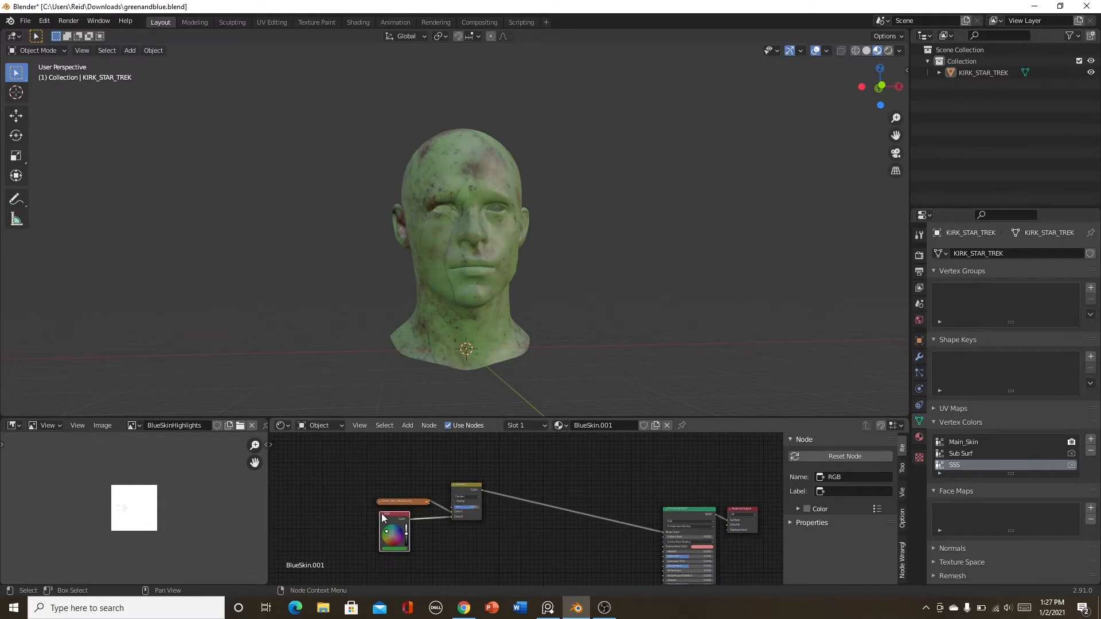
pyautogui.moveTo(507, 546); pyautogui.dragTo(493, 547, button='middle')
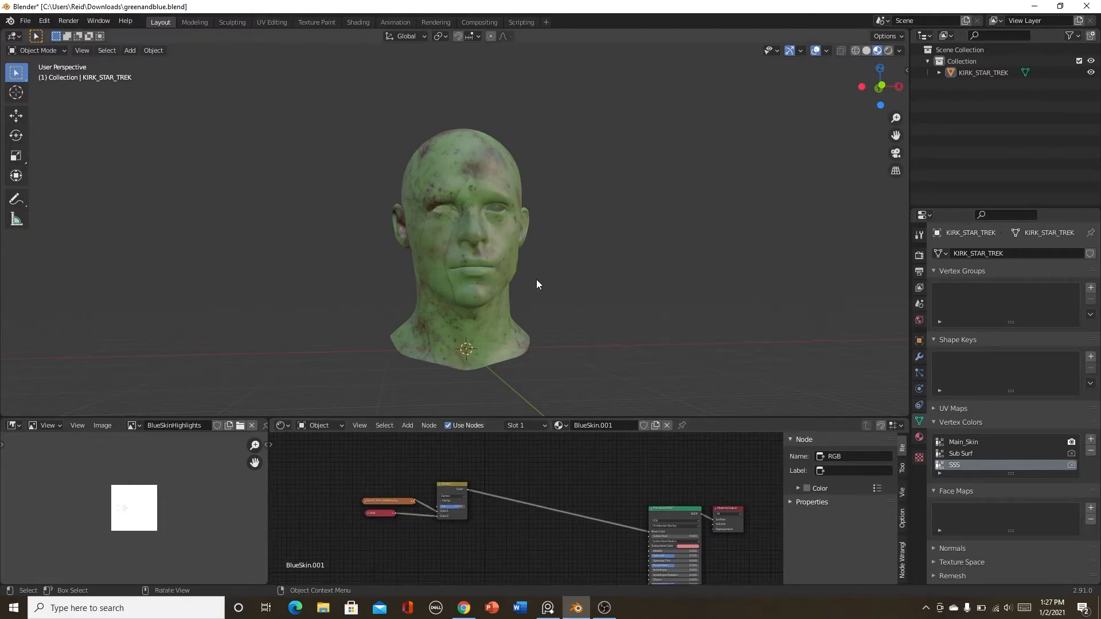
# Examine the green skin texture on the face up close and review the material's node layout.
pyautogui.scroll(3, 536, 283)
pyautogui.scroll(4, 529, 281)
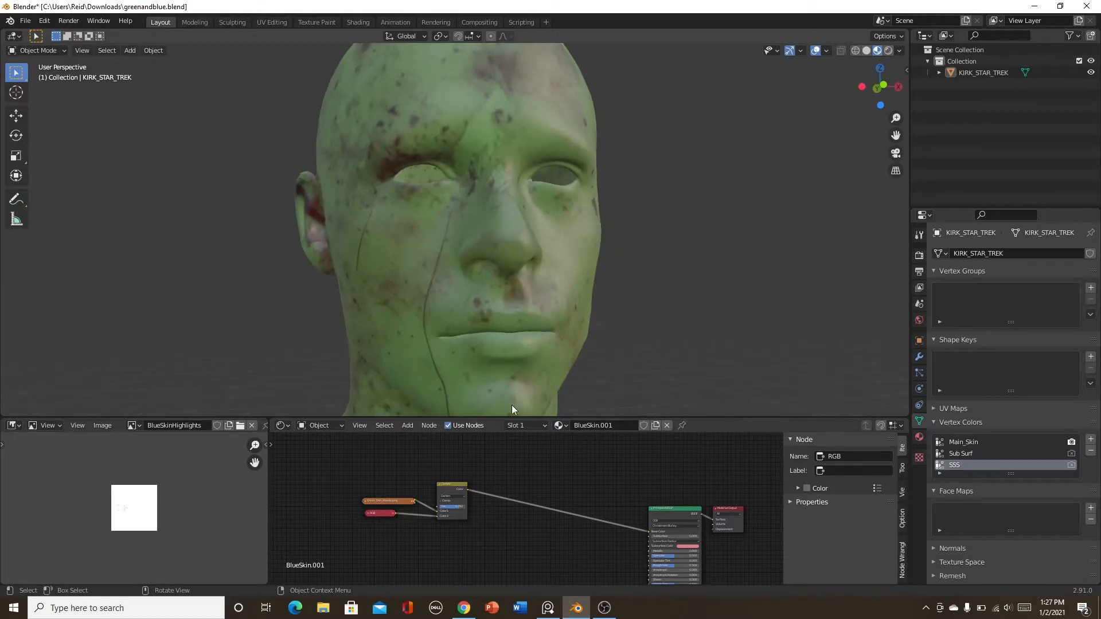
pyautogui.scroll(-2, 462, 518)
pyautogui.moveTo(482, 530); pyautogui.dragTo(478, 520, button='middle')
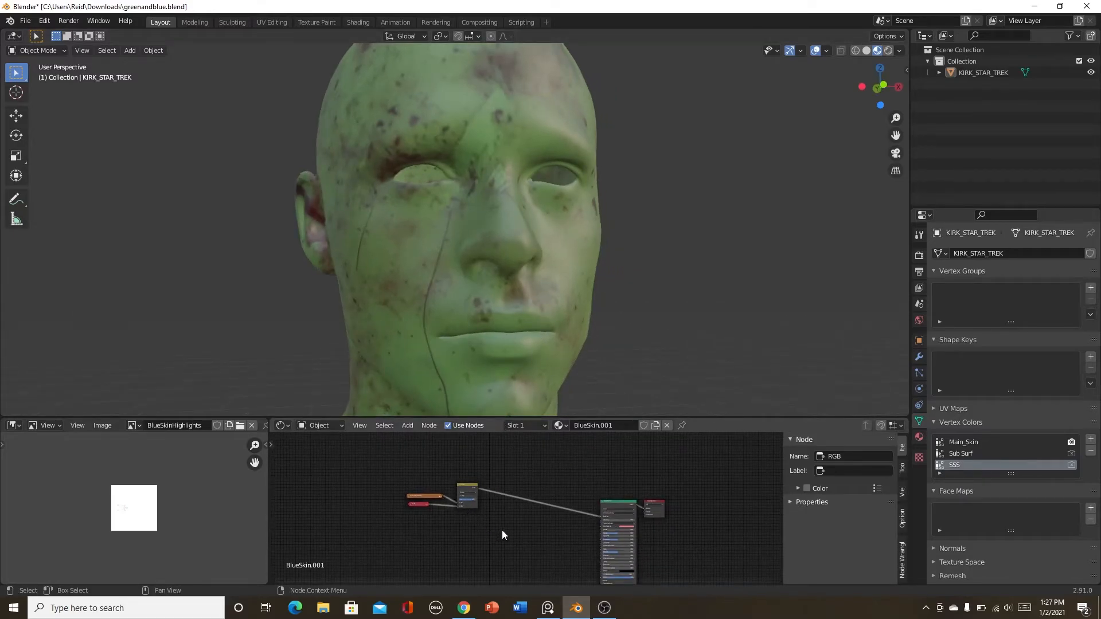
pyautogui.scroll(-5, 516, 525)
pyautogui.moveTo(514, 535); pyautogui.dragTo(535, 505, button='middle')
pyautogui.scroll(7, 512, 509)
pyautogui.scroll(-4, 612, 308)
pyautogui.scroll(-3, 519, 516)
pyautogui.scroll(4, 485, 533)
pyautogui.scroll(5, 523, 518)
pyautogui.scroll(-2, 534, 505)
# Make two copies of the Grinch skin image texture node below the existing nodes and expand them.
pyautogui.moveTo(475, 534); pyautogui.dragTo(452, 473, button='middle')
pyautogui.click(360, 480)
pyautogui.hotkey('shift', 'd')
pyautogui.click(435, 528)
pyautogui.hotkey('shift', 'd')
pyautogui.click(443, 527)
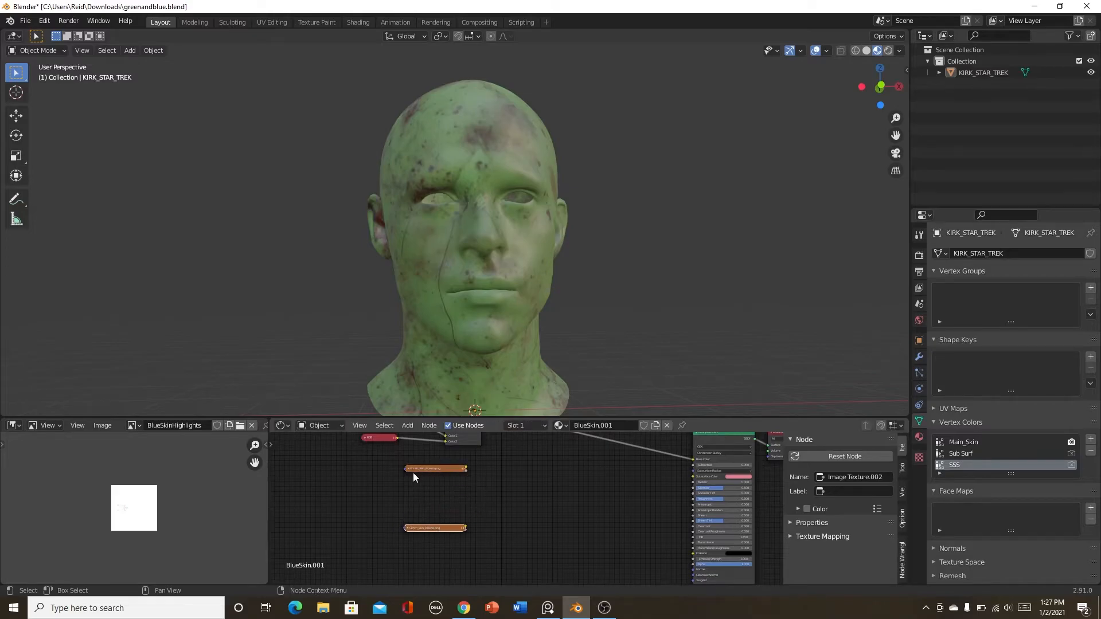
pyautogui.click(408, 468)
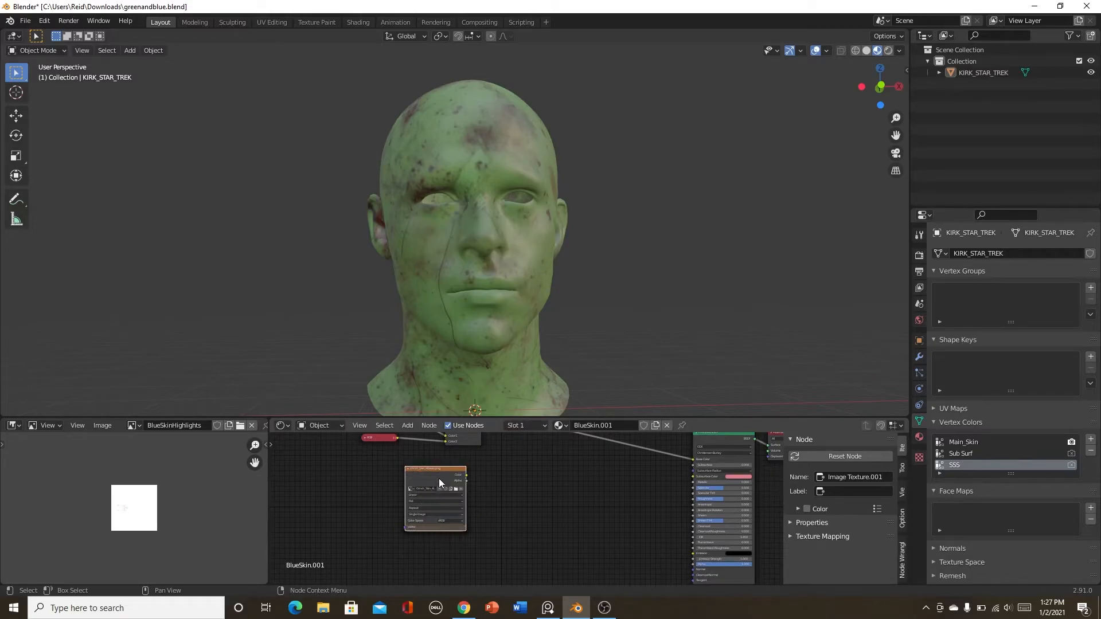
pyautogui.moveTo(439, 479); pyautogui.dragTo(434, 471)
pyautogui.click(409, 528)
# Load Veins_001_basecolor.jpg from the Downloads folder into one of the copied image texture nodes.
pyautogui.scroll(5, 418, 529)
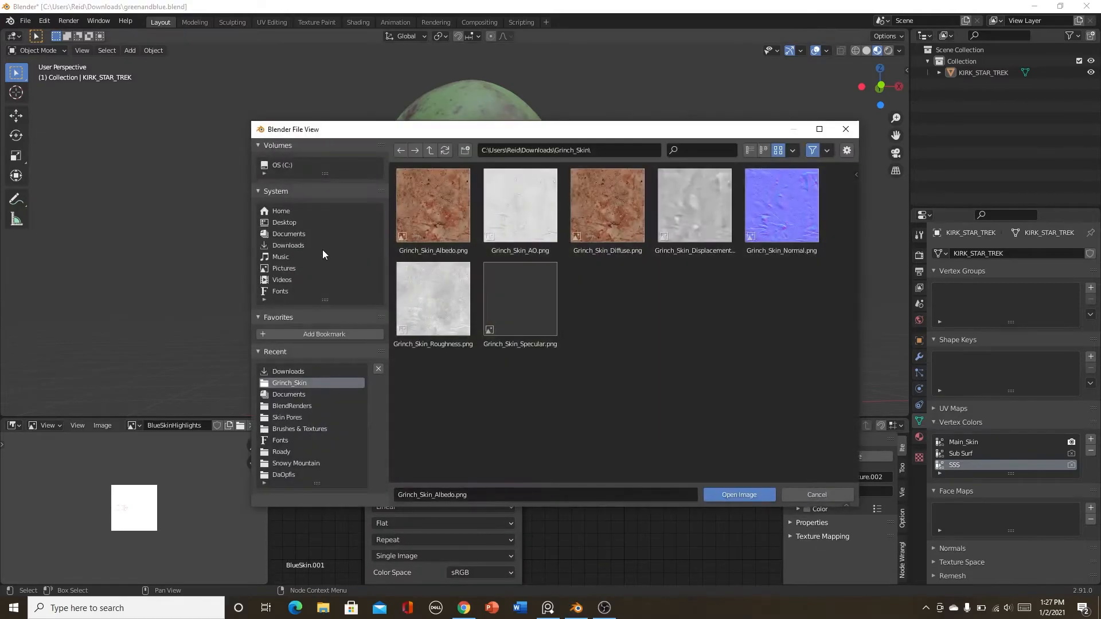
pyautogui.click(314, 245)
pyautogui.click(701, 150)
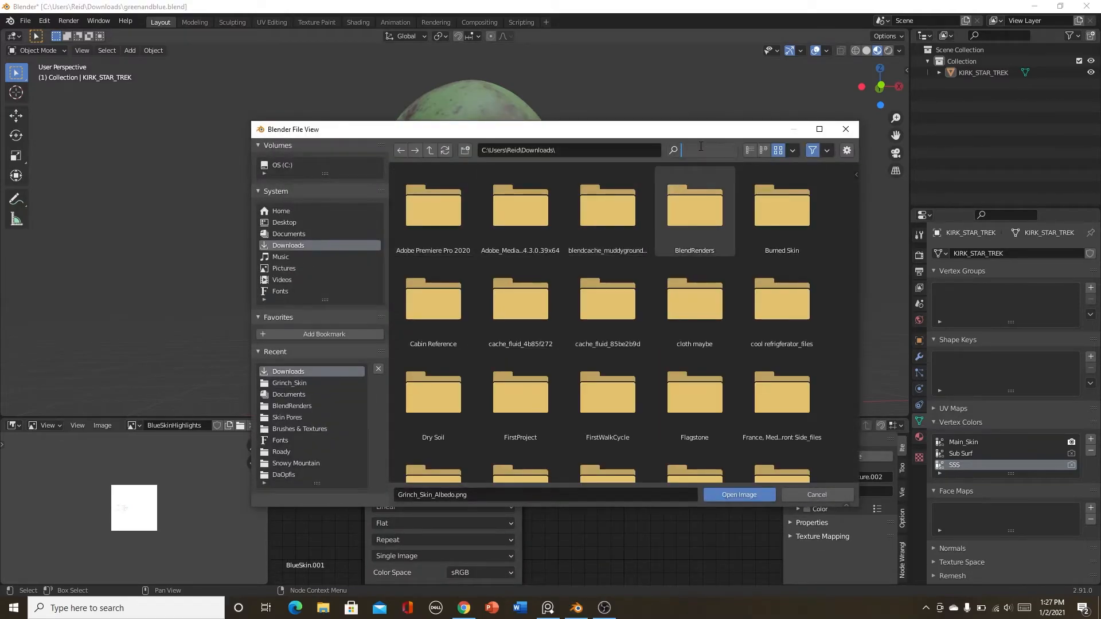
pyautogui.write('vein')
pyautogui.click(686, 241)
pyautogui.click(750, 494)
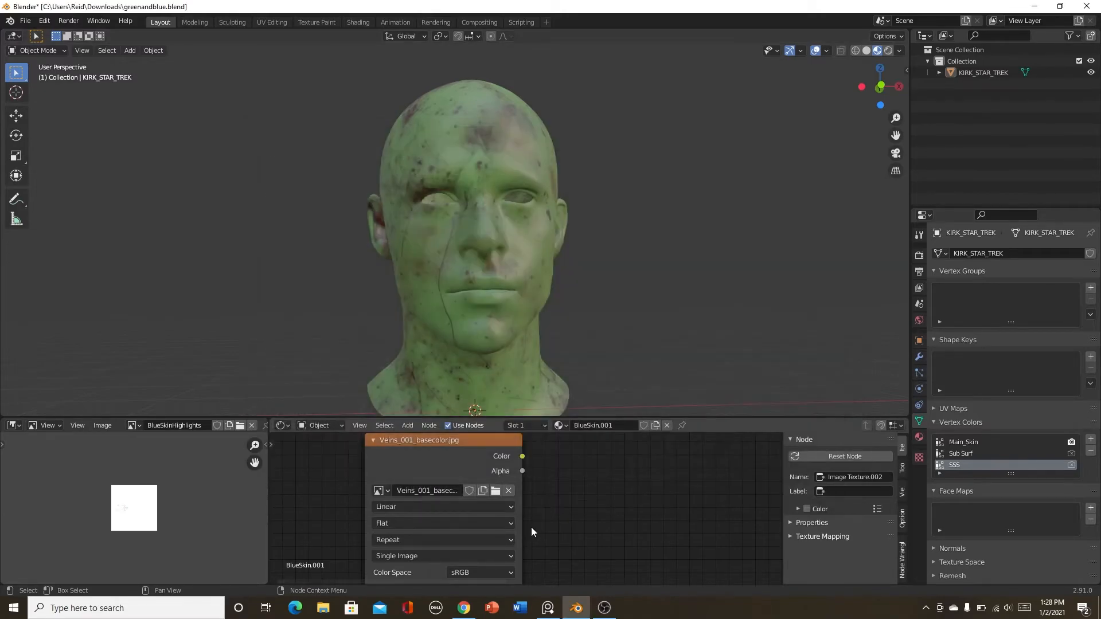
# Load Skin_Lizard_001_COLOR.jpg from the Downloads folder into the other copied image texture node.
pyautogui.moveTo(551, 545); pyautogui.dragTo(537, 463, button='middle')
pyautogui.scroll(-2, 536, 464)
pyautogui.scroll(5, 531, 512)
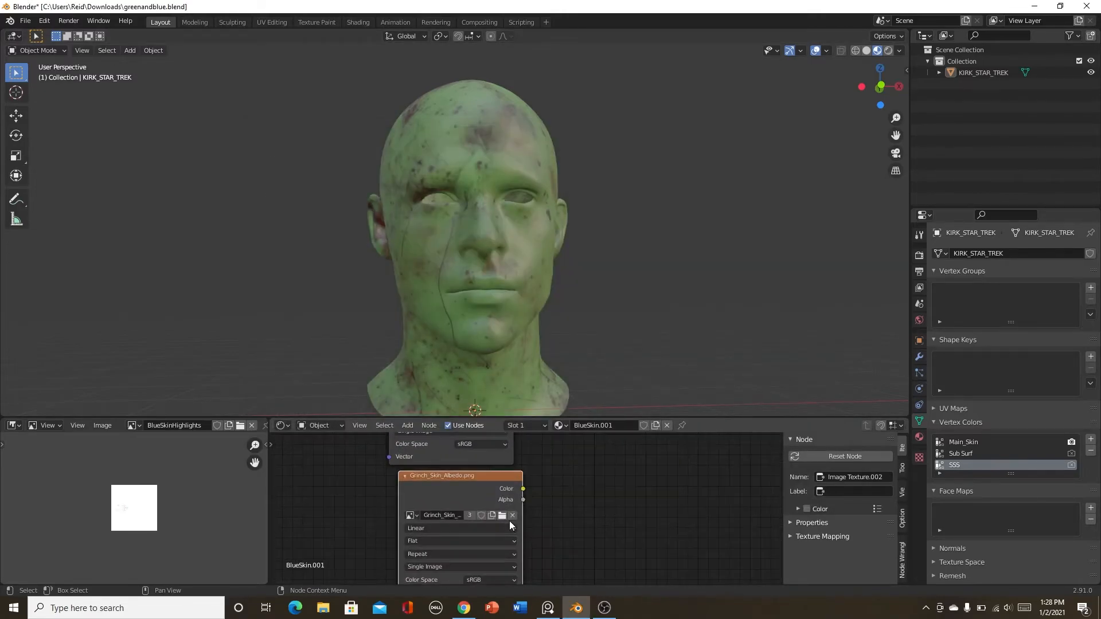
pyautogui.click(501, 515)
pyautogui.click(287, 246)
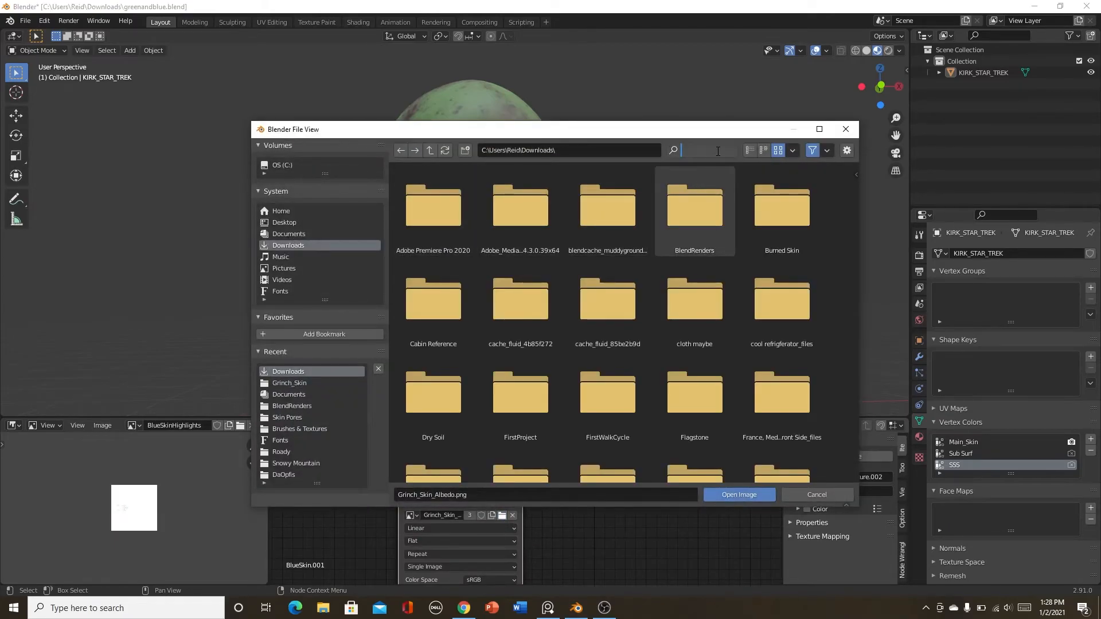
pyautogui.write('liza')
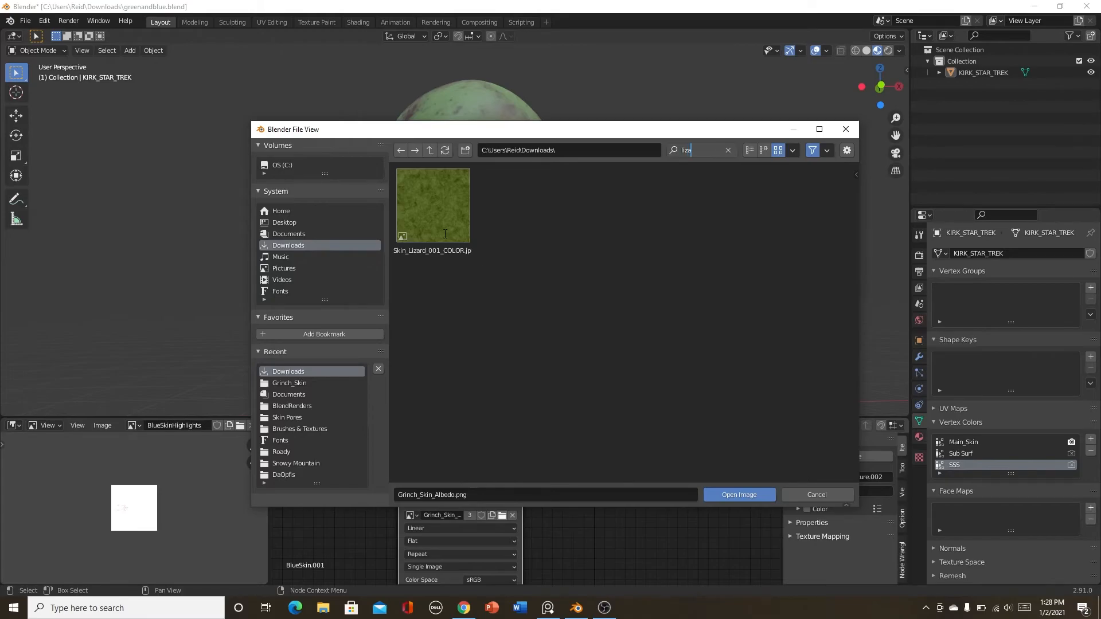
pyautogui.click(442, 216)
pyautogui.click(724, 494)
# Duplicate the Darken mix node beside the new textures, feeding the veins Color into Color1 and the lizard skin Color into Color2.
pyautogui.scroll(-5, 531, 540)
pyautogui.moveTo(574, 497); pyautogui.dragTo(498, 535, button='middle')
pyautogui.scroll(5, 498, 512)
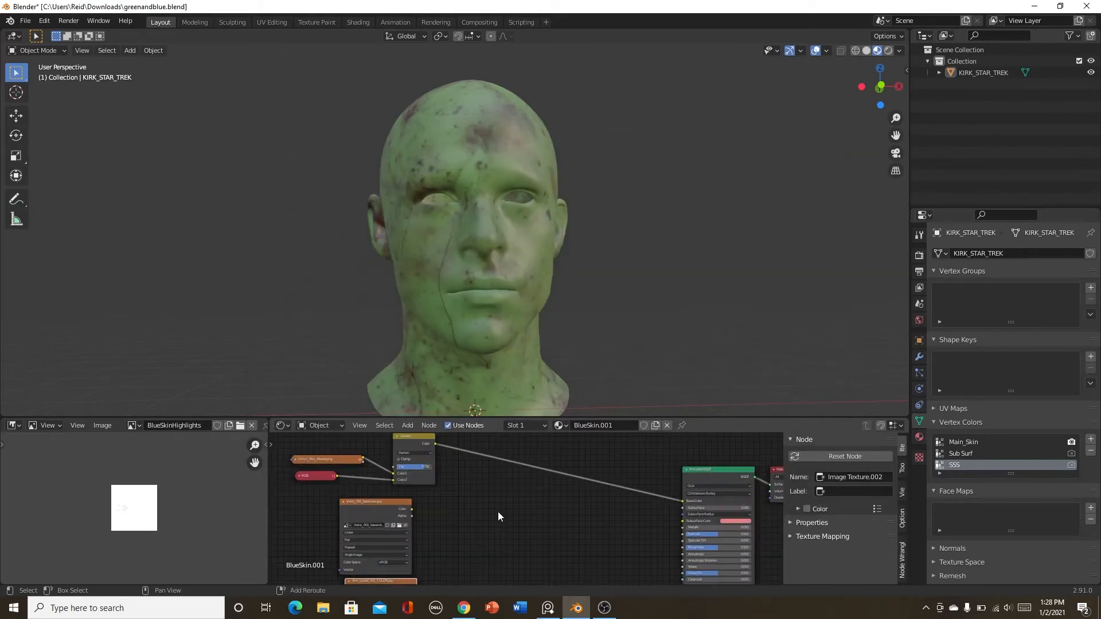
pyautogui.hotkey('shift', 'a')
pyautogui.press('Escape')
pyautogui.click(403, 439)
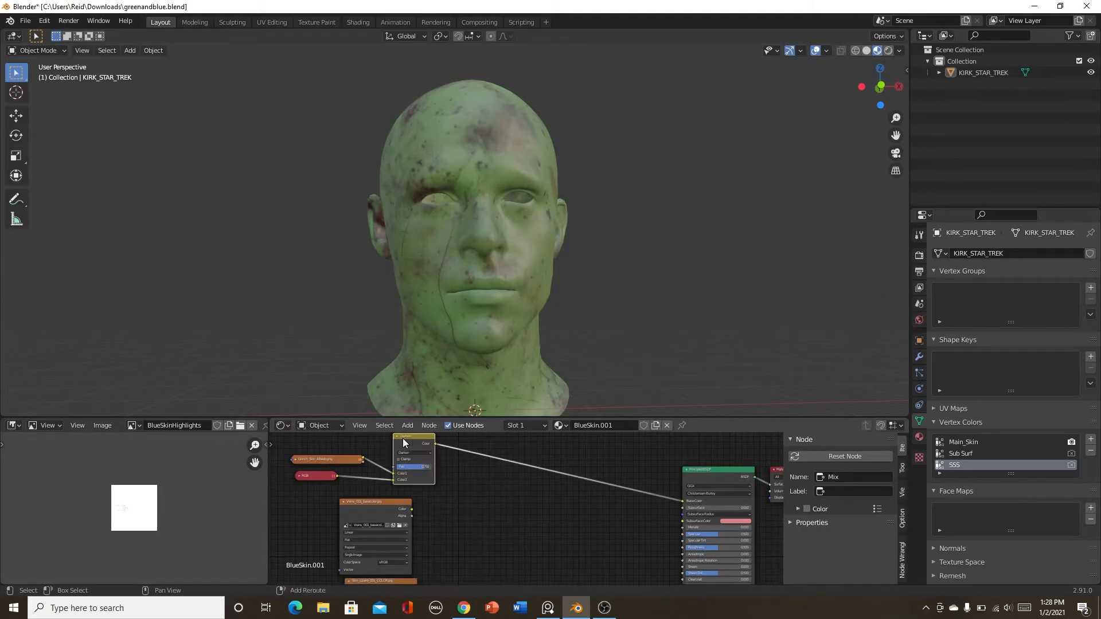
pyautogui.hotkey('shift', 'd')
pyautogui.click(476, 525)
pyautogui.moveTo(477, 525); pyautogui.dragTo(470, 491, button='middle')
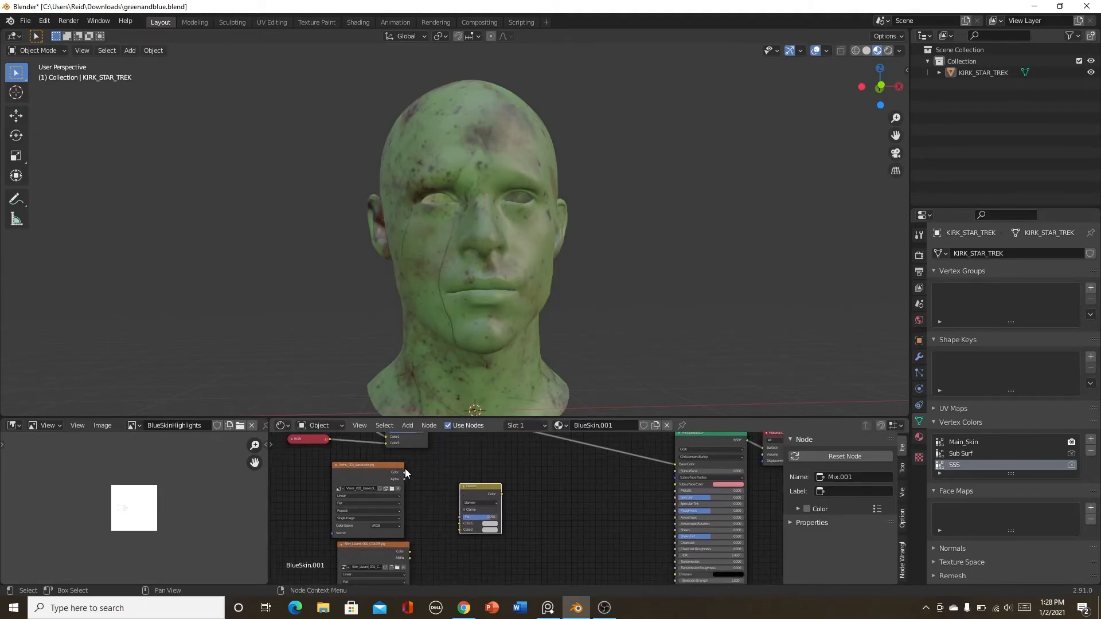
pyautogui.moveTo(404, 473); pyautogui.dragTo(459, 523)
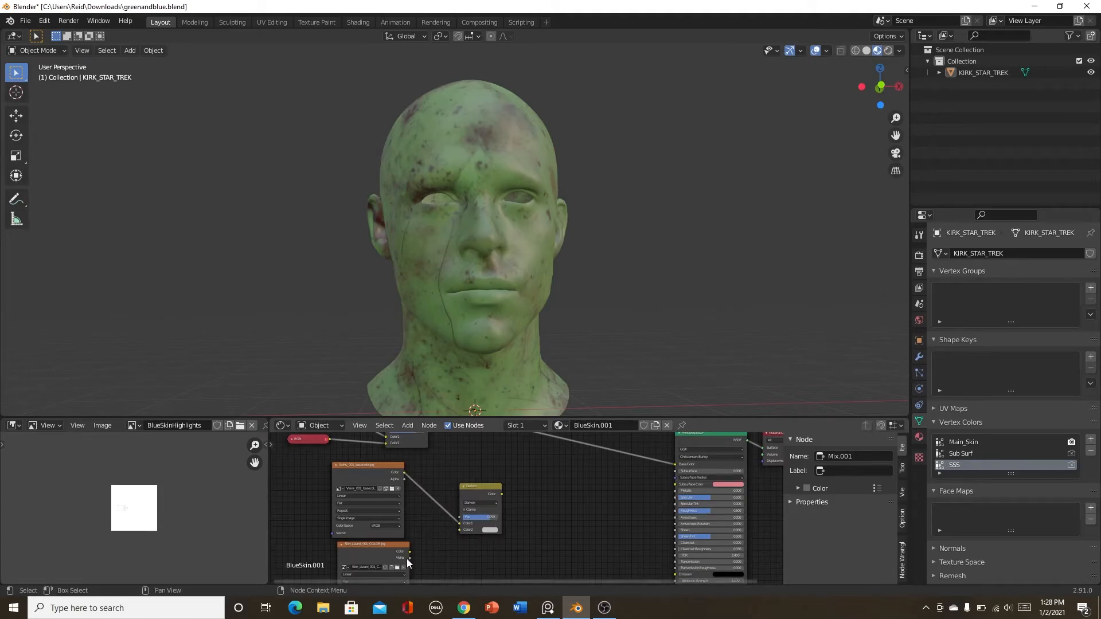
pyautogui.moveTo(409, 552); pyautogui.dragTo(461, 531)
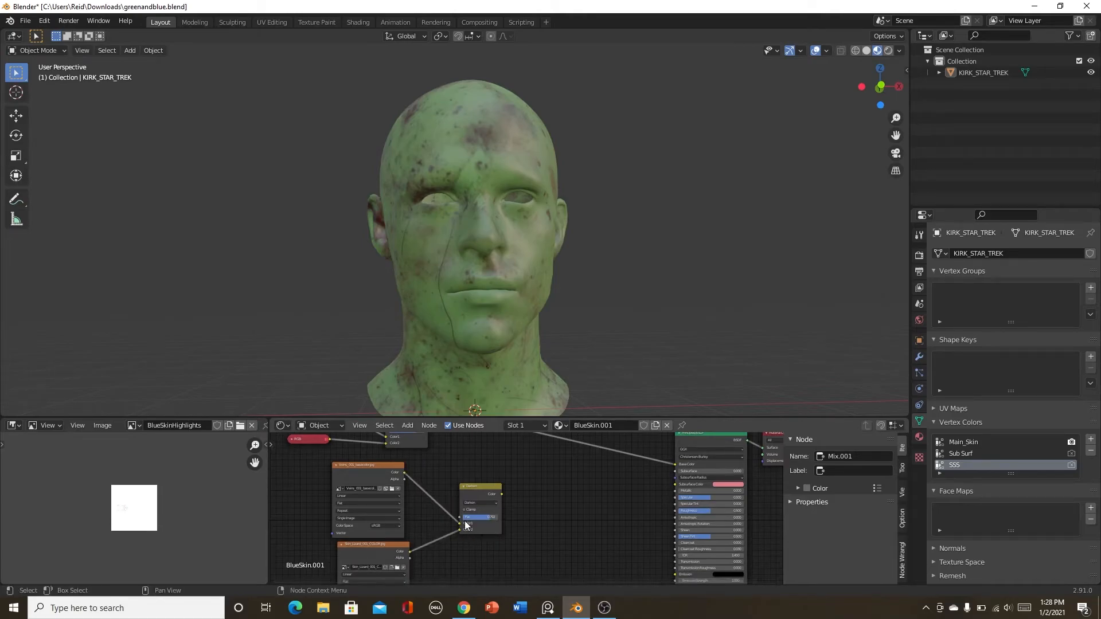
# Set the blend mode of the veins and lizard mix node to Overlay.
pyautogui.scroll(3, 477, 494)
pyautogui.scroll(-5, 510, 501)
pyautogui.scroll(6, 488, 517)
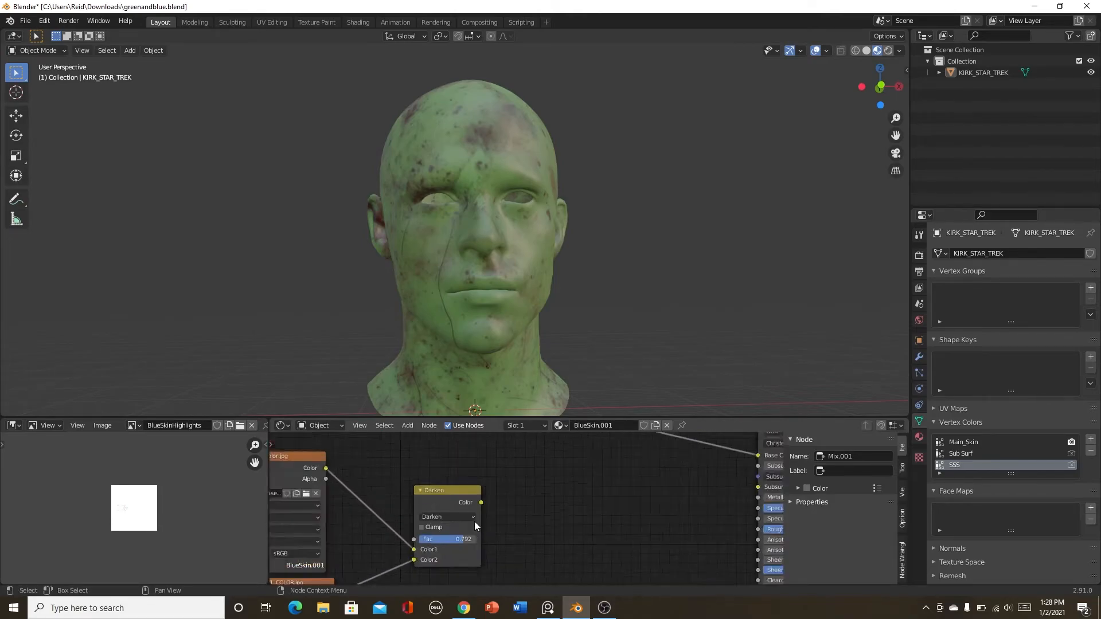
pyautogui.click(450, 518)
pyautogui.press('Escape')
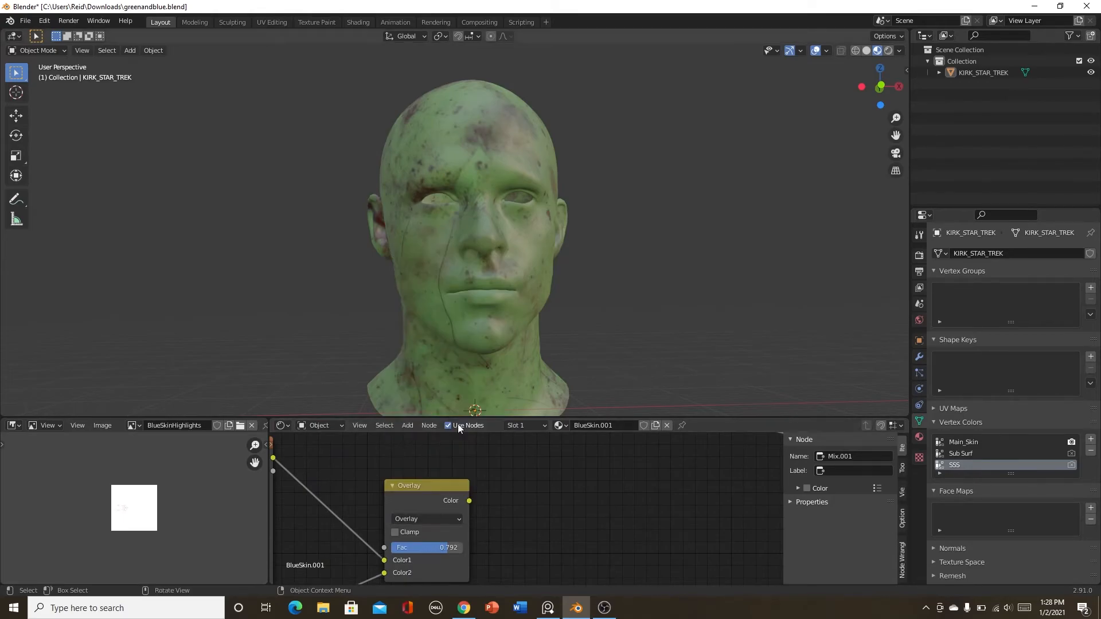
# Duplicate the Overlay node onto the link between the Darken node and the Principled BSDF, and set the copy's blend mode to Mix.
pyautogui.scroll(-4, 522, 498)
pyautogui.moveTo(504, 494); pyautogui.dragTo(479, 514, button='middle')
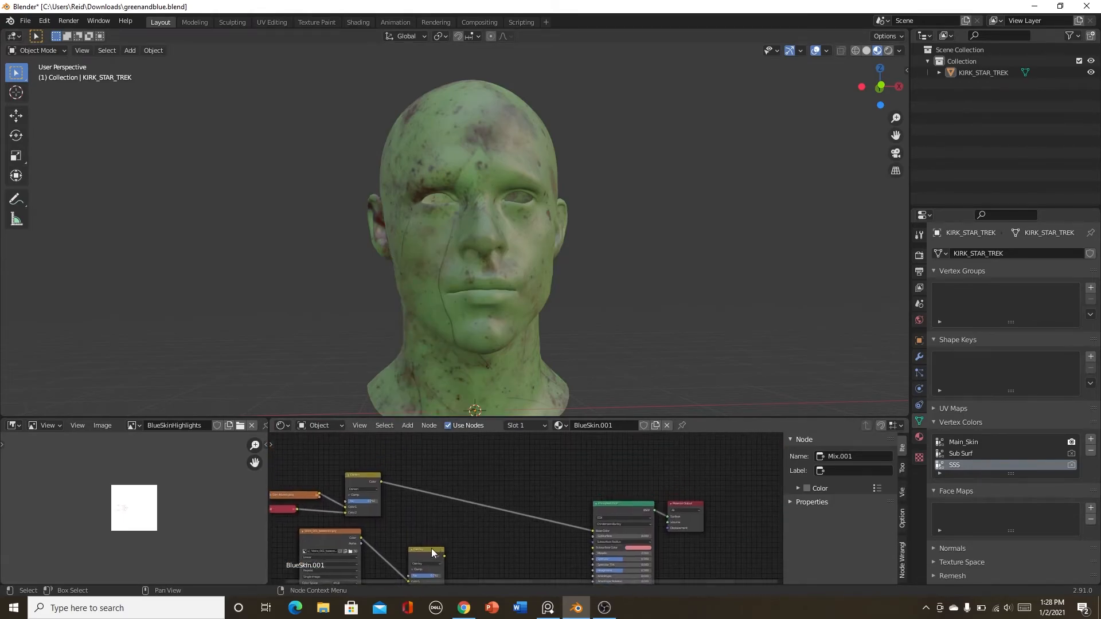
pyautogui.click(431, 549)
pyautogui.hotkey('shift', 'd')
pyautogui.click(476, 487)
pyautogui.scroll(3, 458, 511)
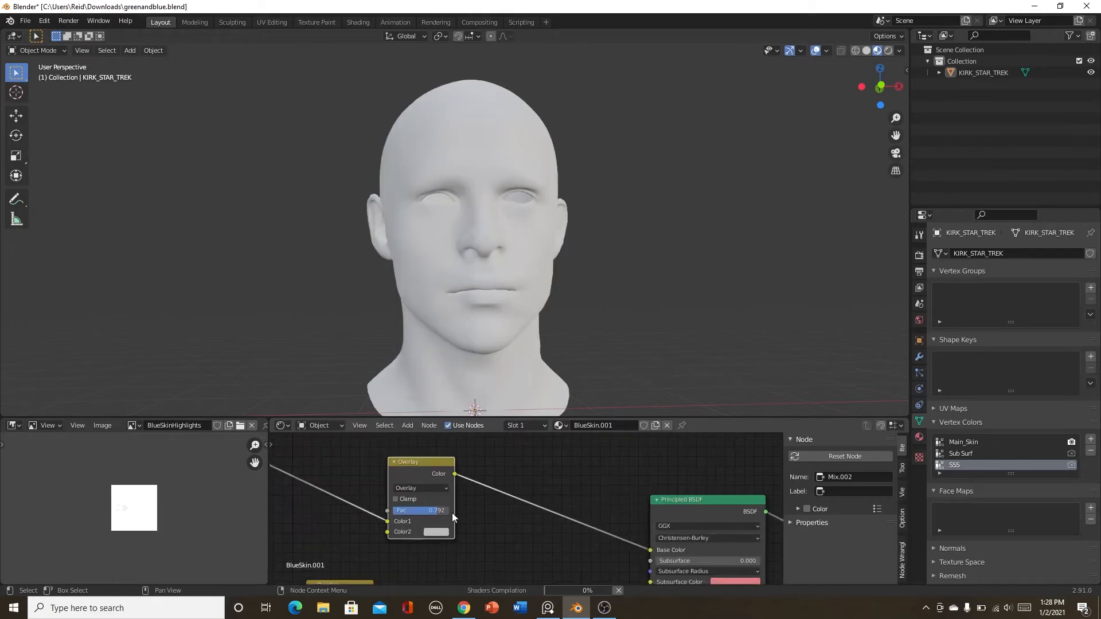
pyautogui.click(426, 488)
pyautogui.click(427, 476)
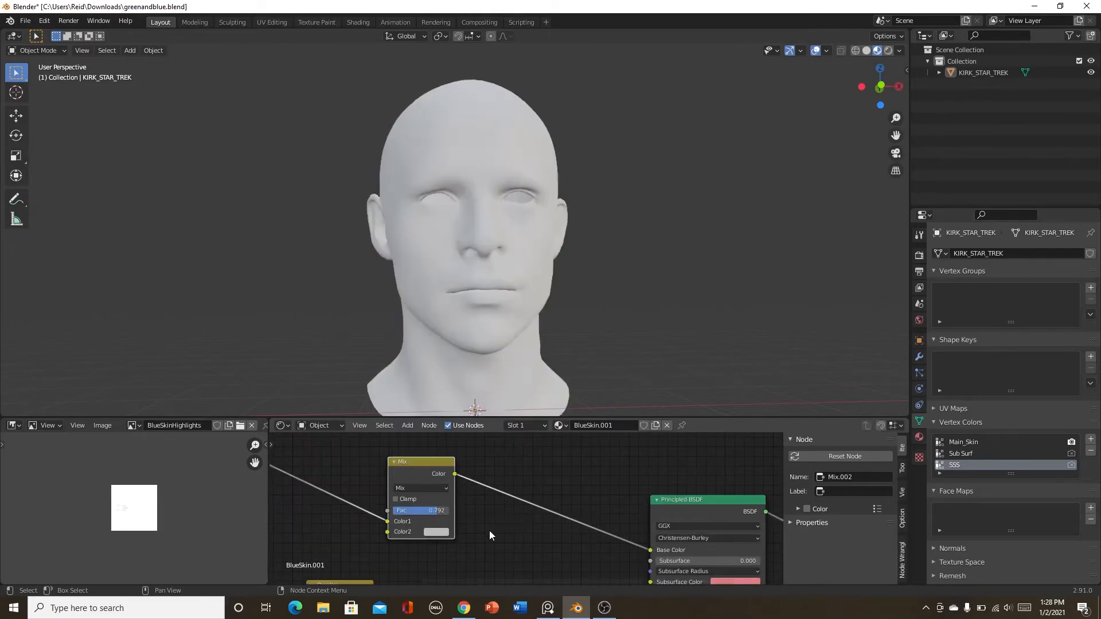
# Connect the Overlay node's Color output to Color2 of the new Mix node.
pyautogui.moveTo(491, 531); pyautogui.dragTo(558, 480, button='middle')
pyautogui.scroll(-1, 558, 479)
pyautogui.scroll(1, 446, 533)
pyautogui.moveTo(464, 541); pyautogui.dragTo(480, 474)
# Add Texture Coordinate and Mapping nodes to the Veins_001_basecolor.jpg image texture.
pyautogui.scroll(-3, 511, 522)
pyautogui.scroll(-1, 515, 519)
pyautogui.moveTo(518, 516); pyautogui.dragTo(566, 501, button='middle')
pyautogui.scroll(2, 567, 502)
pyautogui.scroll(-1, 519, 531)
pyautogui.scroll(5, 473, 541)
pyautogui.moveTo(475, 517); pyautogui.dragTo(561, 533, button='middle')
pyautogui.click(483, 467)
pyautogui.hotkey('ctrl', 't')
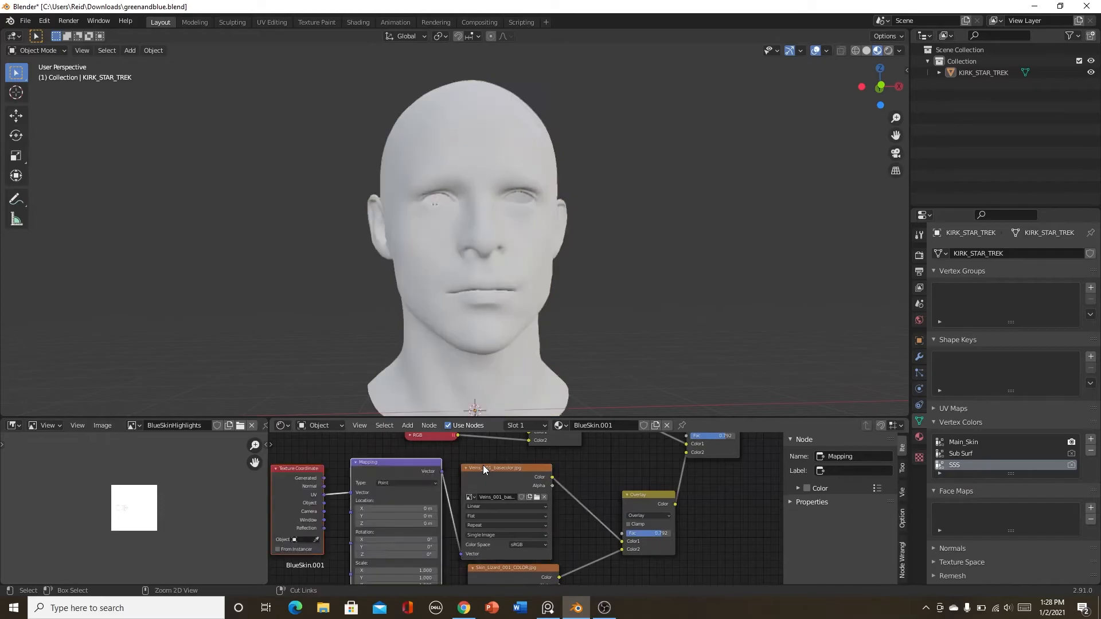
pyautogui.scroll(-1, 500, 501)
pyautogui.scroll(3, 500, 507)
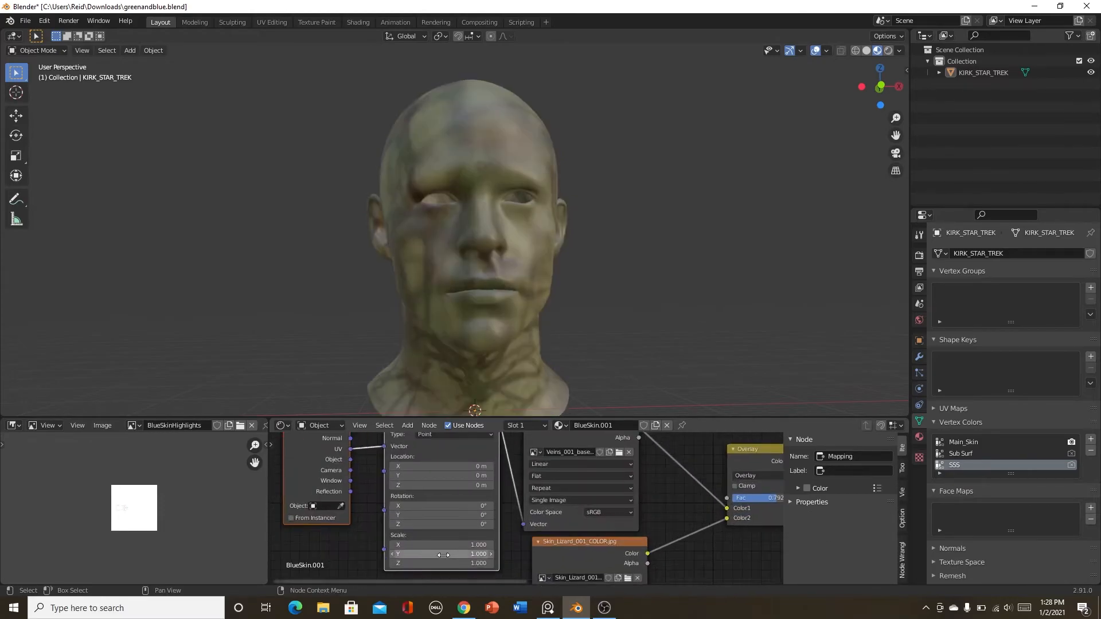
# Add a Value node and connect it to the Mapping node's Scale input.
pyautogui.hotkey('shift', 'a')
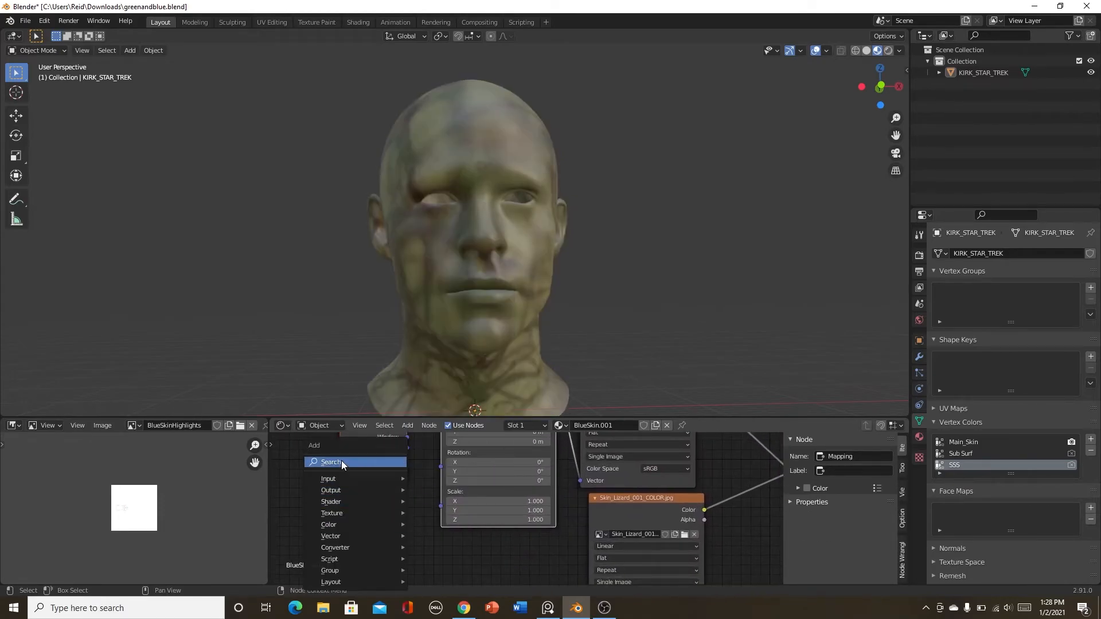
pyautogui.click(342, 461)
pyautogui.write('value')
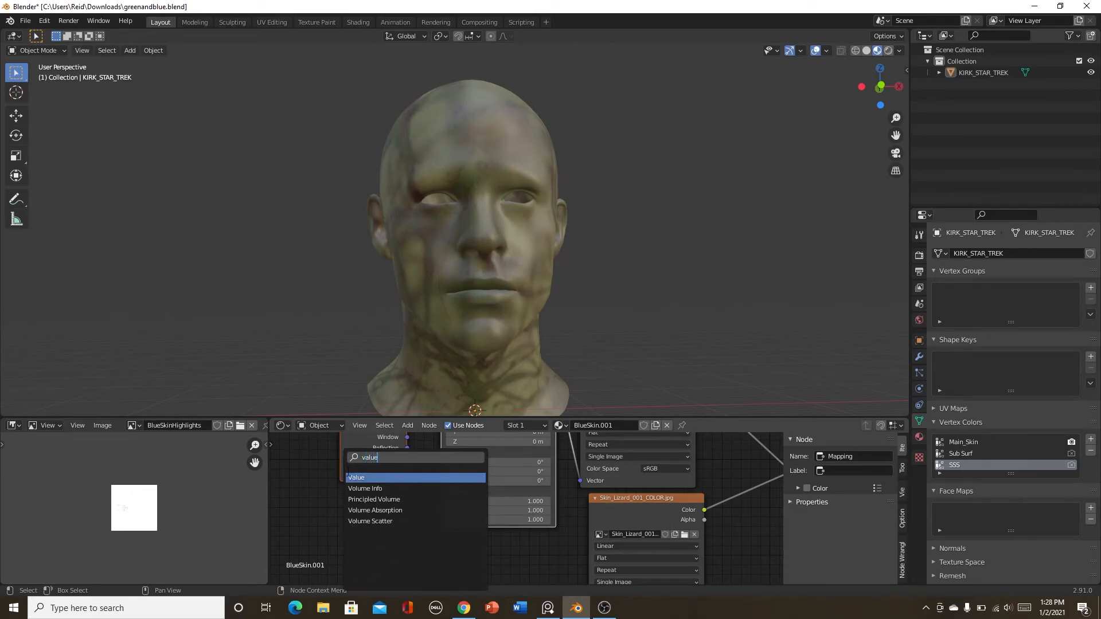
pyautogui.click(356, 477)
pyautogui.click(370, 513)
pyautogui.moveTo(405, 518); pyautogui.dragTo(440, 507)
pyautogui.scroll(4, 436, 521)
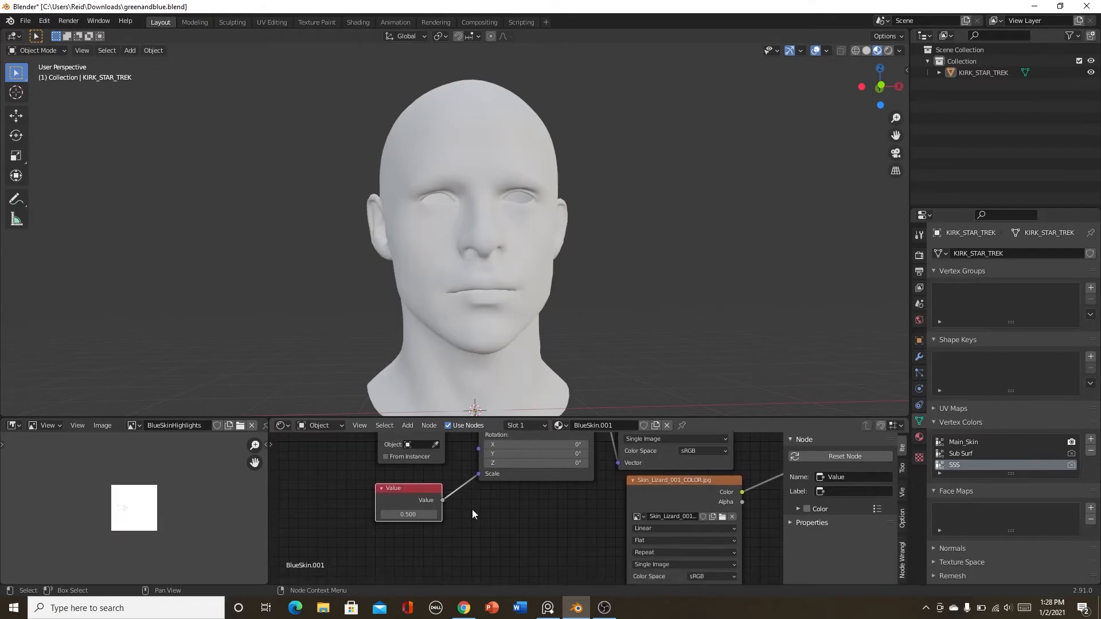
# Try 3, 4, 5 and 6 in the Value node driving the veins scale, settling at about 5.9.
pyautogui.click(368, 519)
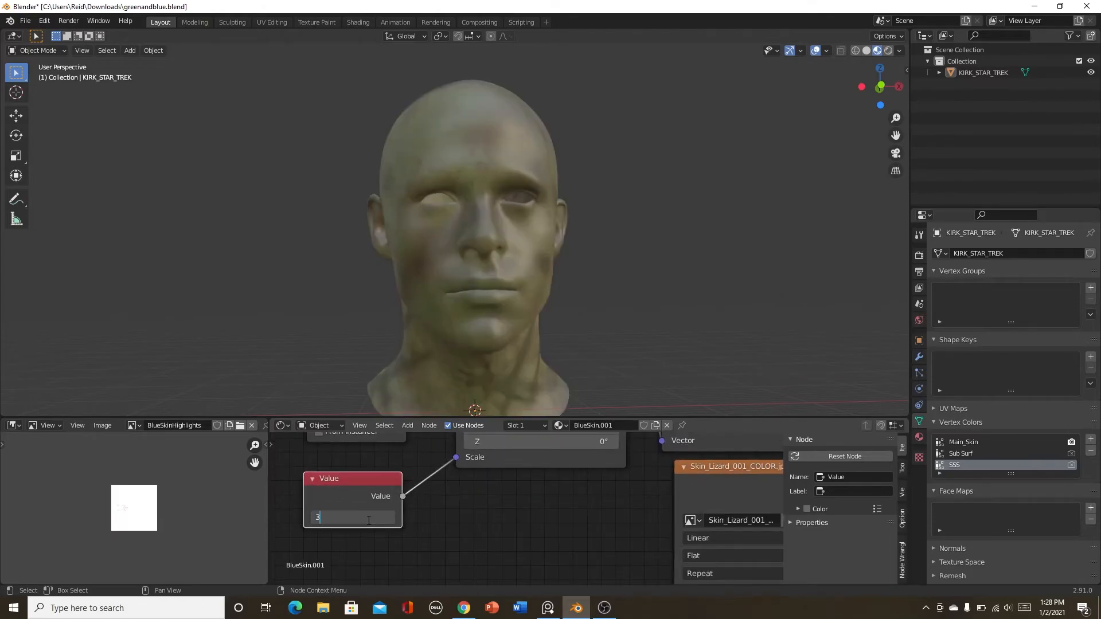
pyautogui.write('3')
pyautogui.press('Return')
pyautogui.click(367, 519)
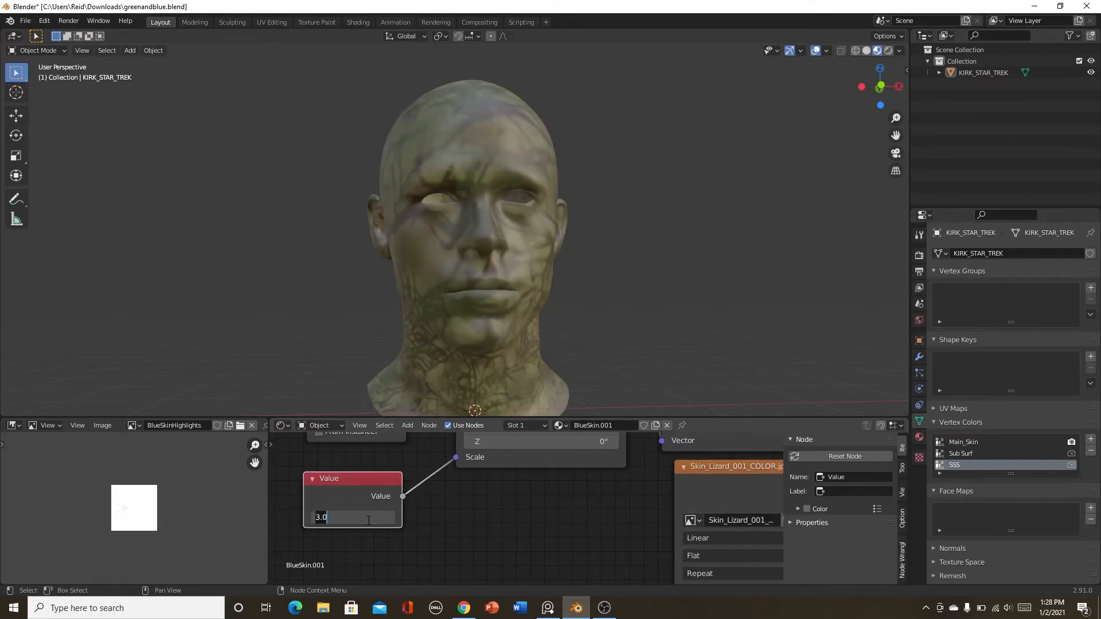
pyautogui.write('3')
pyautogui.press('Return')
pyautogui.click(361, 520)
pyautogui.write('4')
pyautogui.press('Return')
pyautogui.click(374, 518)
pyautogui.write('5')
pyautogui.press('Return')
pyautogui.click(374, 518)
pyautogui.write('6')
pyautogui.press('Return')
pyautogui.moveTo(374, 518); pyautogui.dragTo(370, 518)
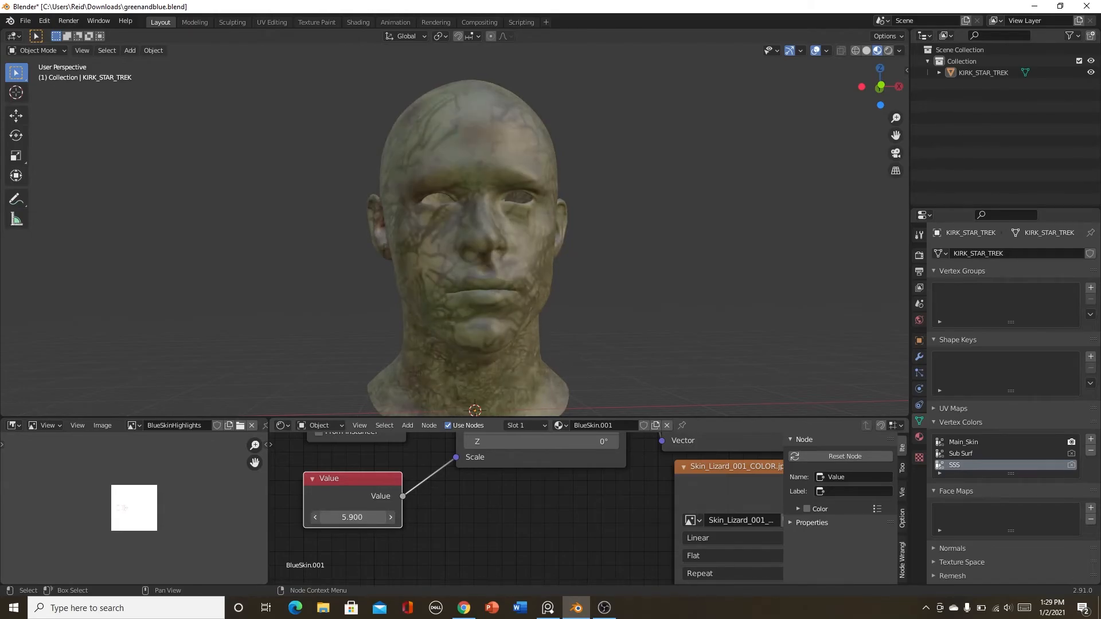
# Lower the Fac of the final Mix node before the Principled BSDF to about 0.48.
pyautogui.scroll(-13, 518, 510)
pyautogui.scroll(7, 562, 496)
pyautogui.moveTo(565, 494); pyautogui.dragTo(424, 528, button='middle')
pyautogui.scroll(-4, 449, 531)
pyautogui.scroll(-4, 424, 528)
pyautogui.scroll(6, 542, 513)
pyautogui.scroll(-1, 549, 512)
pyautogui.moveTo(621, 488); pyautogui.dragTo(531, 553, button='middle')
pyautogui.scroll(8, 515, 514)
pyautogui.moveTo(515, 514); pyautogui.dragTo(546, 535, button='middle')
pyautogui.scroll(2, 529, 515)
pyautogui.click(529, 515)
pyautogui.press('BackSpace')
pyautogui.moveTo(529, 516); pyautogui.dragTo(517, 515)
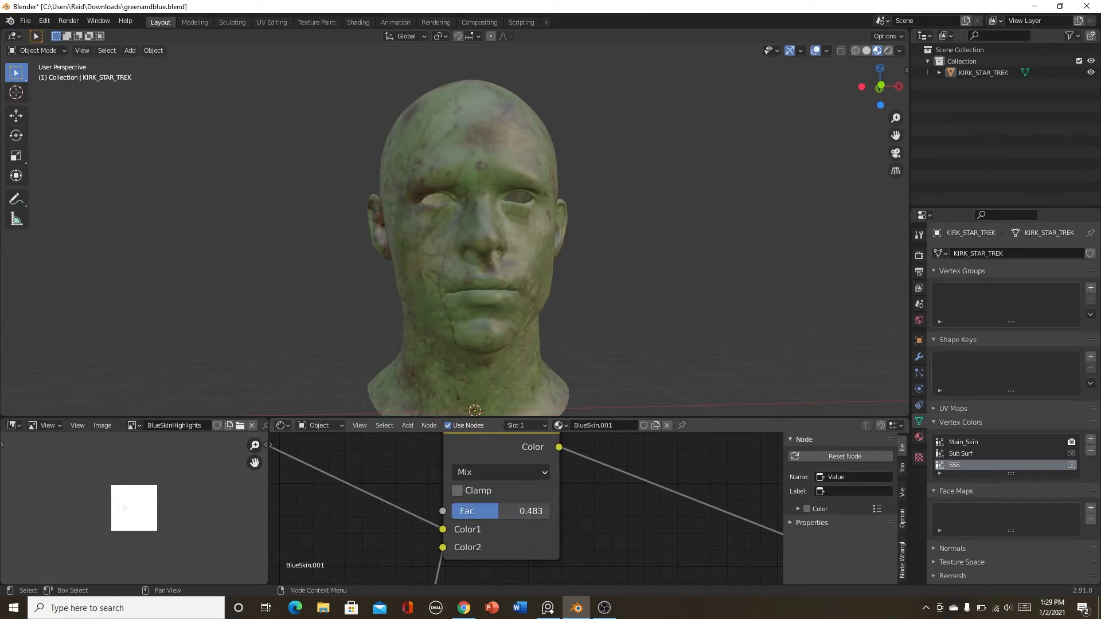
# Examine the blended green skin on the whole head and the full node tree.
pyautogui.scroll(-8, 498, 512)
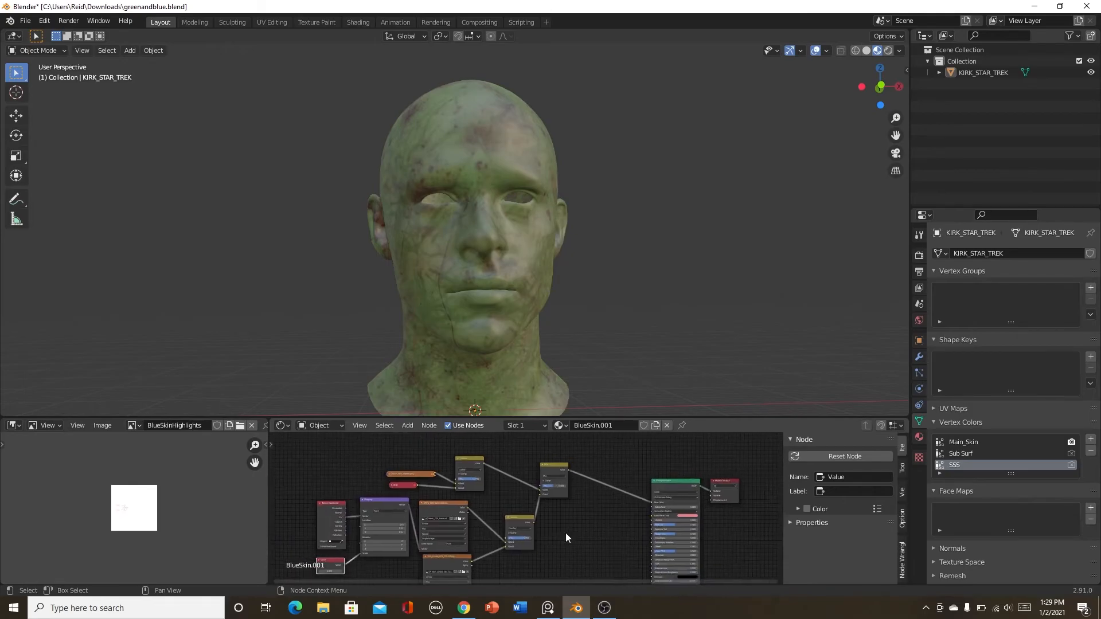
pyautogui.scroll(-3, 611, 336)
pyautogui.moveTo(612, 336); pyautogui.dragTo(625, 345, button='middle')
pyautogui.scroll(-5, 563, 550)
pyautogui.moveTo(562, 550); pyautogui.dragTo(470, 543, button='middle')
pyautogui.scroll(3, 468, 544)
pyautogui.scroll(2, 563, 541)
pyautogui.scroll(-2, 536, 548)
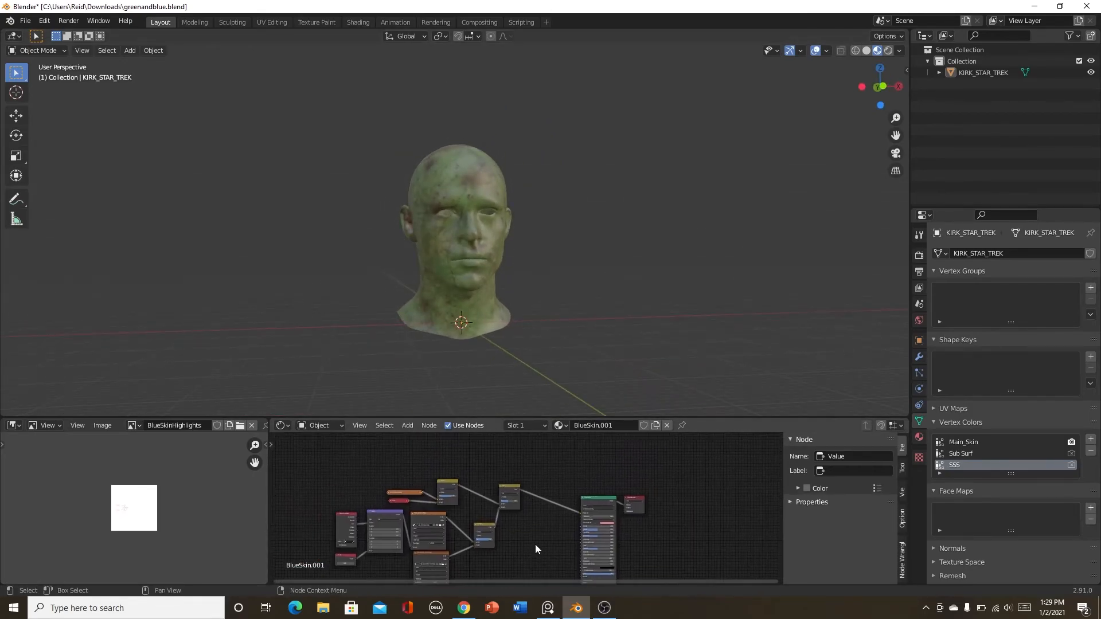
# Check the green skin on the head in rendered shading, then return the viewport to material preview.
pyautogui.scroll(3, 552, 526)
pyautogui.scroll(-3, 552, 525)
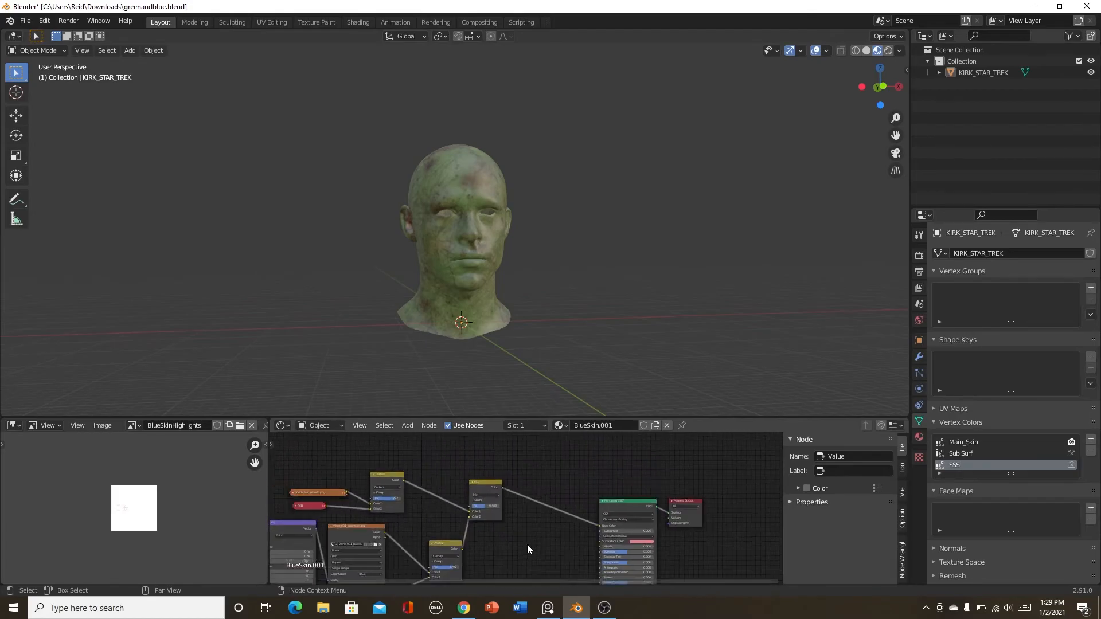
pyautogui.click(889, 50)
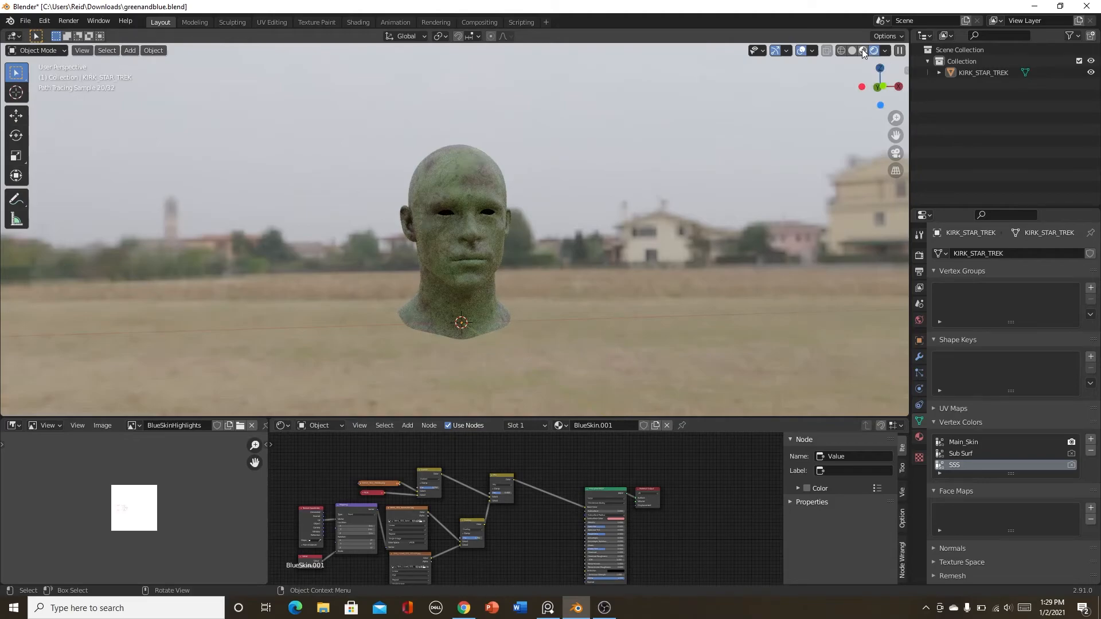
pyautogui.scroll(3, 506, 314)
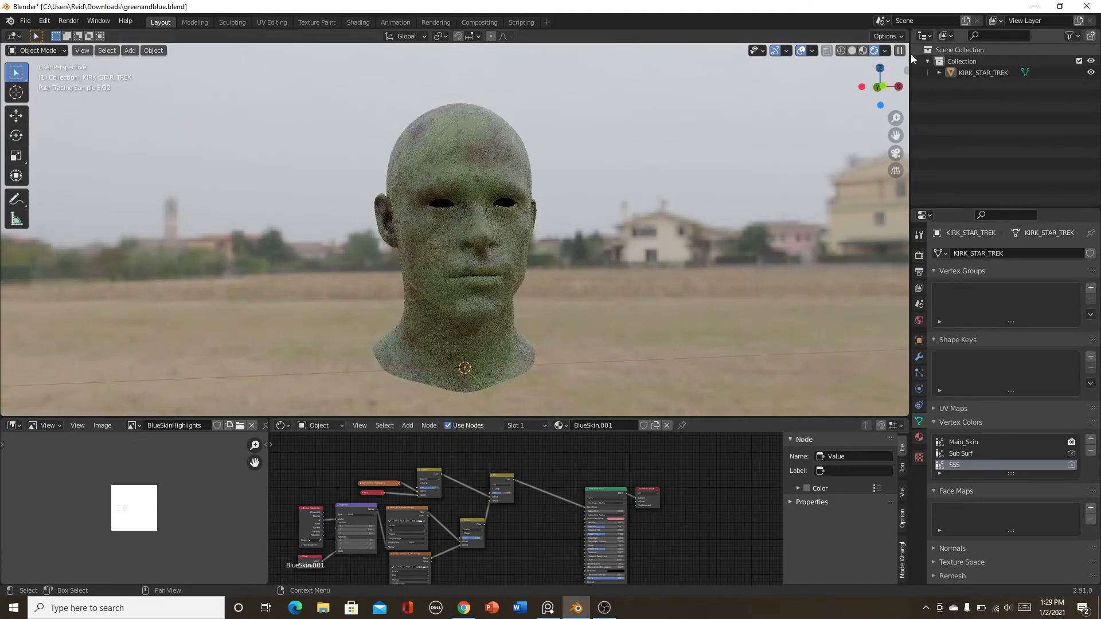
pyautogui.click(862, 48)
pyautogui.scroll(3, 517, 494)
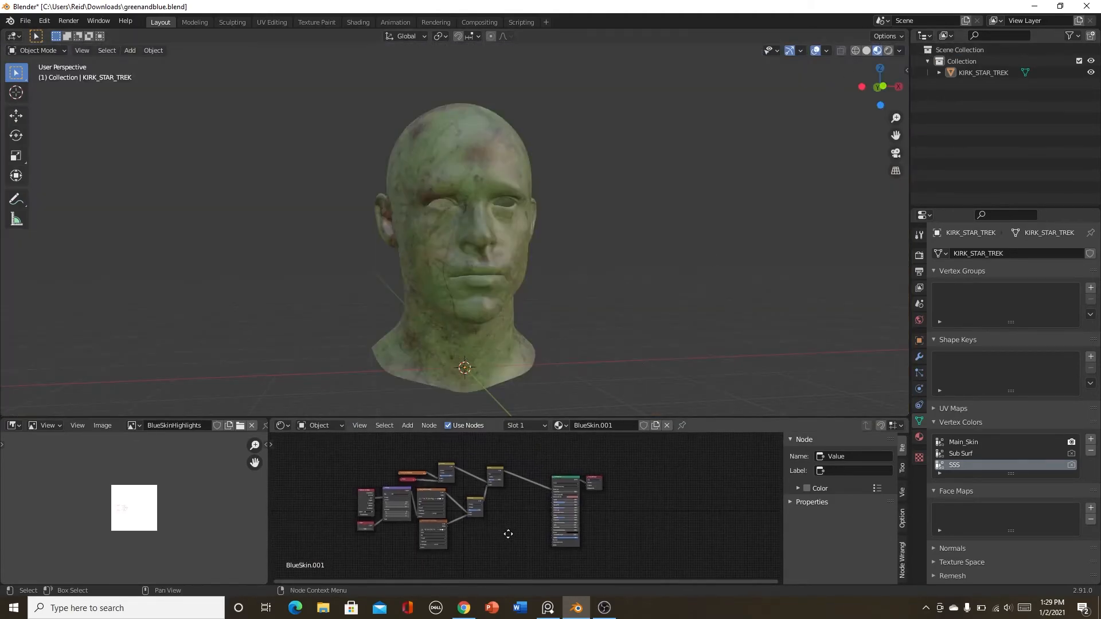
# Add a Bump node beside the Principled BSDF and connect its Normal output to the shader's Normal input.
pyautogui.hotkey('shift', 'a')
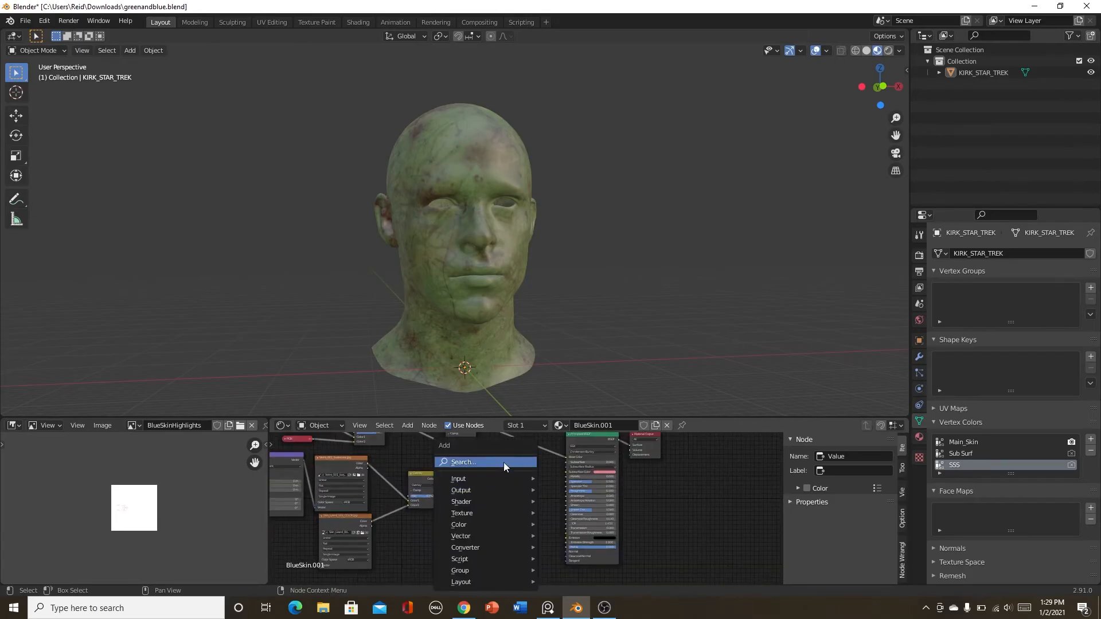
pyautogui.click(503, 462)
pyautogui.write('bump')
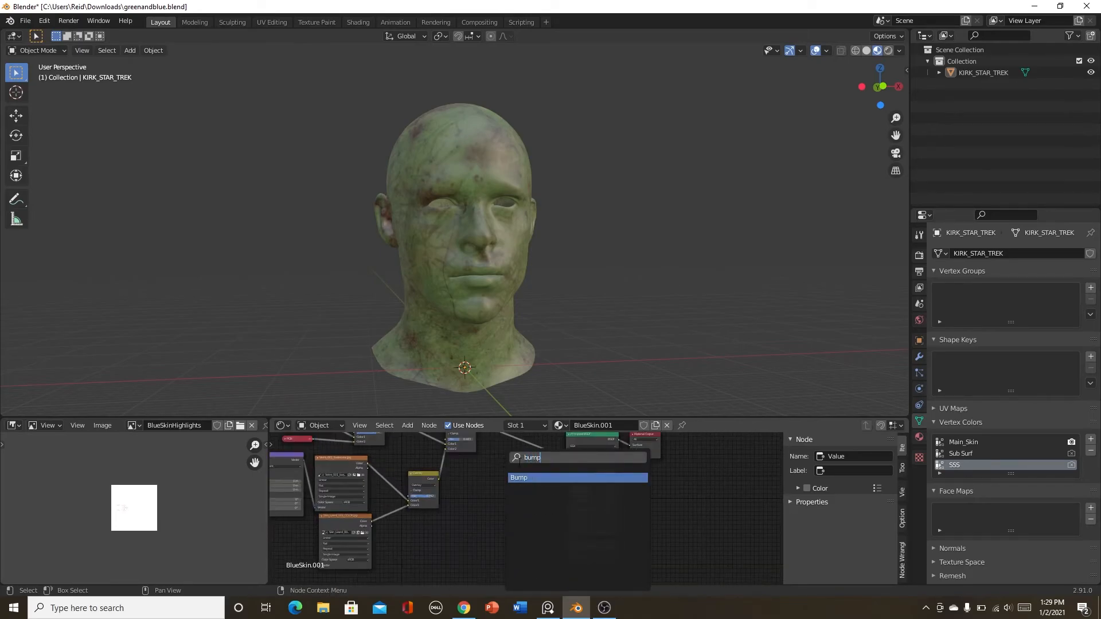
pyautogui.click(530, 478)
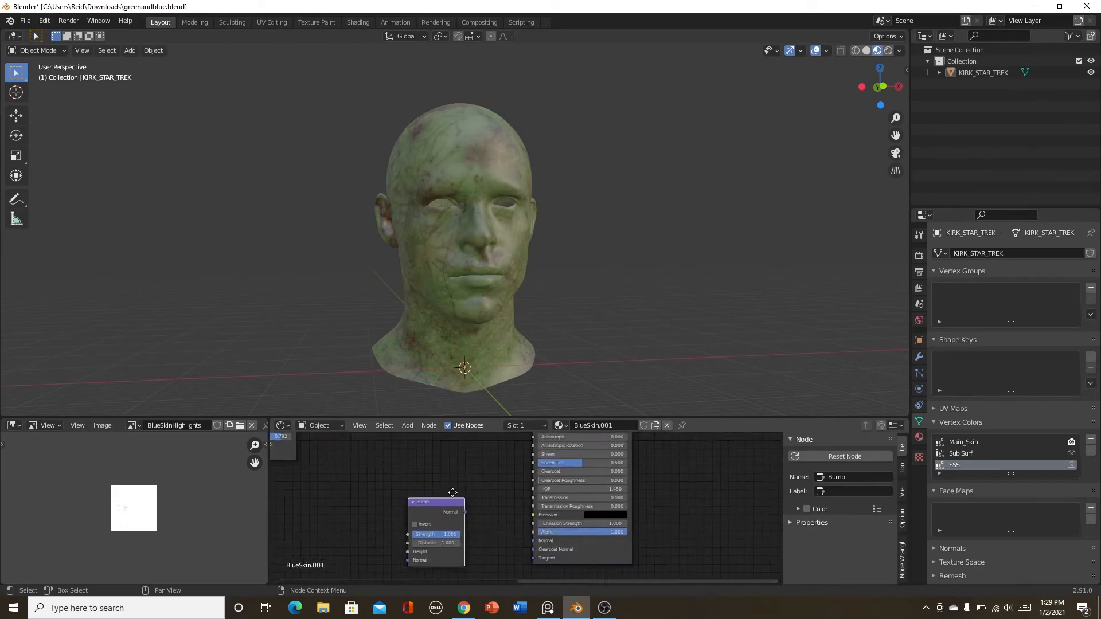
pyautogui.click(453, 503)
pyautogui.moveTo(454, 502); pyautogui.dragTo(523, 532)
pyautogui.scroll(-1, 437, 511)
pyautogui.moveTo(441, 504); pyautogui.dragTo(461, 494)
# Connect the final Mix node's Color output to the Bump node's Height input and reposition the Bump node.
pyautogui.scroll(-4, 403, 482)
pyautogui.moveTo(386, 479); pyautogui.dragTo(378, 543, button='middle')
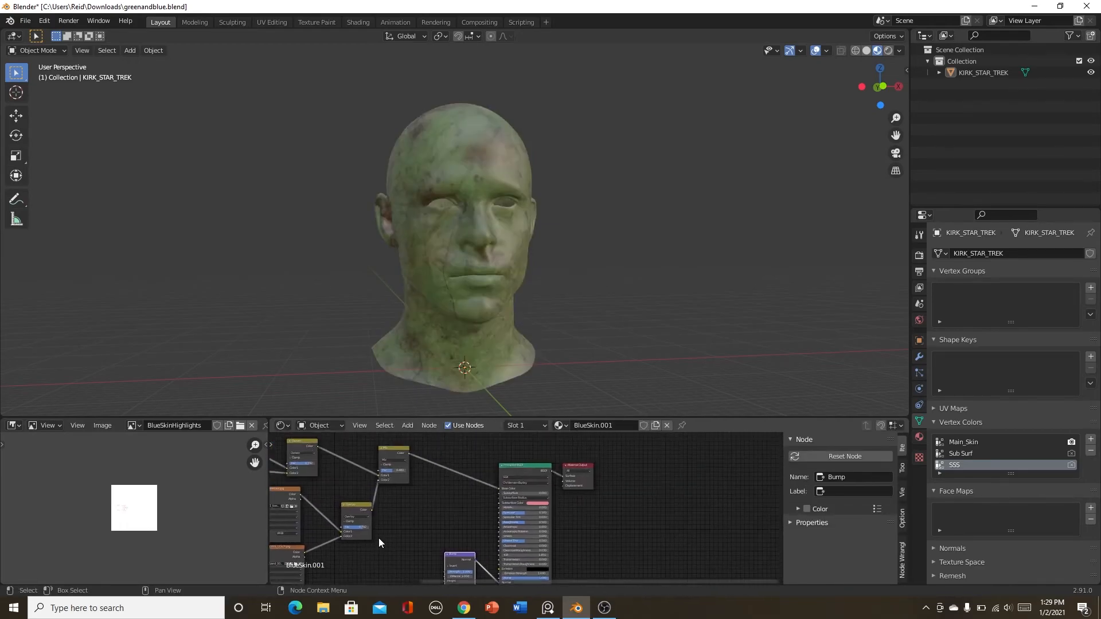
pyautogui.moveTo(408, 453); pyautogui.dragTo(446, 581)
pyautogui.scroll(3, 462, 549)
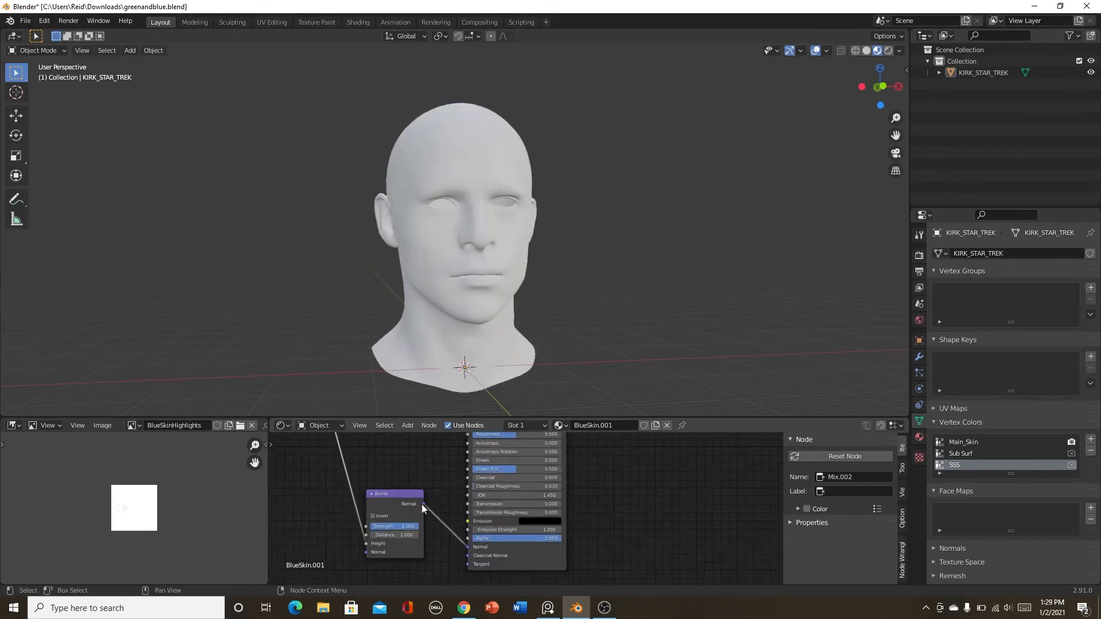
pyautogui.moveTo(391, 505); pyautogui.dragTo(395, 483)
# Enable Invert on the Bump node and check the skin relief on the face.
pyautogui.scroll(5, 469, 242)
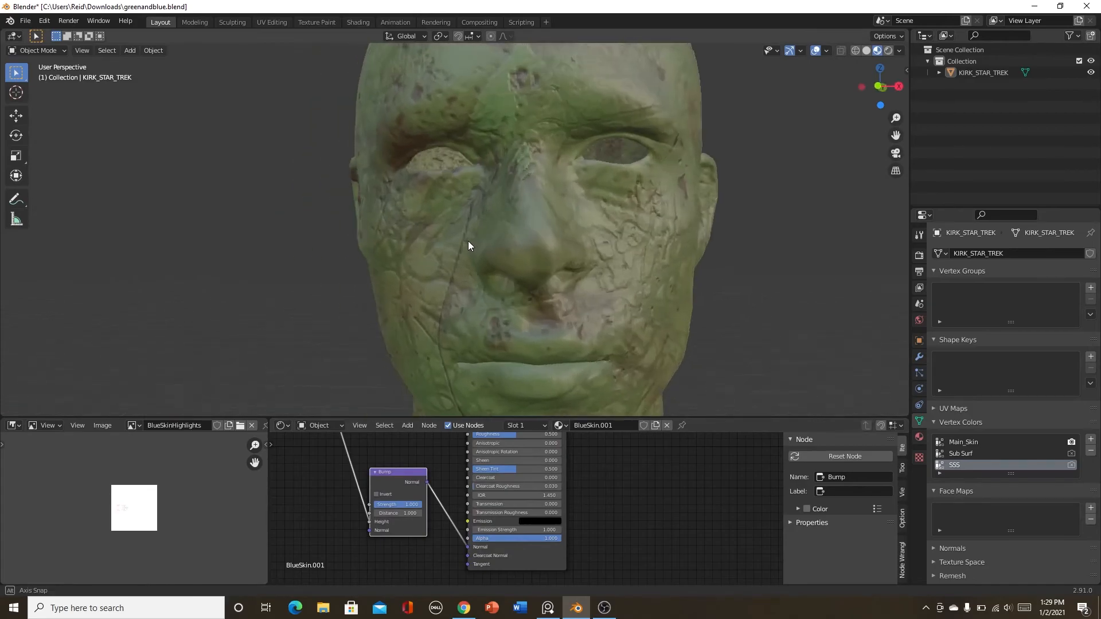
pyautogui.moveTo(417, 256); pyautogui.dragTo(528, 315, button='middle')
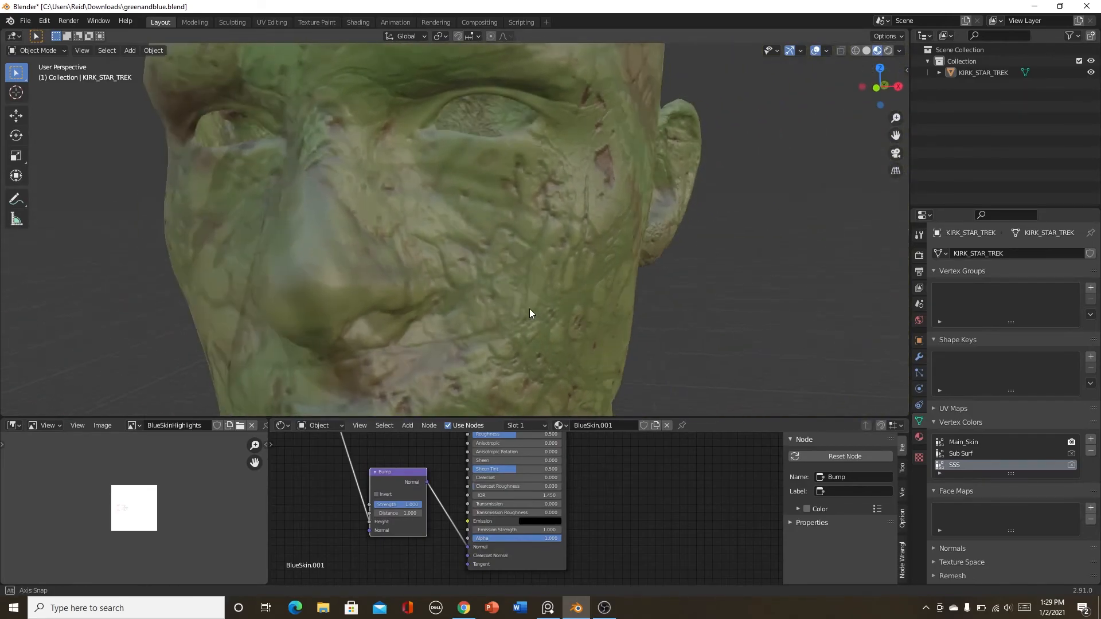
pyautogui.scroll(4, 565, 307)
pyautogui.scroll(-5, 565, 307)
pyautogui.scroll(4, 521, 285)
pyautogui.scroll(1, 441, 511)
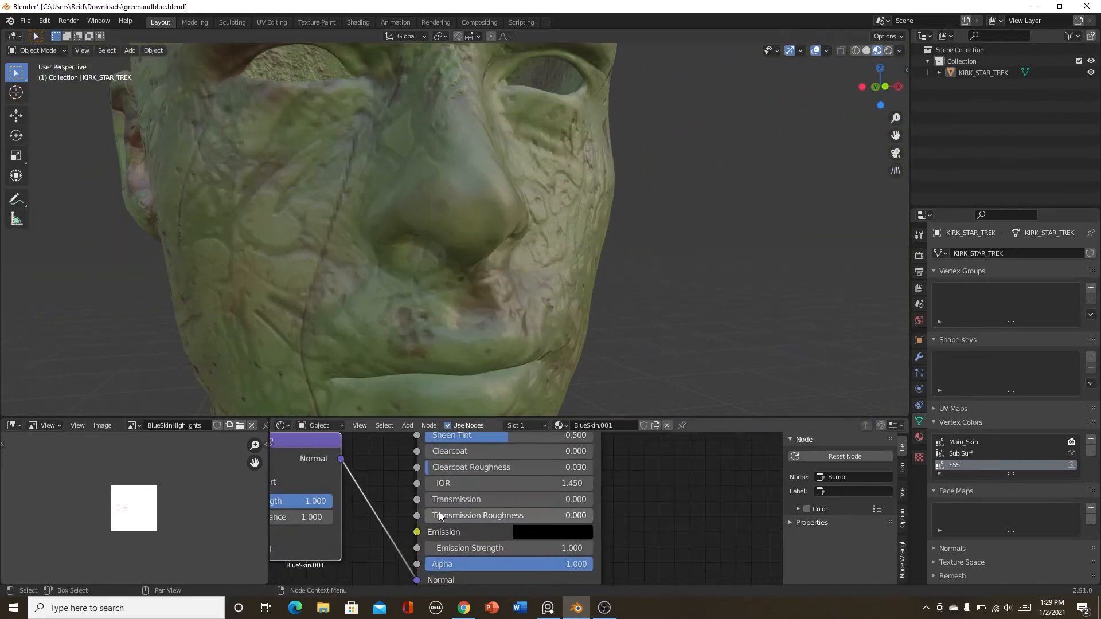
pyautogui.scroll(3, 535, 518)
pyautogui.scroll(2, 536, 517)
pyautogui.click(412, 483)
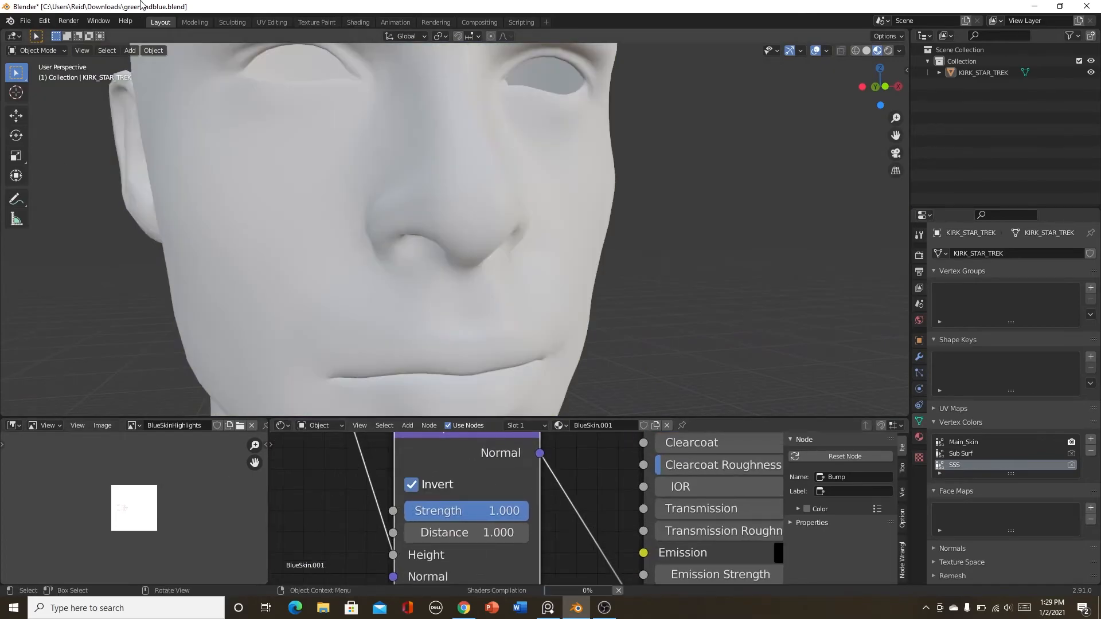
pyautogui.scroll(-5, 457, 298)
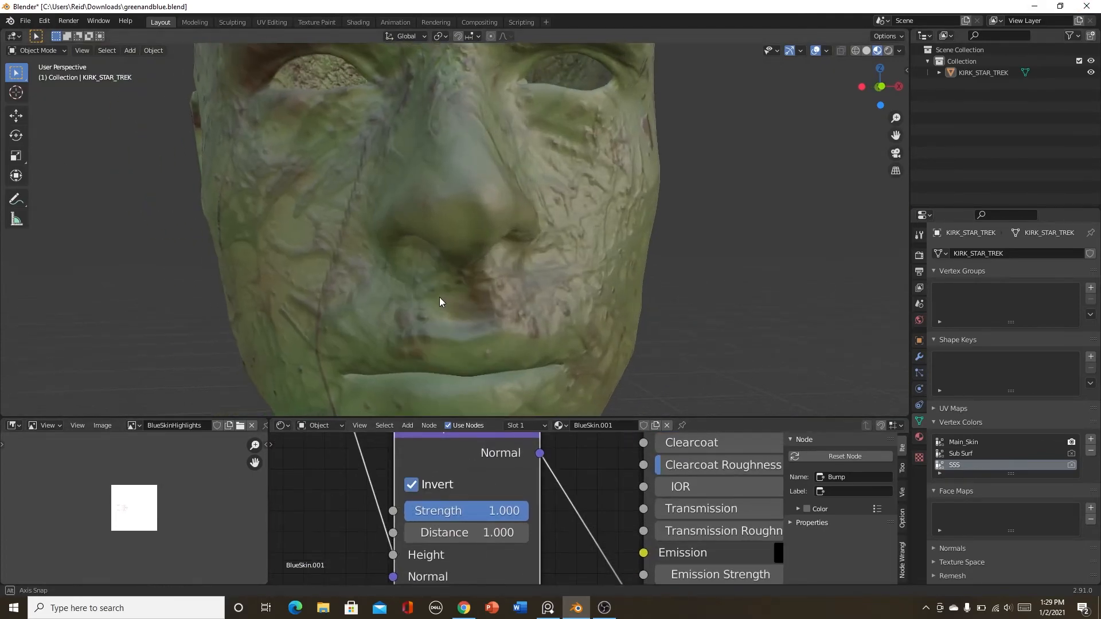
pyautogui.scroll(2, 475, 308)
pyautogui.scroll(-3, 471, 304)
pyautogui.scroll(3, 485, 296)
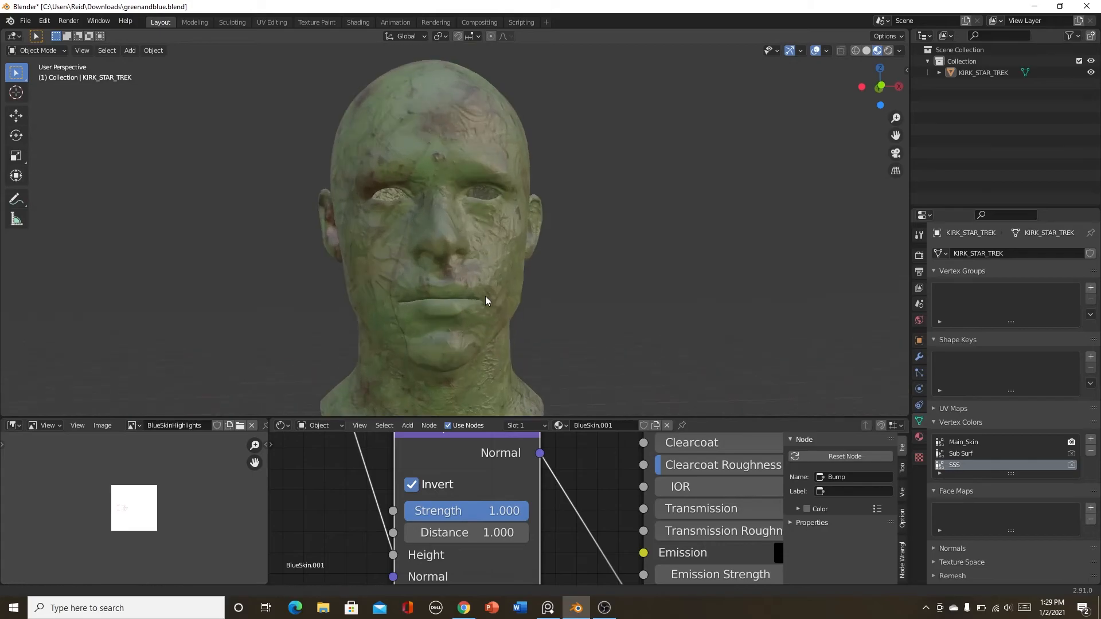
# Switch to rendered shading and add Mapping and Texture Coordinate nodes to the Grinch_Skin_Albedo.png texture.
pyautogui.click(889, 50)
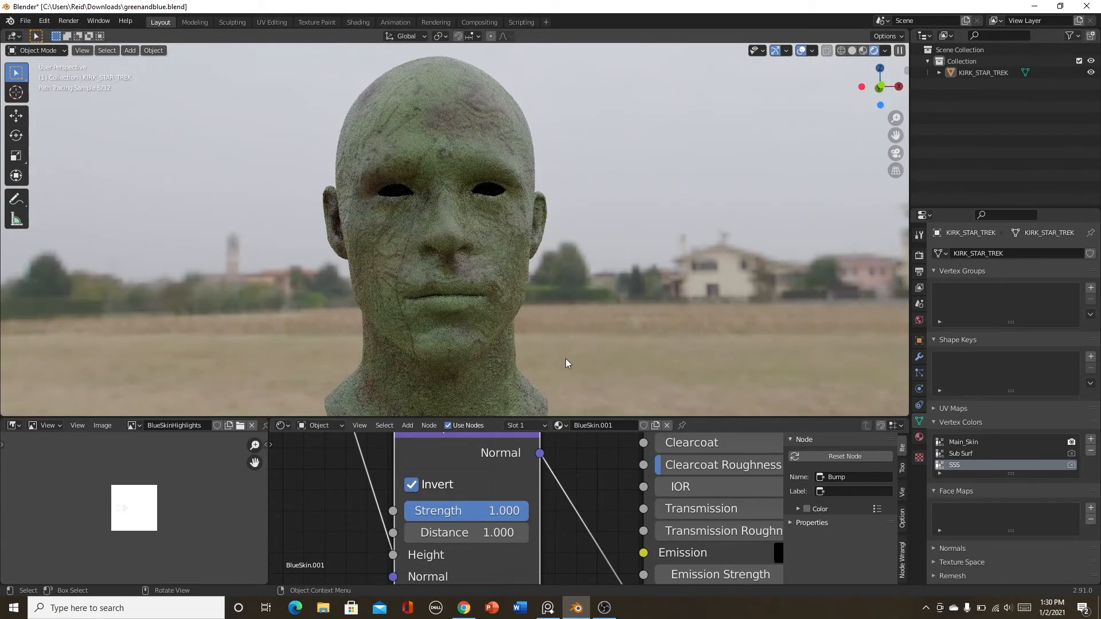
pyautogui.scroll(-3, 564, 364)
pyautogui.scroll(-4, 404, 497)
pyautogui.scroll(-3, 404, 497)
pyautogui.moveTo(403, 496); pyautogui.dragTo(674, 482, button='middle')
pyautogui.moveTo(449, 444); pyautogui.dragTo(615, 518, button='middle')
pyautogui.scroll(-3, 514, 500)
pyautogui.moveTo(514, 500); pyautogui.dragTo(518, 502, button='middle')
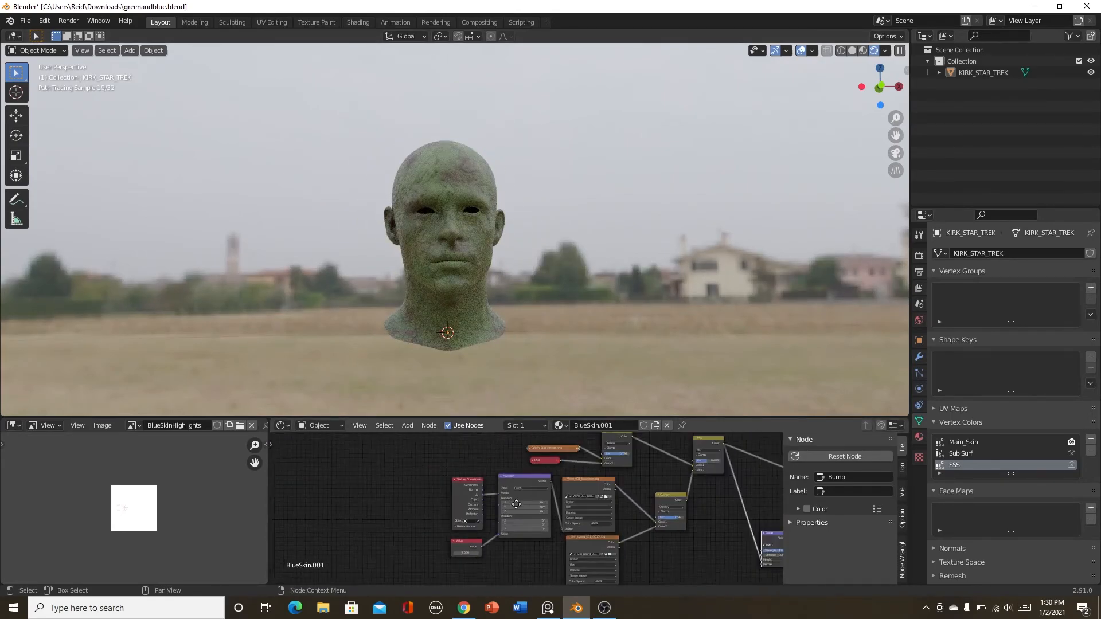
pyautogui.scroll(5, 494, 521)
pyautogui.click(504, 466)
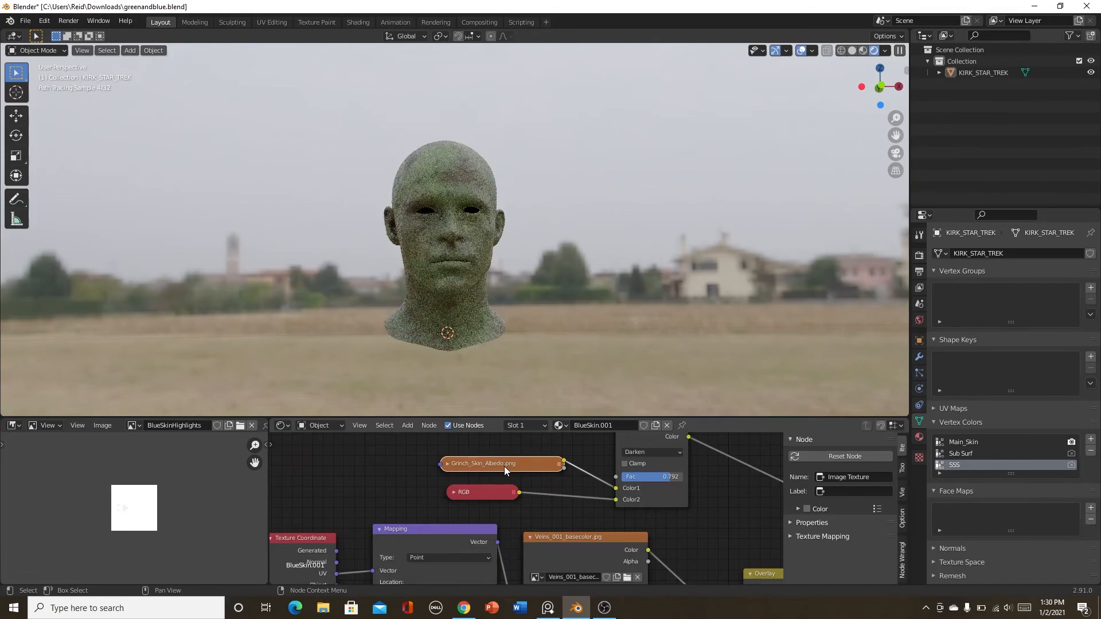
pyautogui.hotkey('ctrl', 't')
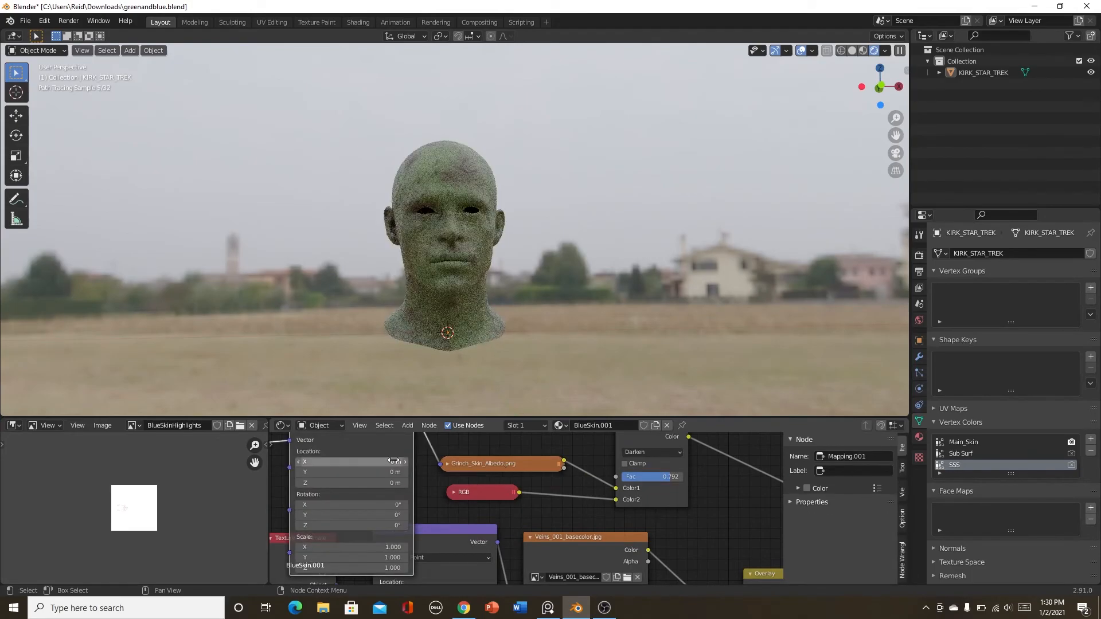
pyautogui.scroll(3, 478, 532)
pyautogui.click(487, 516)
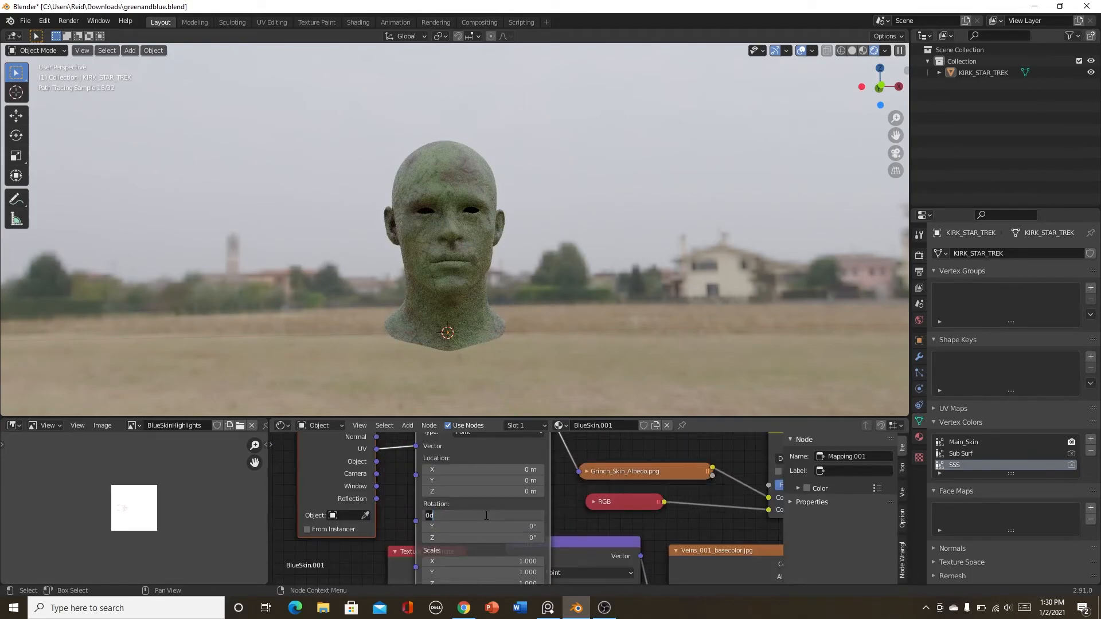
pyautogui.write('1.3')
pyautogui.press('Return')
pyautogui.scroll(-3, 525, 508)
pyautogui.scroll(2, 508, 474)
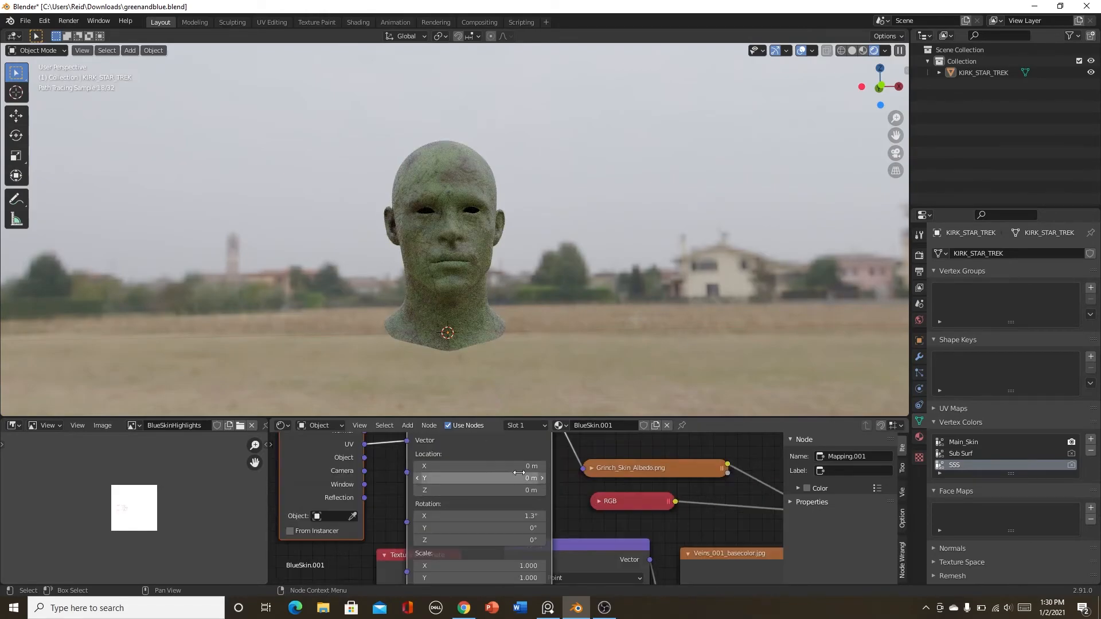
pyautogui.click(519, 516)
pyautogui.write('0')
pyautogui.press('Return')
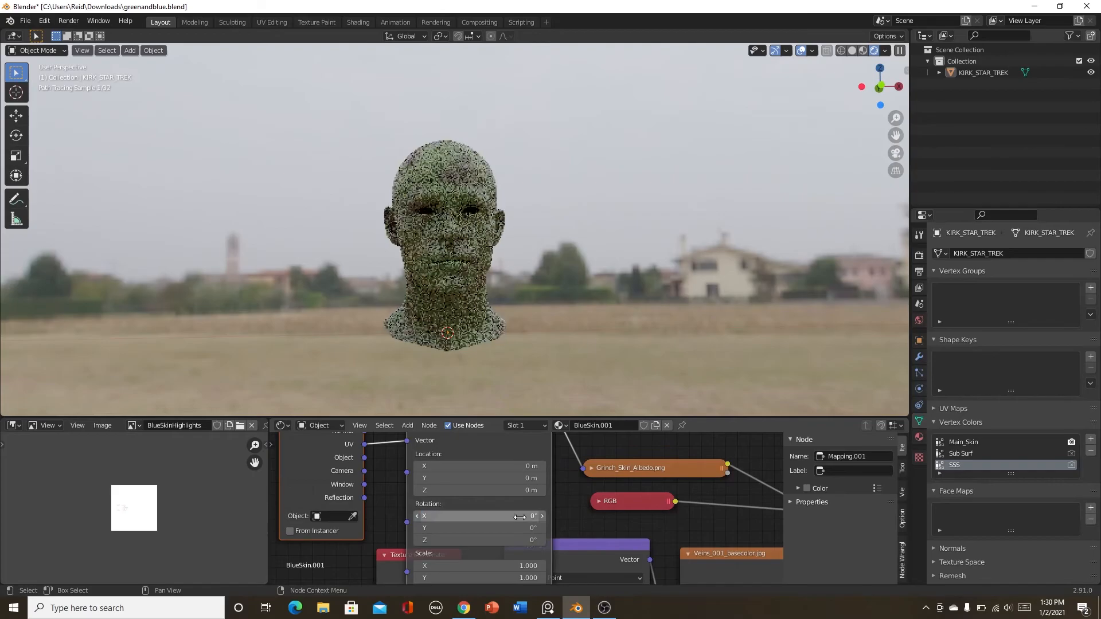
# Set Location X to 1.3 m in the Grinch texture's Mapping node and move its mapping nodes clear of the others.
pyautogui.click(513, 466)
pyautogui.write('1.')
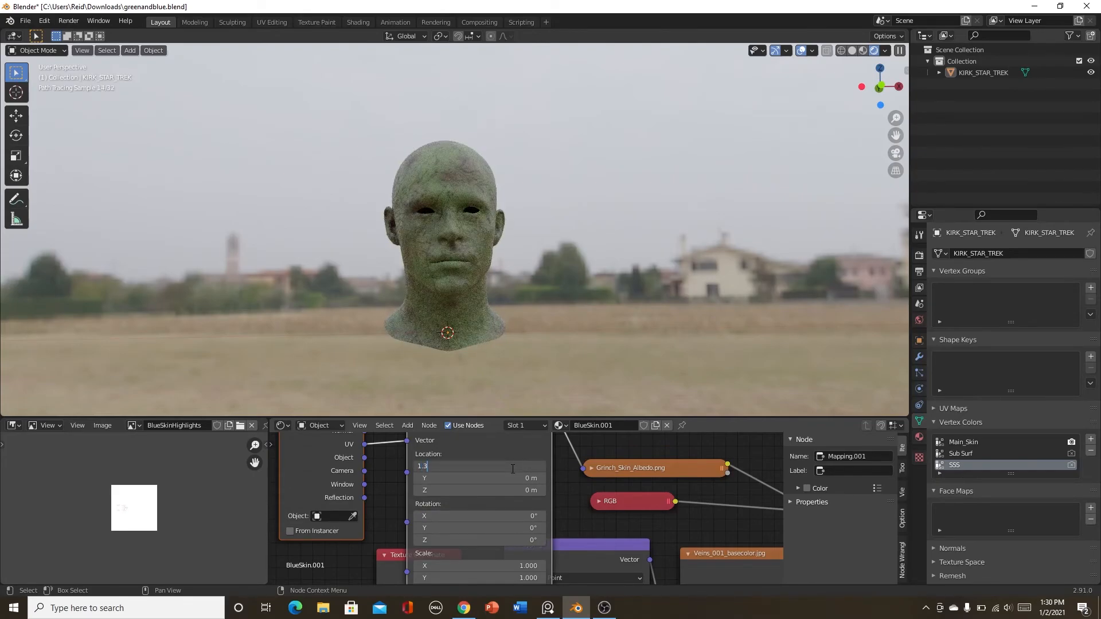
pyautogui.write('3')
pyautogui.press('Return')
pyautogui.scroll(-3, 452, 477)
pyautogui.scroll(-4, 452, 478)
pyautogui.scroll(4, 454, 479)
pyautogui.moveTo(374, 449); pyautogui.dragTo(525, 486)
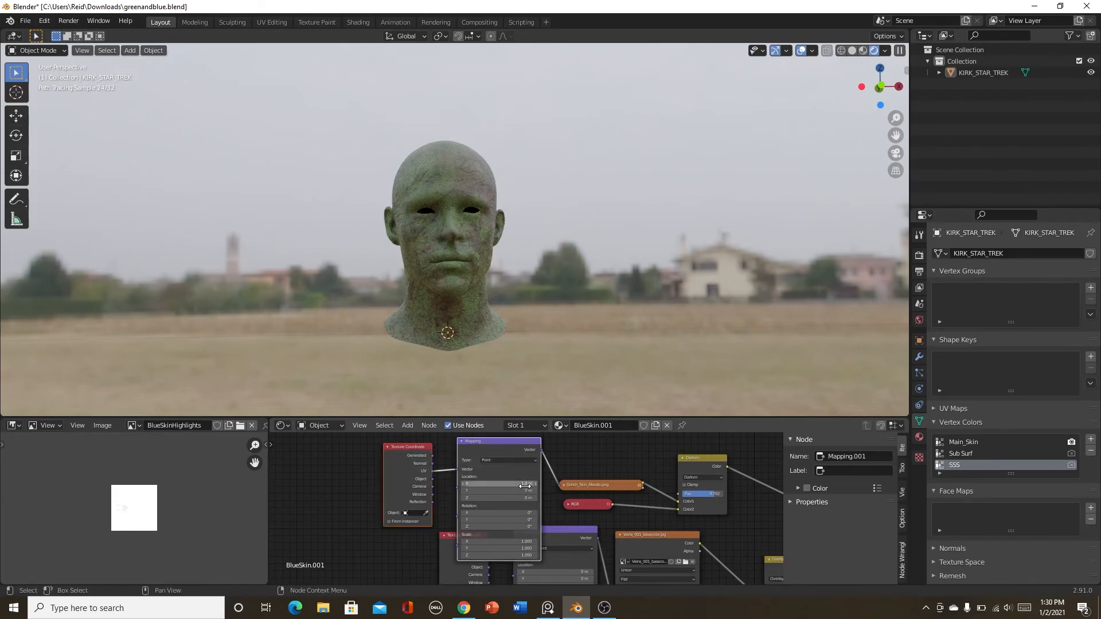
pyautogui.press('g')
pyautogui.click(482, 448)
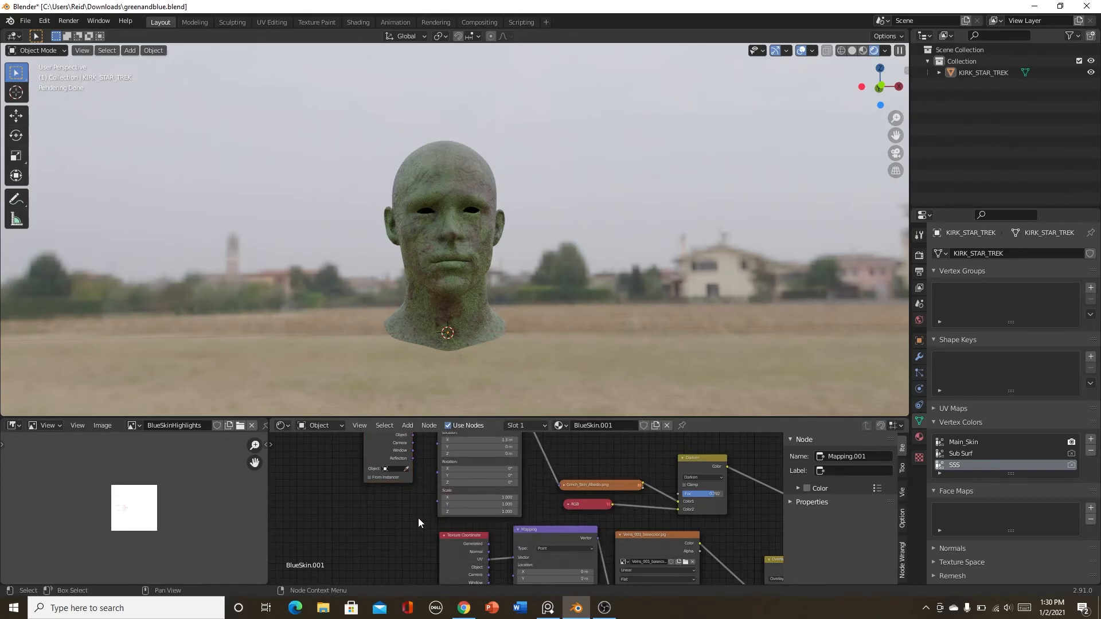
# Examine the shifted Grinch texture on the rendered head, then return the viewport to material preview.
pyautogui.scroll(-10, 412, 520)
pyautogui.moveTo(601, 531); pyautogui.dragTo(472, 514, button='middle')
pyautogui.scroll(7, 473, 514)
pyautogui.scroll(1, 531, 312)
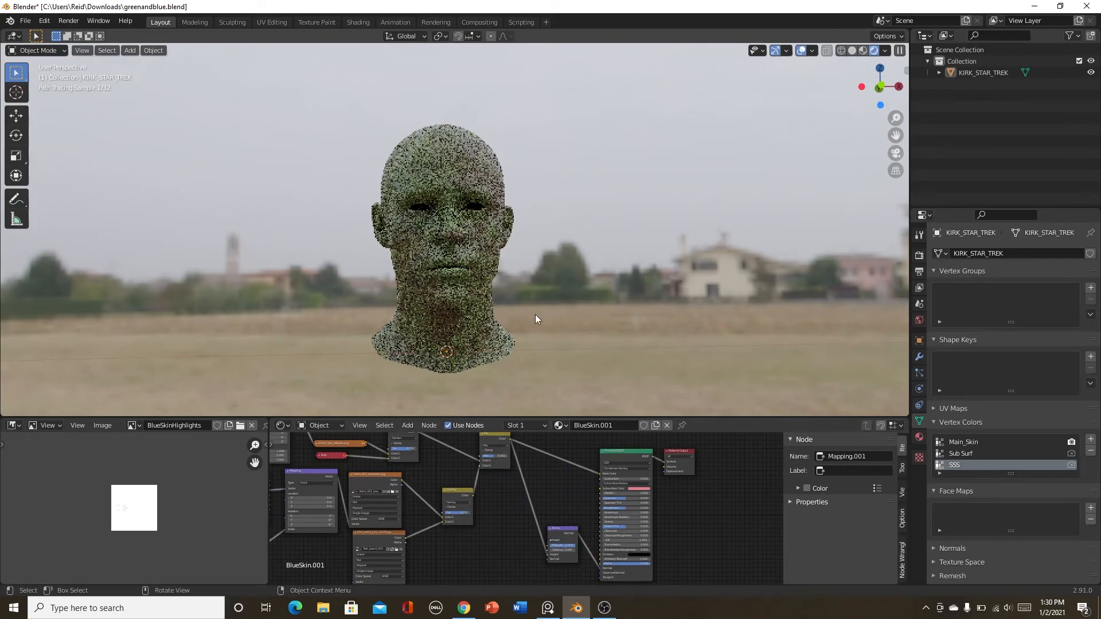
pyautogui.scroll(2, 534, 319)
pyautogui.scroll(-5, 577, 501)
pyautogui.moveTo(577, 501); pyautogui.dragTo(524, 521, button='middle')
pyautogui.scroll(4, 524, 516)
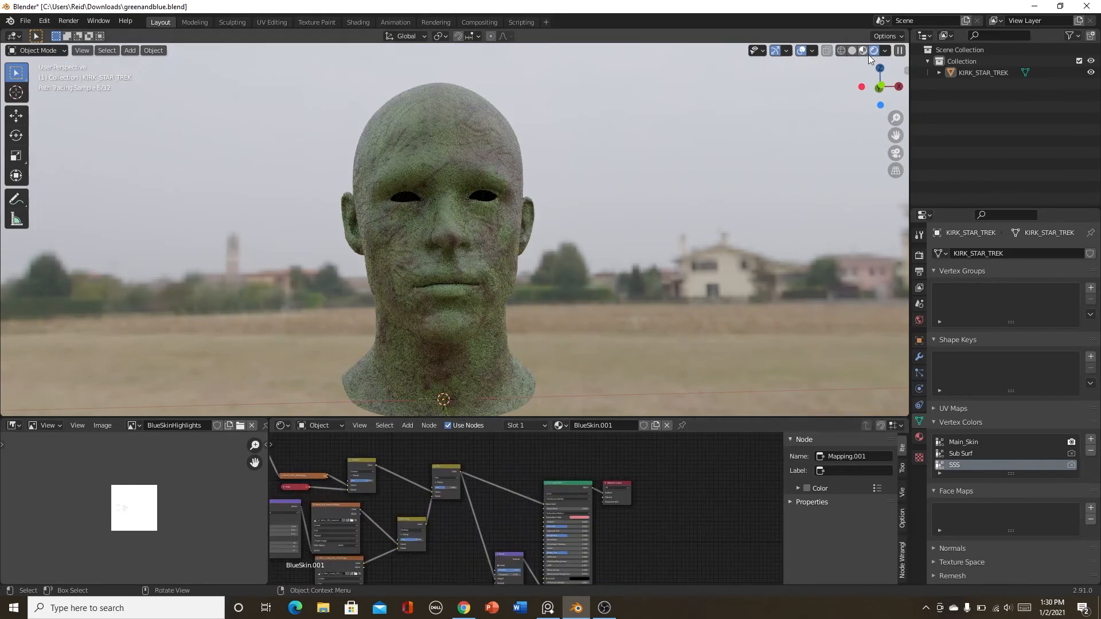
pyautogui.click(866, 48)
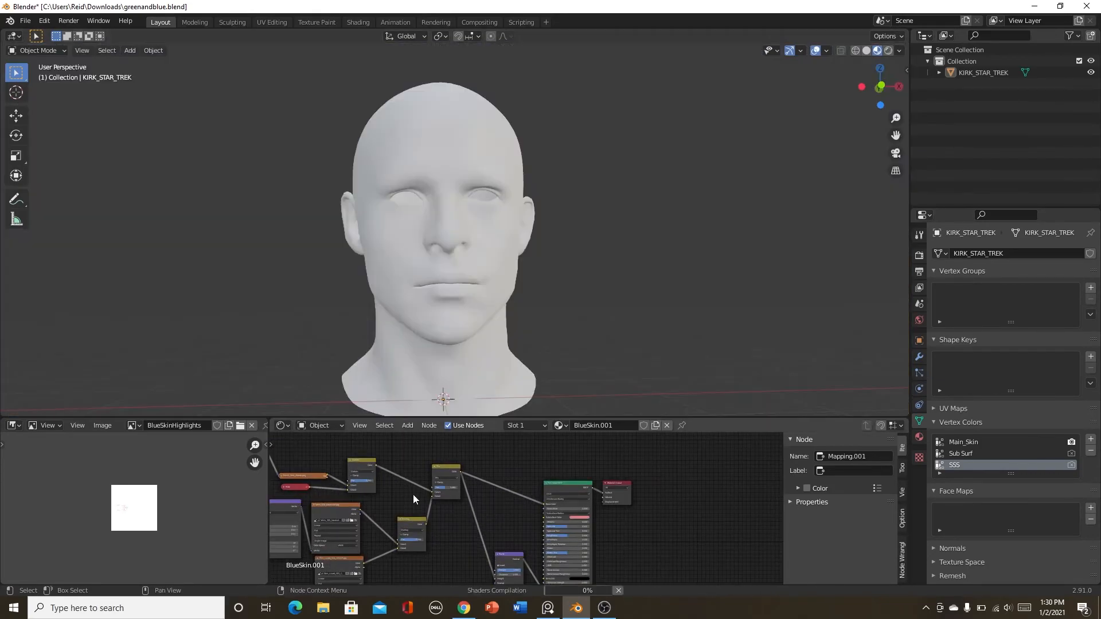
# Add an Attribute node and place it beside the Principled BSDF node.
pyautogui.scroll(2, 537, 503)
pyautogui.moveTo(537, 503); pyautogui.dragTo(503, 526, button='middle')
pyautogui.scroll(4, 531, 506)
pyautogui.scroll(-6, 541, 502)
pyautogui.moveTo(531, 466); pyautogui.dragTo(520, 486, button='middle')
pyautogui.scroll(3, 519, 485)
pyautogui.scroll(-1, 520, 487)
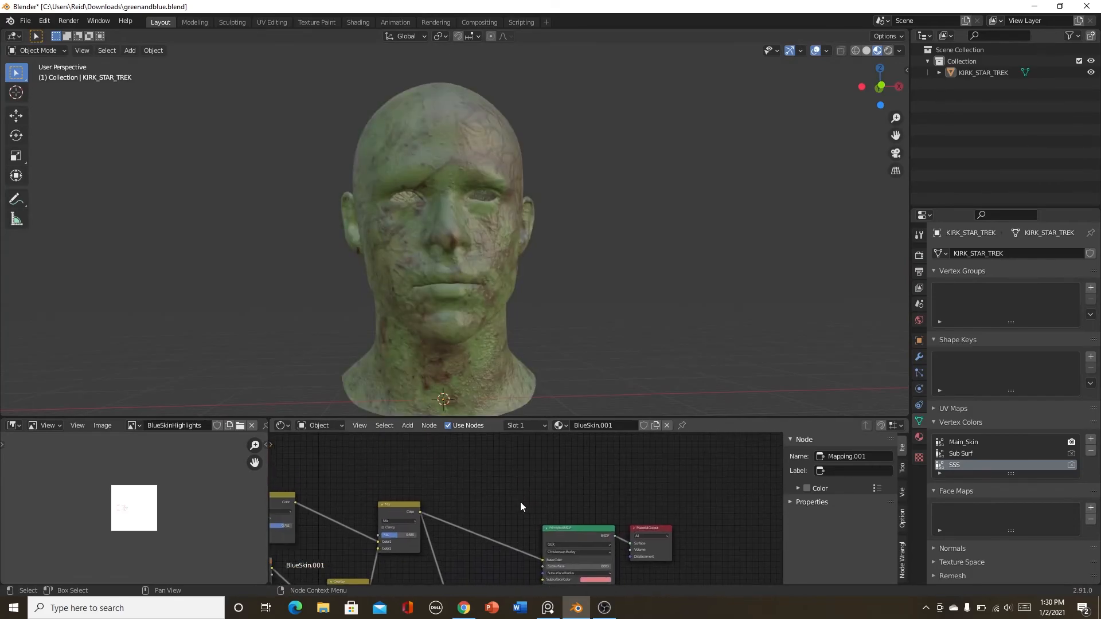
pyautogui.hotkey('shift', 'a')
pyautogui.moveTo(524, 474)
pyautogui.moveTo(608, 234)
pyautogui.click(726, 257)
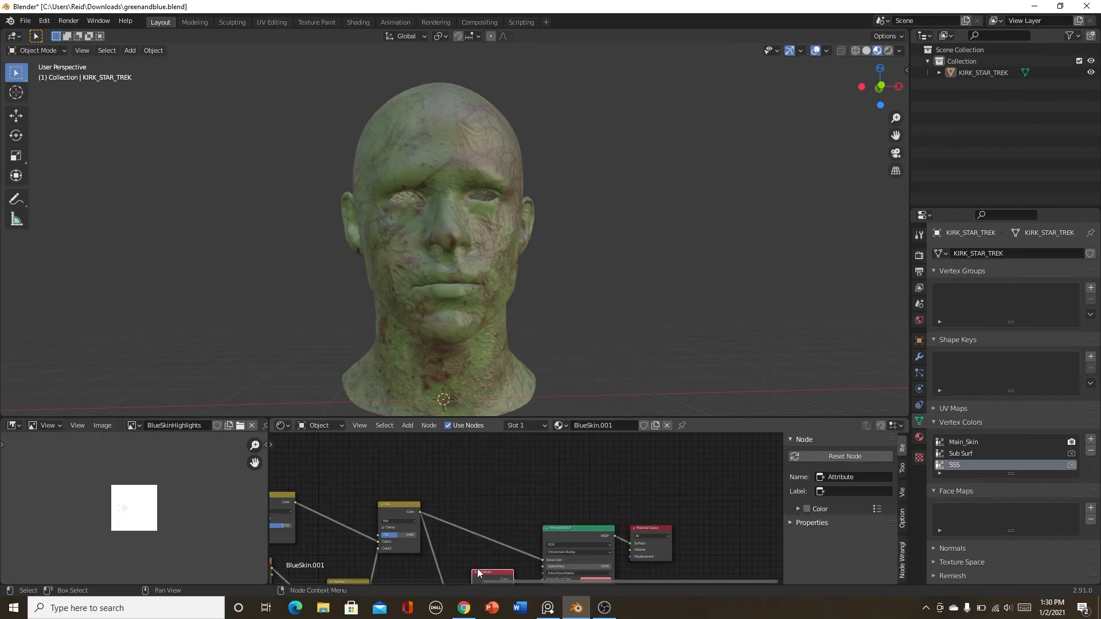
pyautogui.moveTo(475, 574); pyautogui.dragTo(484, 454, button='middle')
pyautogui.scroll(5, 438, 502)
pyautogui.moveTo(479, 524); pyautogui.dragTo(368, 551)
# Set the Attribute node's name to SSS and connect its Fac output to the Principled BSDF's Subsurface input.
pyautogui.moveTo(475, 511); pyautogui.dragTo(497, 572, button='middle')
pyautogui.scroll(-3, 491, 540)
pyautogui.scroll(3, 495, 519)
pyautogui.moveTo(494, 514); pyautogui.dragTo(578, 501)
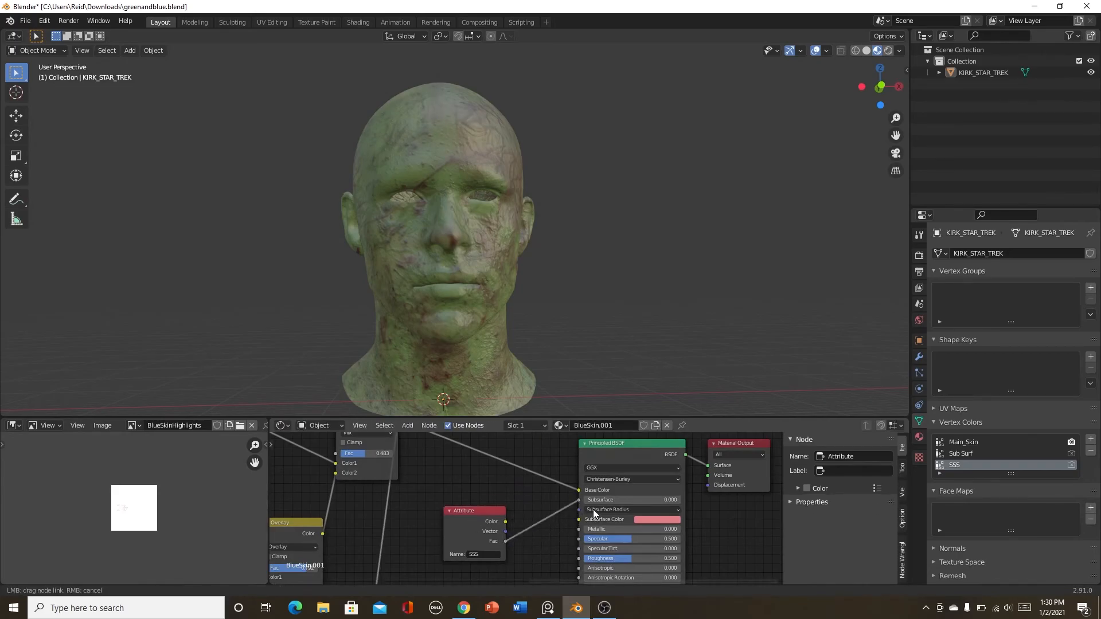
pyautogui.moveTo(614, 514); pyautogui.dragTo(512, 527, button='middle')
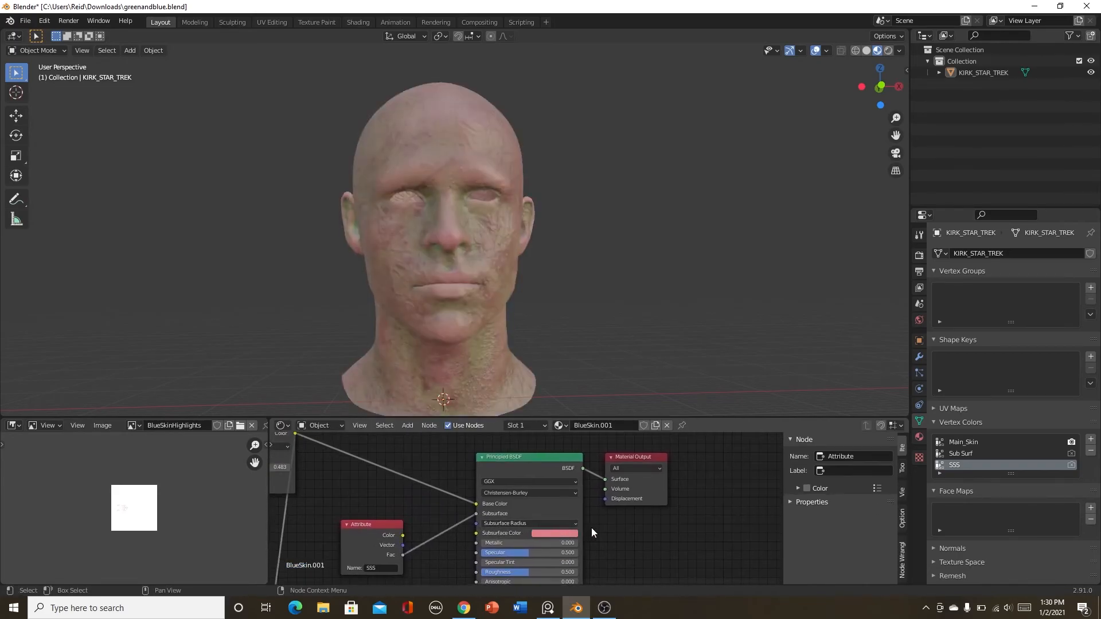
# Change the Subsurface Color to a muted pale green with about hue 0.285, saturation 0.25 and value 0.753.
pyautogui.scroll(3, 600, 520)
pyautogui.moveTo(689, 470); pyautogui.dragTo(691, 424, button='middle')
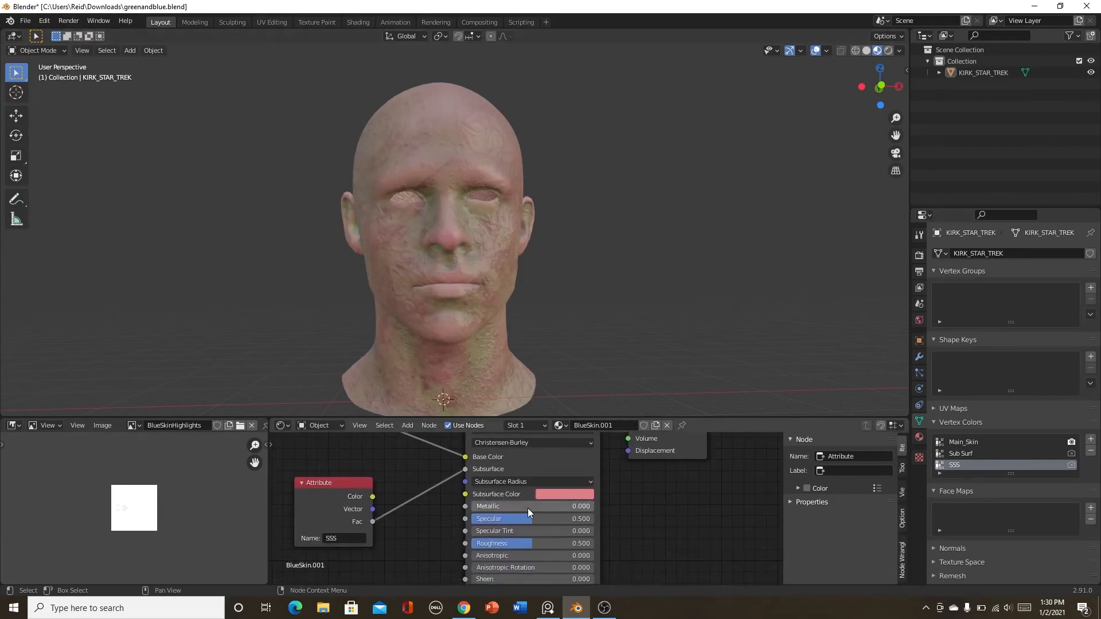
pyautogui.scroll(4, 528, 508)
pyautogui.click(565, 492)
pyautogui.moveTo(596, 340); pyautogui.dragTo(589, 328)
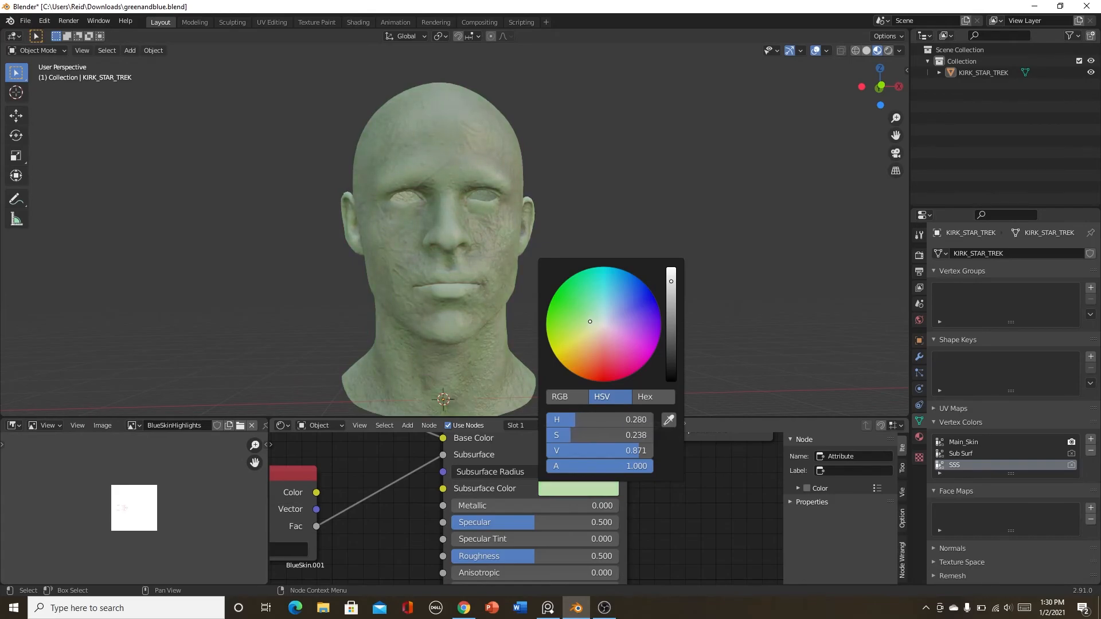
pyautogui.moveTo(671, 283)
pyautogui.mouseDown()
pyautogui.moveTo(671, 315)
pyautogui.moveTo(671, 294)
pyautogui.mouseUp()
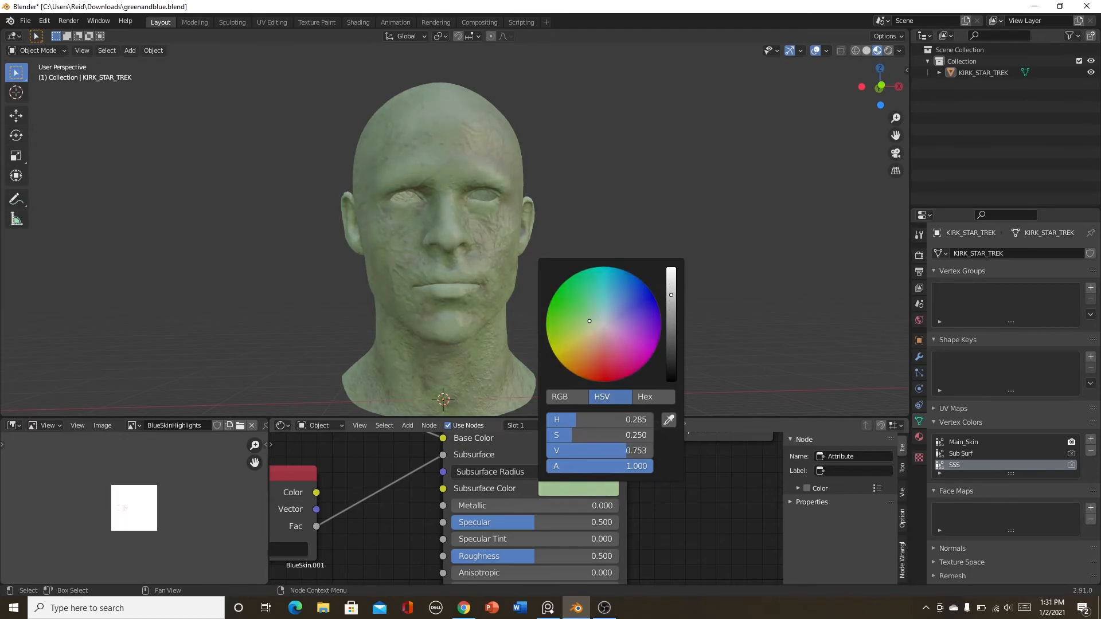
# Insert a Math node set to Multiply between the SSS Attribute's Fac output and the Principled BSDF's Subsurface input.
pyautogui.scroll(-4, 367, 534)
pyautogui.moveTo(358, 526); pyautogui.dragTo(515, 503, button='middle')
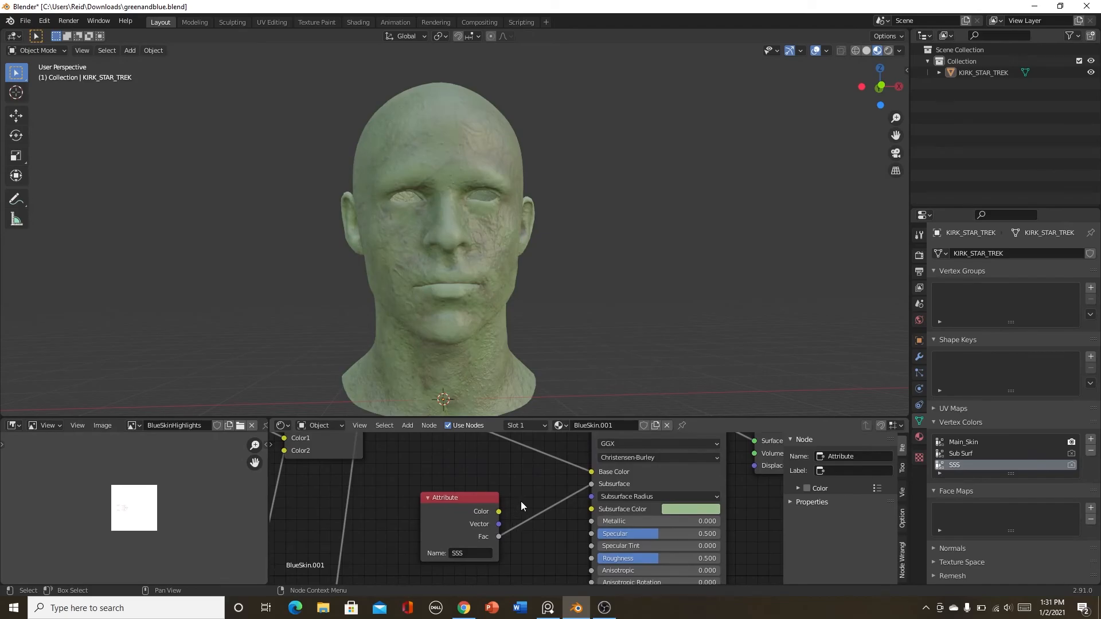
pyautogui.hotkey('shift', 'a')
pyautogui.click(509, 459)
pyautogui.write('math')
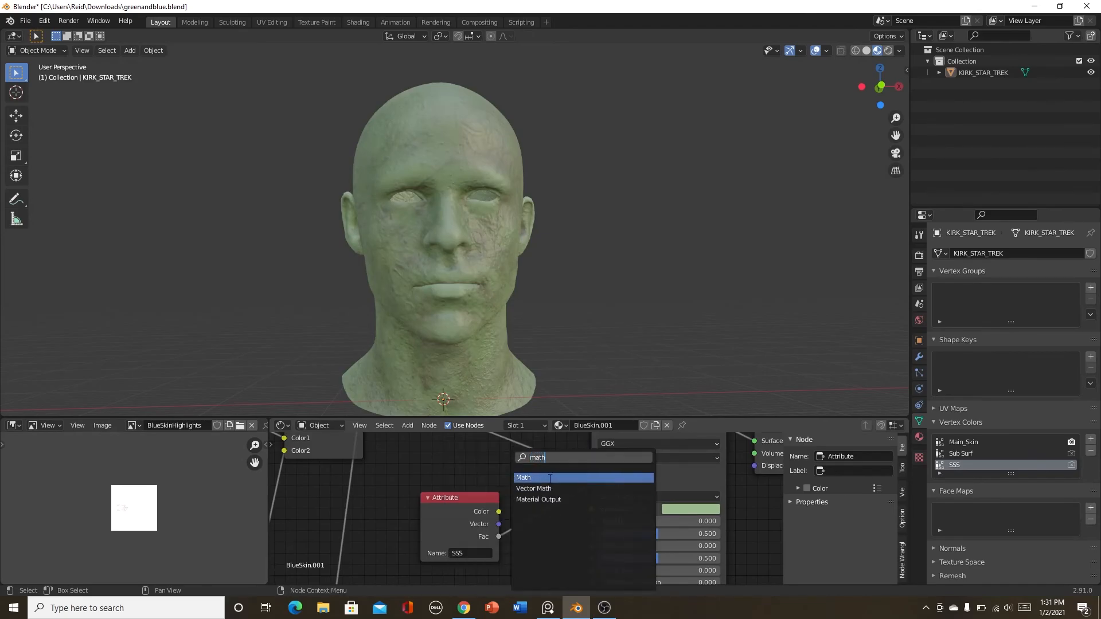
pyautogui.press('Return')
pyautogui.click(565, 524)
pyautogui.click(580, 517)
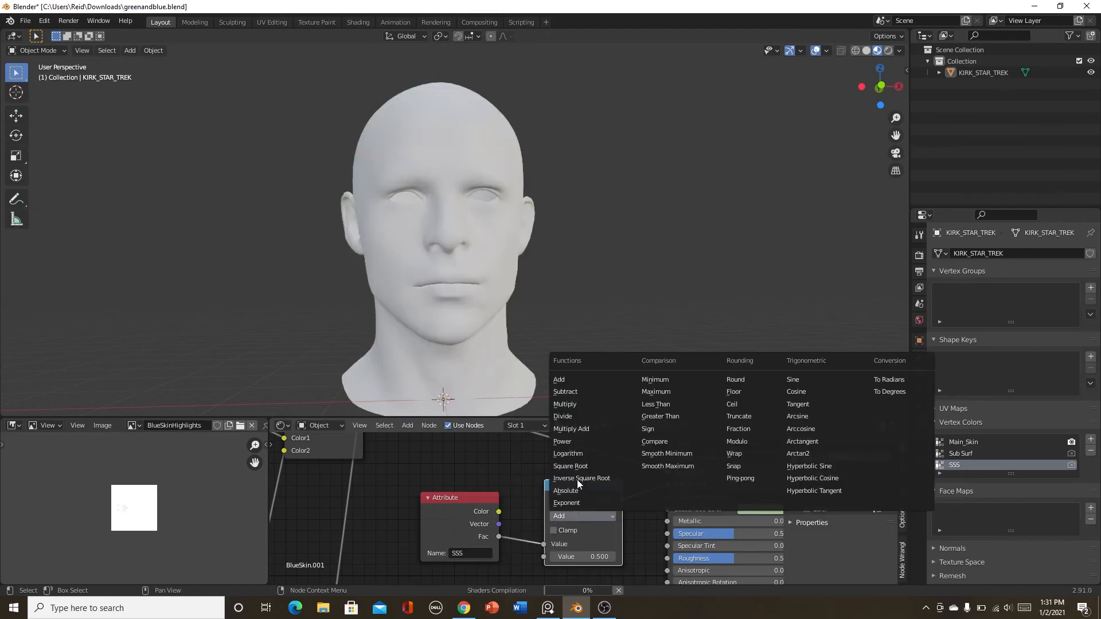
pyautogui.click(580, 398)
pyautogui.scroll(3, 550, 526)
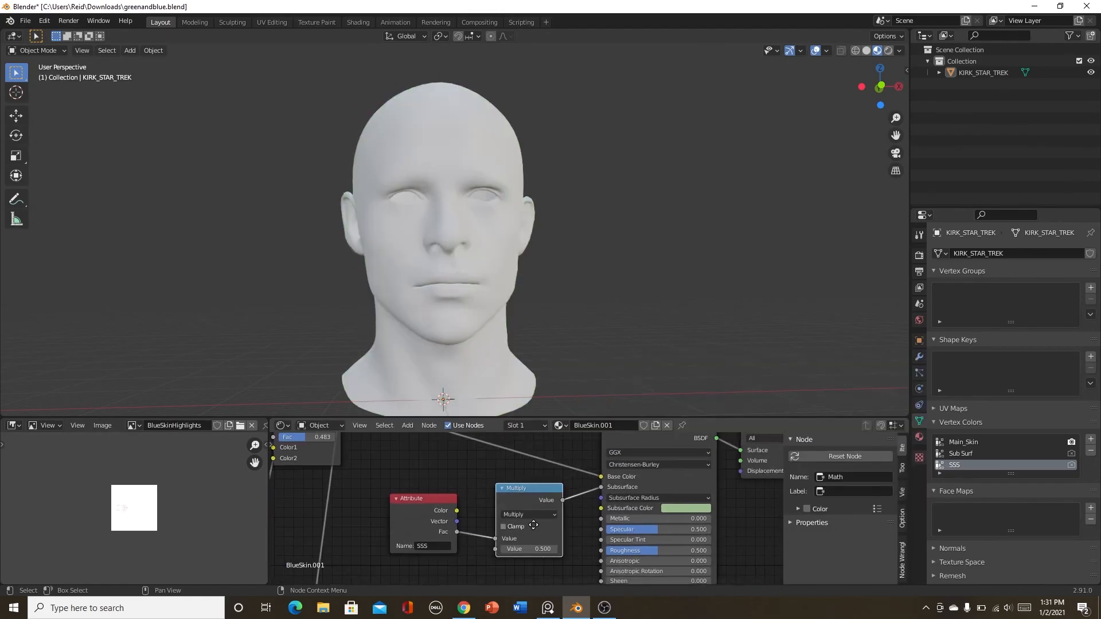
pyautogui.click(501, 531)
pyautogui.click(501, 532)
pyautogui.click(501, 532)
pyautogui.click(412, 530)
pyautogui.click(413, 530)
# Change the Subsurface Color to a muted pink with about hue 0.992, saturation 0.271 and value 0.733.
pyautogui.moveTo(641, 528); pyautogui.dragTo(441, 521, button='middle')
pyautogui.scroll(4, 487, 492)
pyautogui.click(529, 446)
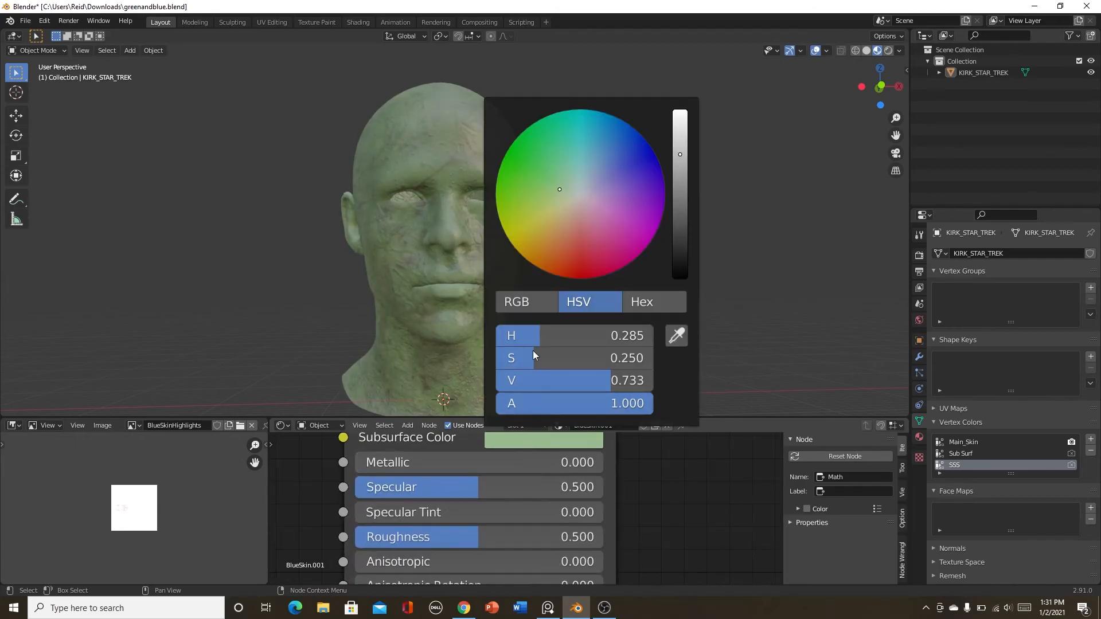
pyautogui.moveTo(562, 200); pyautogui.dragTo(585, 213)
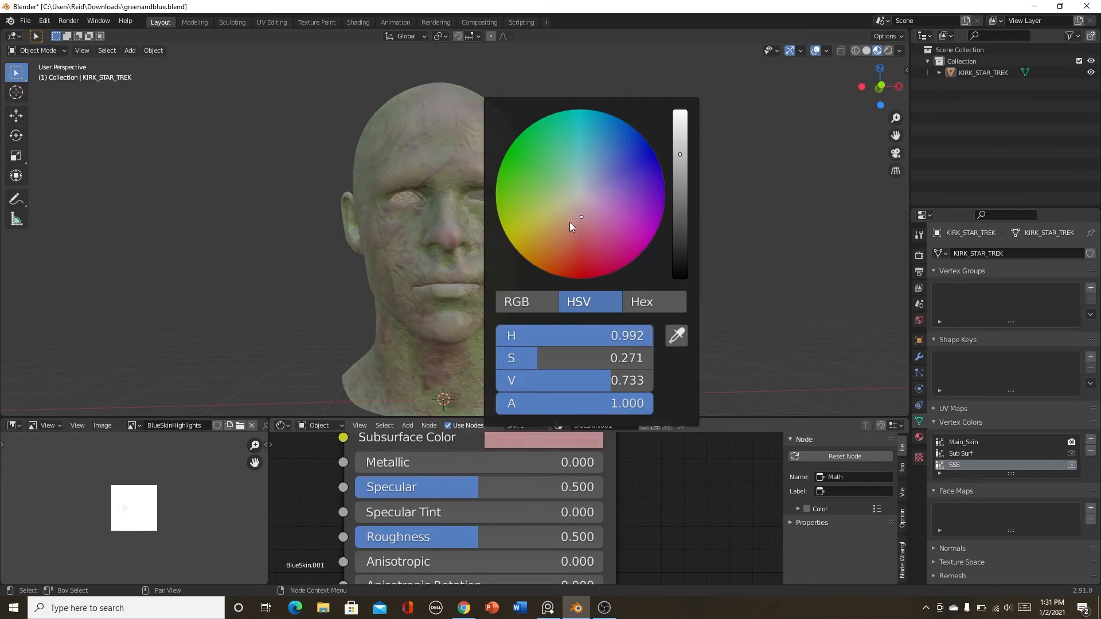
# Switch the viewport to rendered shading and save the file.
pyautogui.scroll(-4, 413, 490)
pyautogui.moveTo(374, 489); pyautogui.dragTo(597, 490, button='middle')
pyautogui.scroll(2, 512, 503)
pyautogui.click(448, 543)
pyautogui.click(887, 51)
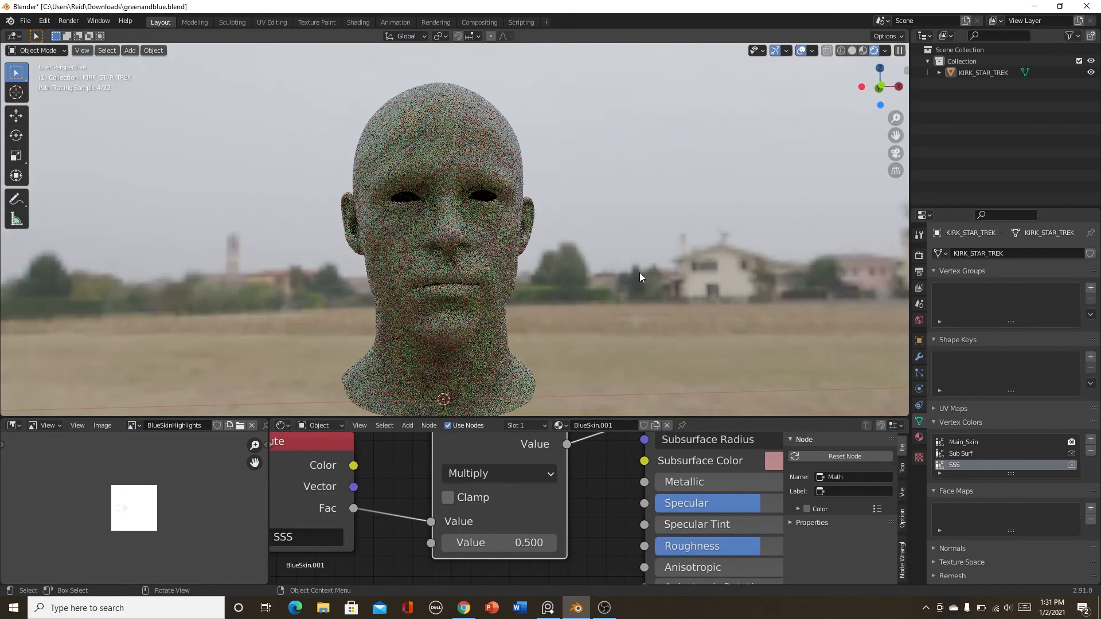
pyautogui.hotkey('ctrl', 's')
# Examine the rendered green head together with the BlueSkin.001 node network, including its texture and bump nodes.
pyautogui.scroll(-1, 586, 549)
pyautogui.scroll(-2, 574, 548)
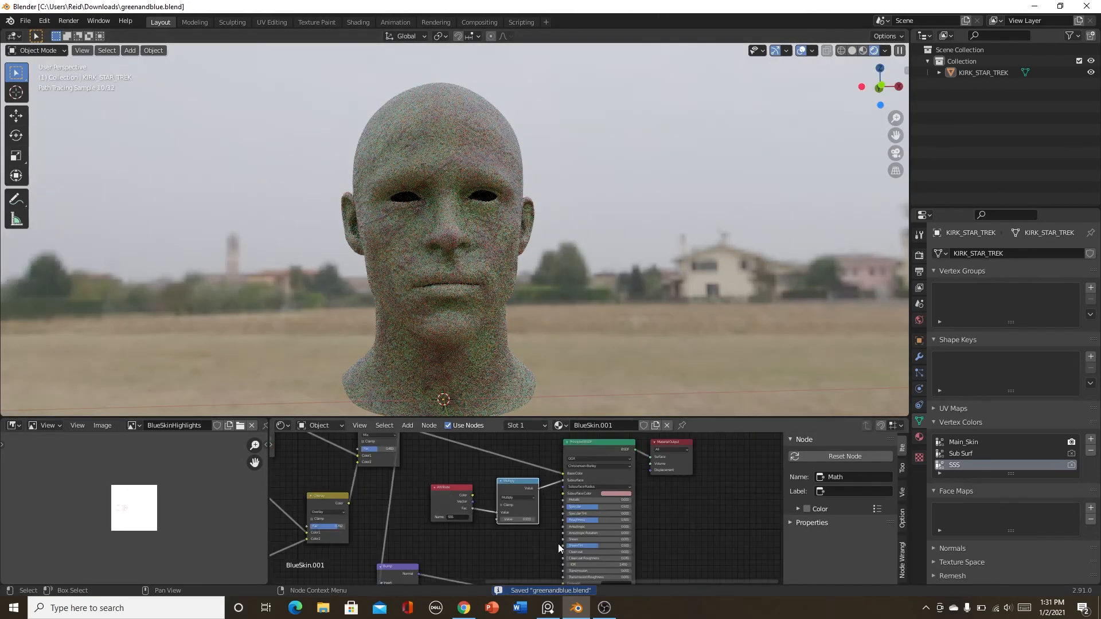
pyautogui.scroll(-2, 615, 324)
pyautogui.scroll(-6, 534, 504)
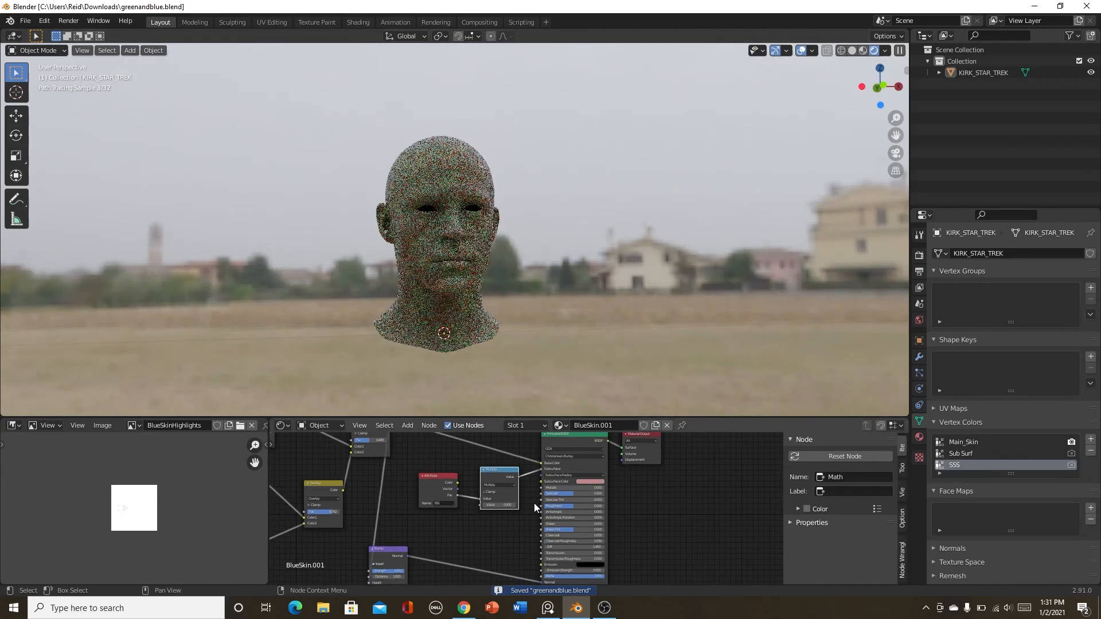
pyautogui.moveTo(608, 513); pyautogui.dragTo(699, 506, button='middle')
pyautogui.scroll(4, 603, 457)
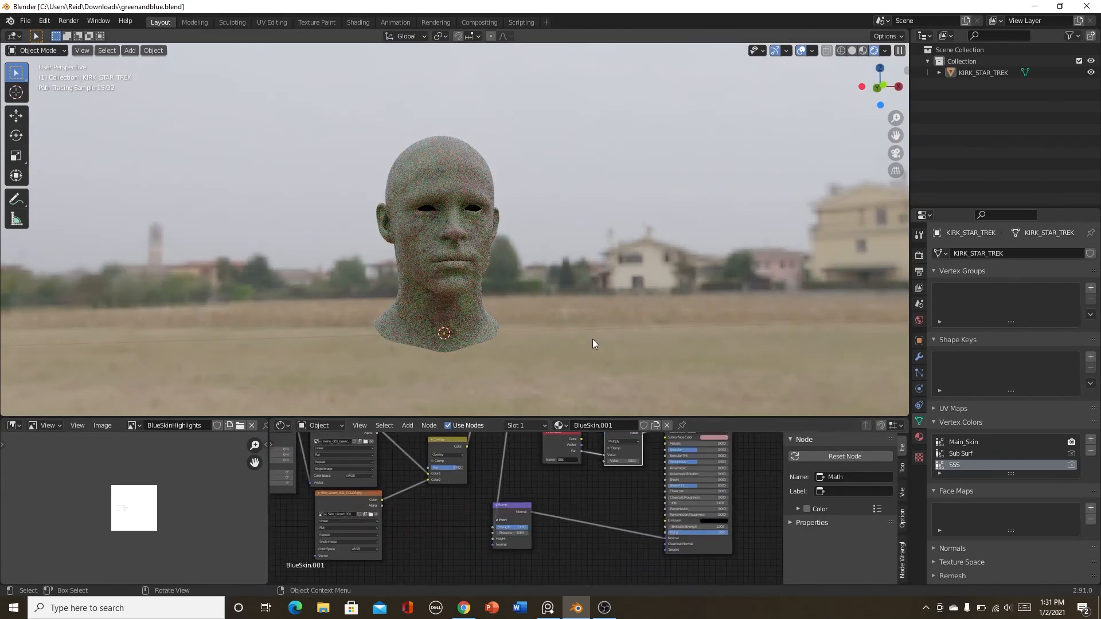
pyautogui.scroll(-2, 603, 522)
pyautogui.scroll(4, 585, 530)
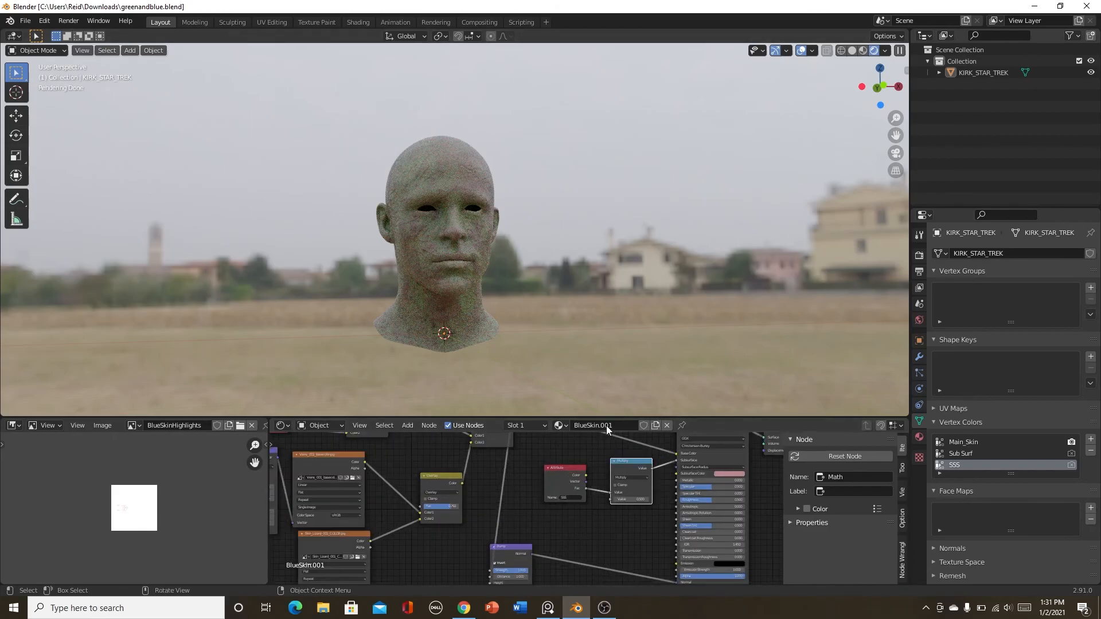
# Assign the BlueSkin material to the head in place of BlueSkin.001.
pyautogui.click(559, 425)
pyautogui.click(584, 443)
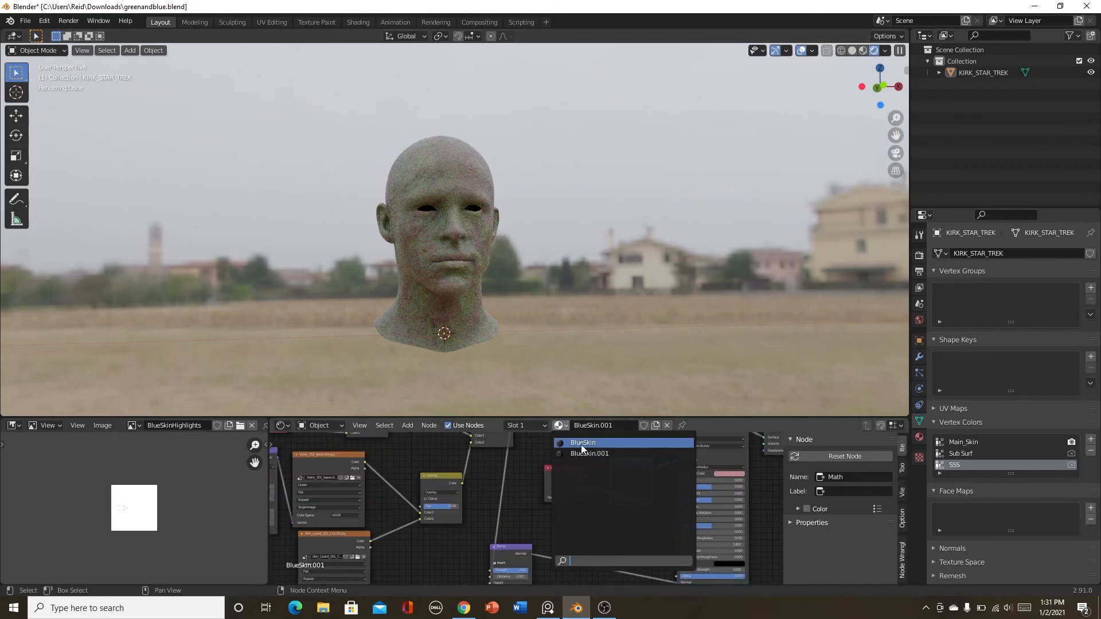
pyautogui.scroll(4, 535, 494)
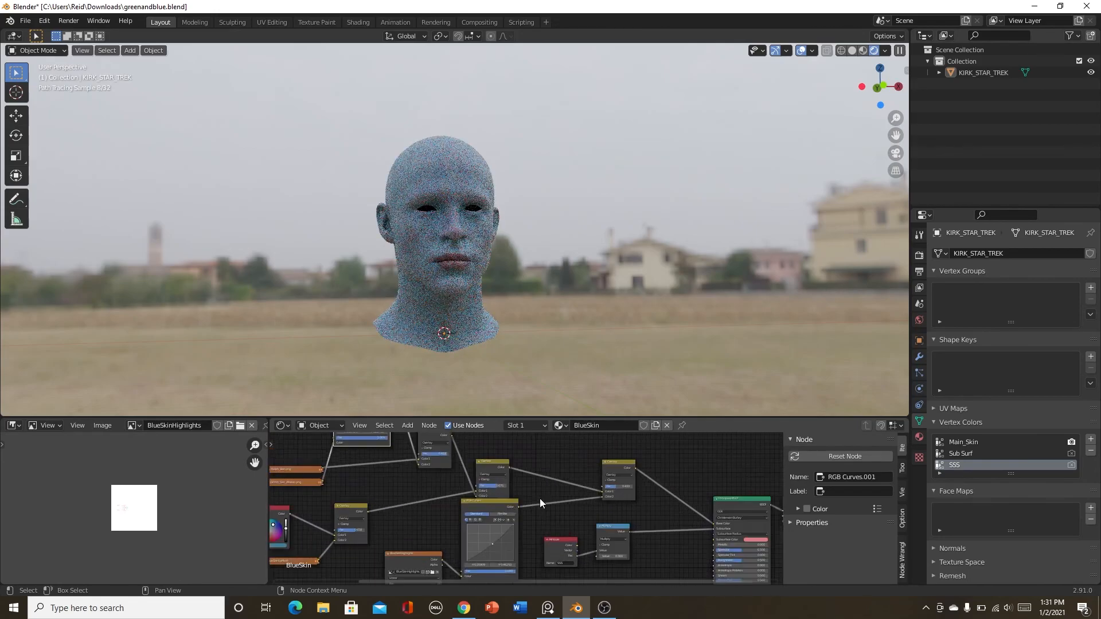
# Preview the BlueSkinHighlights image texture by itself on the head and examine the painted face areas.
pyautogui.keyDown('ctrl'); pyautogui.keyDown('shift'); pyautogui.click(418, 544); pyautogui.keyUp('shift'); pyautogui.keyUp('ctrl')
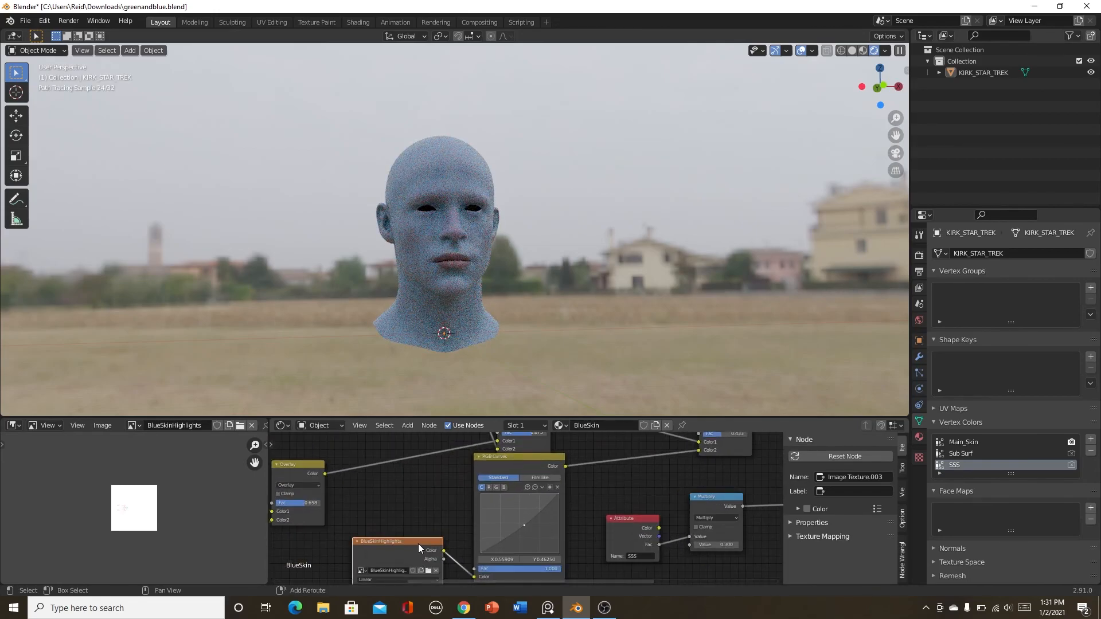
pyautogui.scroll(5, 457, 265)
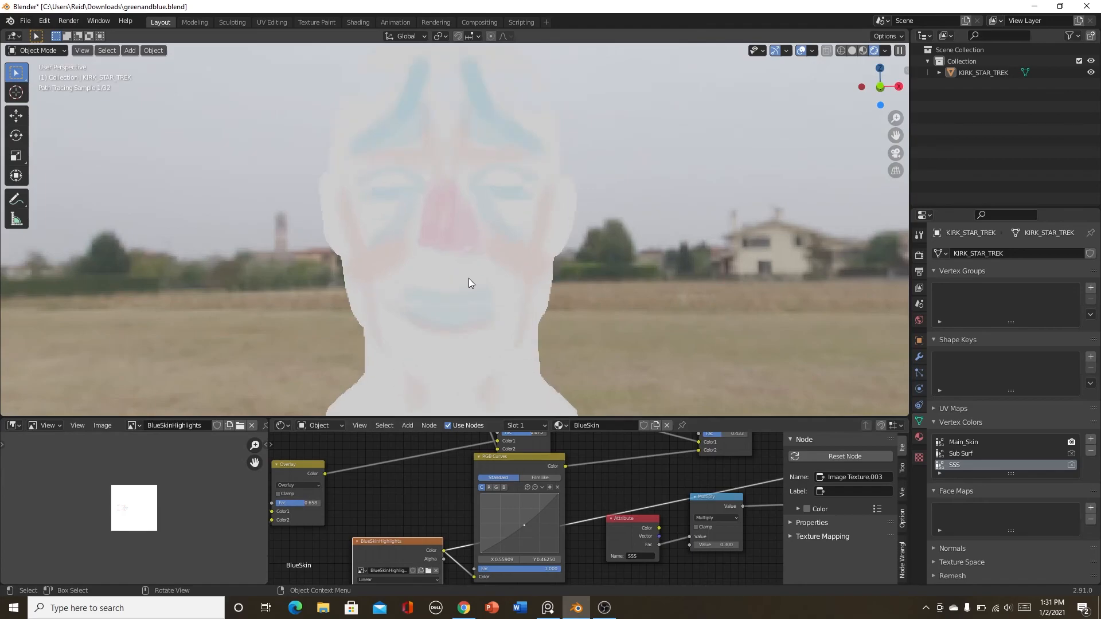
pyautogui.moveTo(499, 292)
pyautogui.mouseDown(button='middle')
pyautogui.moveTo(499, 323)
pyautogui.moveTo(445, 325)
pyautogui.mouseUp(button='middle')
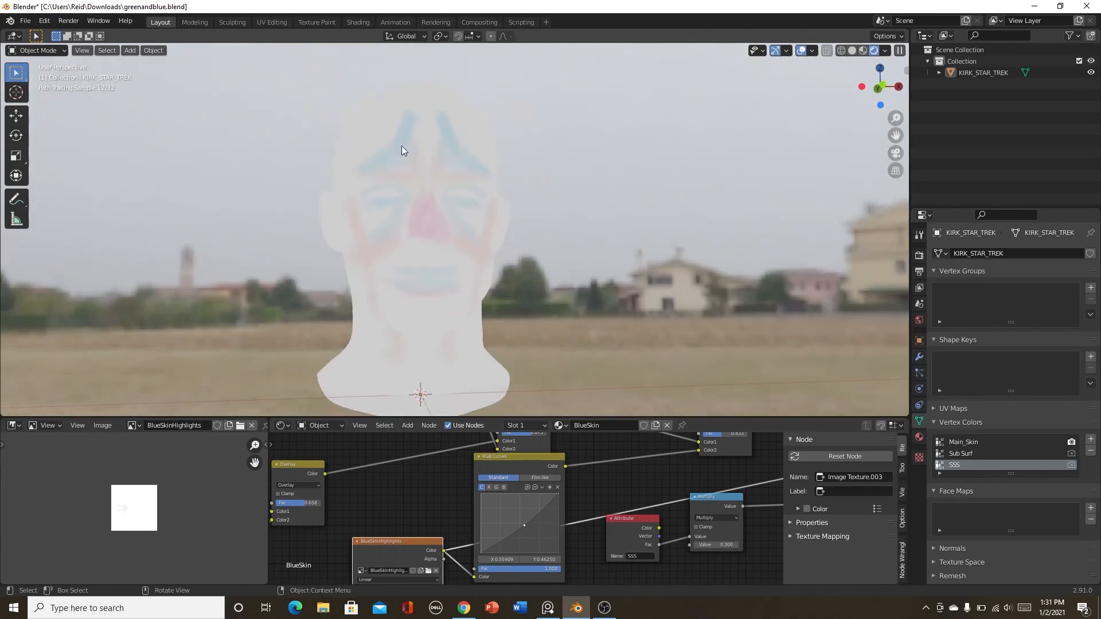
pyautogui.scroll(-6, 540, 530)
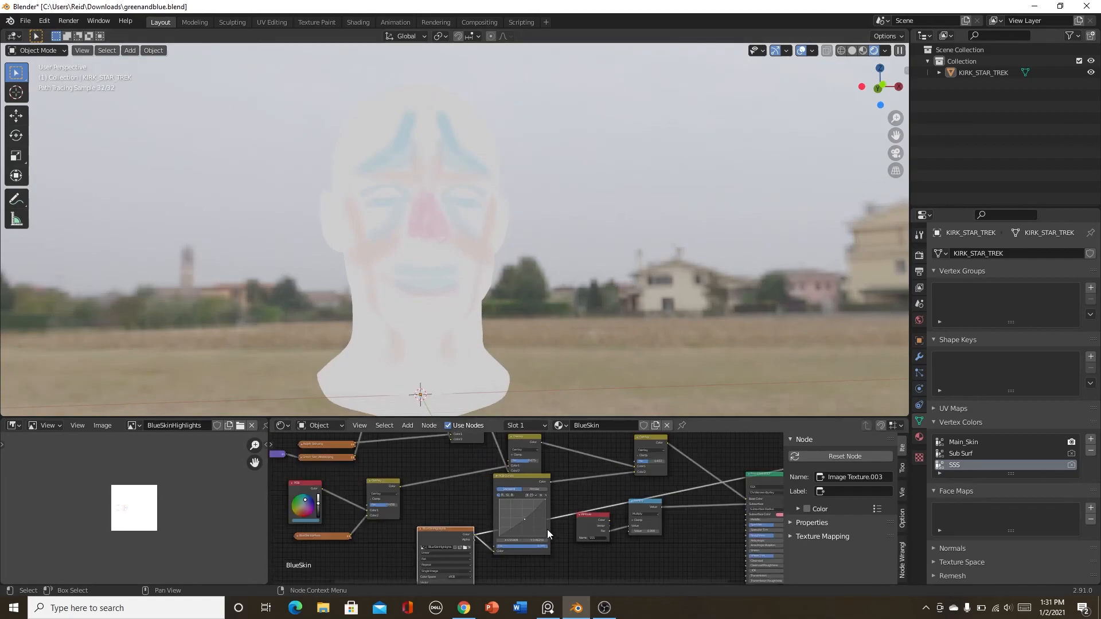
# Restore the Principled BSDF as the shader shown on the head.
pyautogui.moveTo(612, 497); pyautogui.dragTo(514, 526, button='middle')
pyautogui.scroll(5, 519, 511)
pyautogui.moveTo(567, 474); pyautogui.dragTo(546, 480, button='middle')
pyautogui.scroll(1, 547, 476)
pyautogui.click(740, 510)
pyautogui.scroll(-4, 562, 540)
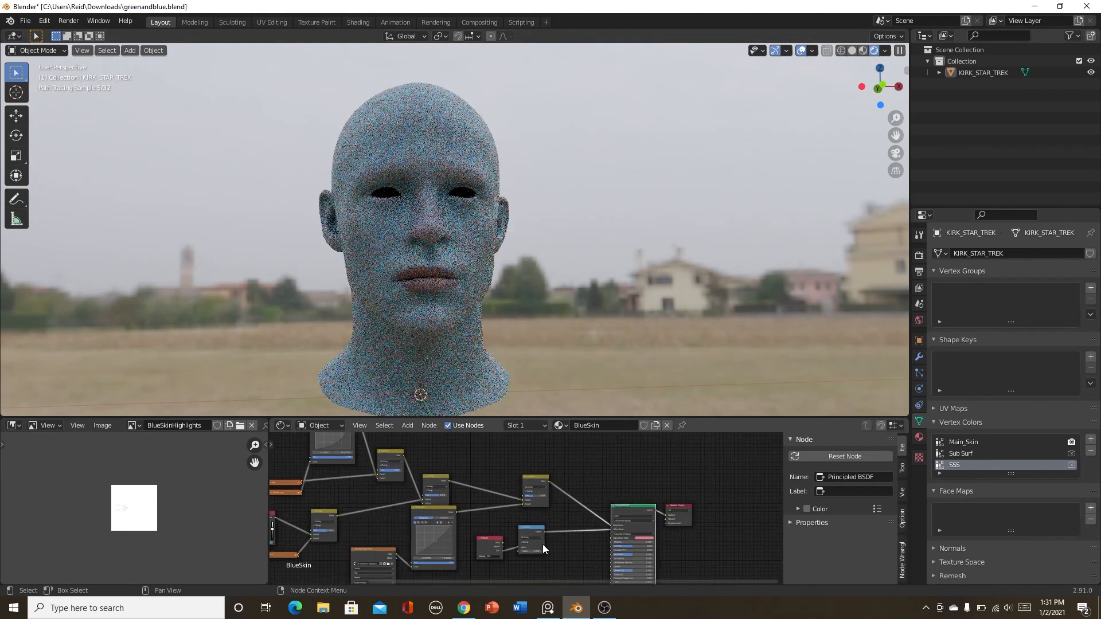
# Frame the whole blue head and its material nodes, and save the file.
pyautogui.scroll(-3, 543, 545)
pyautogui.moveTo(542, 545); pyautogui.dragTo(680, 491, button='middle')
pyautogui.scroll(-3, 577, 288)
pyautogui.moveTo(577, 289); pyautogui.dragTo(581, 294, button='middle')
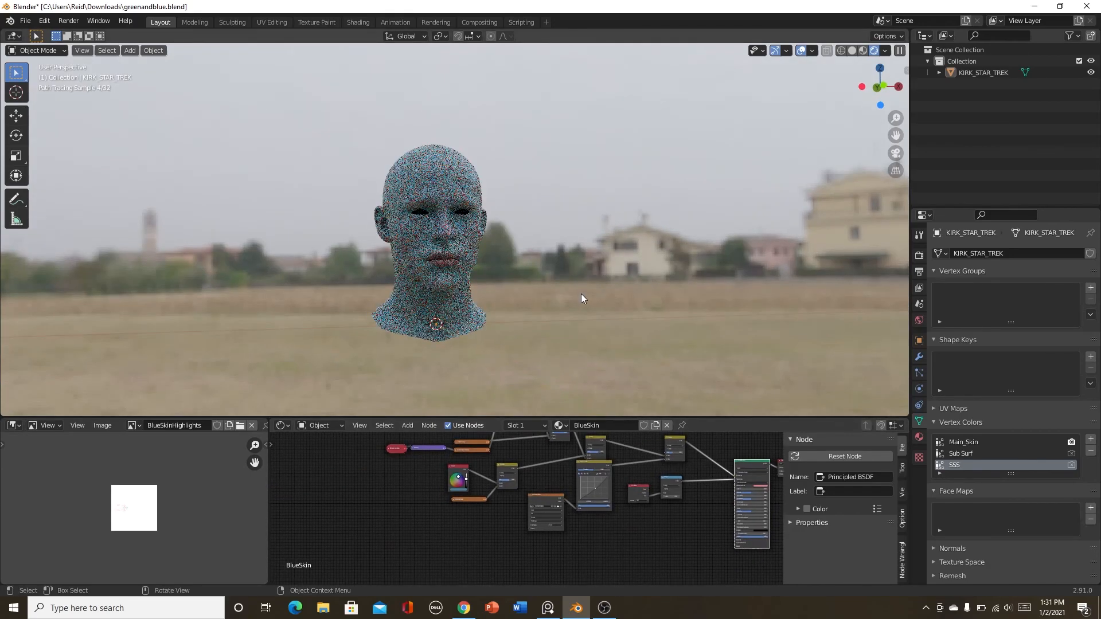
pyautogui.hotkey('ctrl', 's')
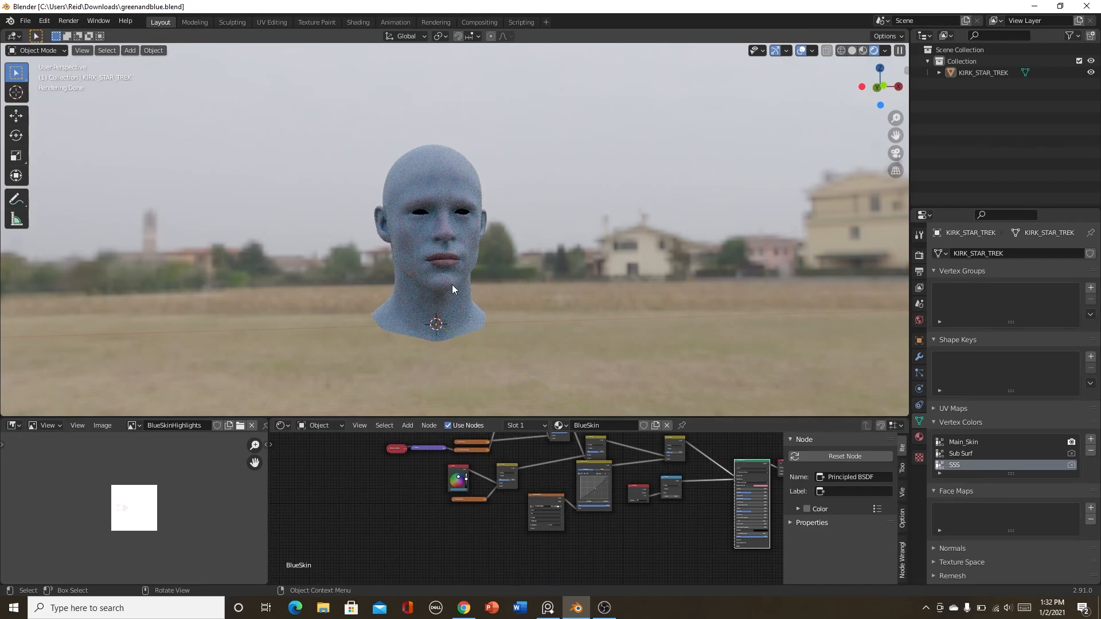
# Examine the complete BlueSkin node network alongside the rendered head, leaving the head deselected.
pyautogui.click(415, 478)
pyautogui.scroll(8, 415, 478)
pyautogui.scroll(-8, 619, 482)
pyautogui.scroll(-6, 624, 482)
pyautogui.moveTo(624, 482); pyautogui.dragTo(545, 523, button='middle')
pyautogui.scroll(2, 547, 531)
pyautogui.scroll(2, 544, 523)
pyautogui.scroll(-2, 542, 522)
pyautogui.click(433, 187)
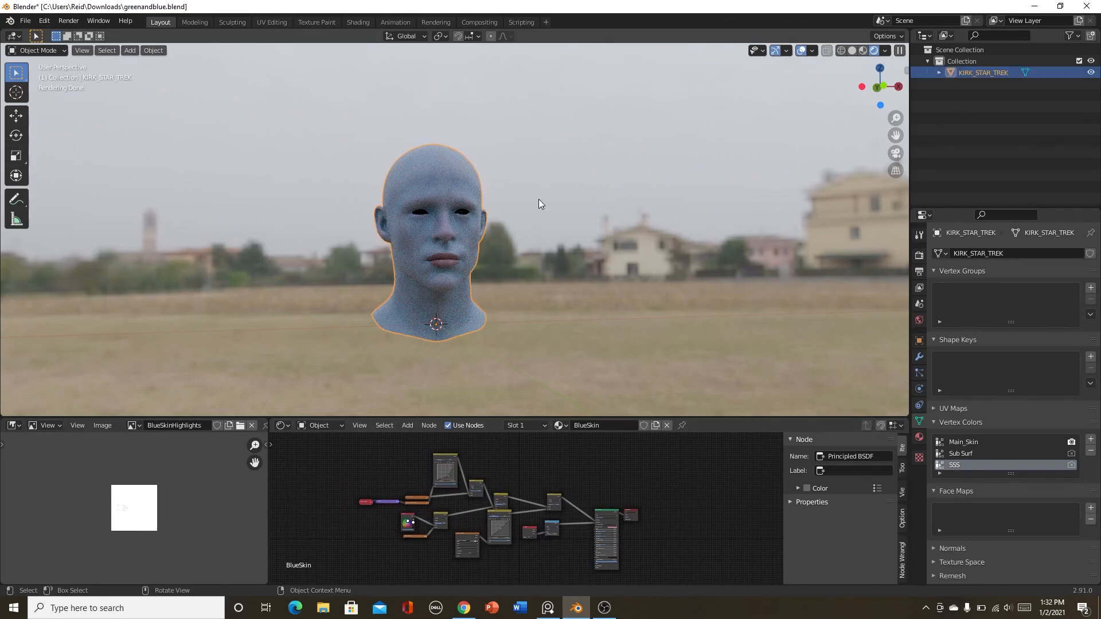
pyautogui.click(579, 343)
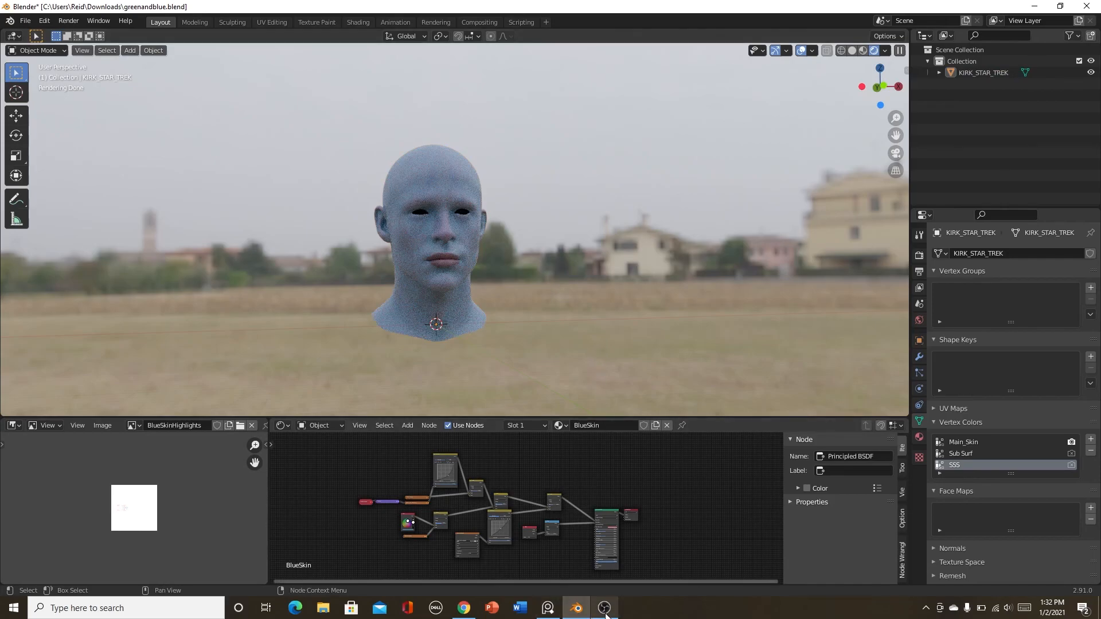